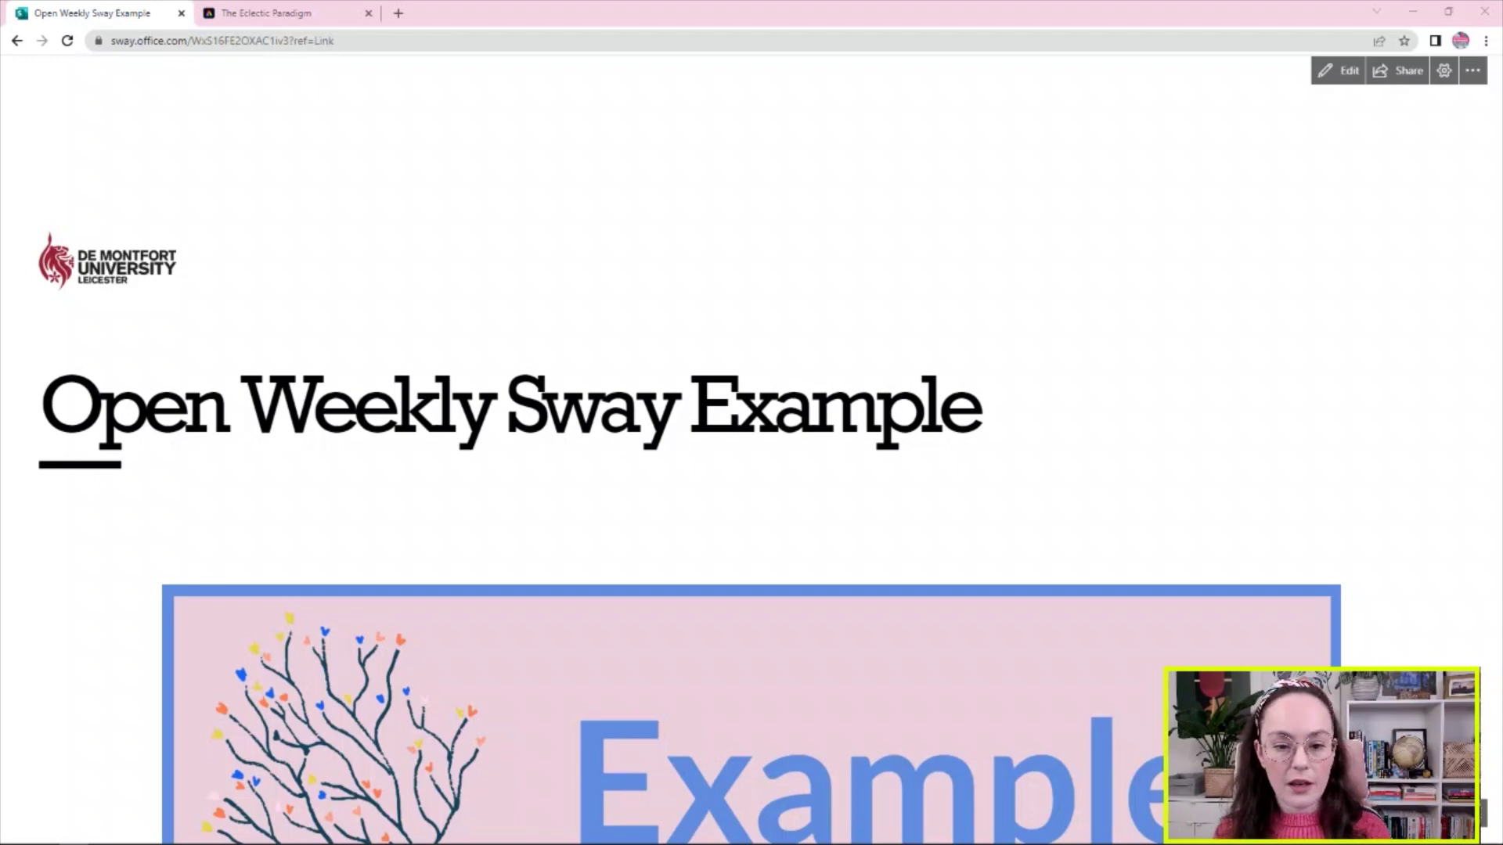
- Scroll through the weekly Sways introduction down to the Sway for Educators and Students heading
{"action": "scroll", "coordinate": [1284, 543], "scroll_direction": "down", "scroll_amount": 1}
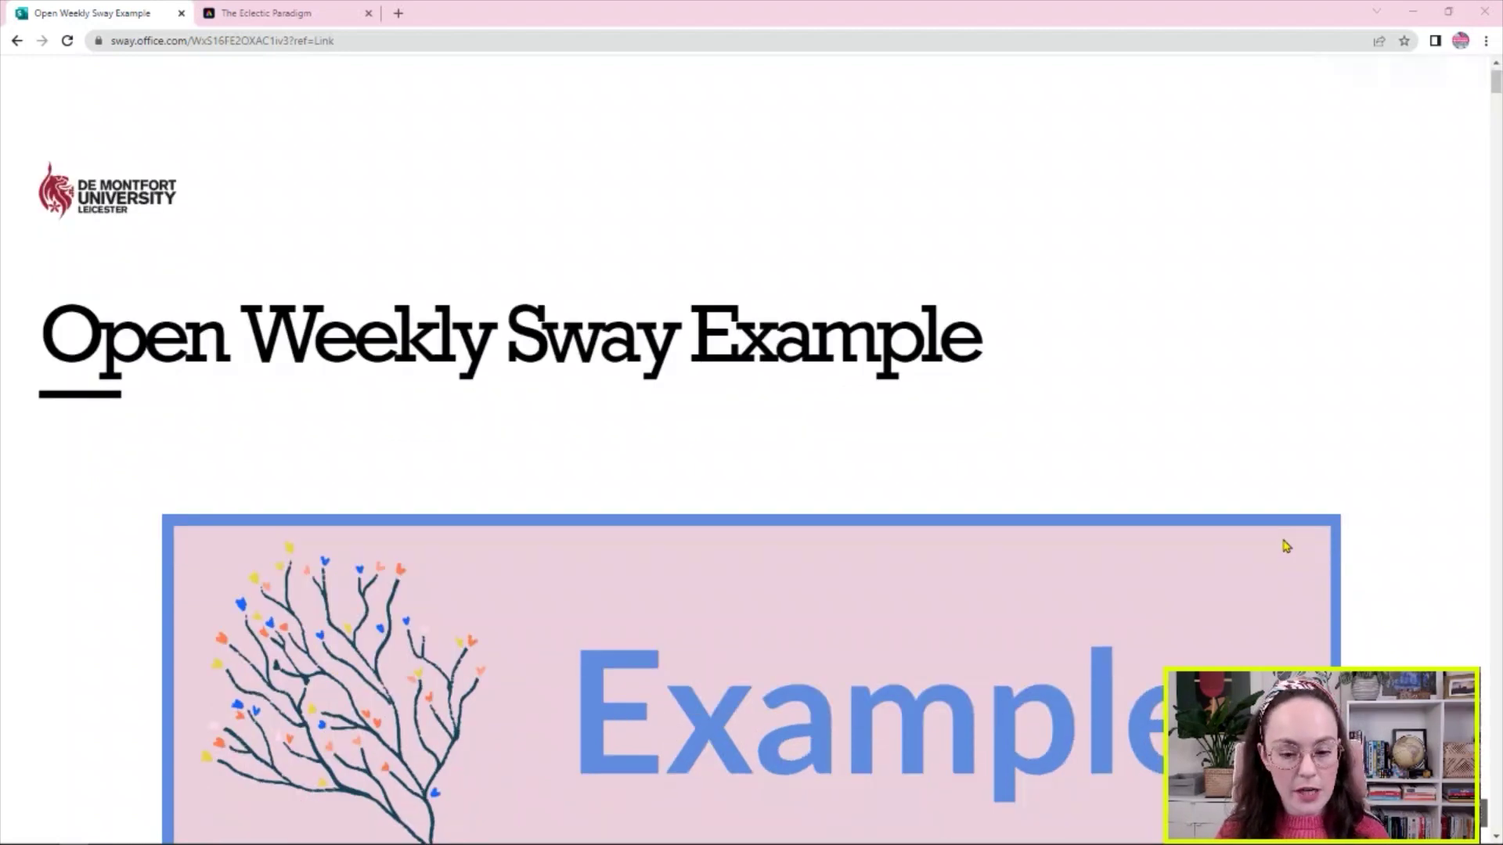
{"action": "scroll", "coordinate": [1285, 545], "scroll_direction": "down", "scroll_amount": 1}
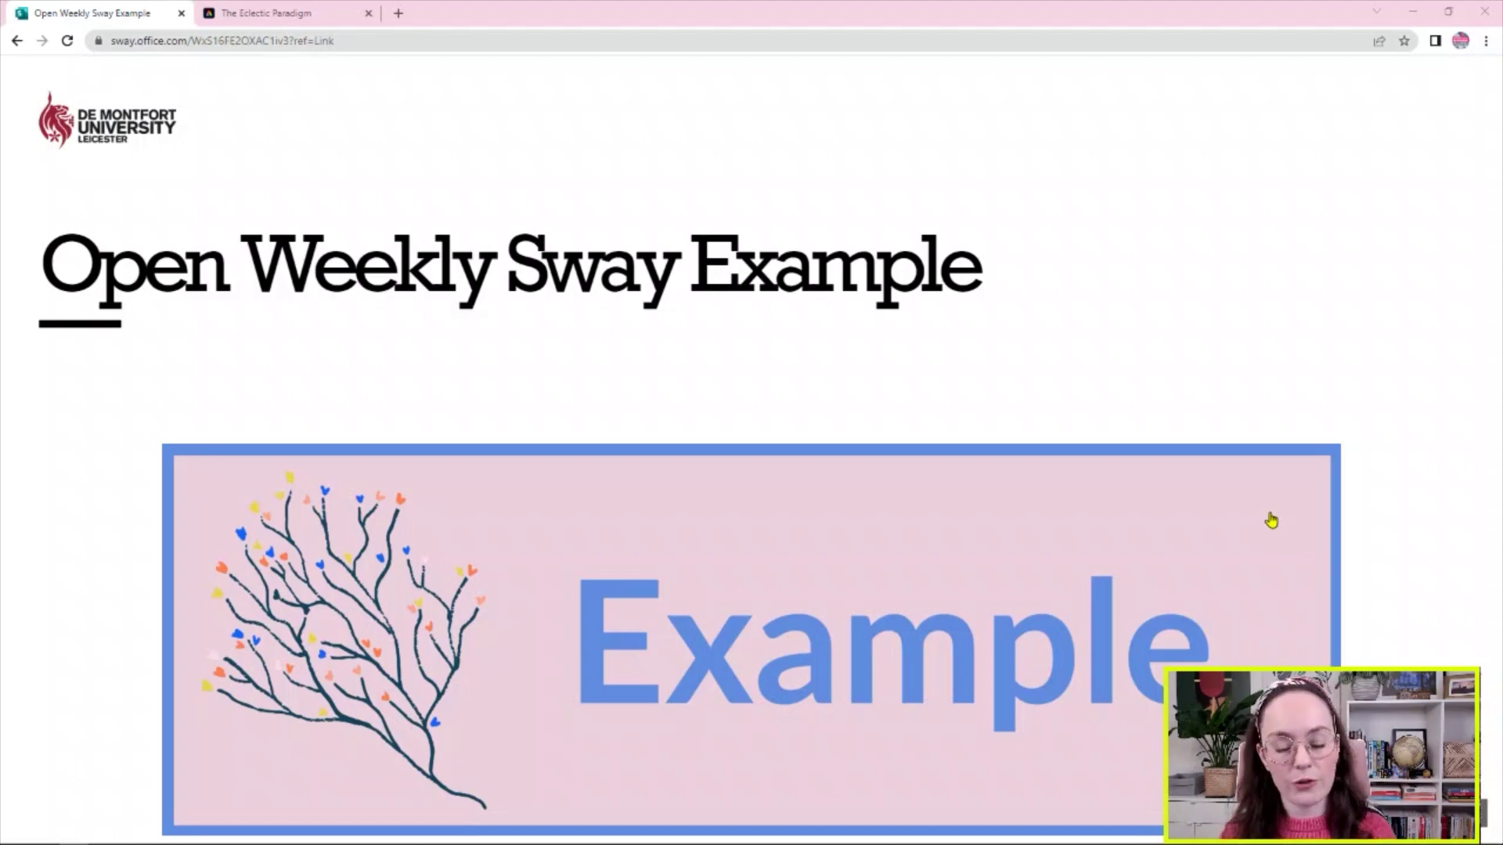
{"action": "scroll", "coordinate": [1205, 477], "scroll_direction": "down", "scroll_amount": 2}
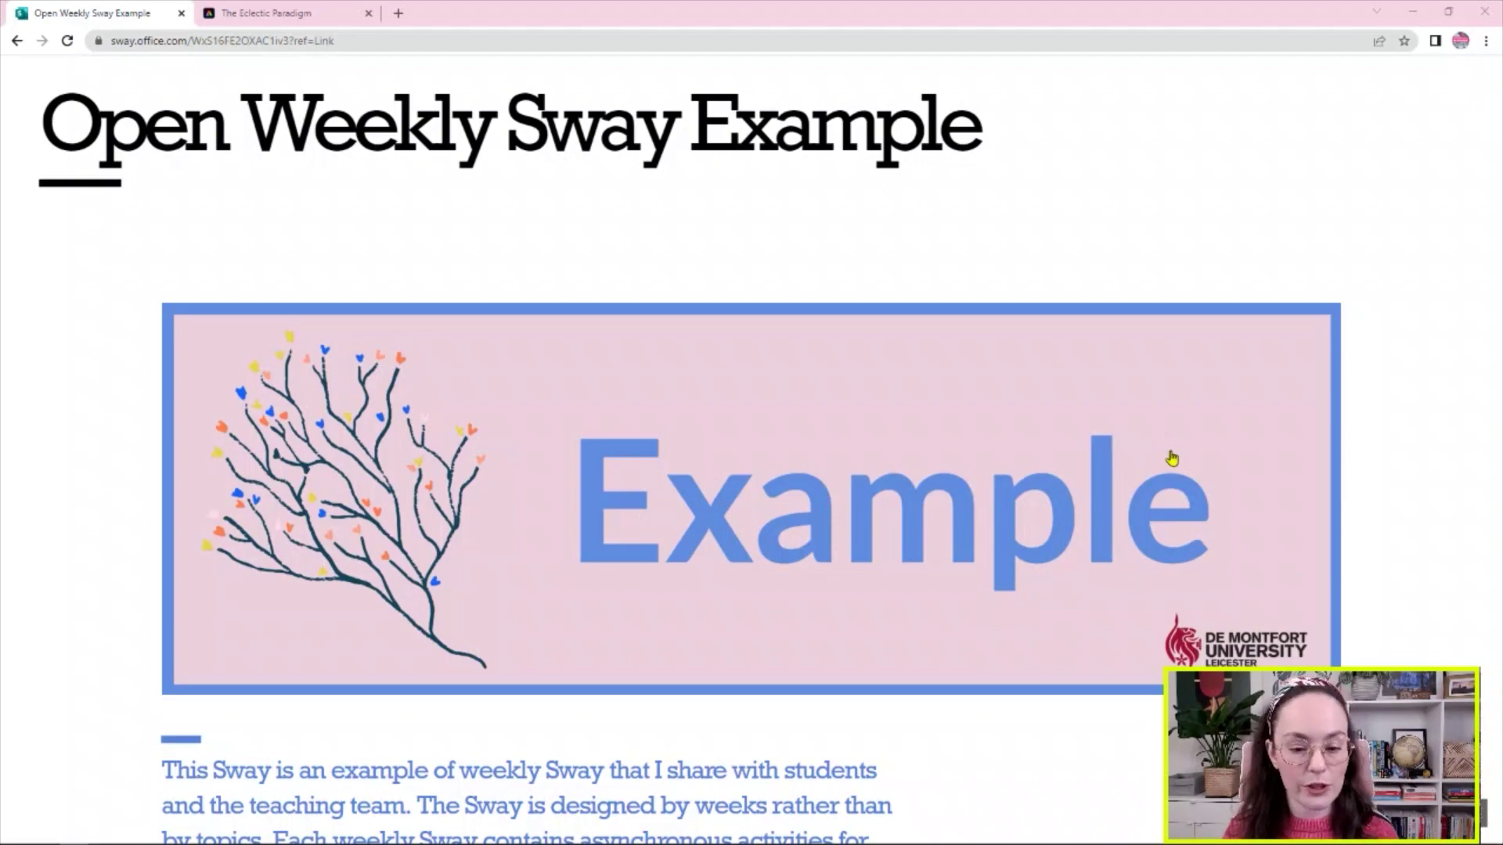
{"action": "scroll", "coordinate": [955, 578], "scroll_direction": "down", "scroll_amount": 6}
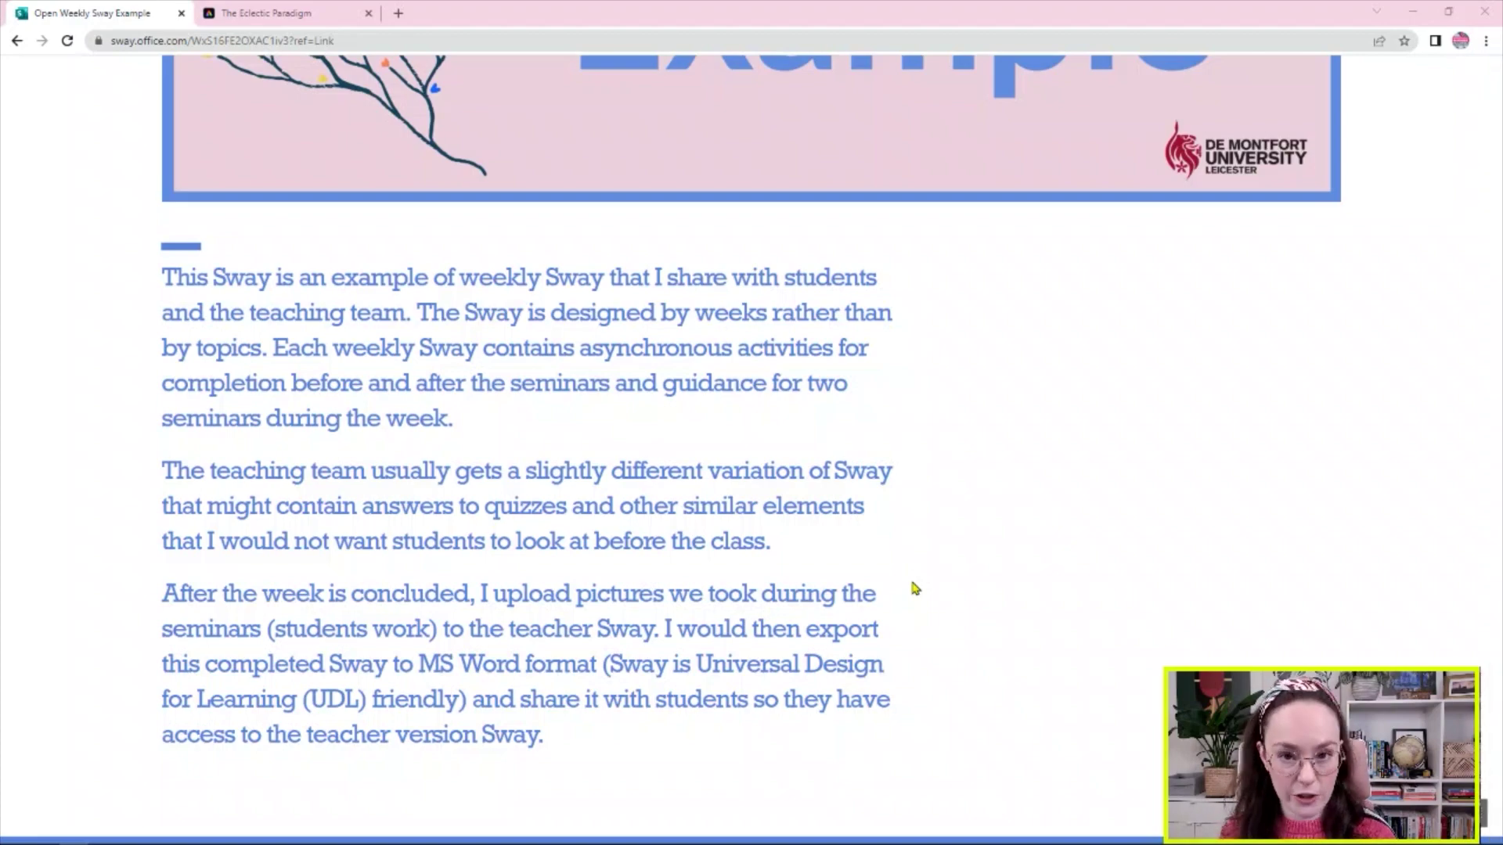
{"action": "scroll", "coordinate": [916, 589], "scroll_direction": "down", "scroll_amount": 9}
{"action": "scroll", "coordinate": [915, 589], "scroll_direction": "up", "scroll_amount": 1}
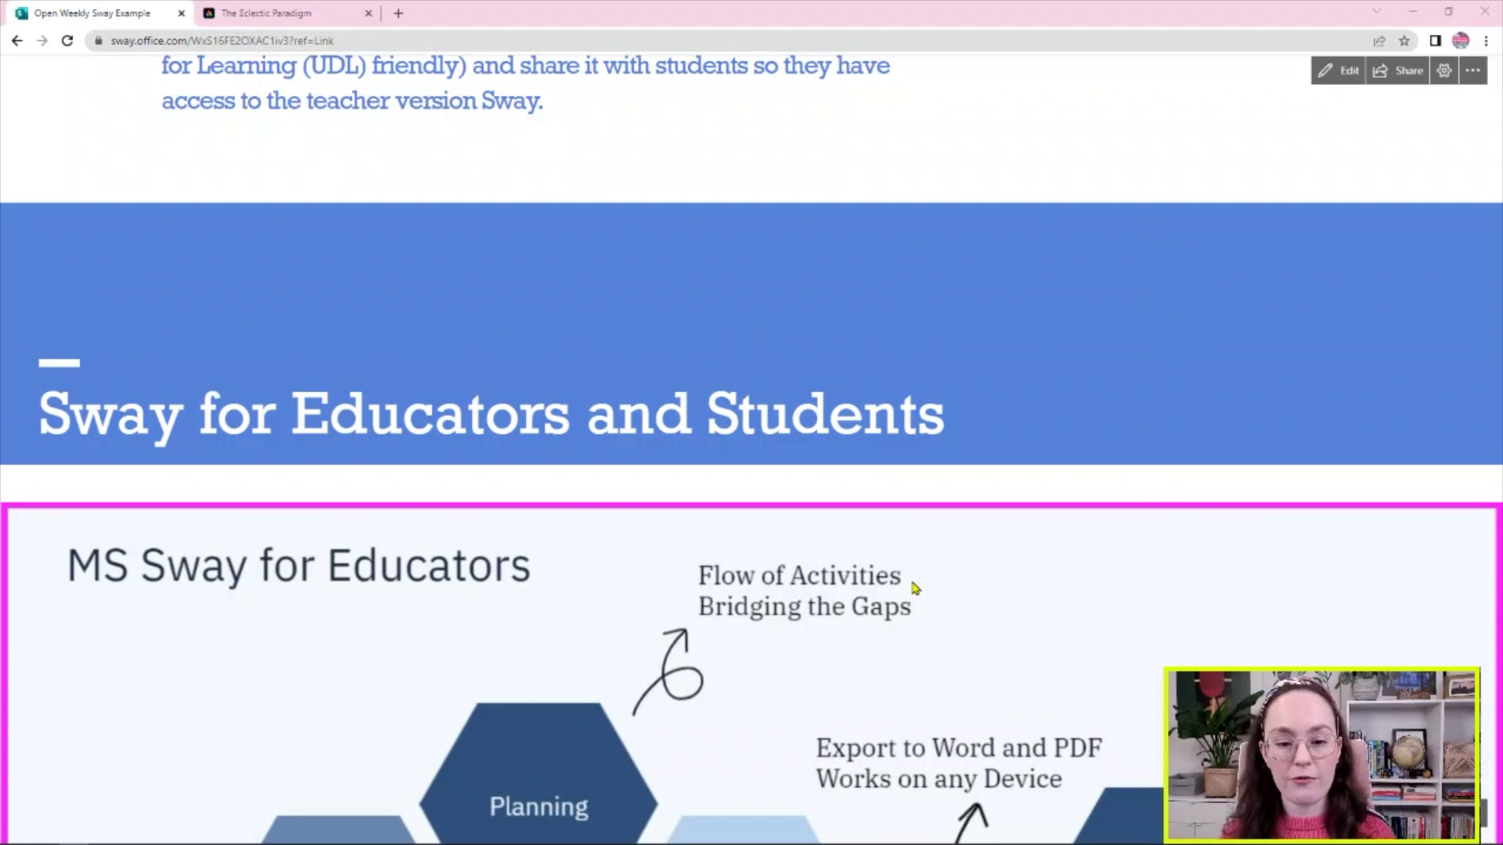
- Enlarge the MS Sway for Educators hexagon diagram, then advance to the MS Sway for Student diagram
{"action": "scroll", "coordinate": [856, 619], "scroll_direction": "down", "scroll_amount": 2}
{"action": "scroll", "coordinate": [856, 618], "scroll_direction": "down", "scroll_amount": 3}
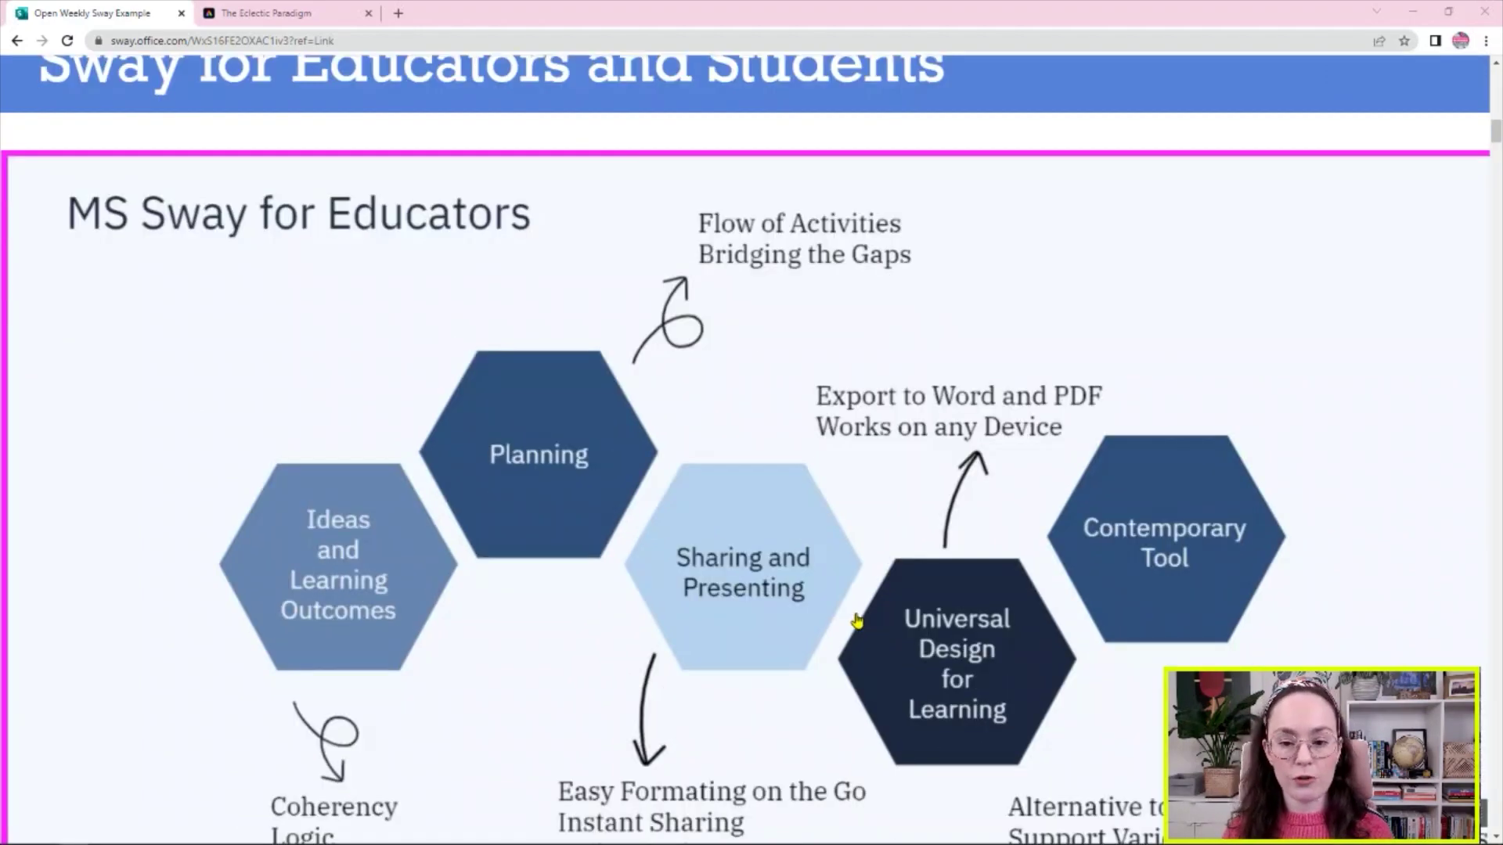
{"action": "scroll", "coordinate": [856, 619], "scroll_direction": "down", "scroll_amount": 2}
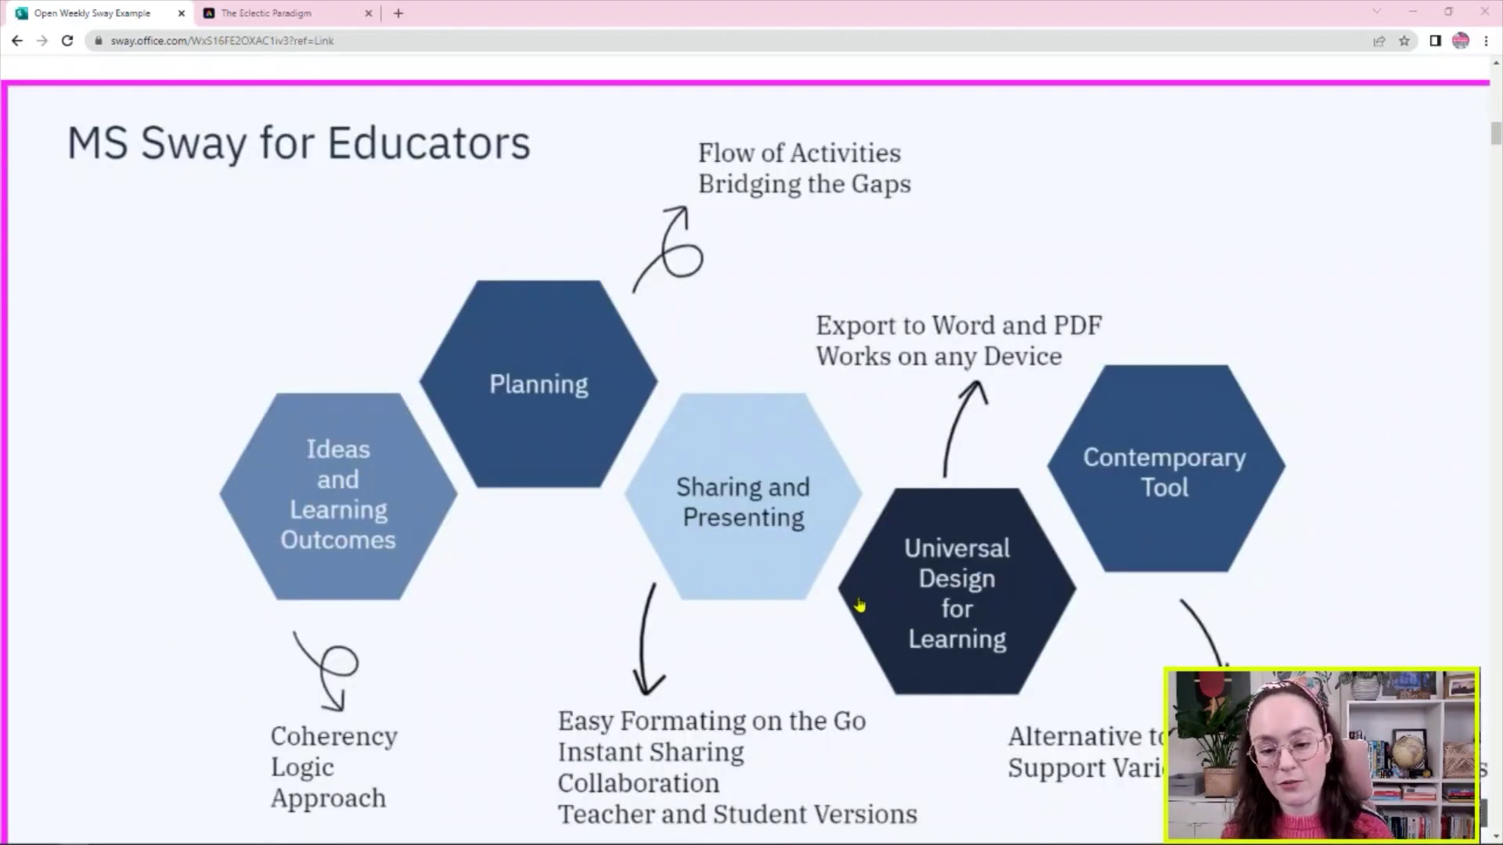
{"action": "scroll", "coordinate": [859, 604], "scroll_direction": "down", "scroll_amount": 2}
{"action": "scroll", "coordinate": [858, 603], "scroll_direction": "up", "scroll_amount": 2}
{"action": "left_click", "coordinate": [789, 429]}
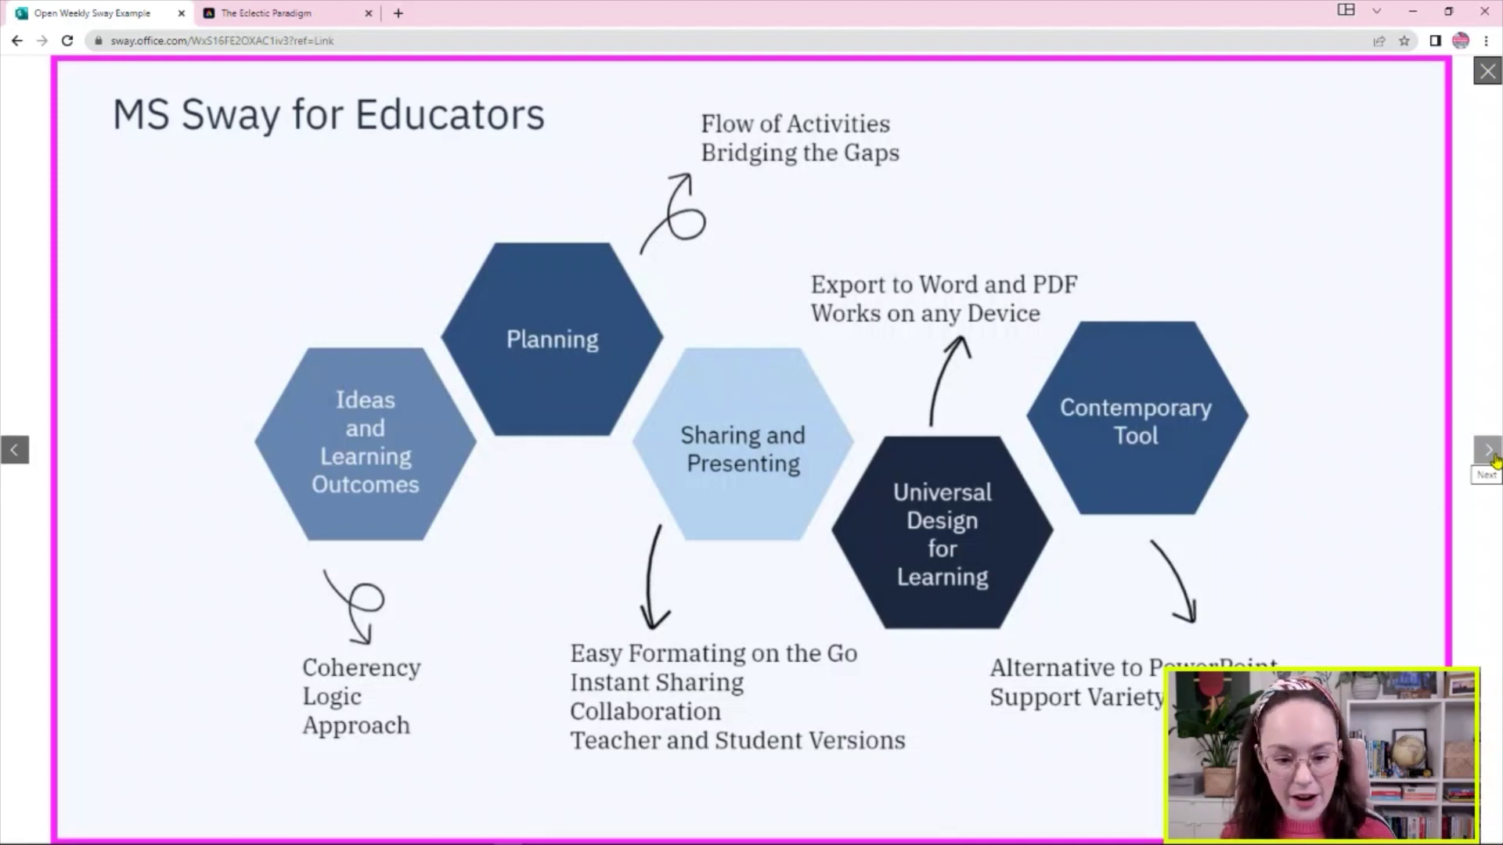
{"action": "left_click", "coordinate": [1493, 458]}
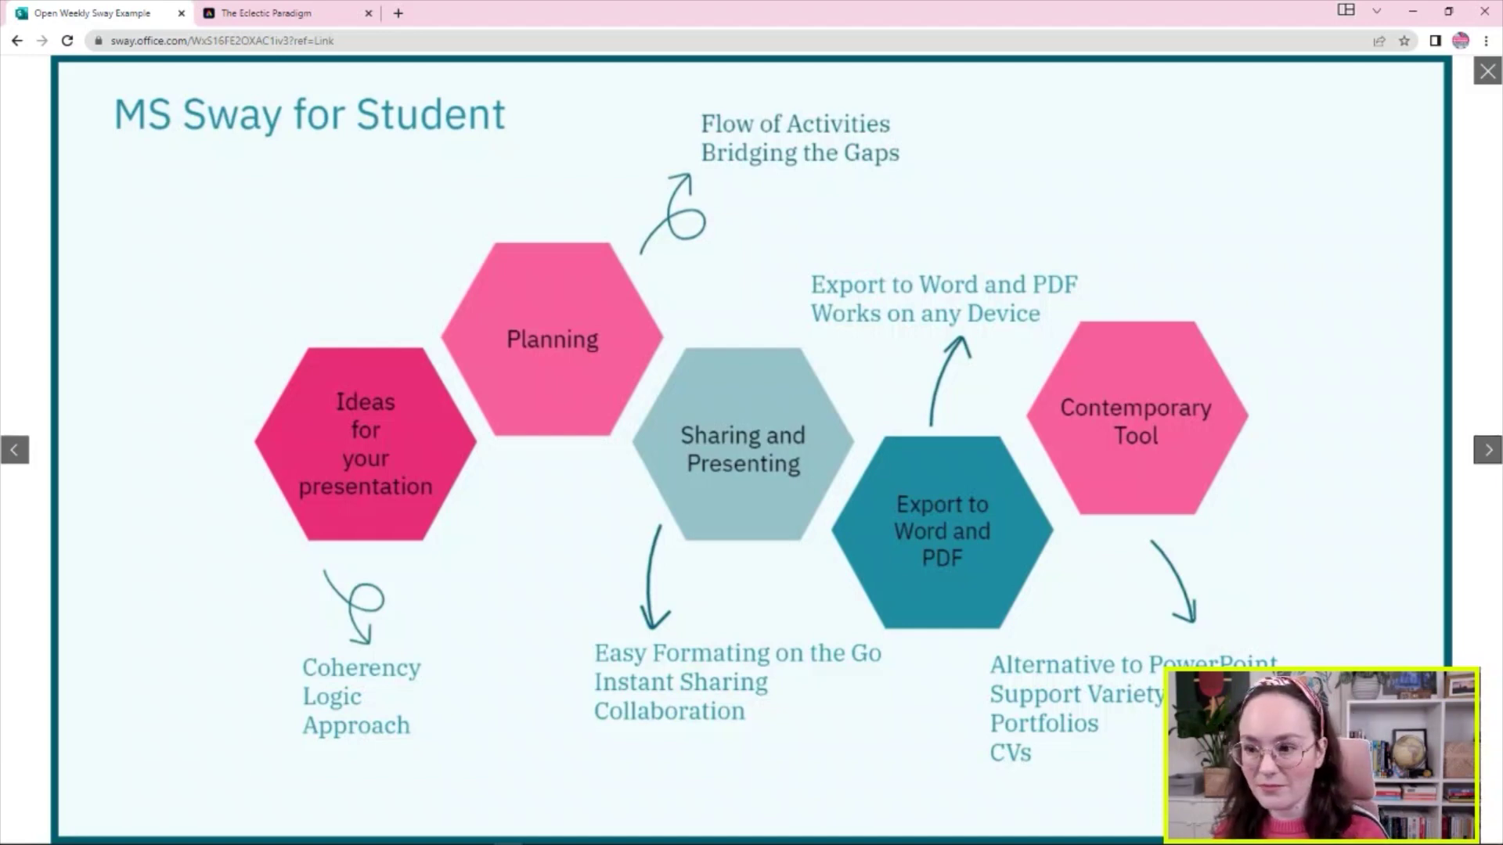
- Close the enlarged MS Sway for Student diagram to return to the page
{"action": "left_click", "coordinate": [1487, 72]}
- Briefly re-enlarge the Student diagram, then scroll down to the Alternatives to Sway? section
{"action": "scroll", "coordinate": [907, 425], "scroll_direction": "down", "scroll_amount": 10}
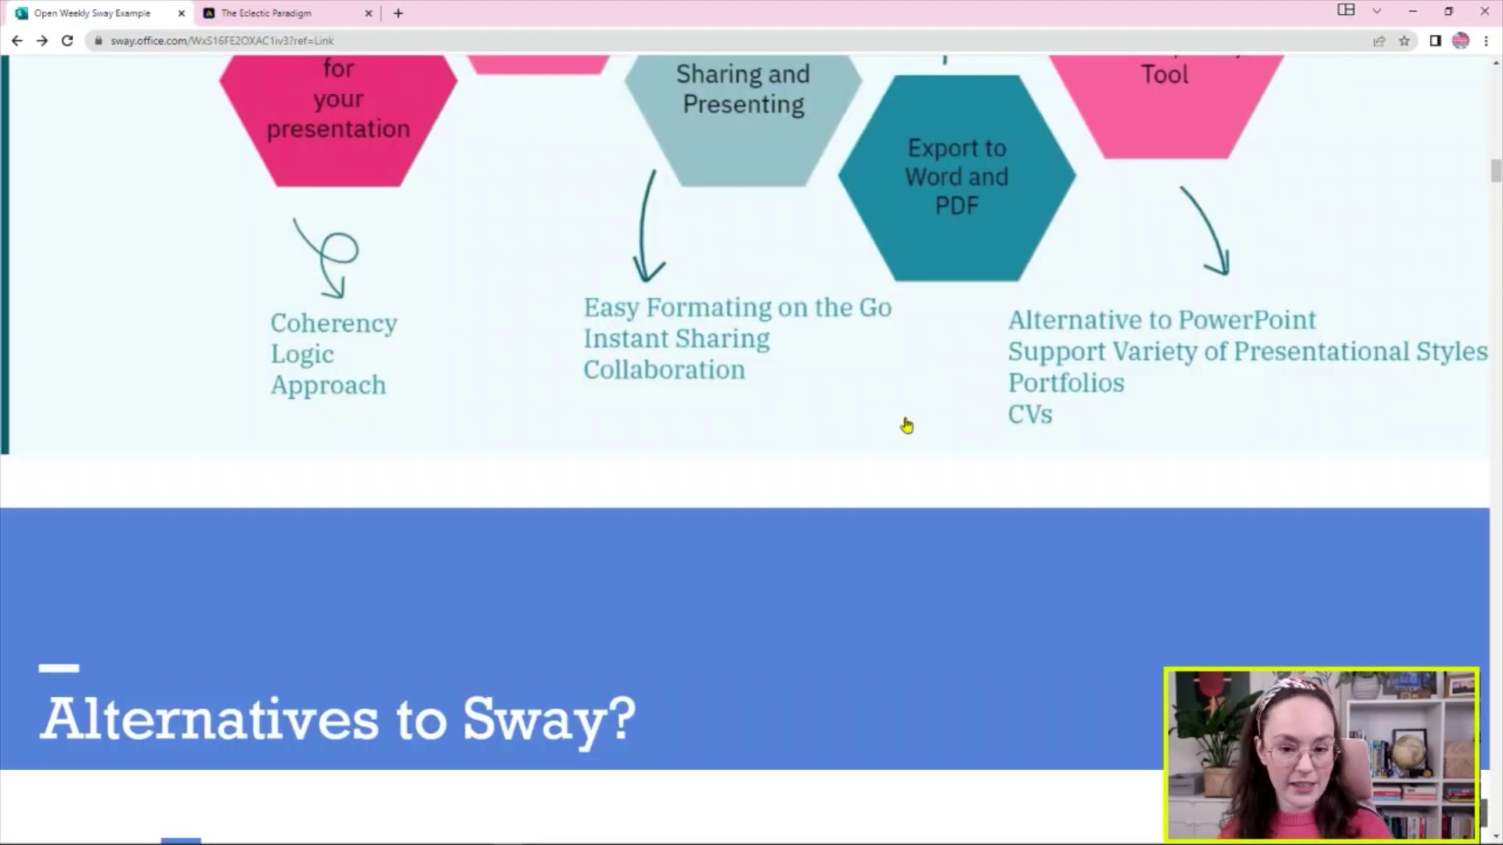
{"action": "scroll", "coordinate": [865, 430], "scroll_direction": "up", "scroll_amount": 3}
{"action": "left_click", "coordinate": [868, 426]}
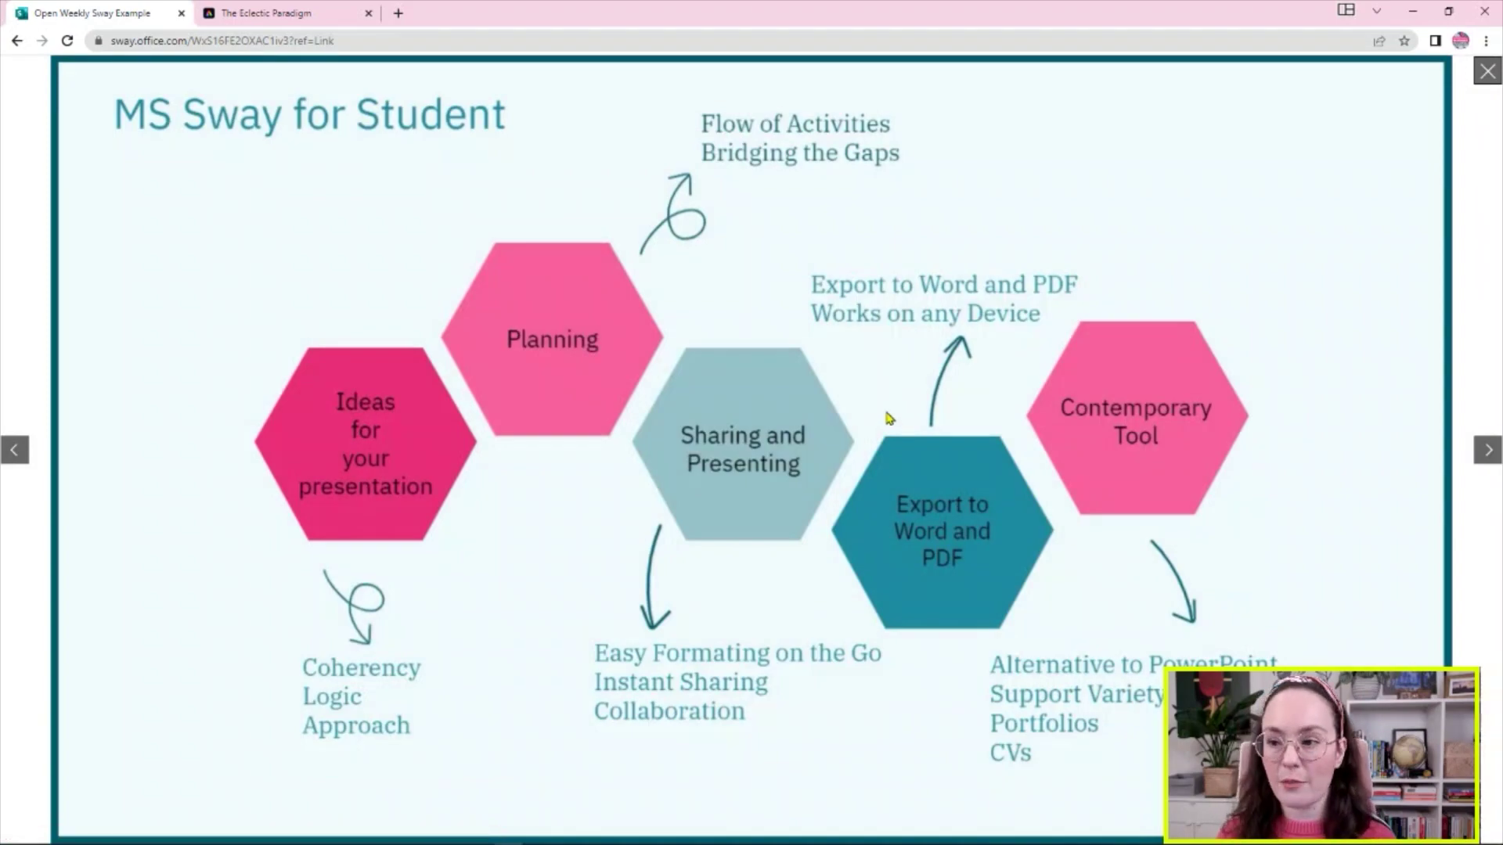
{"action": "left_click", "coordinate": [1487, 71]}
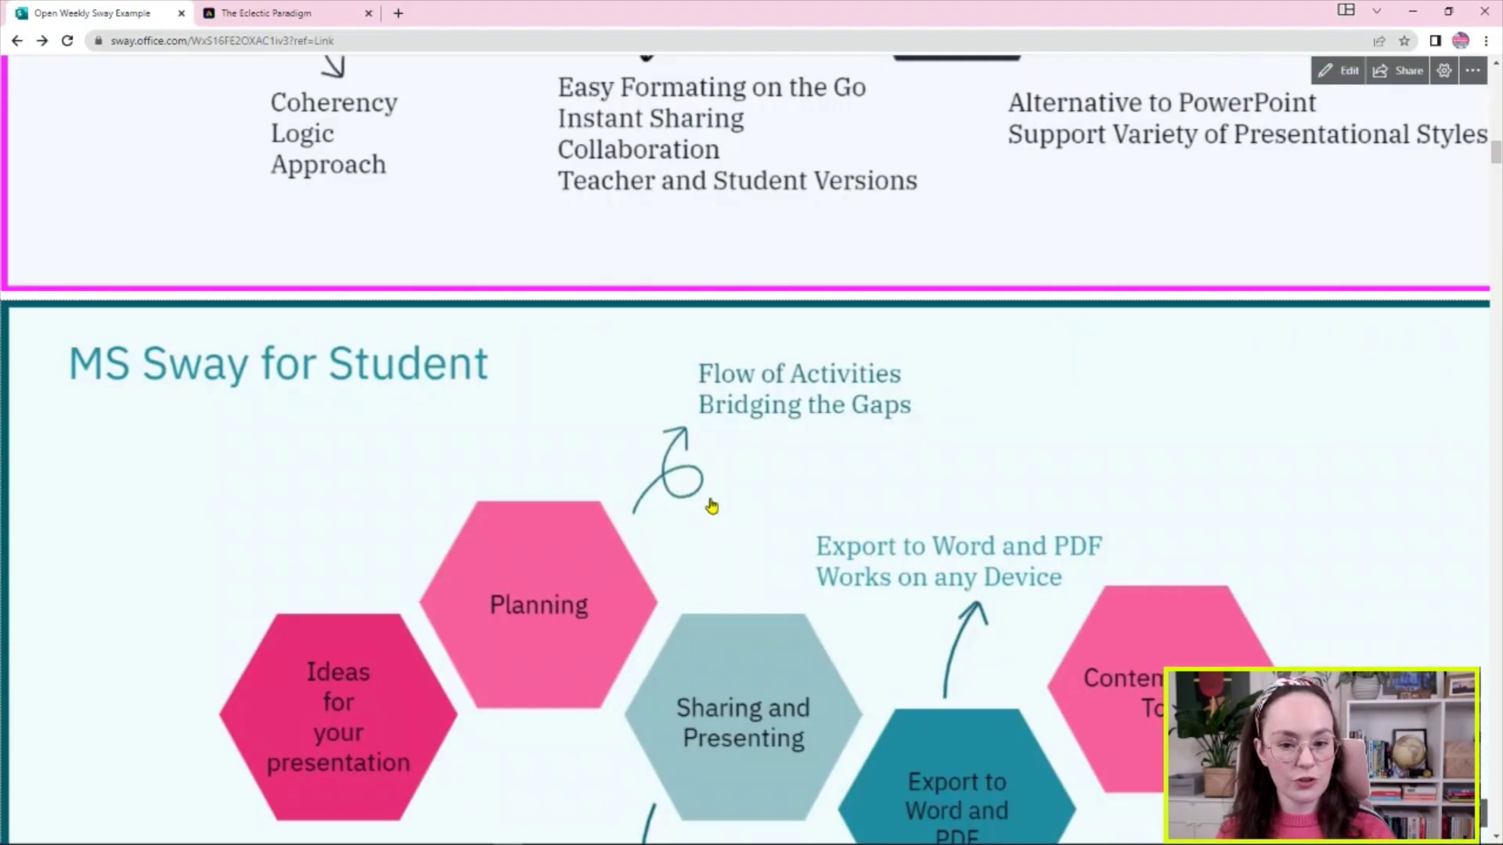
{"action": "scroll", "coordinate": [707, 503], "scroll_direction": "down", "scroll_amount": 10}
{"action": "scroll", "coordinate": [712, 505], "scroll_direction": "down", "scroll_amount": 2}
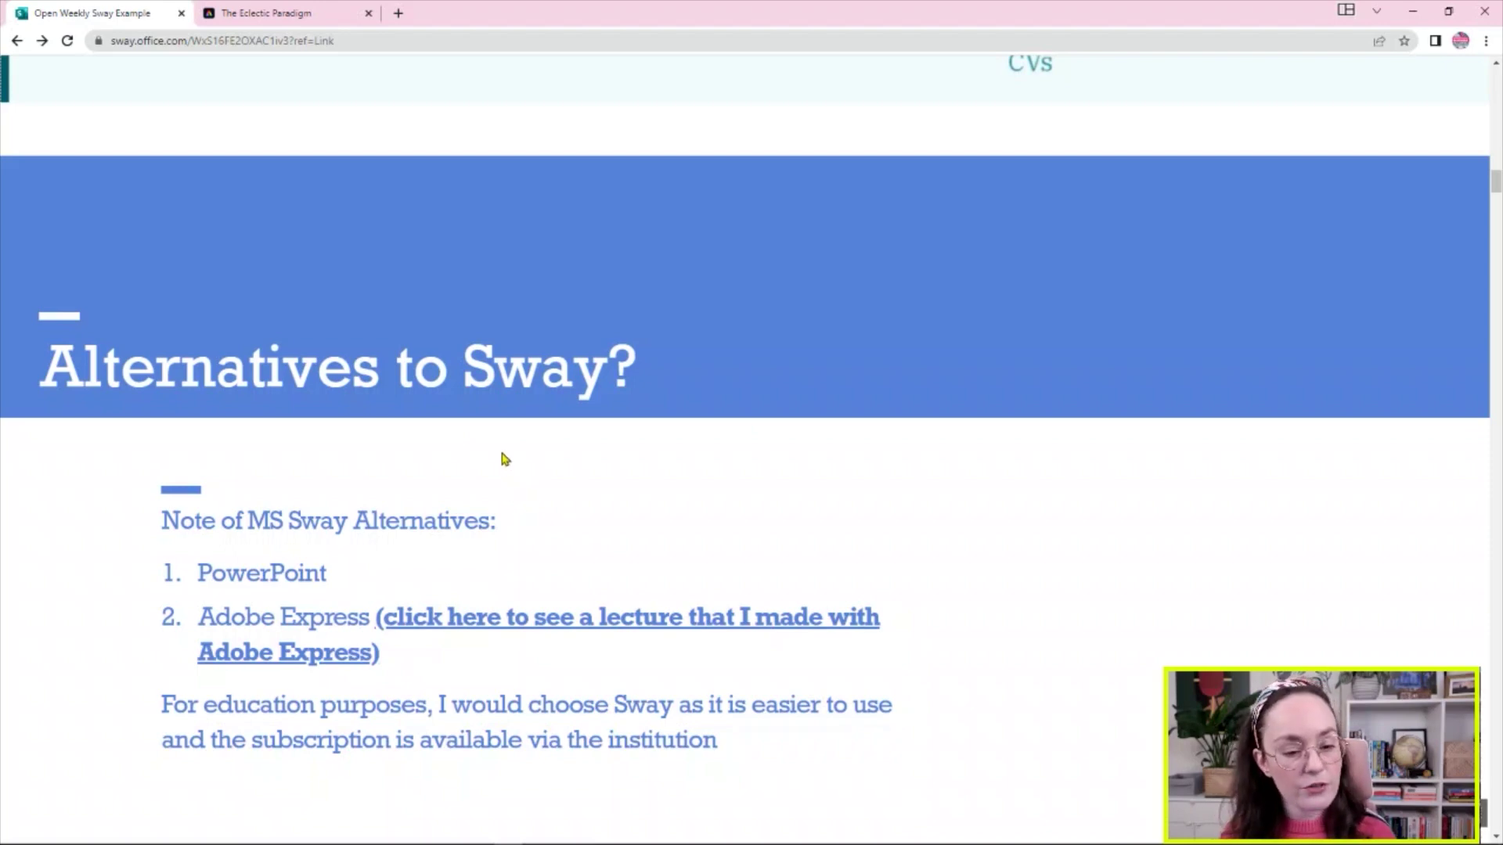
{"action": "scroll", "coordinate": [501, 458], "scroll_direction": "down", "scroll_amount": 1}
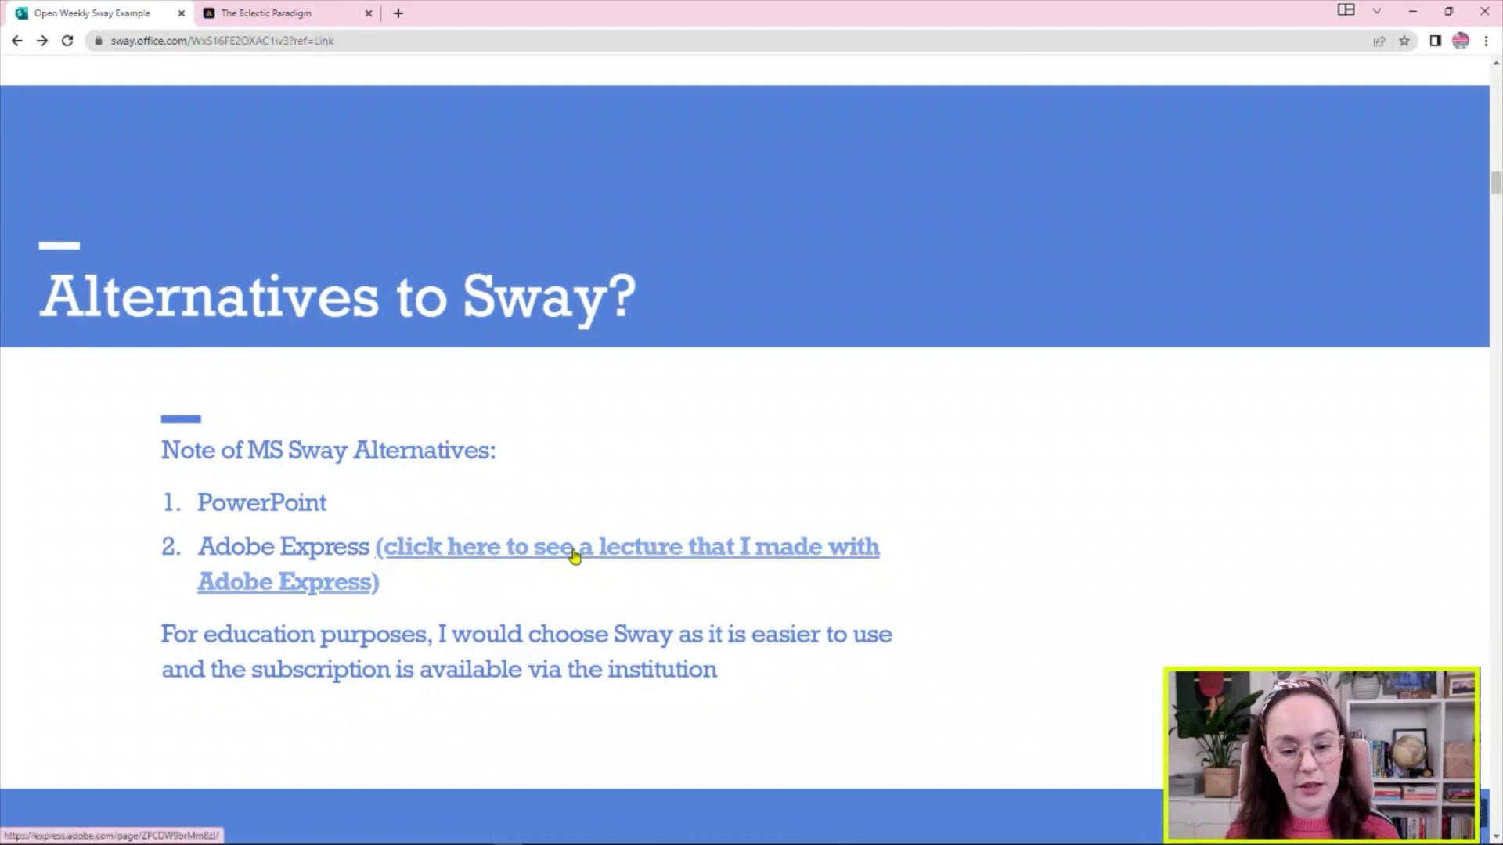
- Browse The Eclectic Paradigm lecture page down to Recommended Reading, then return to the Sway example
{"action": "left_click", "coordinate": [277, 21]}
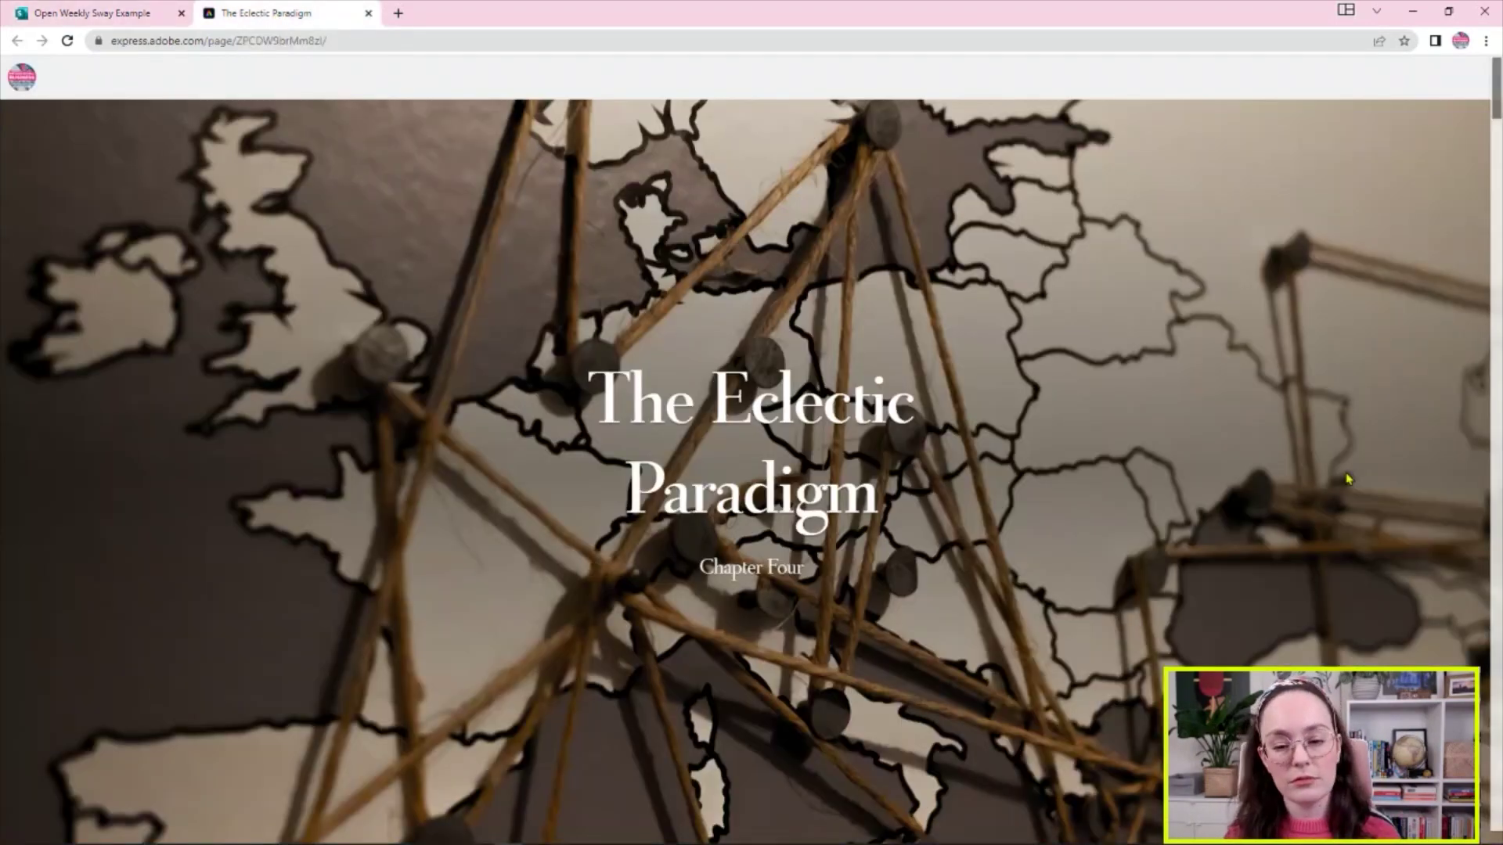
{"action": "scroll", "coordinate": [1056, 555], "scroll_direction": "down", "scroll_amount": 5}
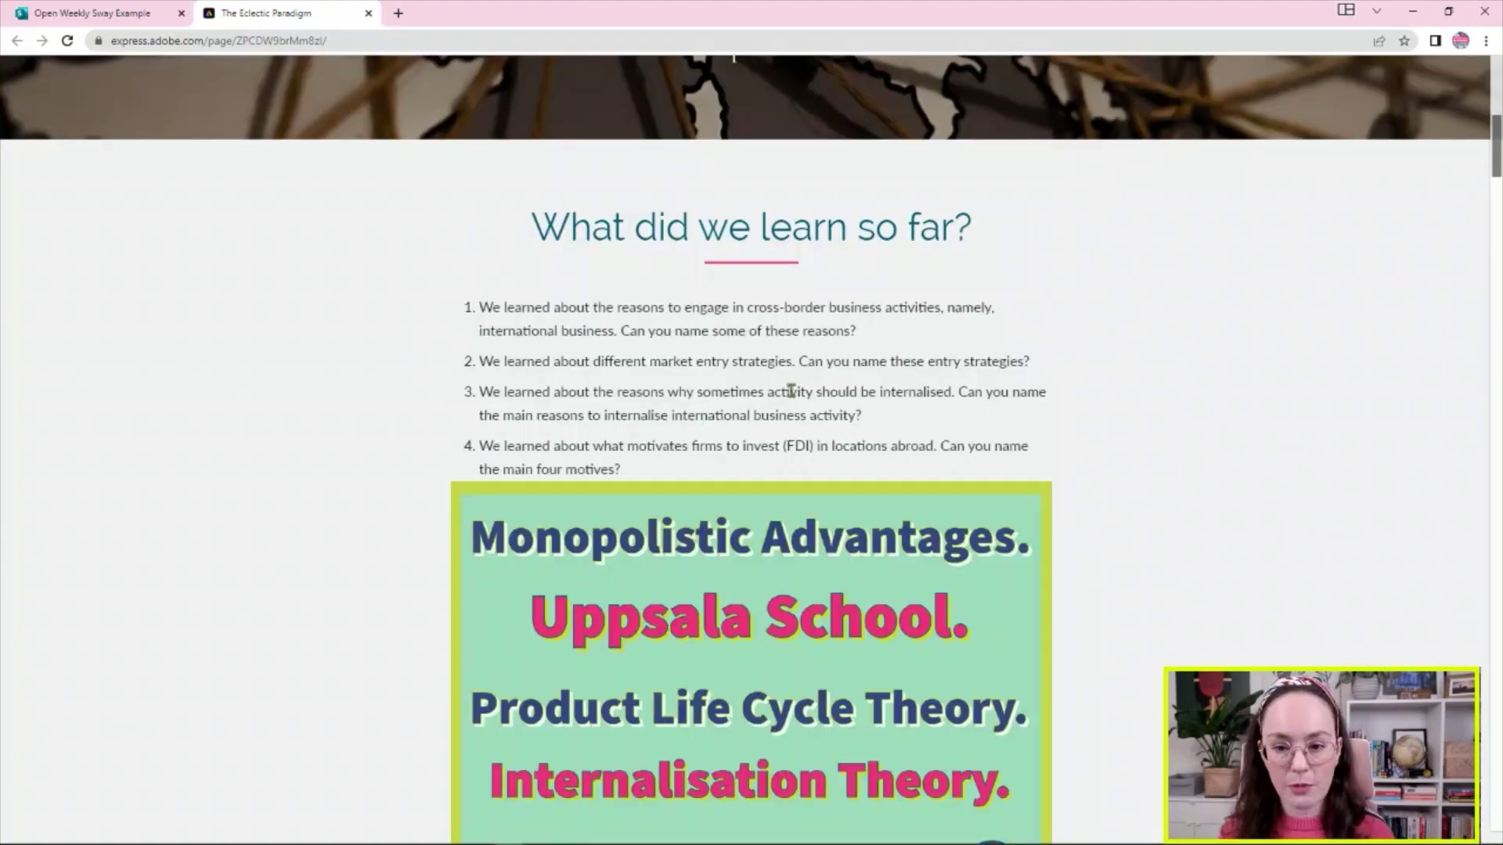
{"action": "scroll", "coordinate": [578, 379], "scroll_direction": "down", "scroll_amount": 3}
{"action": "scroll", "coordinate": [577, 380], "scroll_direction": "down", "scroll_amount": 9}
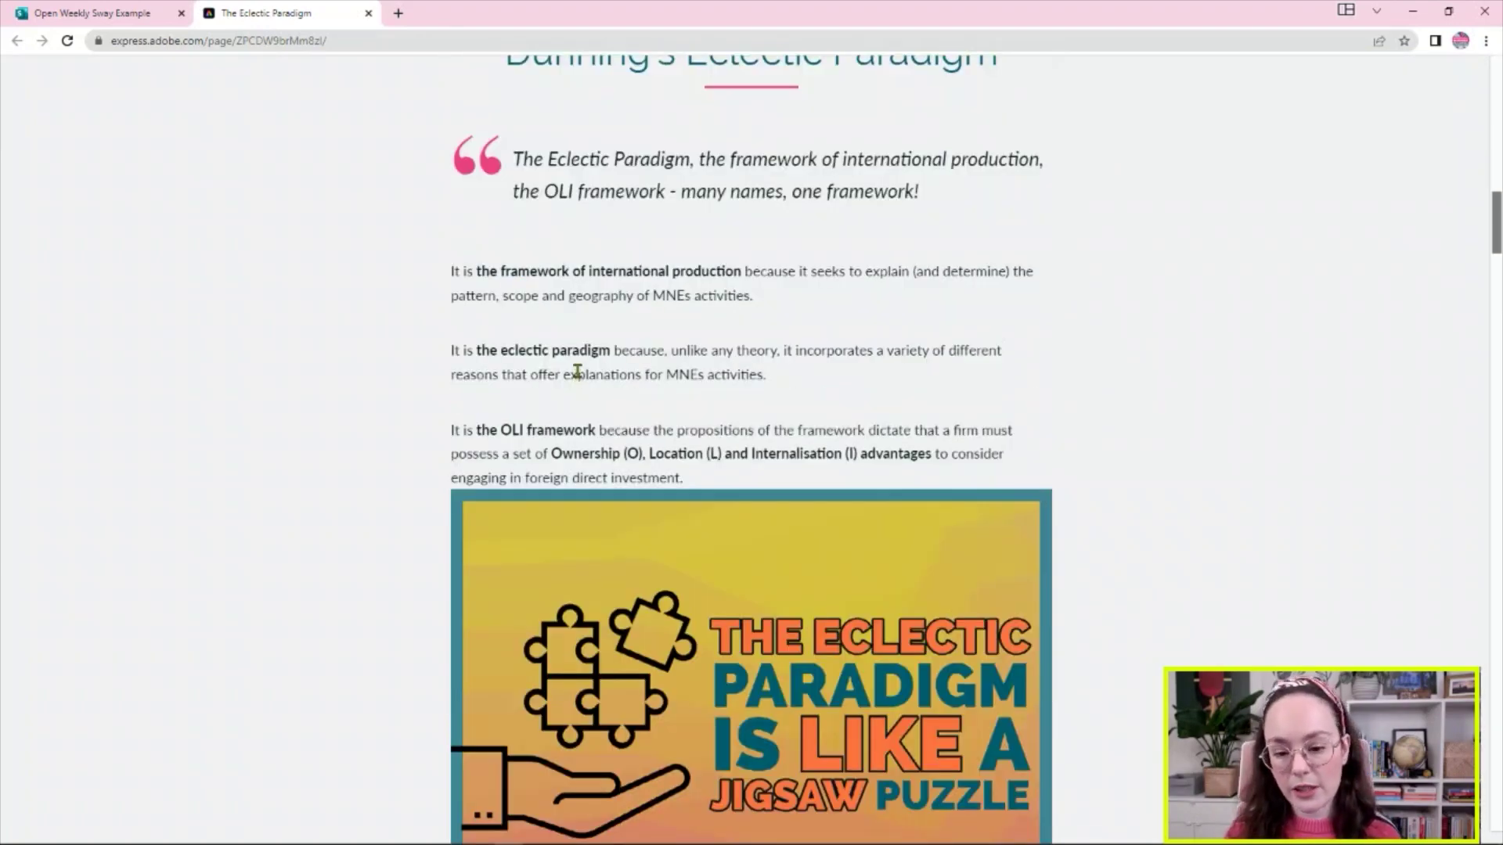
{"action": "scroll", "coordinate": [578, 370], "scroll_direction": "down", "scroll_amount": 15}
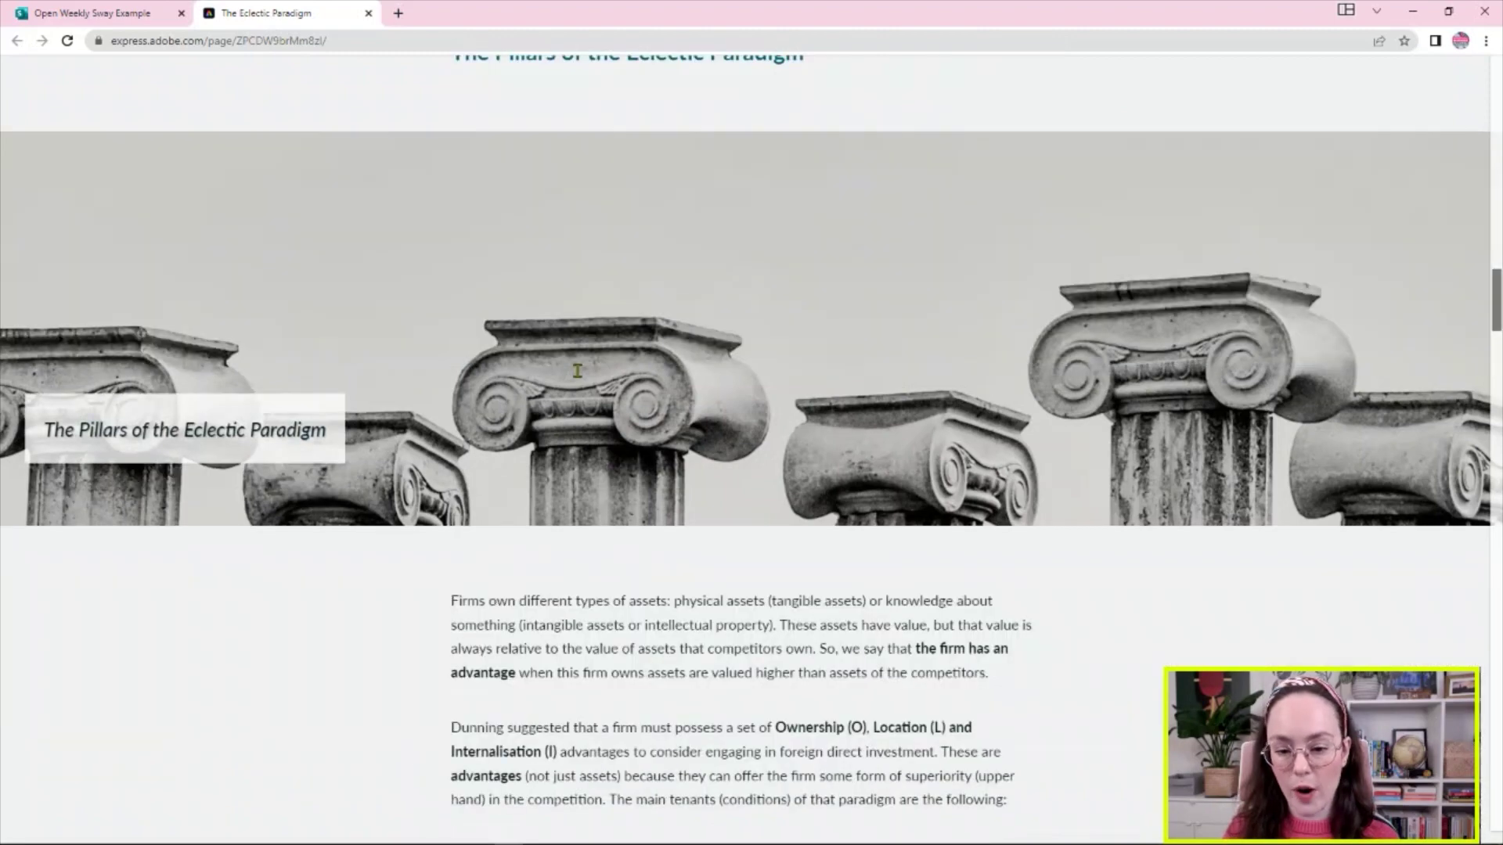
{"action": "scroll", "coordinate": [578, 370], "scroll_direction": "down", "scroll_amount": 9}
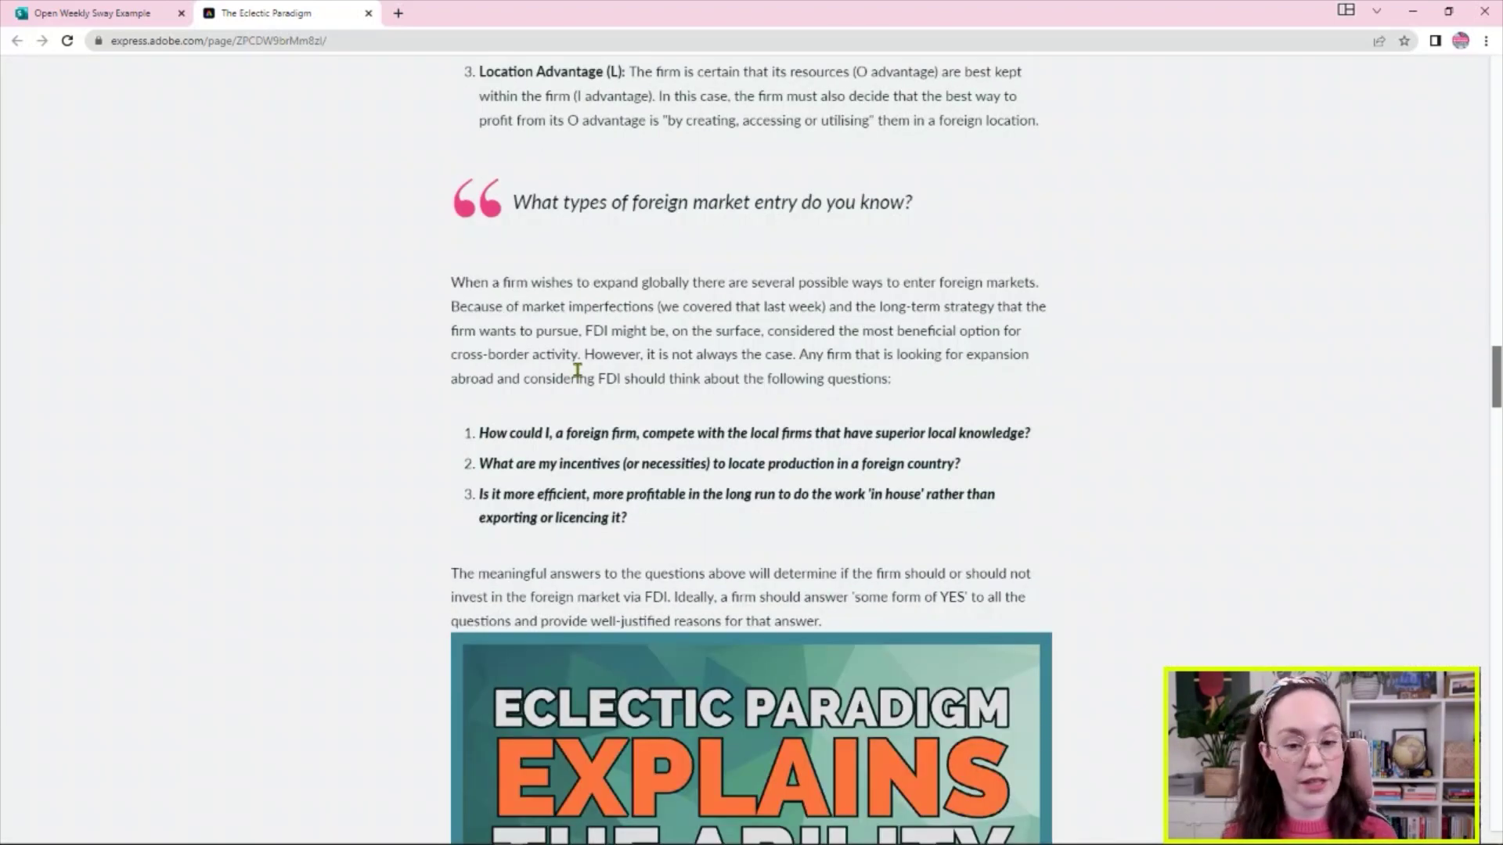
{"action": "scroll", "coordinate": [577, 371], "scroll_direction": "down", "scroll_amount": 20}
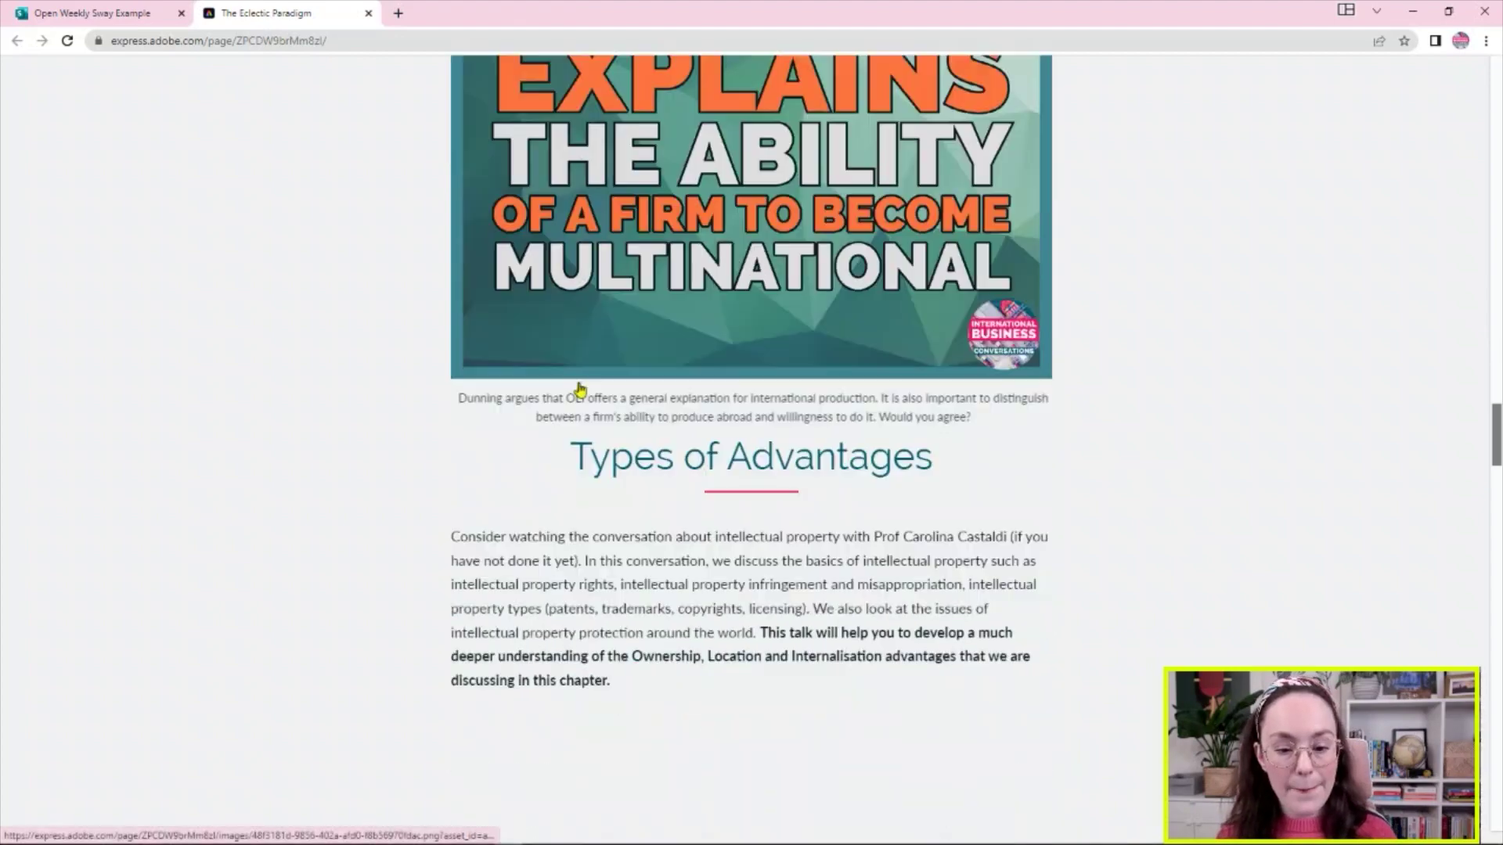
{"action": "scroll", "coordinate": [579, 389], "scroll_direction": "down", "scroll_amount": 3}
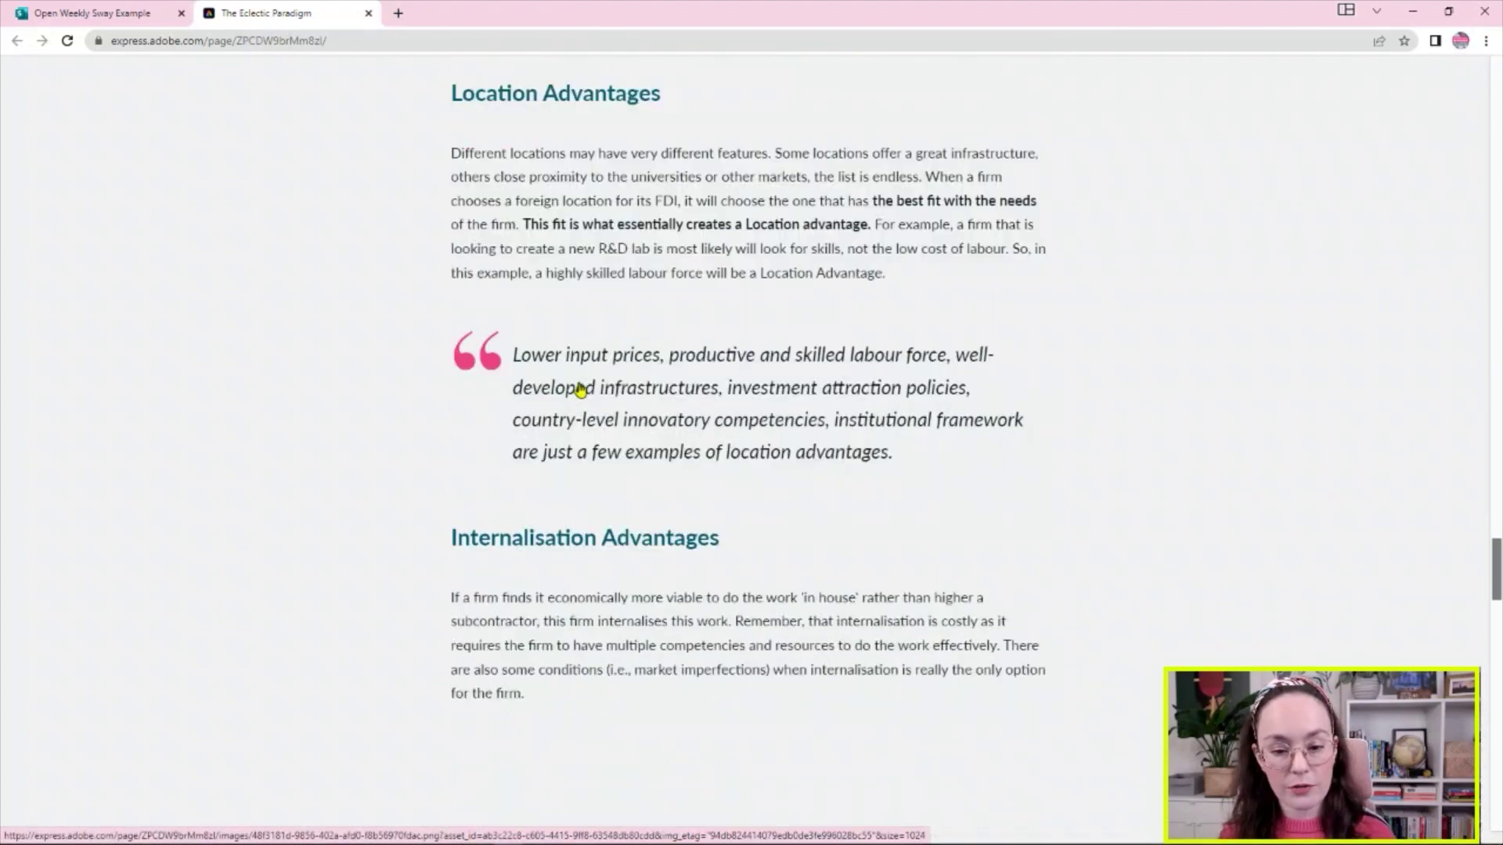
{"action": "scroll", "coordinate": [579, 389], "scroll_direction": "down", "scroll_amount": 6}
{"action": "scroll", "coordinate": [579, 389], "scroll_direction": "down", "scroll_amount": 6}
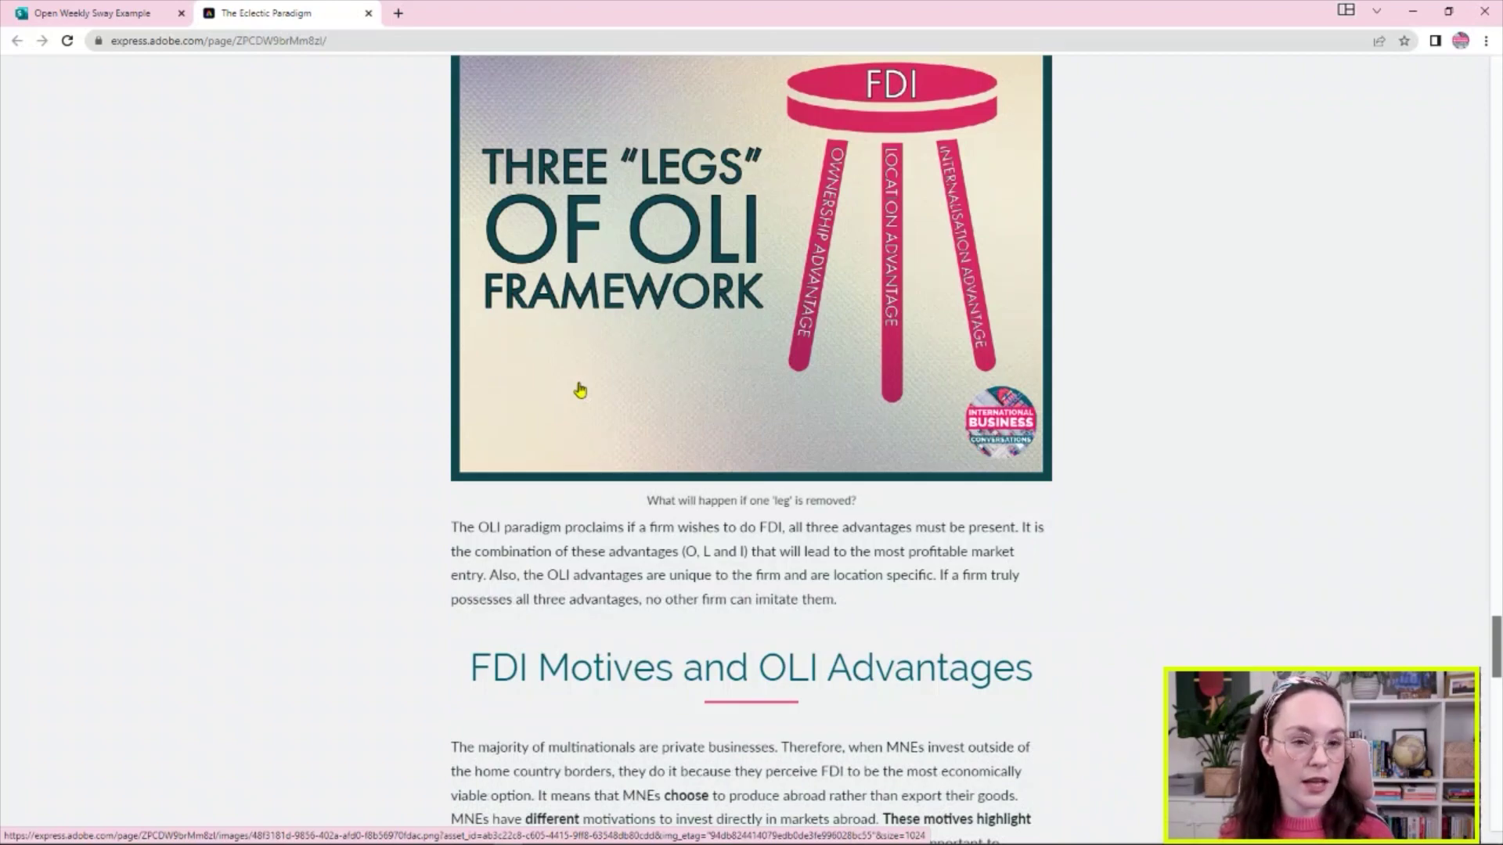
{"action": "scroll", "coordinate": [579, 389], "scroll_direction": "down", "scroll_amount": 15}
{"action": "scroll", "coordinate": [579, 388], "scroll_direction": "down", "scroll_amount": 10}
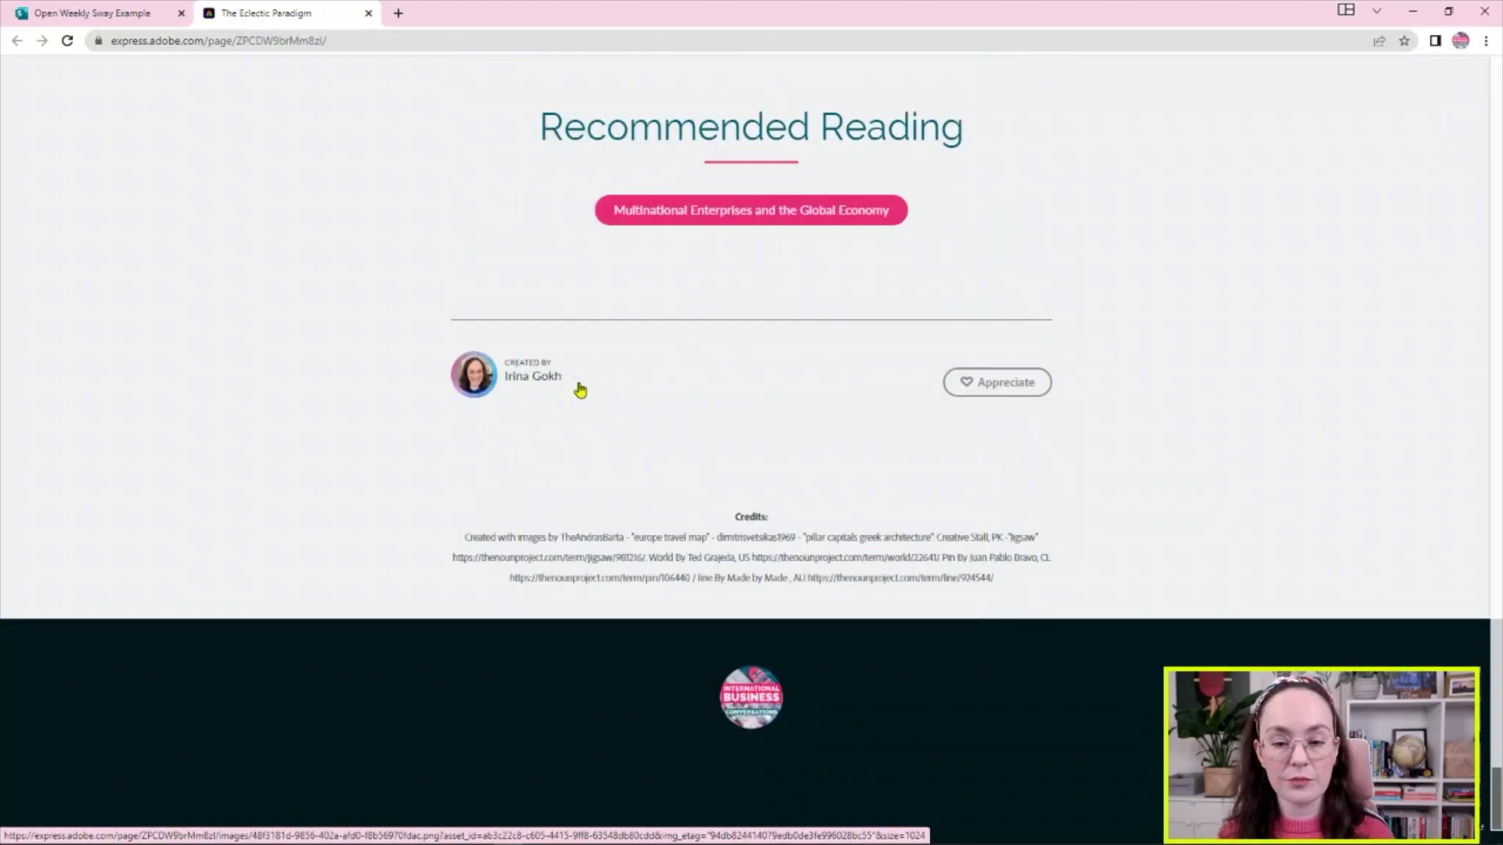
{"action": "left_click", "coordinate": [67, 16]}
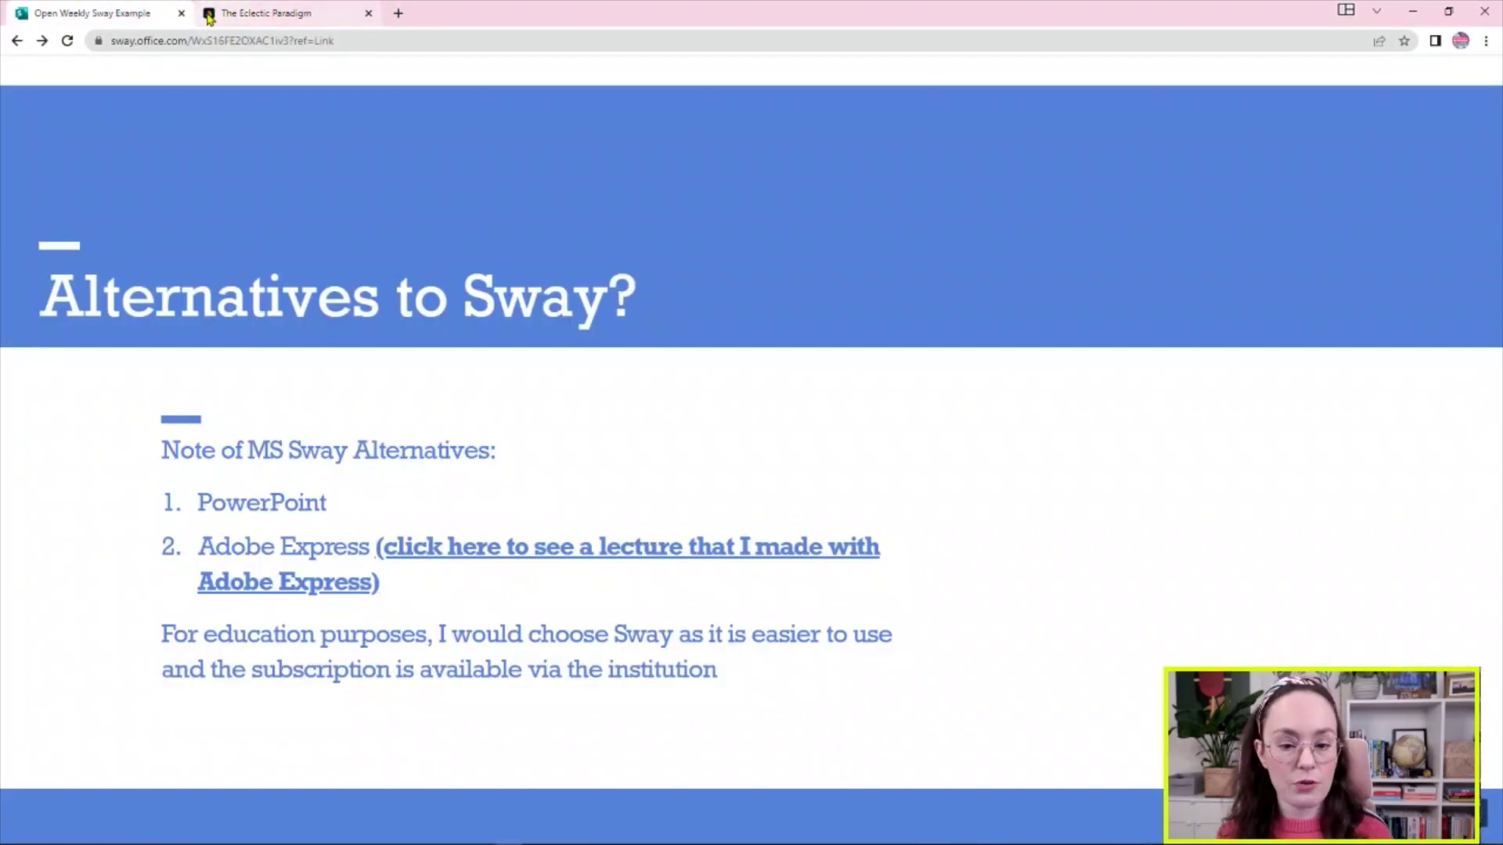
{"action": "mouse_move", "coordinate": [209, 18]}
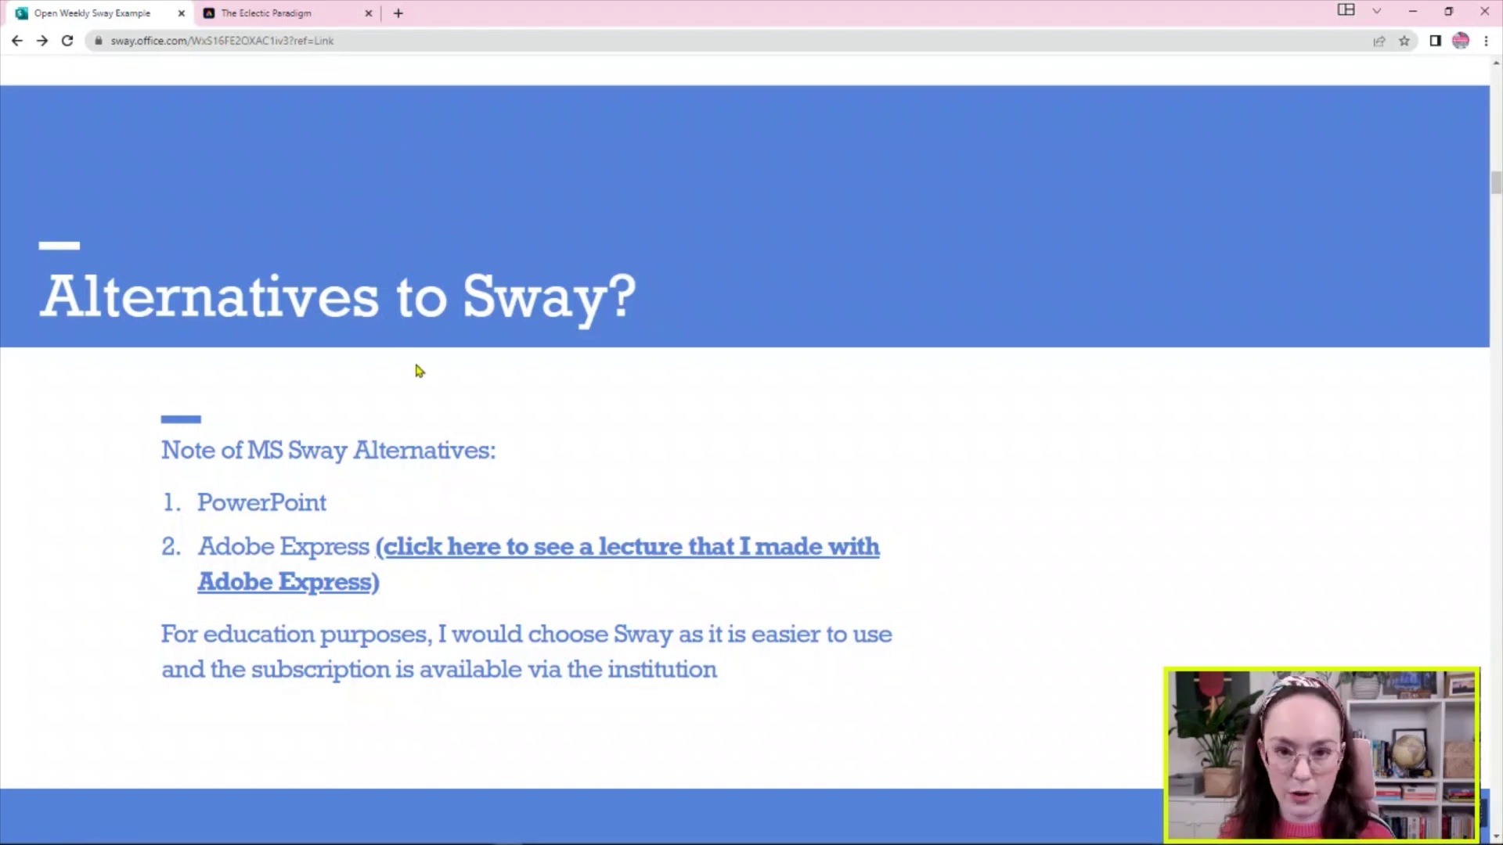
- Scroll through Seminar 1 of 2 Activities to the colour-coded Globalisation concept map marked DONE!
{"action": "scroll", "coordinate": [417, 371], "scroll_direction": "down", "scroll_amount": 4}
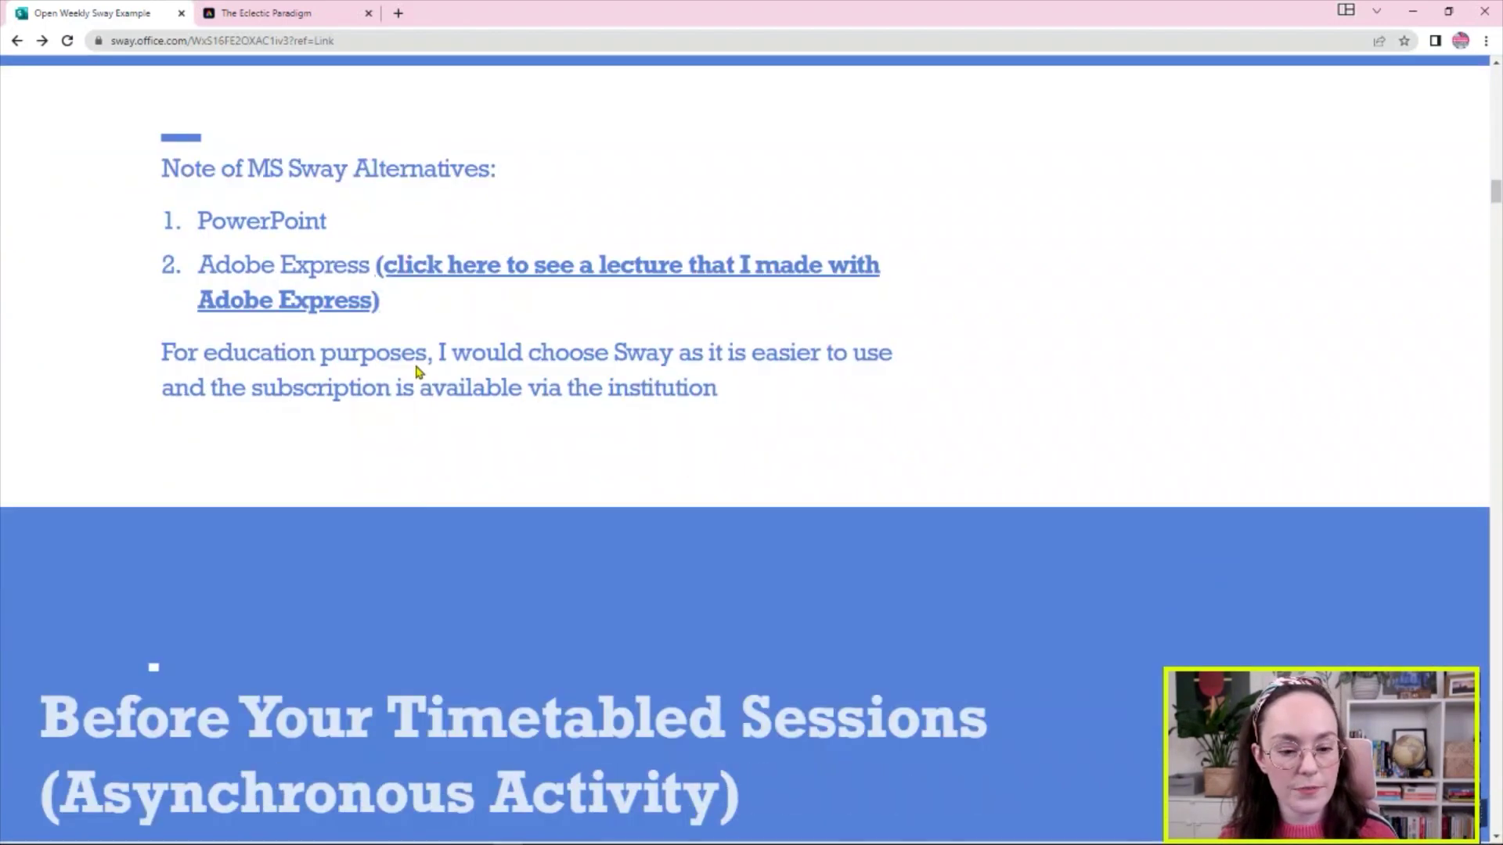
{"action": "scroll", "coordinate": [417, 371], "scroll_direction": "down", "scroll_amount": 3}
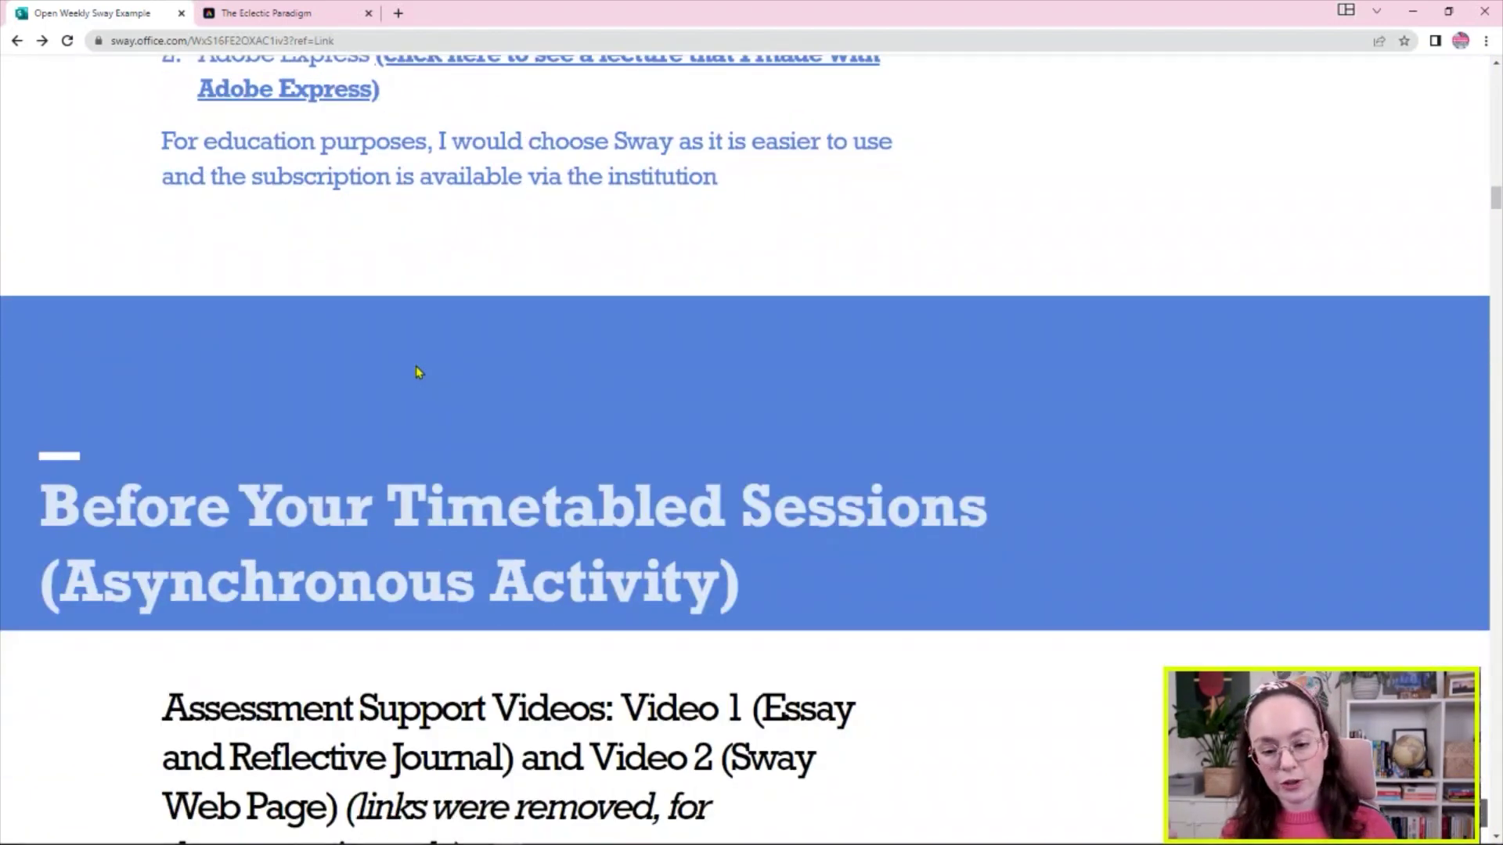
{"action": "scroll", "coordinate": [485, 411], "scroll_direction": "down", "scroll_amount": 1}
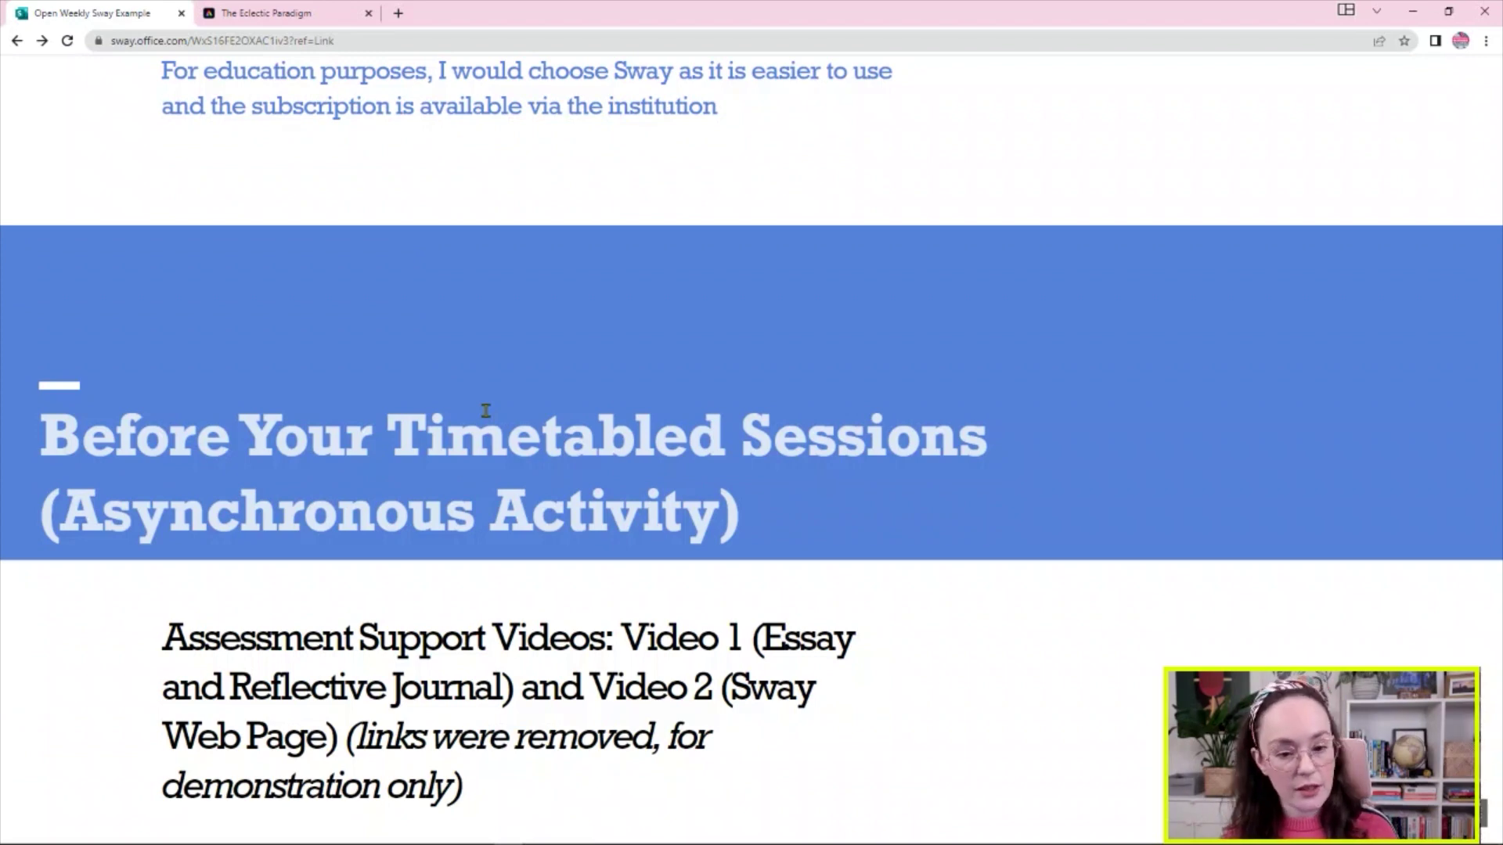
{"action": "scroll", "coordinate": [485, 411], "scroll_direction": "down", "scroll_amount": 1}
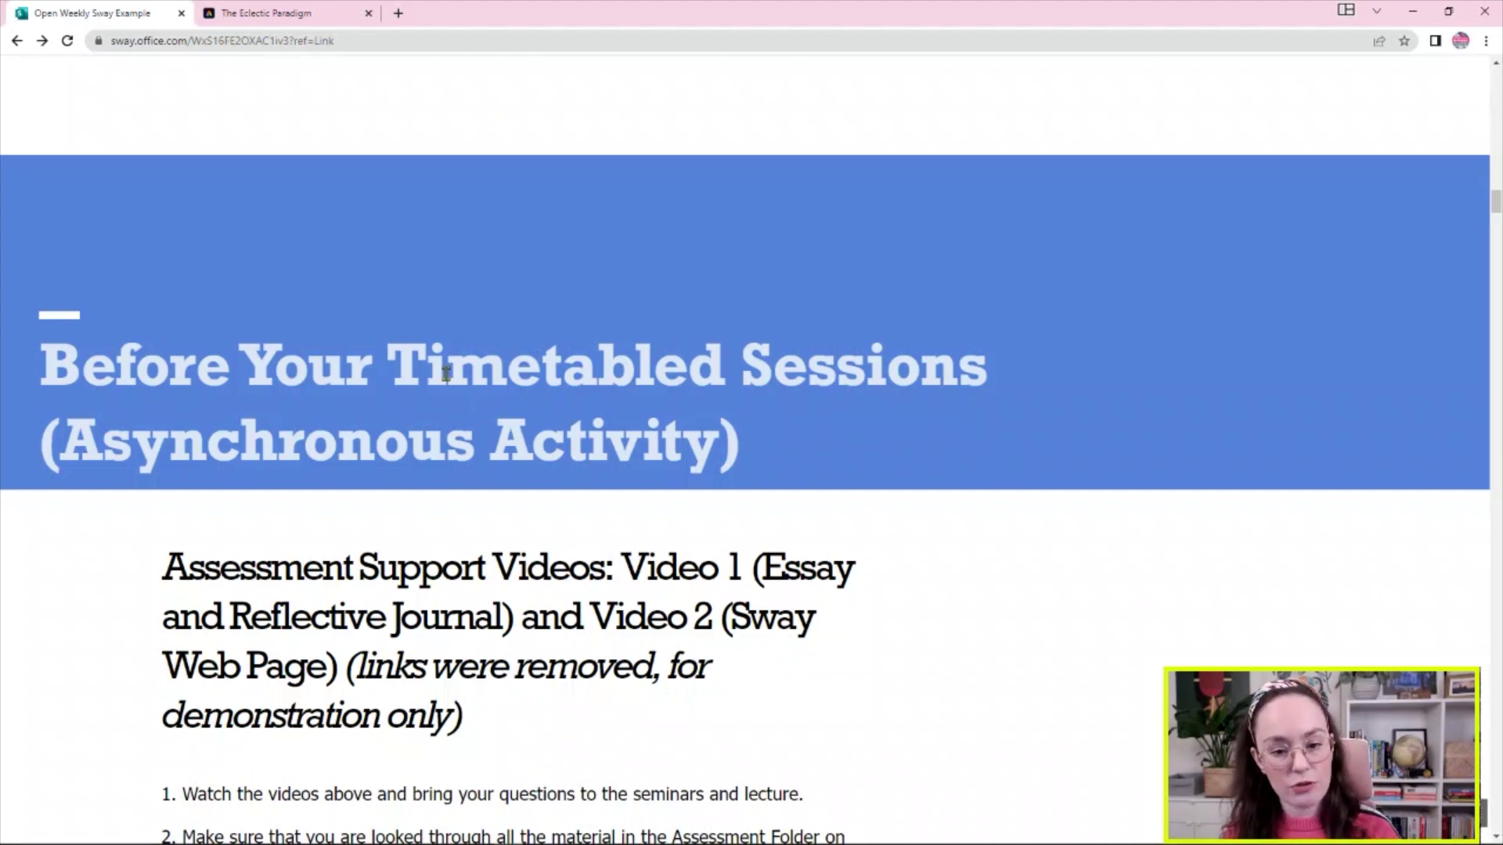
{"action": "scroll", "coordinate": [445, 374], "scroll_direction": "down", "scroll_amount": 3}
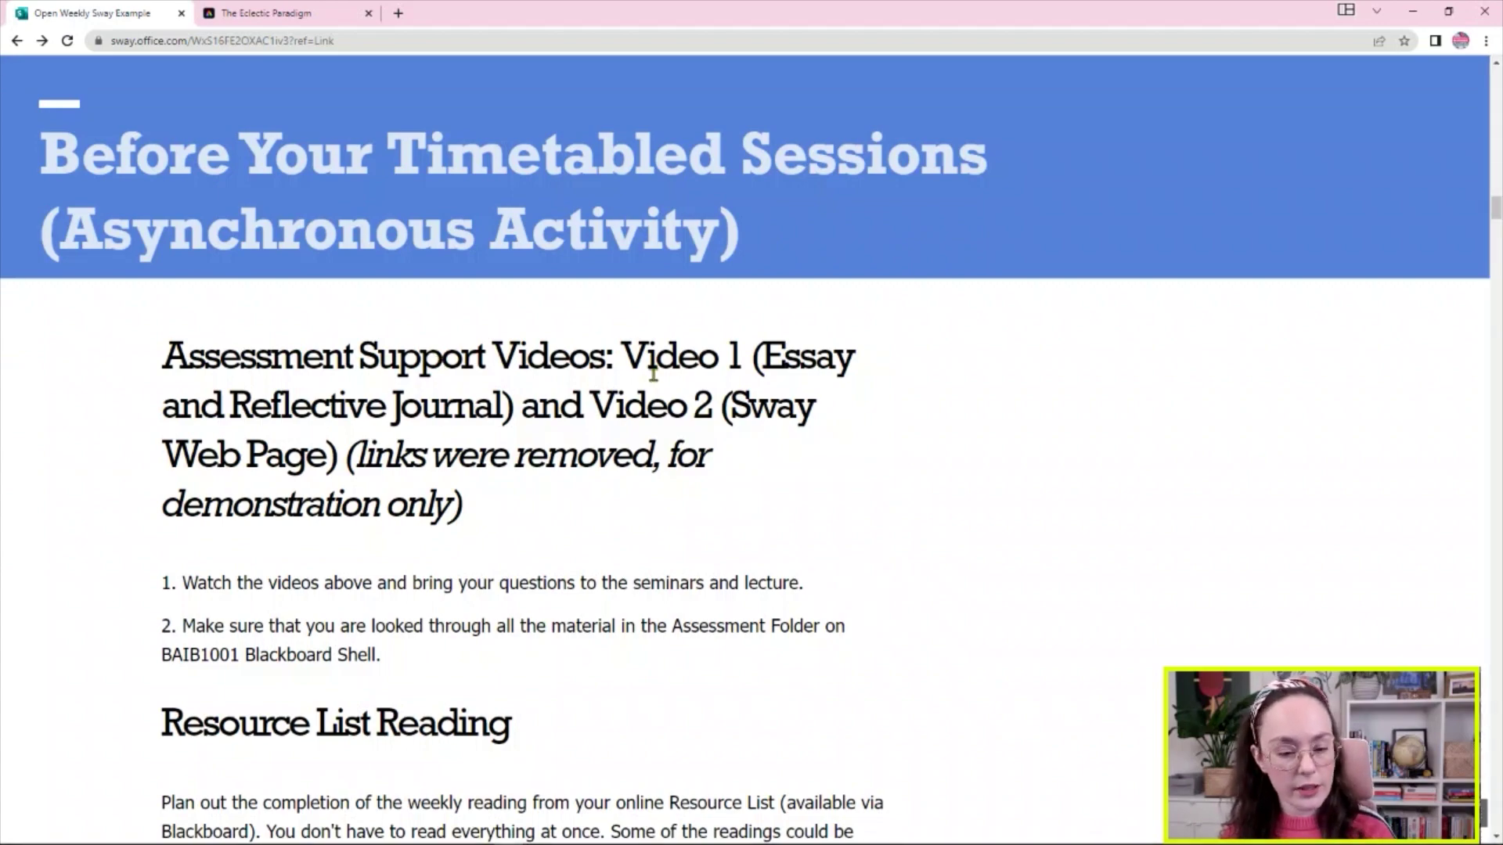
{"action": "scroll", "coordinate": [653, 374], "scroll_direction": "down", "scroll_amount": 2}
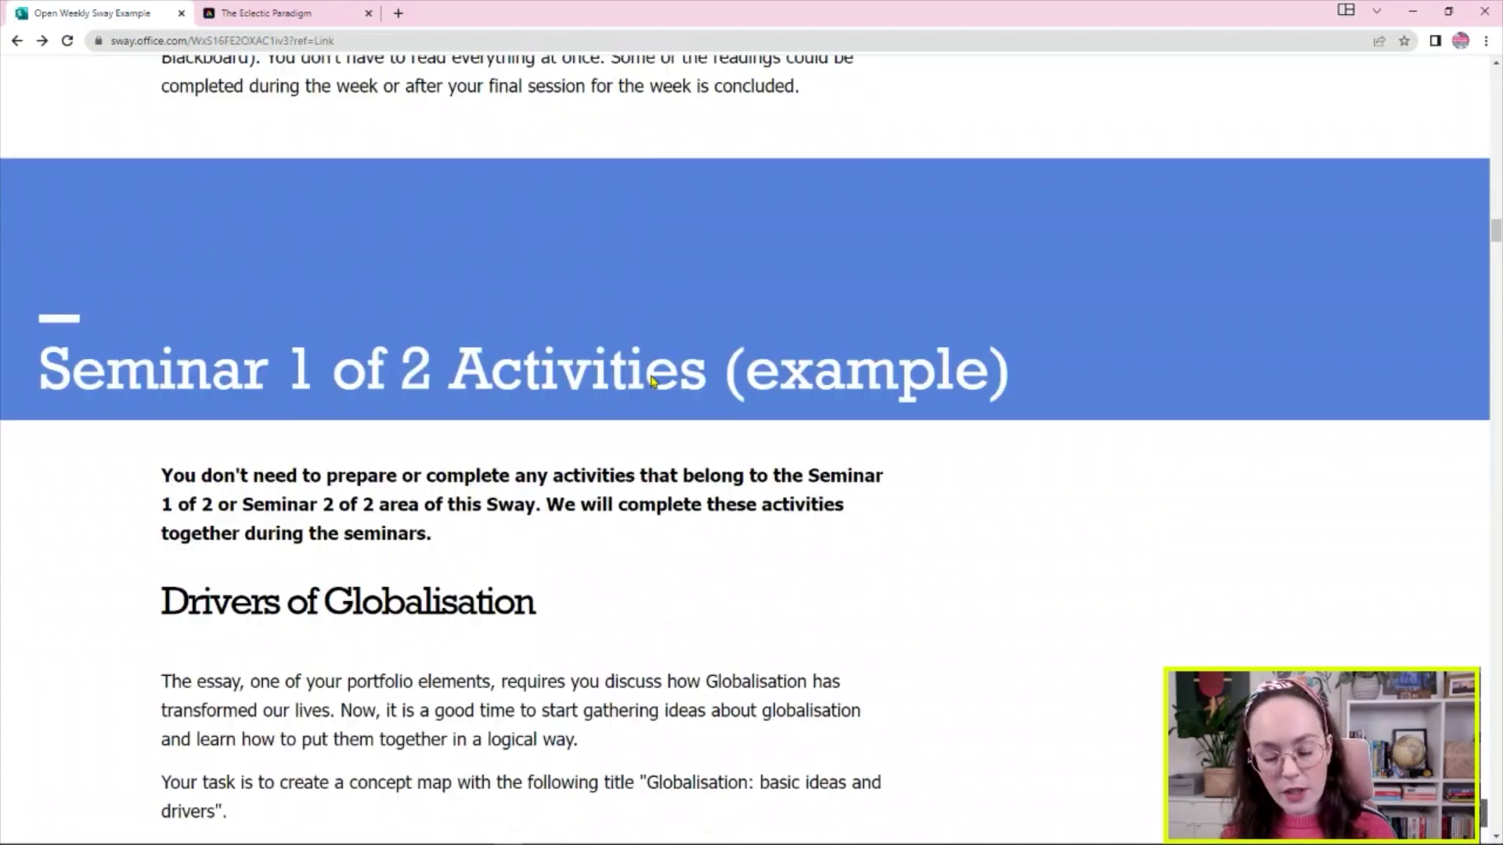
{"action": "scroll", "coordinate": [653, 374], "scroll_direction": "down", "scroll_amount": 5}
{"action": "scroll", "coordinate": [651, 382], "scroll_direction": "down", "scroll_amount": 1}
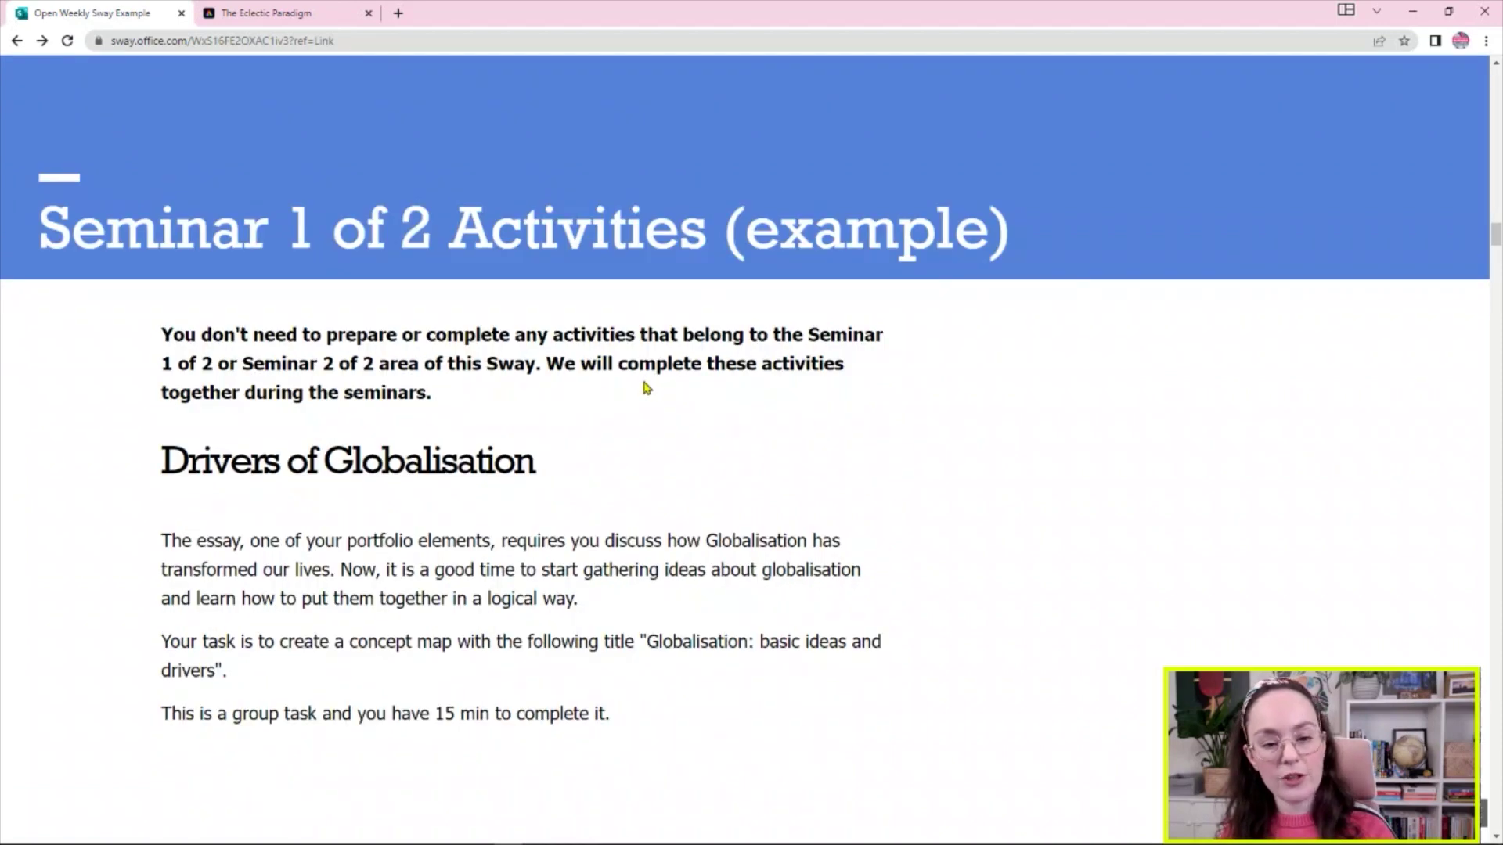
{"action": "scroll", "coordinate": [647, 388], "scroll_direction": "down", "scroll_amount": 1}
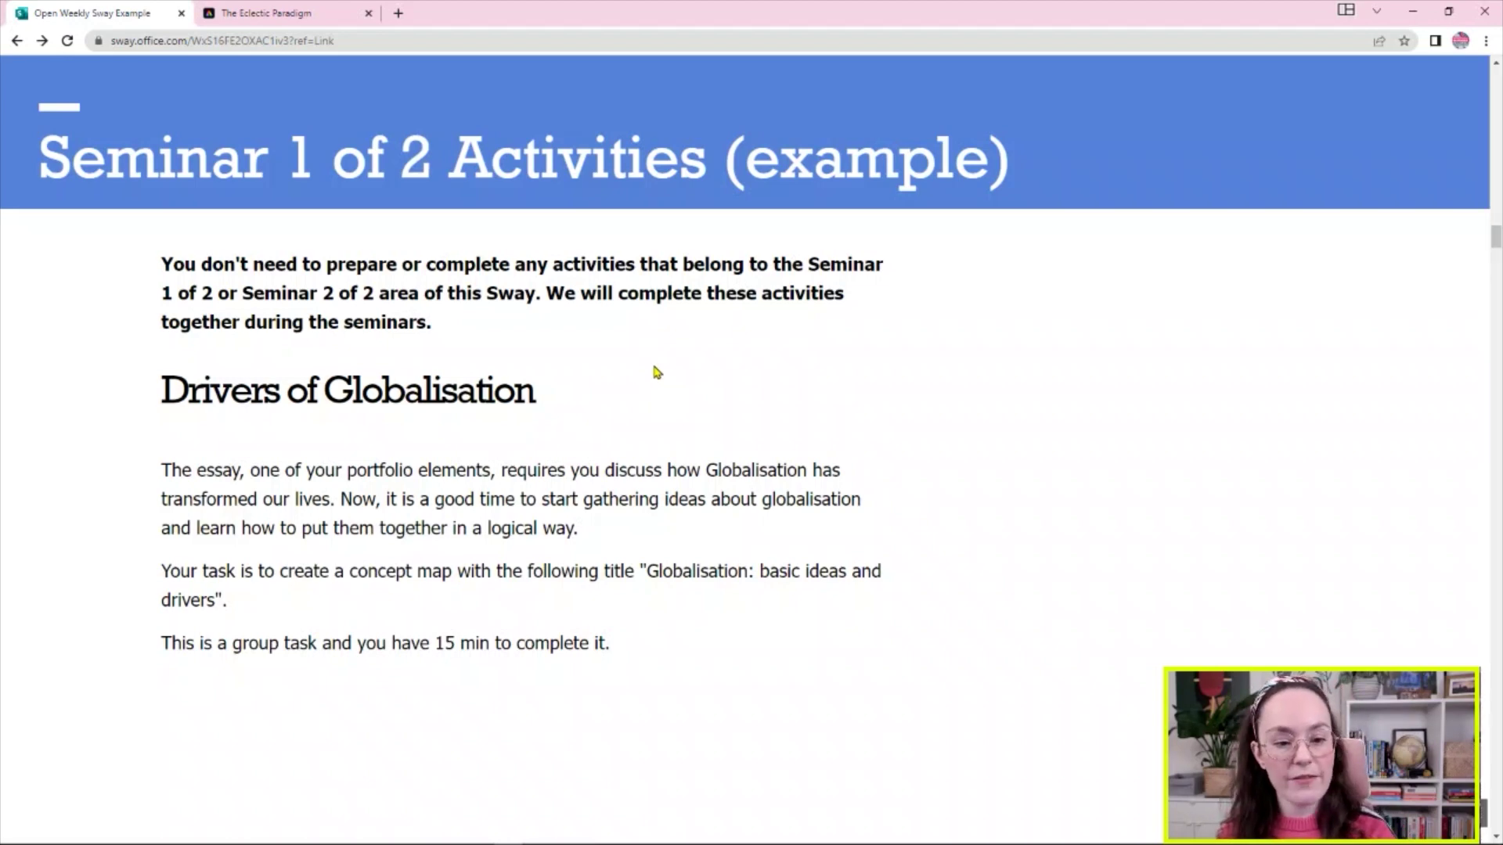
{"action": "scroll", "coordinate": [656, 372], "scroll_direction": "down", "scroll_amount": 1}
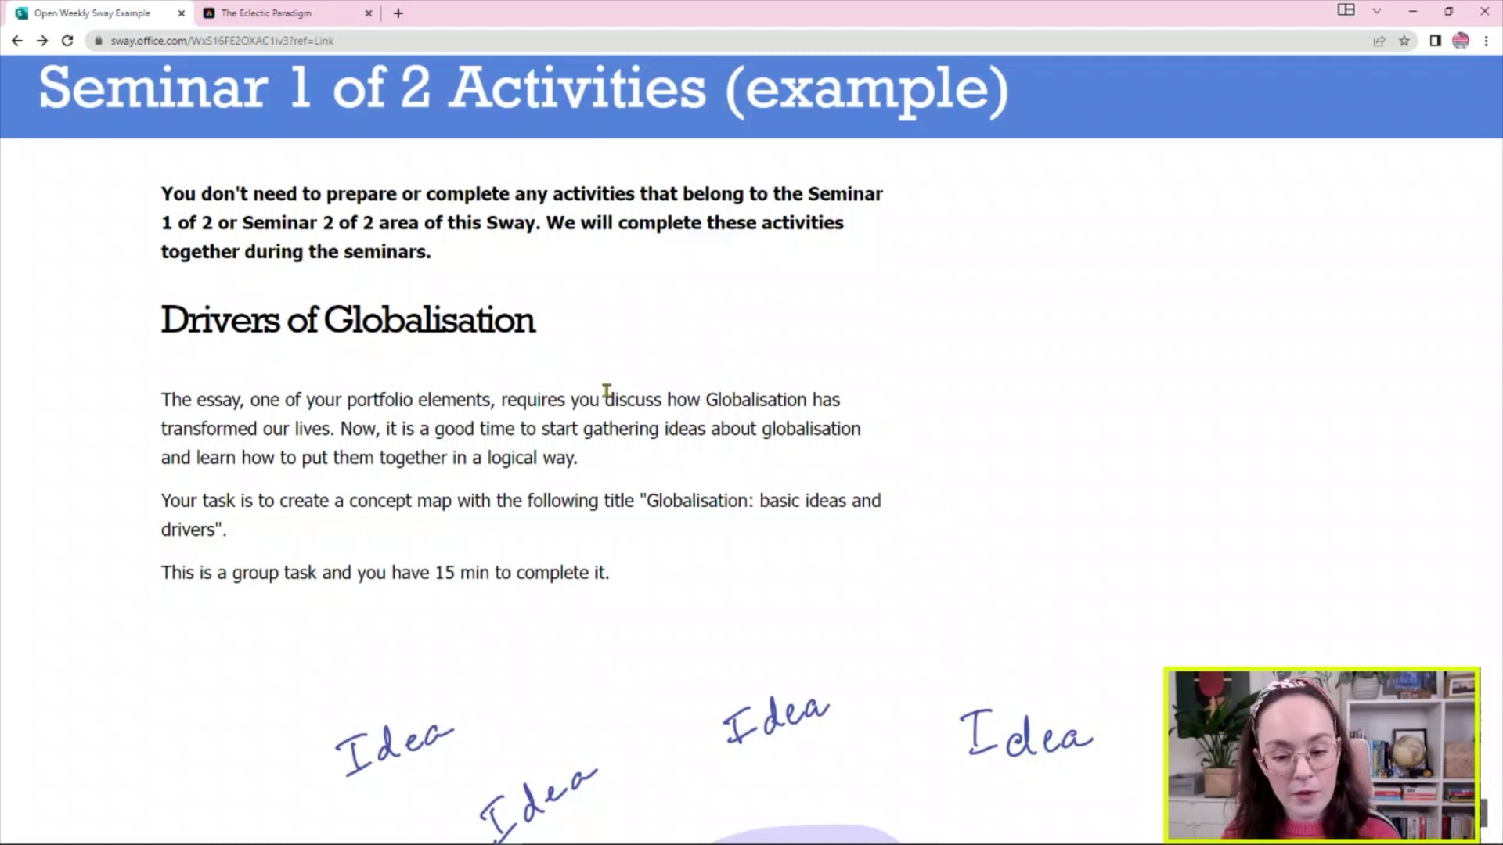
{"action": "scroll", "coordinate": [606, 391], "scroll_direction": "down", "scroll_amount": 1}
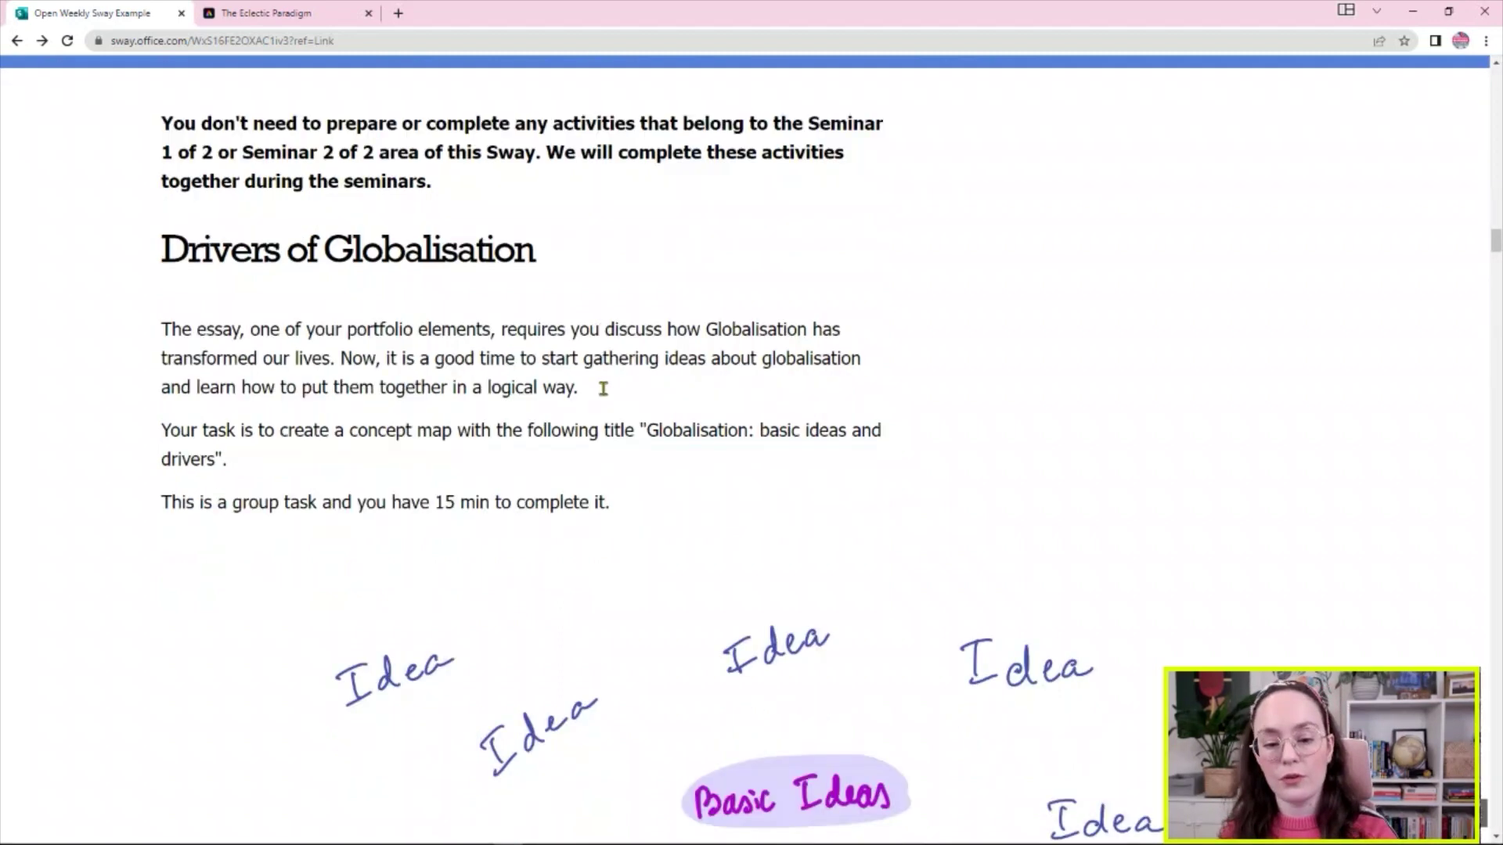
{"action": "scroll", "coordinate": [604, 393], "scroll_direction": "down", "scroll_amount": 2}
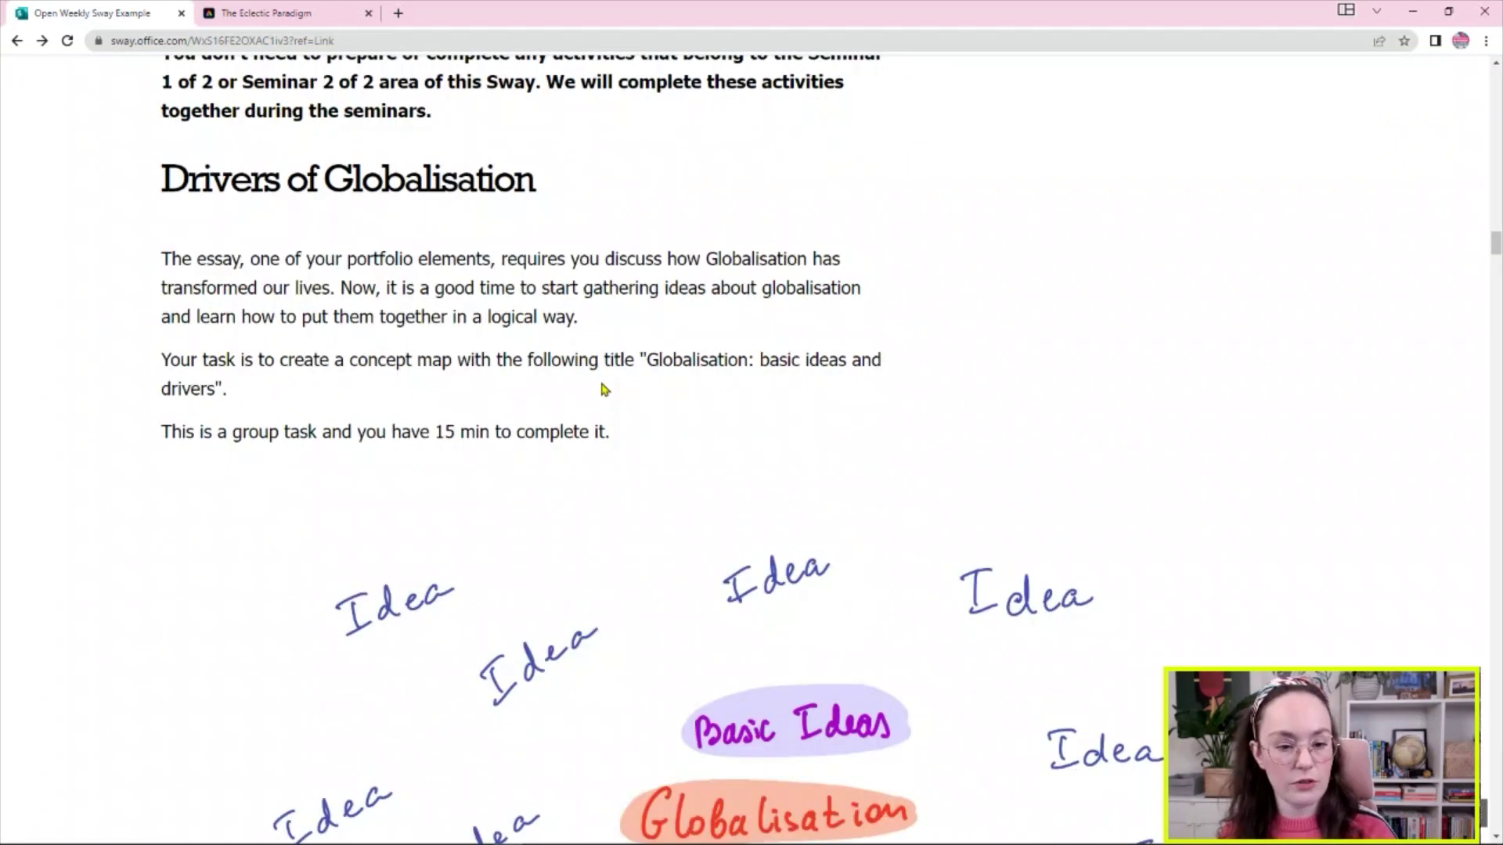
{"action": "scroll", "coordinate": [604, 389], "scroll_direction": "down", "scroll_amount": 3}
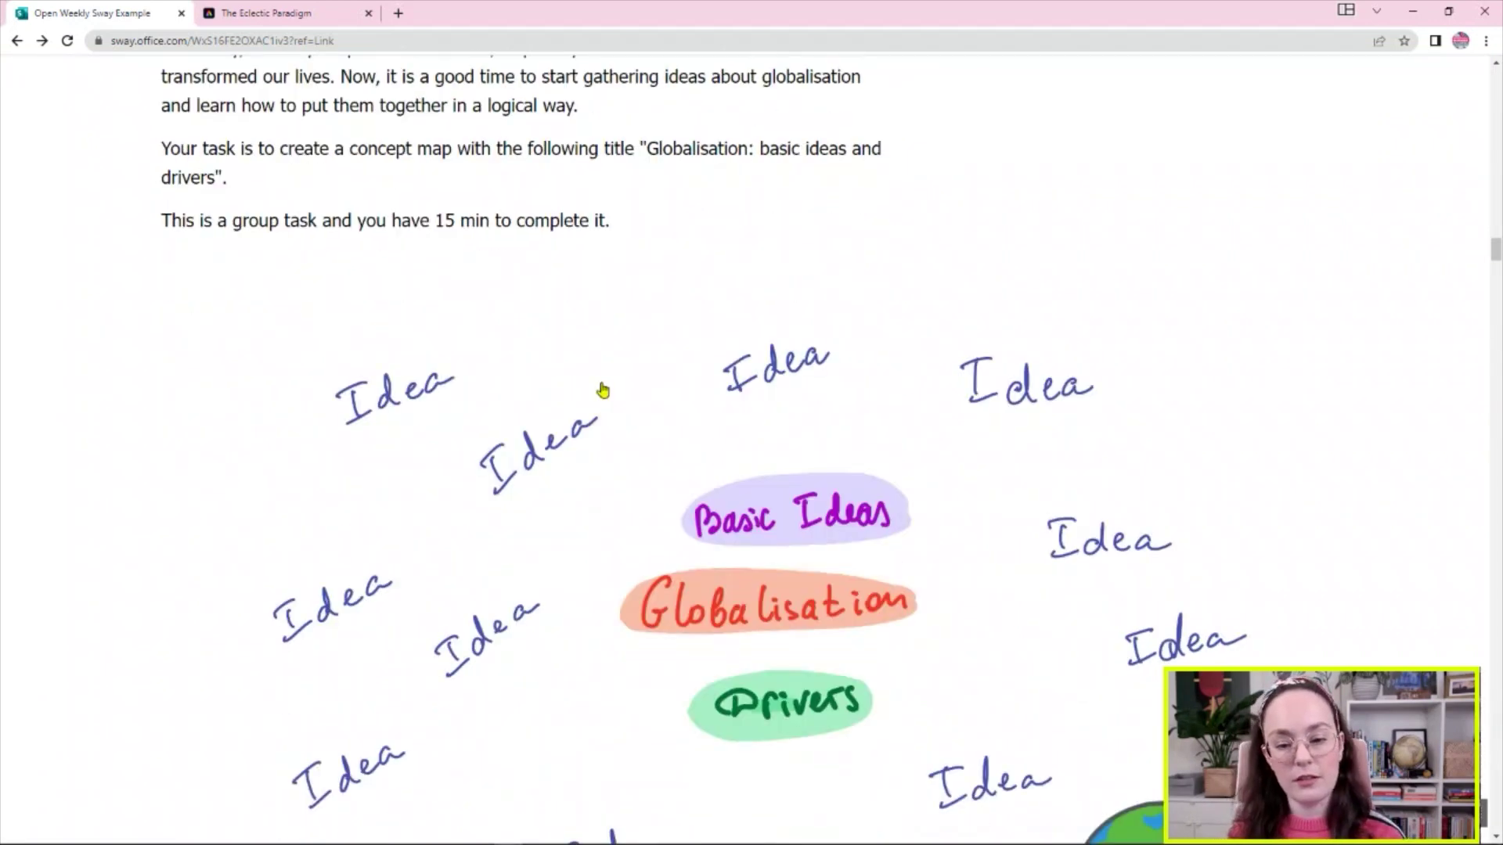
{"action": "scroll", "coordinate": [603, 388], "scroll_direction": "down", "scroll_amount": 10}
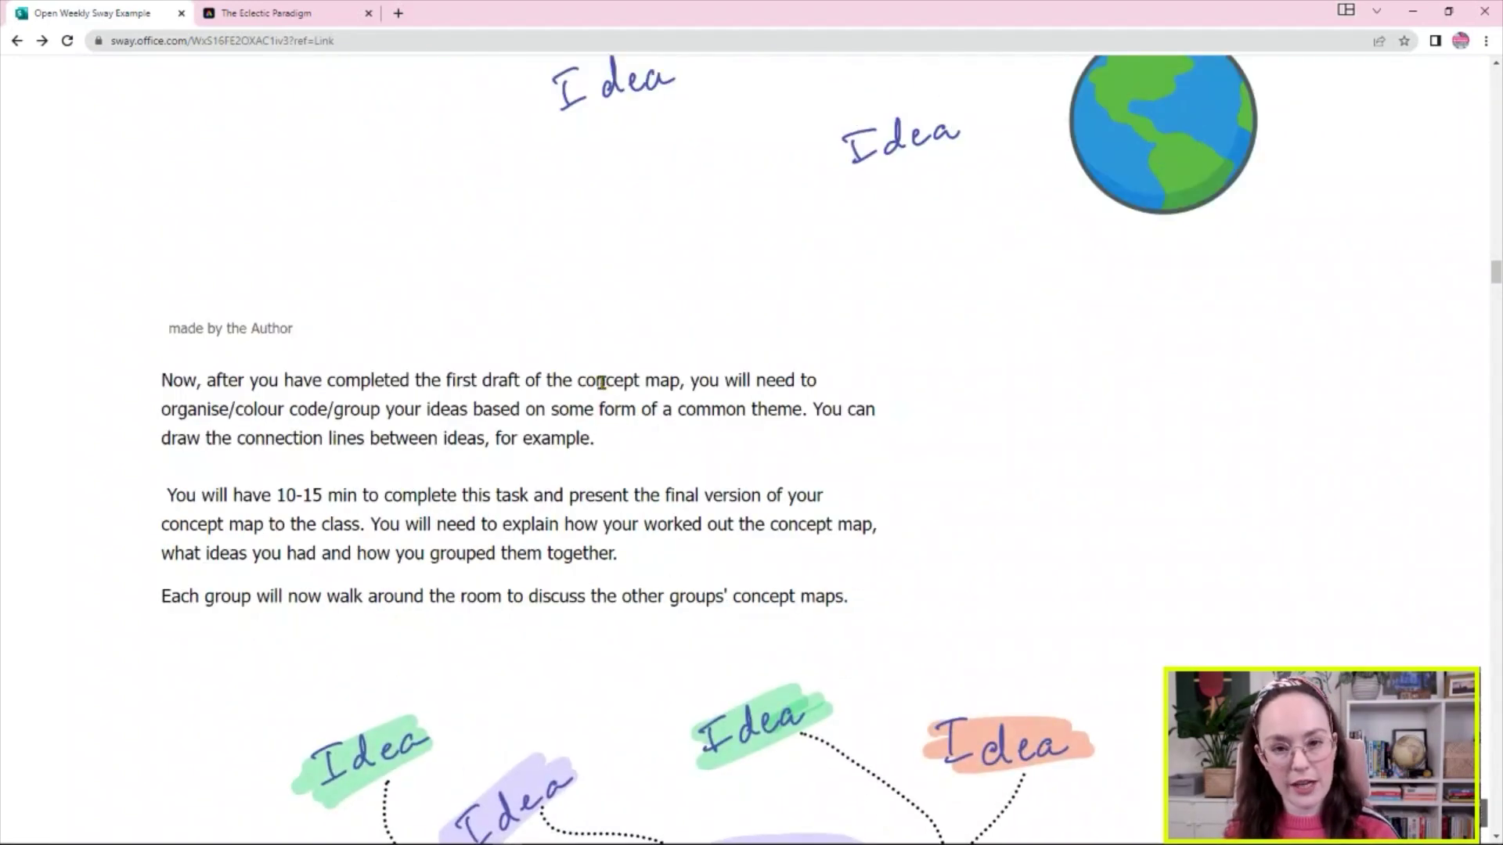
{"action": "scroll", "coordinate": [601, 384], "scroll_direction": "down", "scroll_amount": 6}
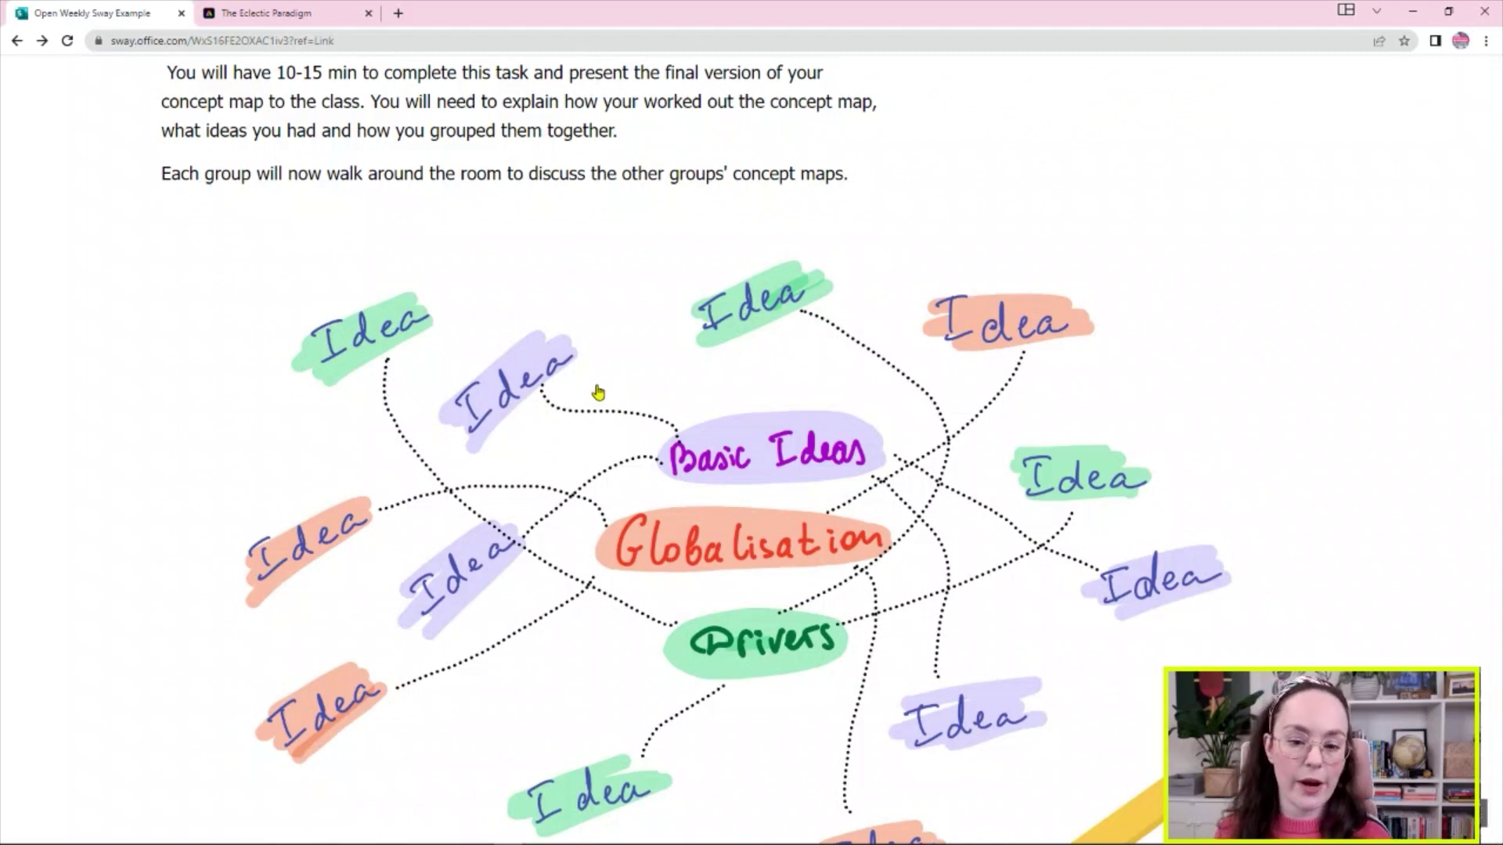
{"action": "scroll", "coordinate": [597, 391], "scroll_direction": "down", "scroll_amount": 4}
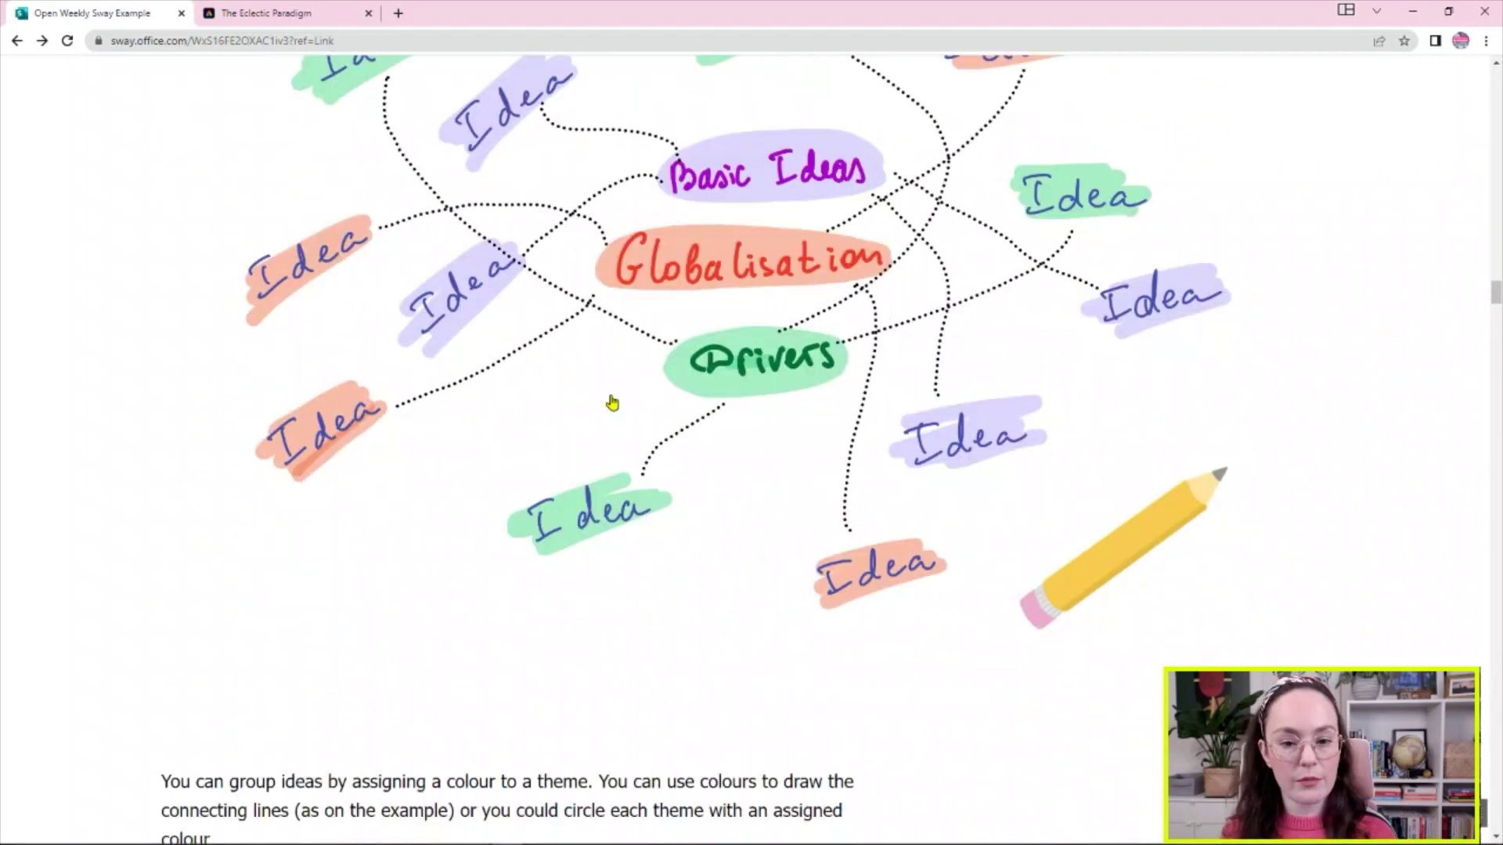
{"action": "scroll", "coordinate": [612, 404], "scroll_direction": "down", "scroll_amount": 7}
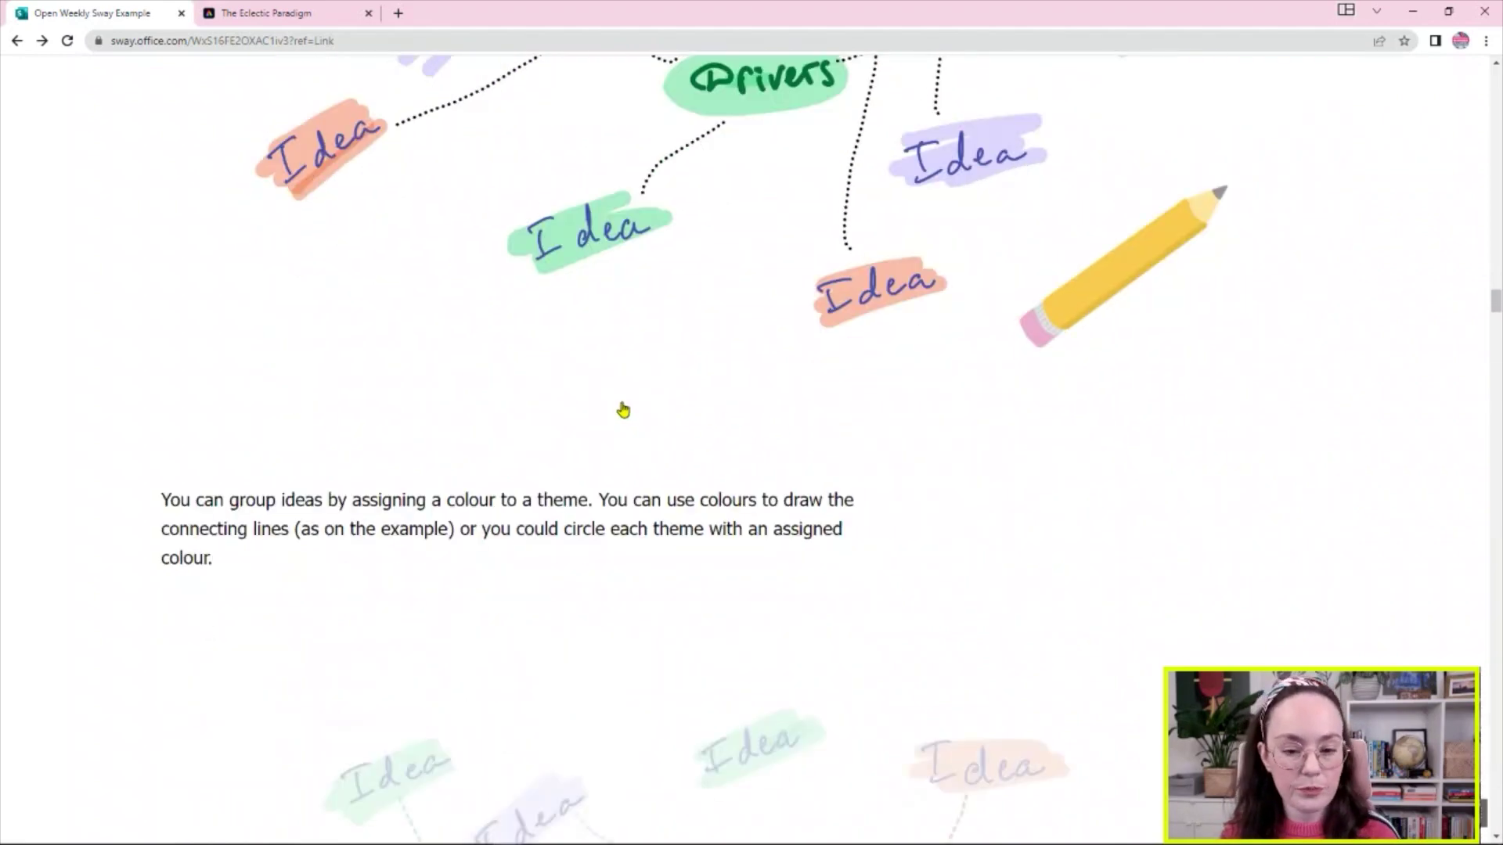
{"action": "scroll", "coordinate": [623, 409], "scroll_direction": "down", "scroll_amount": 3}
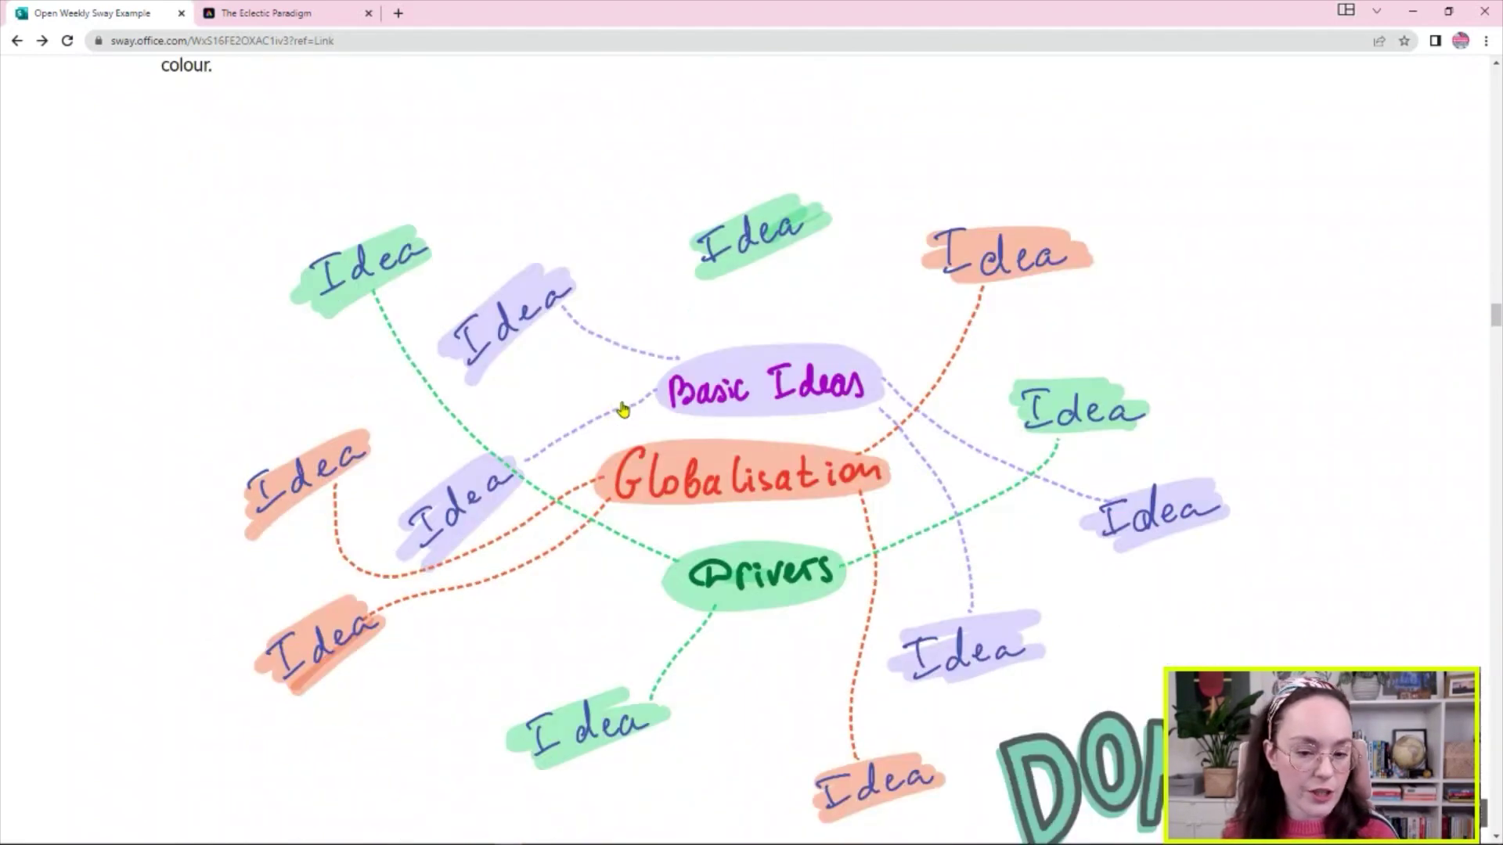
{"action": "scroll", "coordinate": [623, 409], "scroll_direction": "down", "scroll_amount": 3}
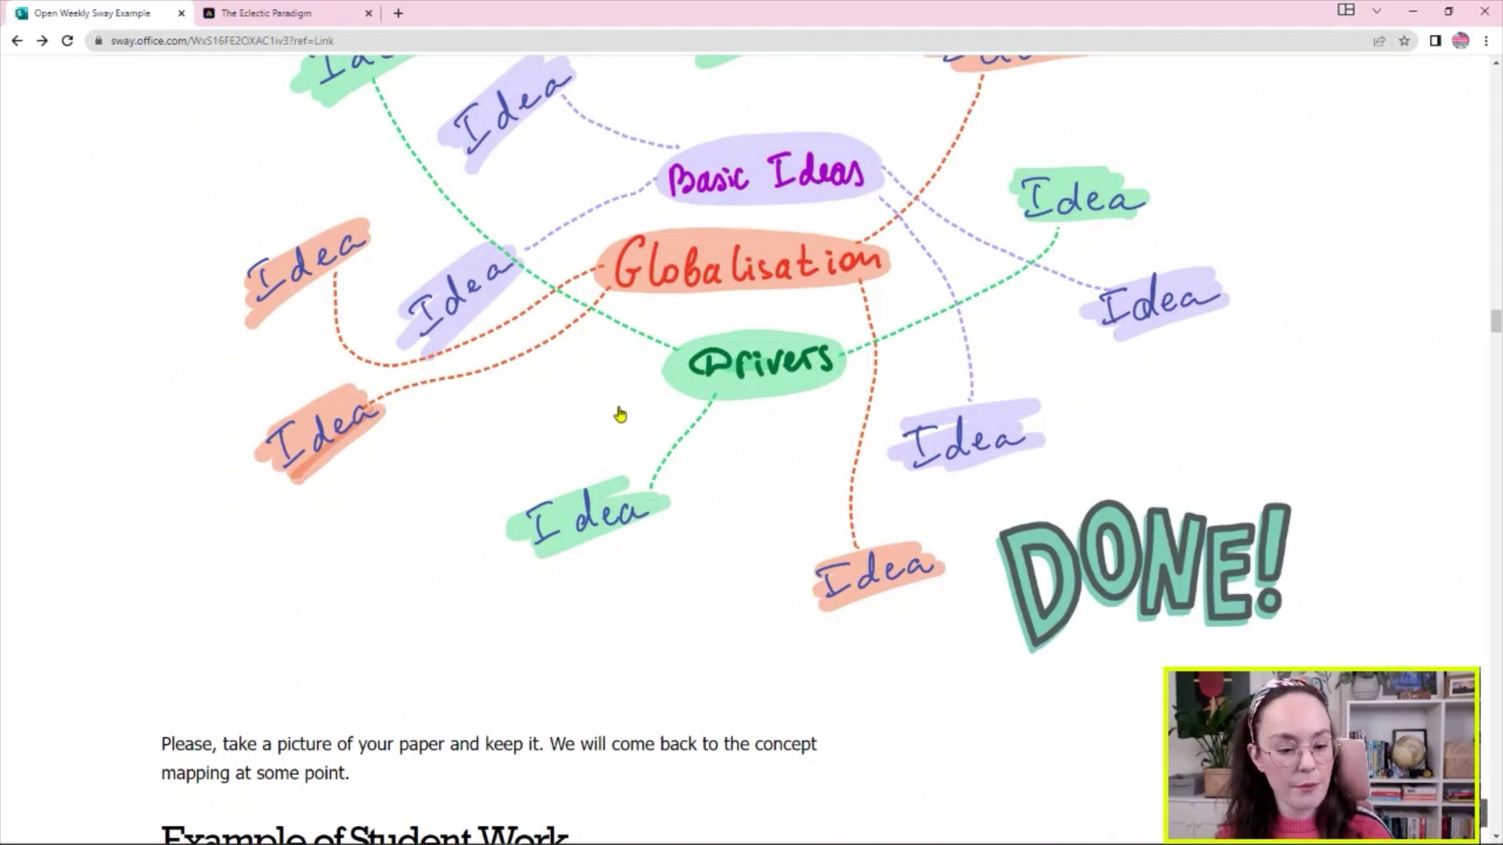
- Scroll past the Example of Student Work photos to the Library Resources list and referencing task
{"action": "scroll", "coordinate": [619, 415], "scroll_direction": "down", "scroll_amount": 7}
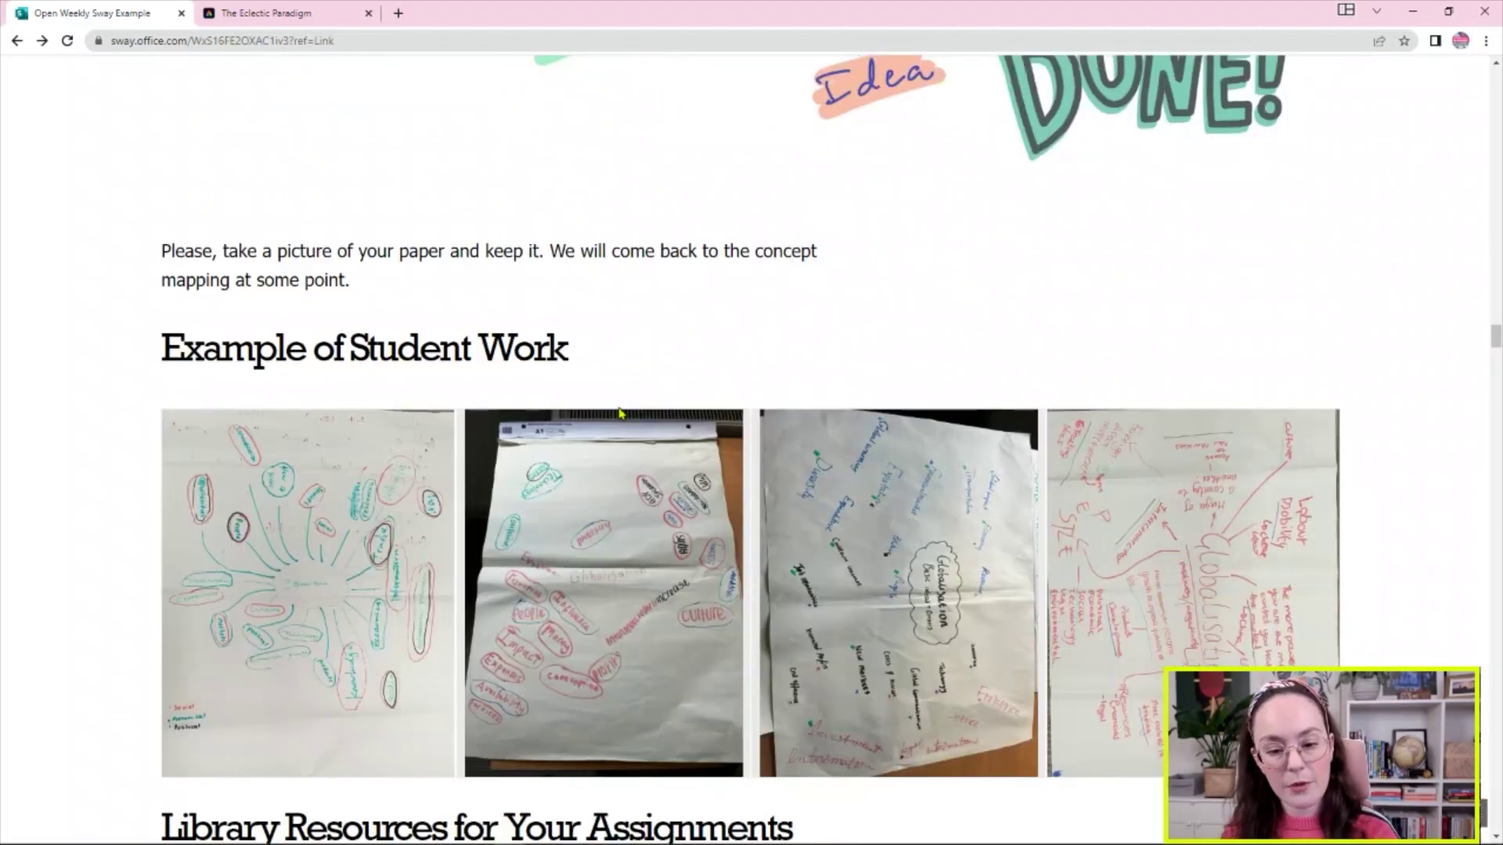
{"action": "scroll", "coordinate": [619, 412], "scroll_direction": "down", "scroll_amount": 1}
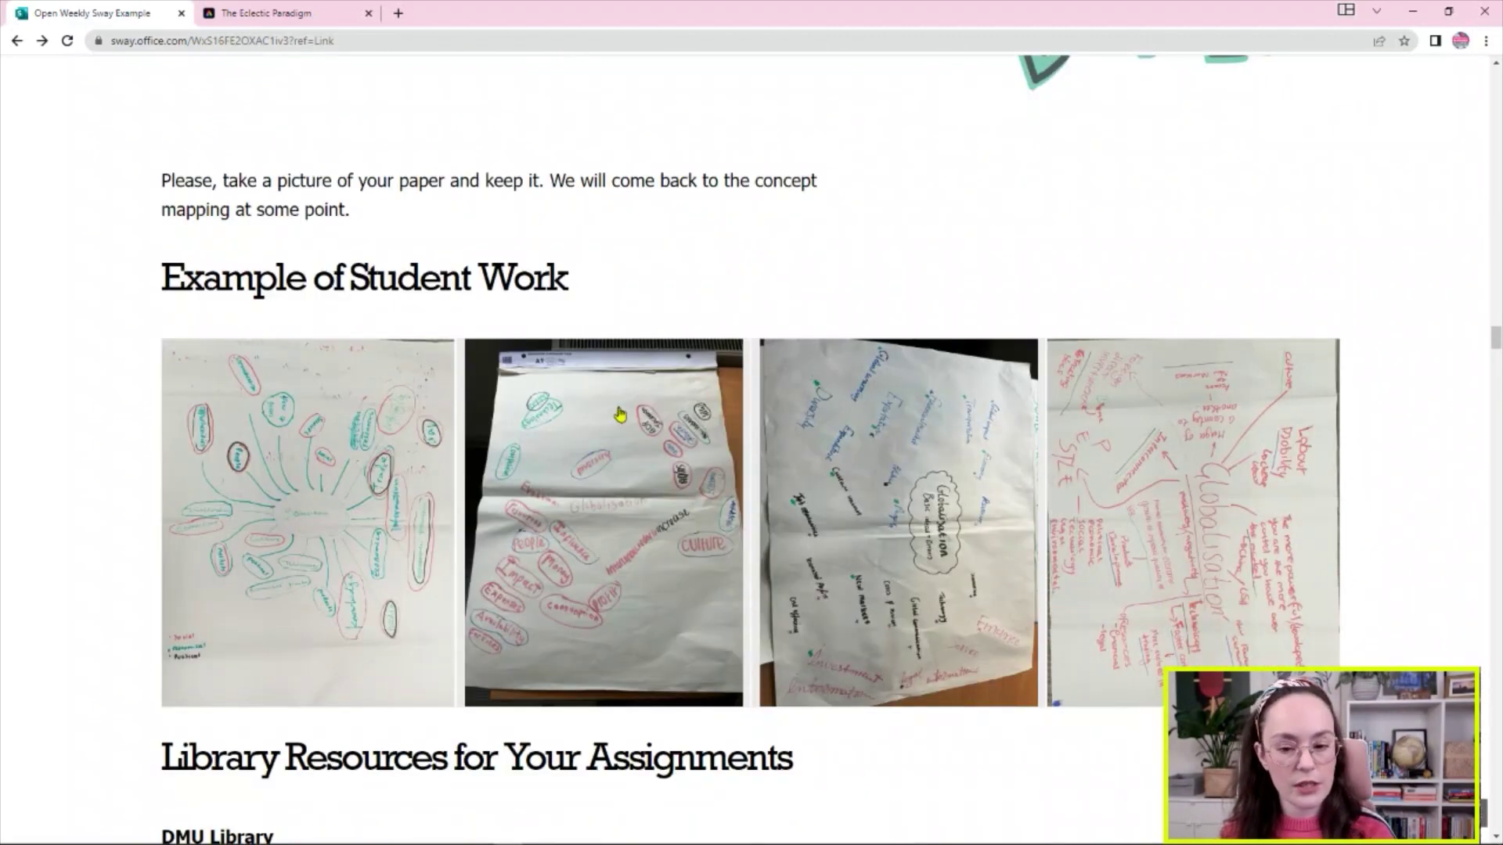
{"action": "scroll", "coordinate": [619, 413], "scroll_direction": "up", "scroll_amount": 1}
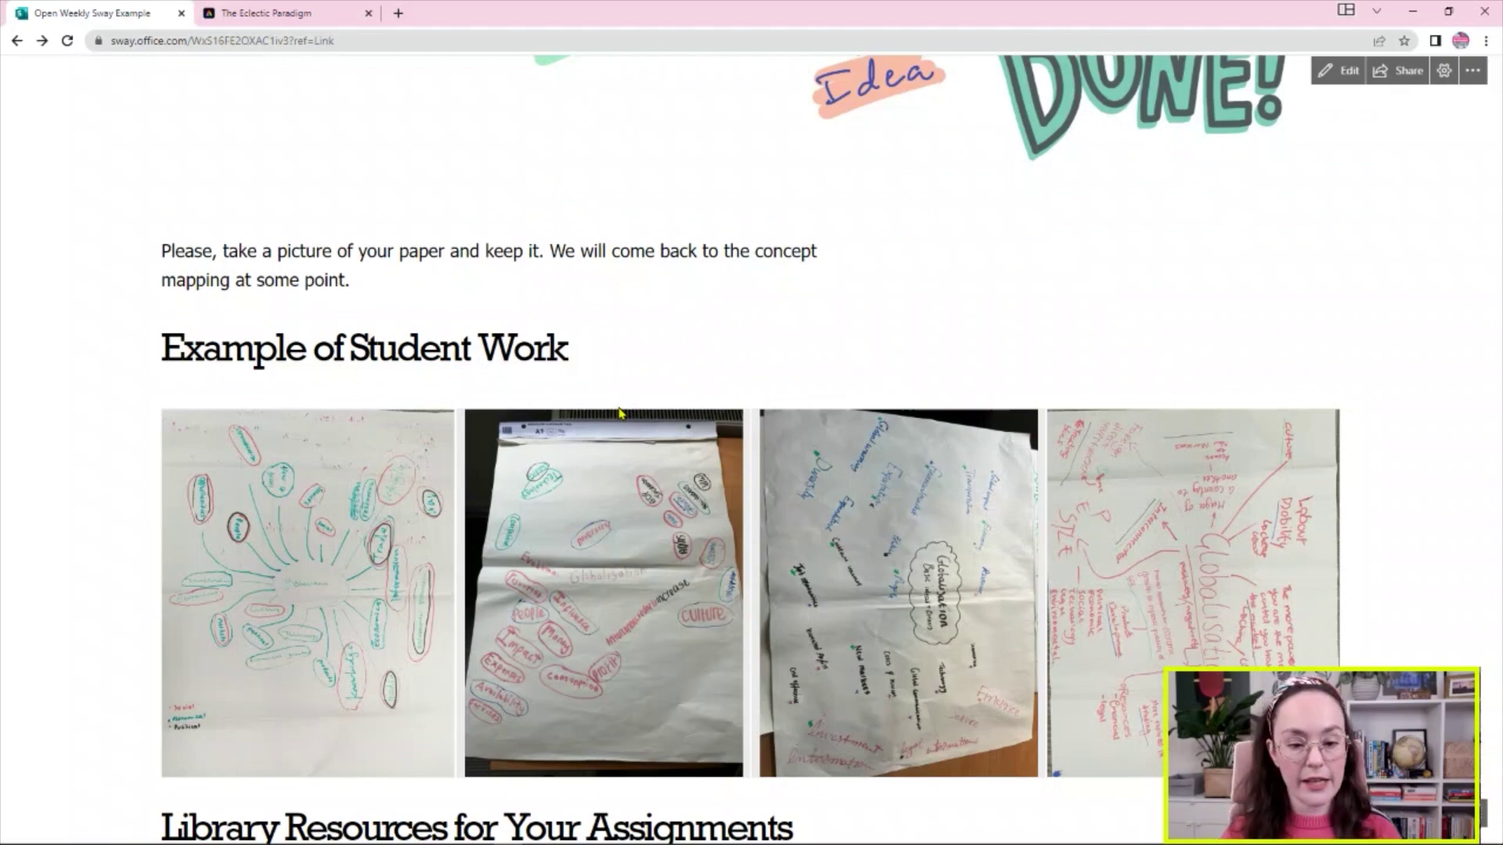
{"action": "scroll", "coordinate": [618, 411], "scroll_direction": "down", "scroll_amount": 6}
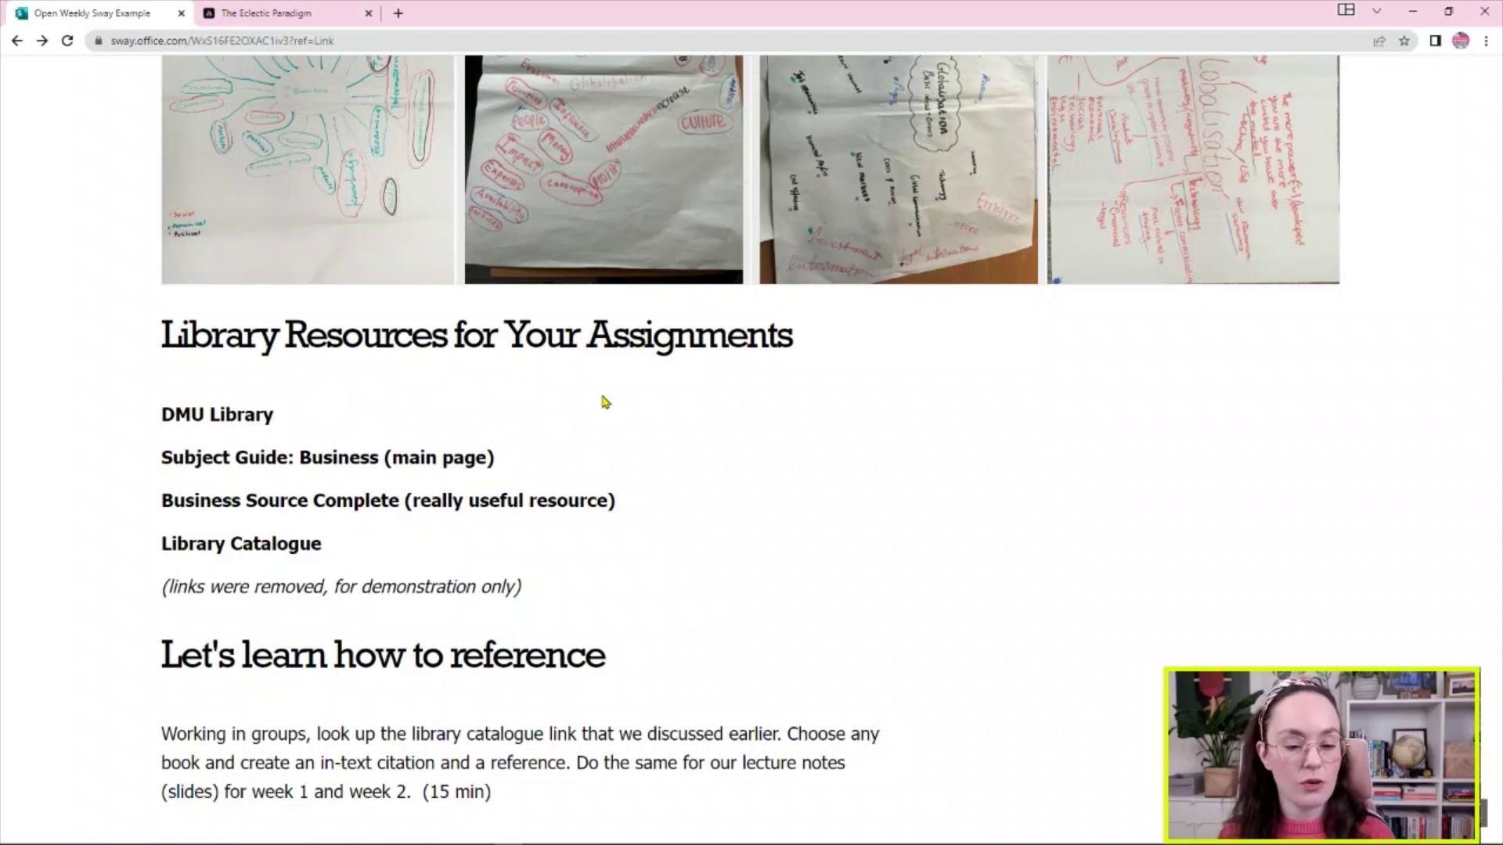
- Scroll past the Nike Manufacturing Map activity to the Maersk and Global Container Shipping heading
{"action": "scroll", "coordinate": [605, 402], "scroll_direction": "down", "scroll_amount": 6}
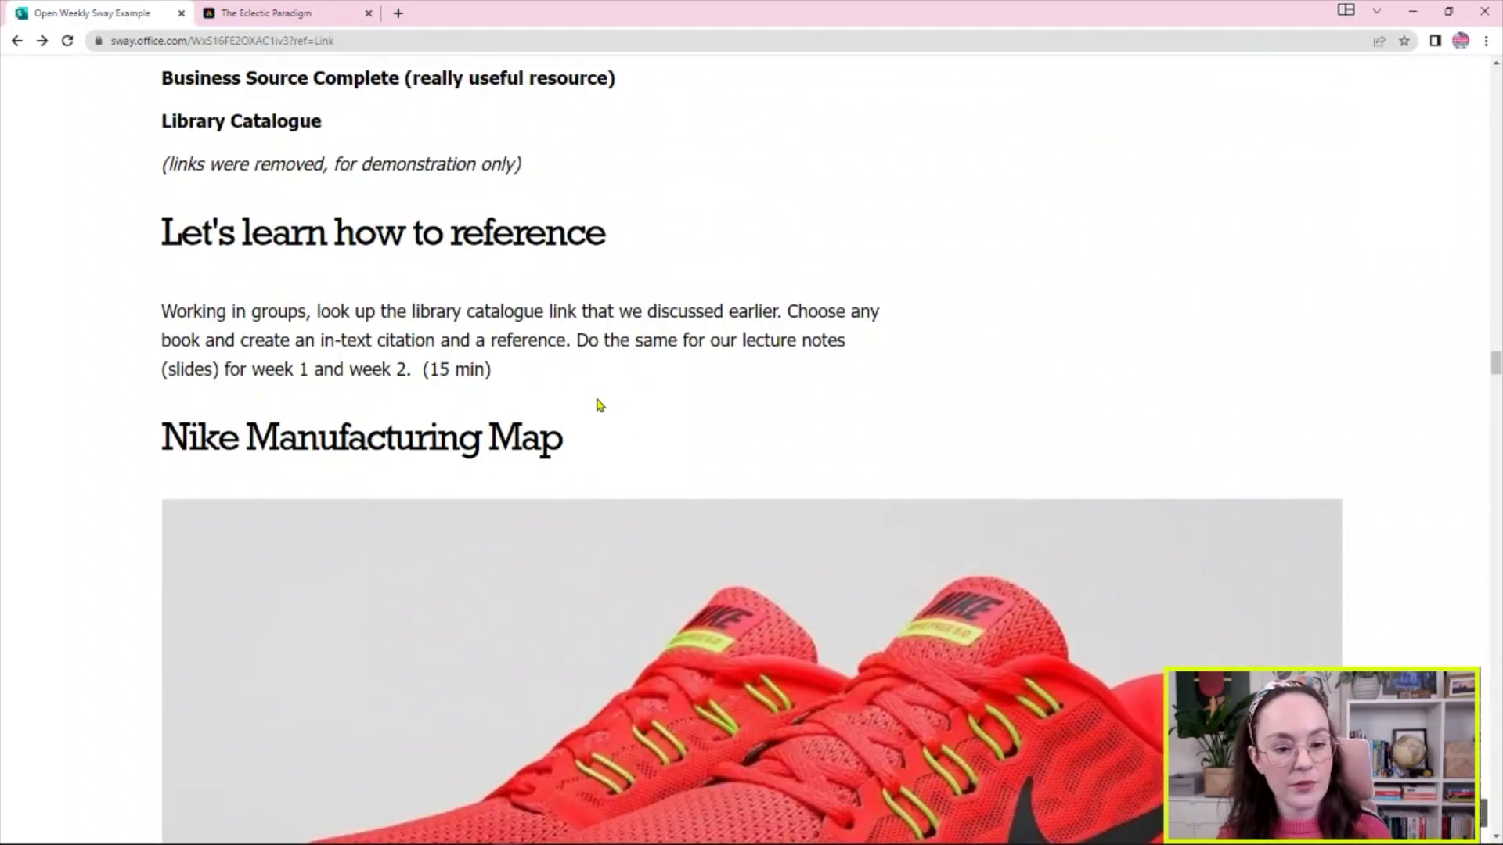
{"action": "scroll", "coordinate": [600, 405], "scroll_direction": "down", "scroll_amount": 3}
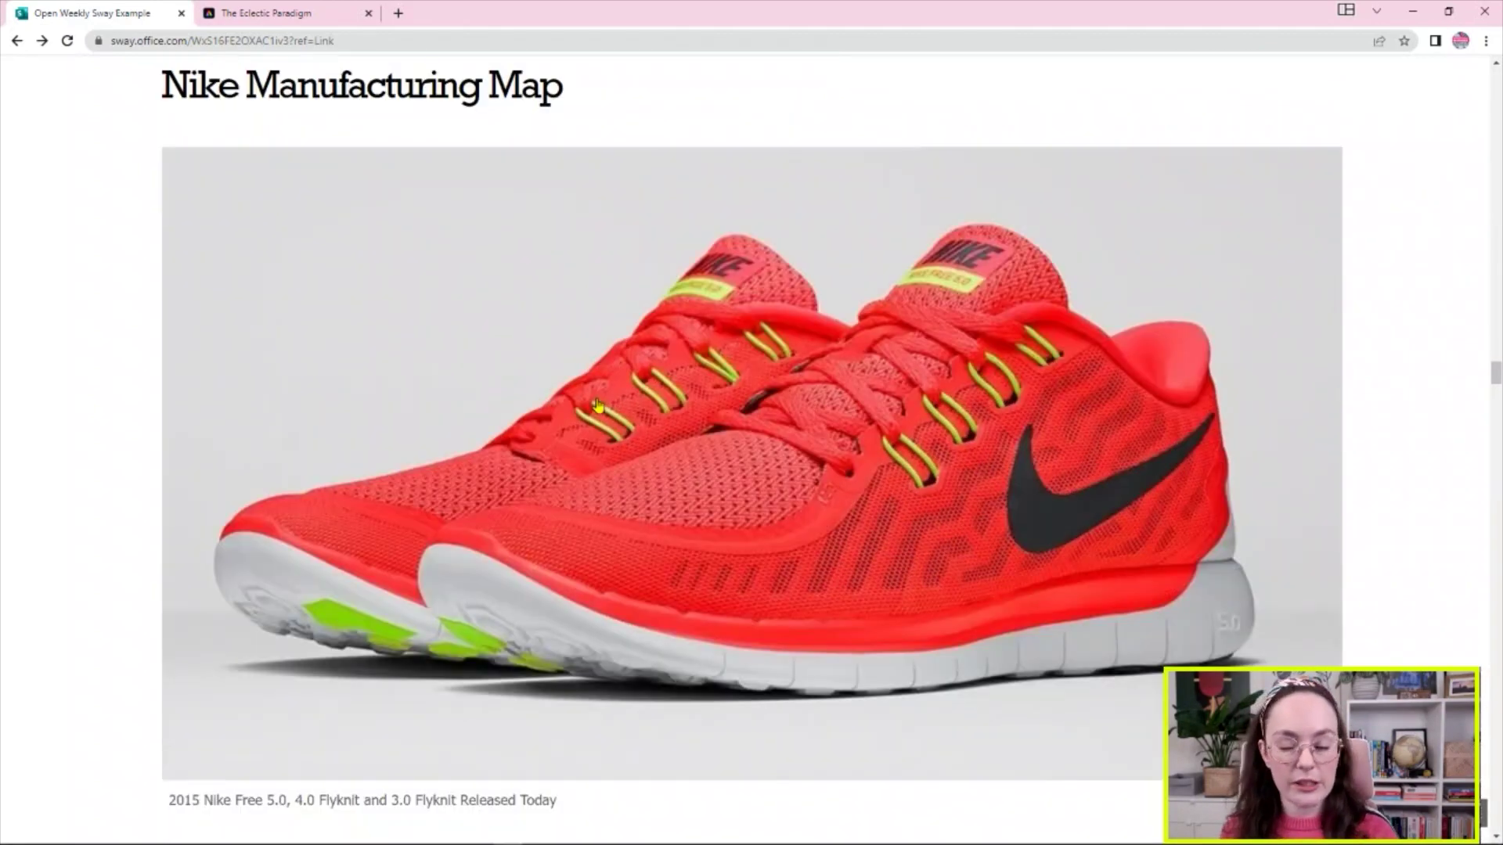
{"action": "scroll", "coordinate": [597, 405], "scroll_direction": "down", "scroll_amount": 5}
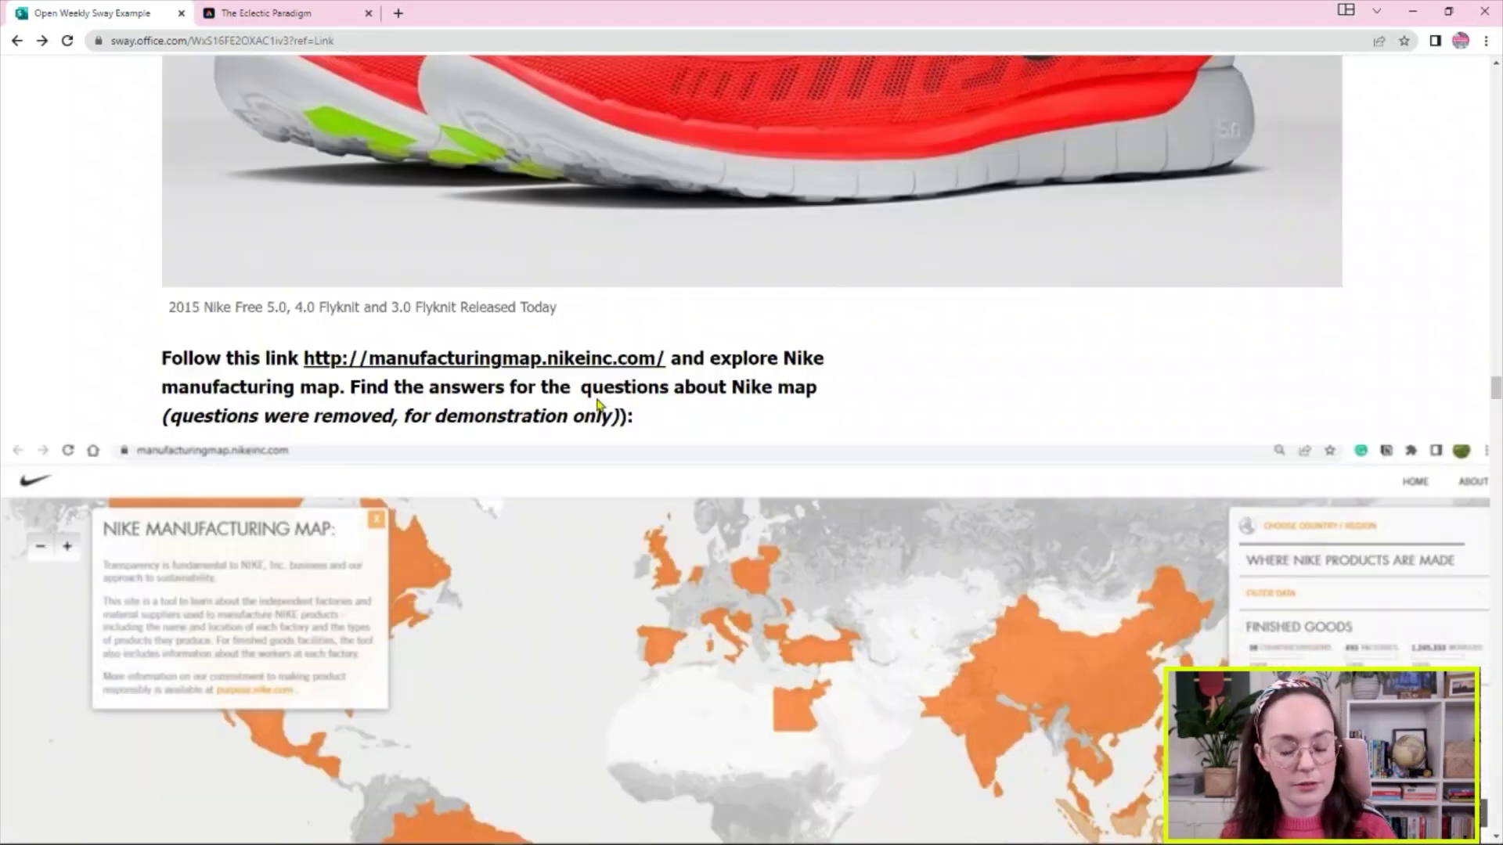
{"action": "scroll", "coordinate": [597, 404], "scroll_direction": "down", "scroll_amount": 2}
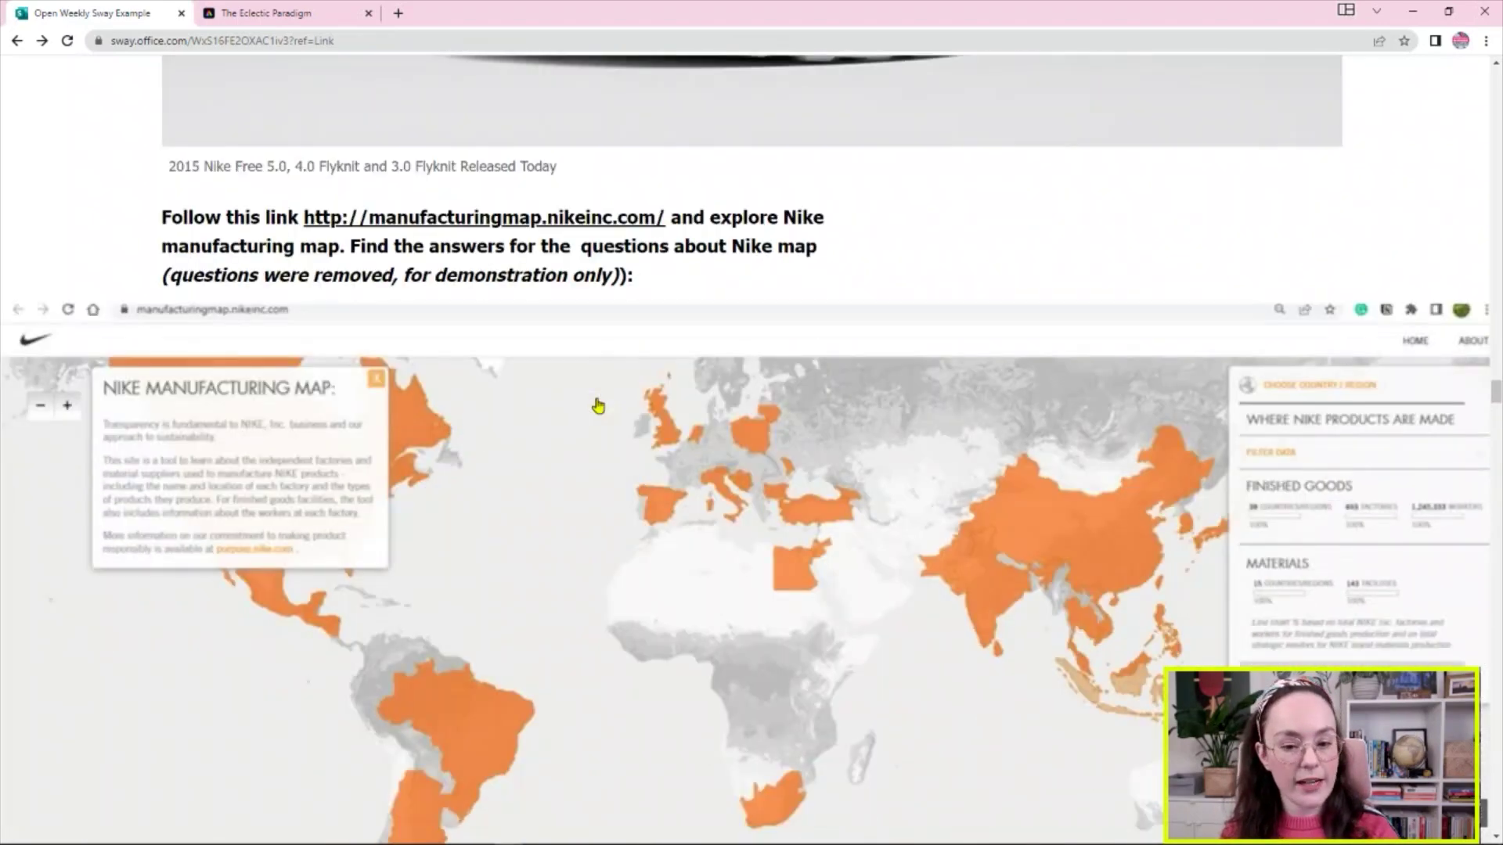
{"action": "scroll", "coordinate": [597, 405], "scroll_direction": "down", "scroll_amount": 1}
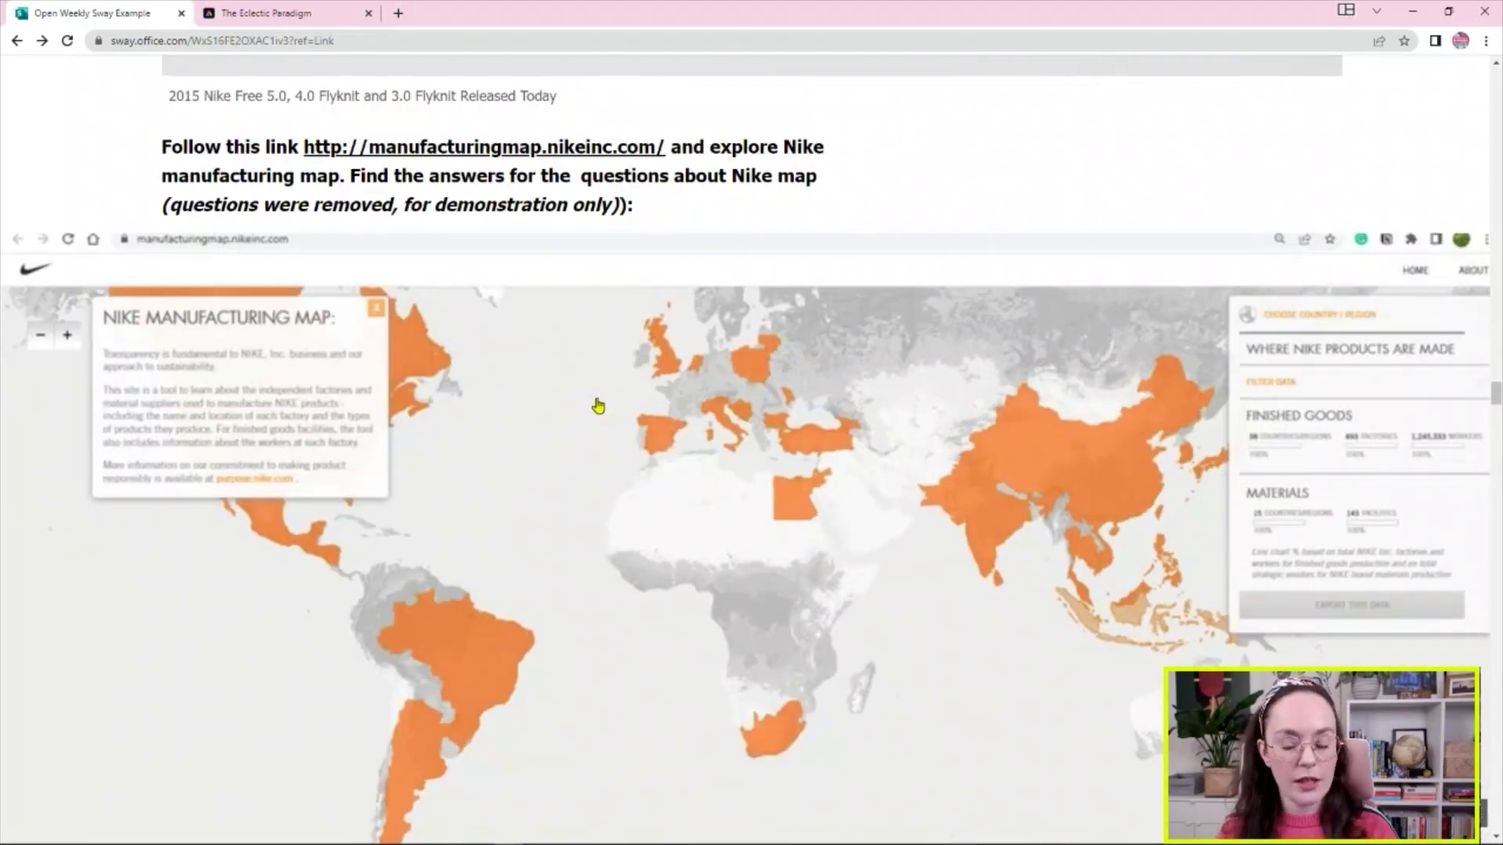
{"action": "scroll", "coordinate": [719, 444], "scroll_direction": "down", "scroll_amount": 8}
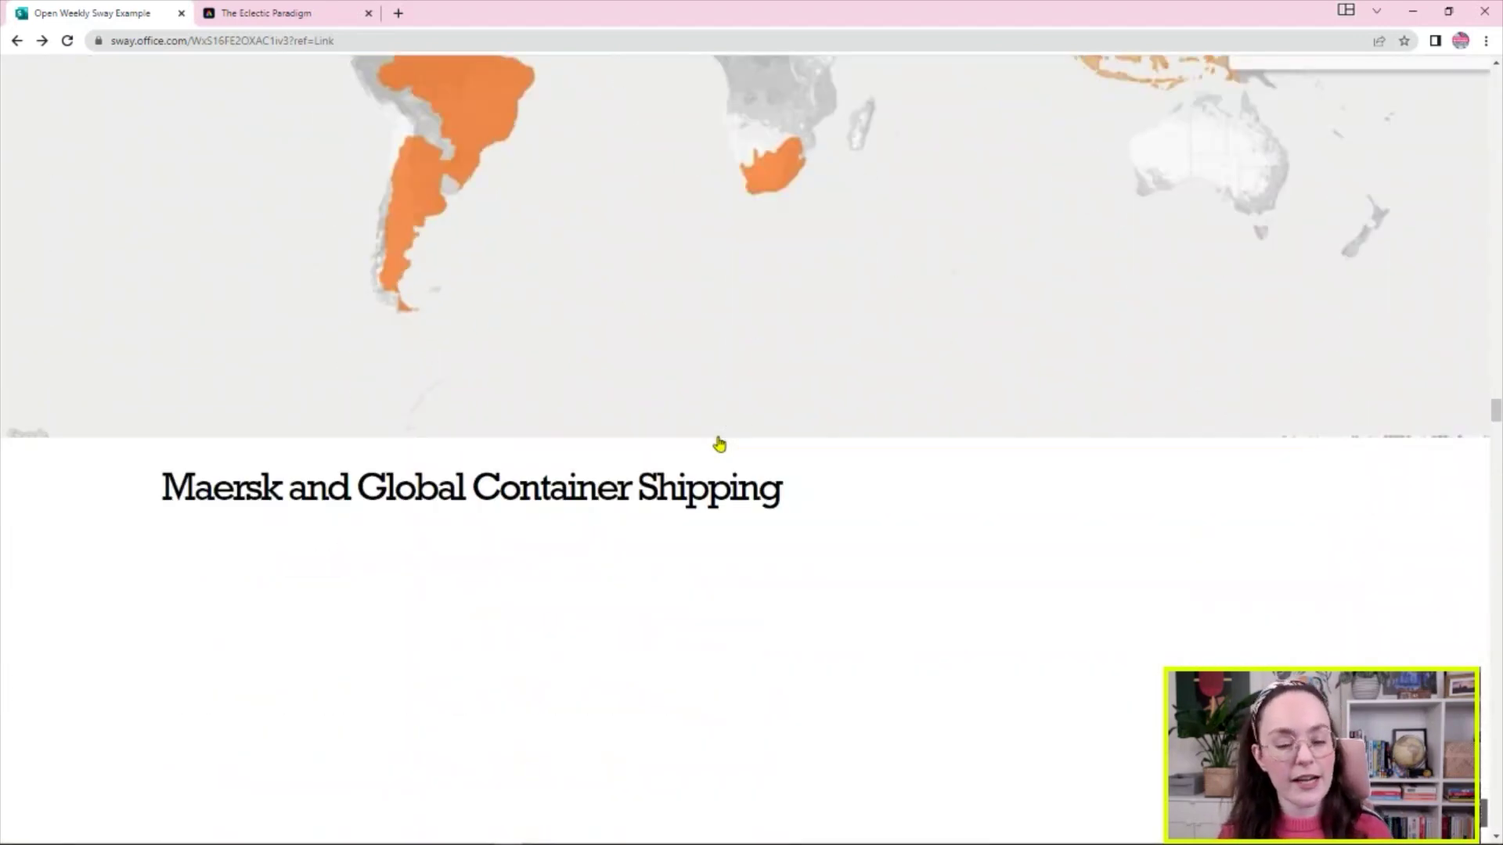
{"action": "scroll", "coordinate": [718, 444], "scroll_direction": "up", "scroll_amount": 1}
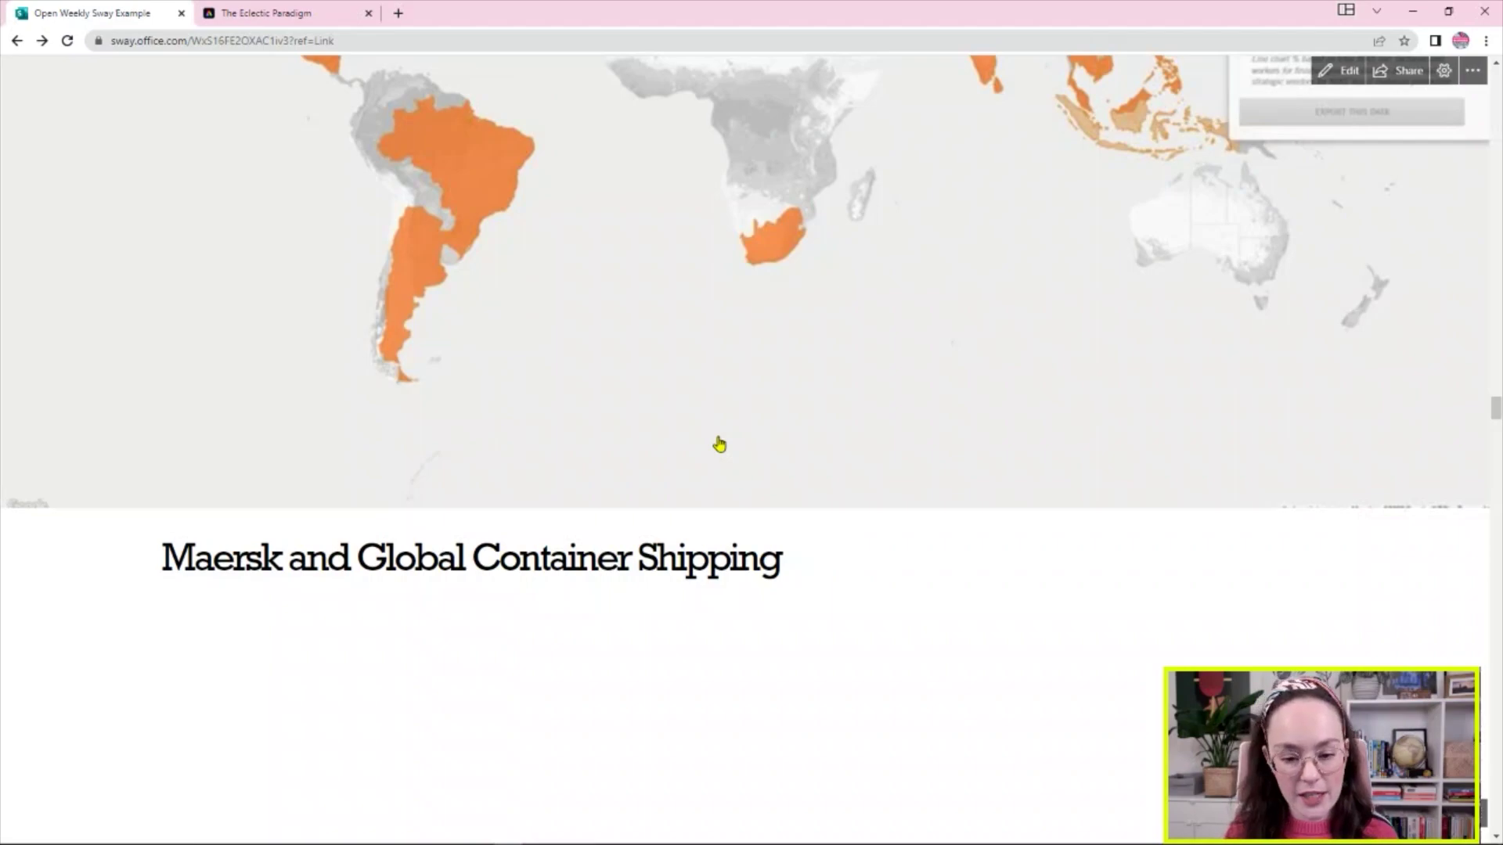
- Scroll past the Maersk photos and Maersk Line video to the Sticky Note Reflection Activity
{"action": "scroll", "coordinate": [719, 442], "scroll_direction": "down", "scroll_amount": 3}
{"action": "scroll", "coordinate": [726, 430], "scroll_direction": "down", "scroll_amount": 4}
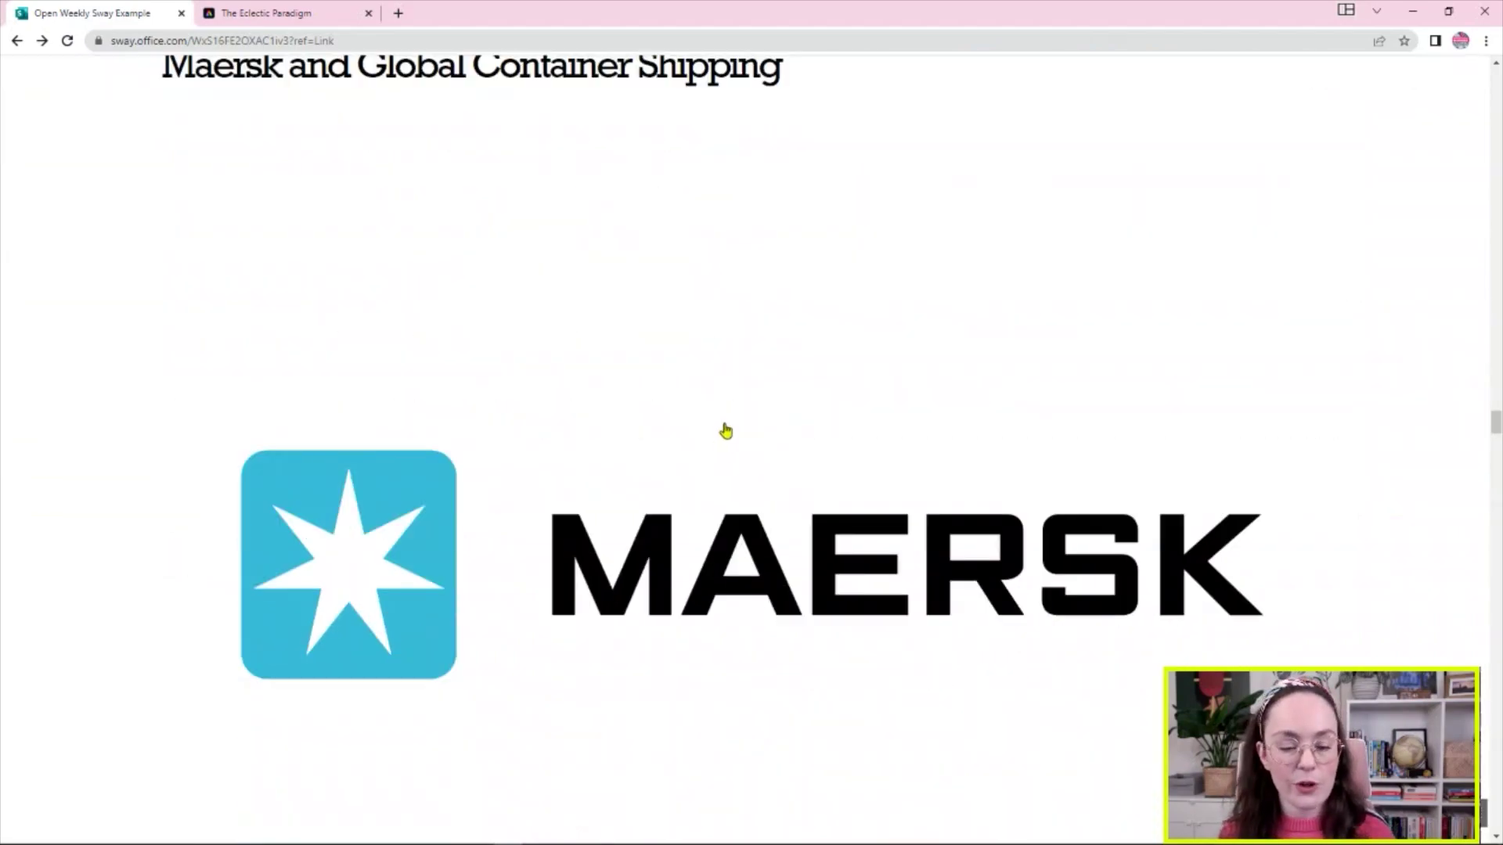
{"action": "scroll", "coordinate": [726, 430], "scroll_direction": "down", "scroll_amount": 12}
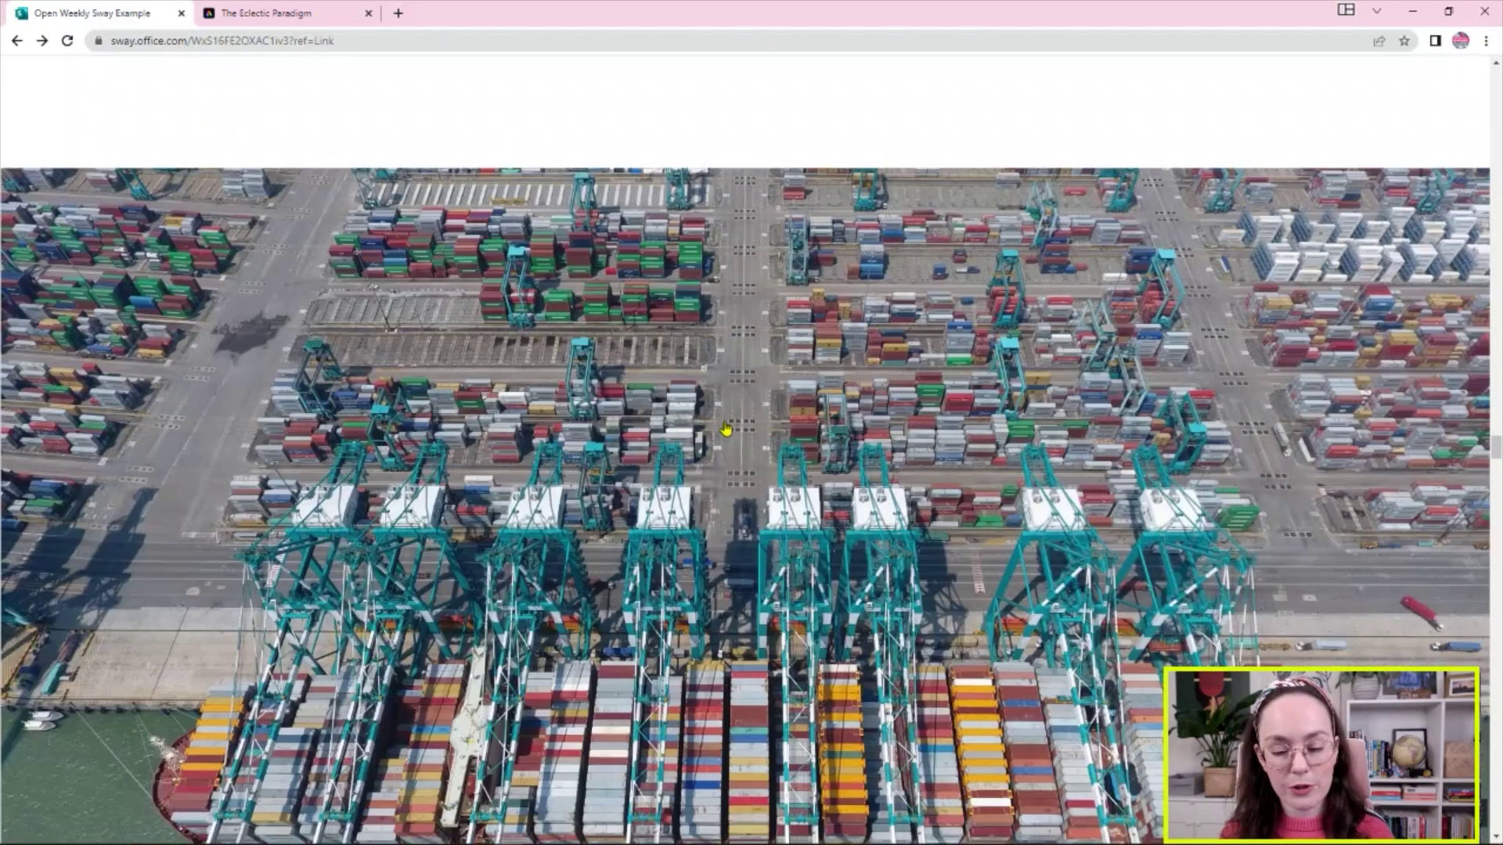
{"action": "scroll", "coordinate": [725, 429], "scroll_direction": "down", "scroll_amount": 5}
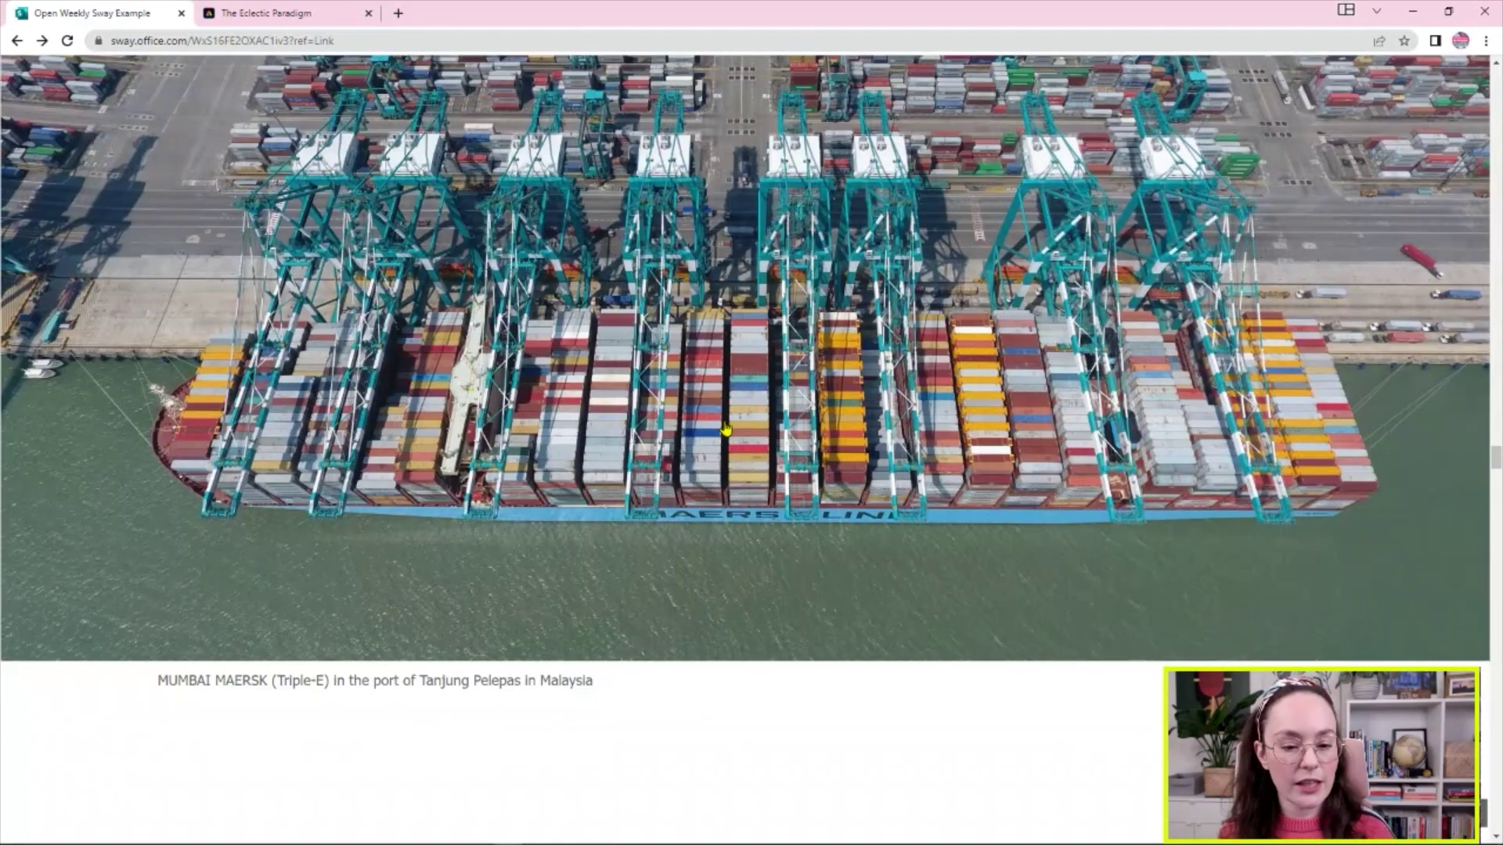
{"action": "scroll", "coordinate": [726, 429], "scroll_direction": "down", "scroll_amount": 3}
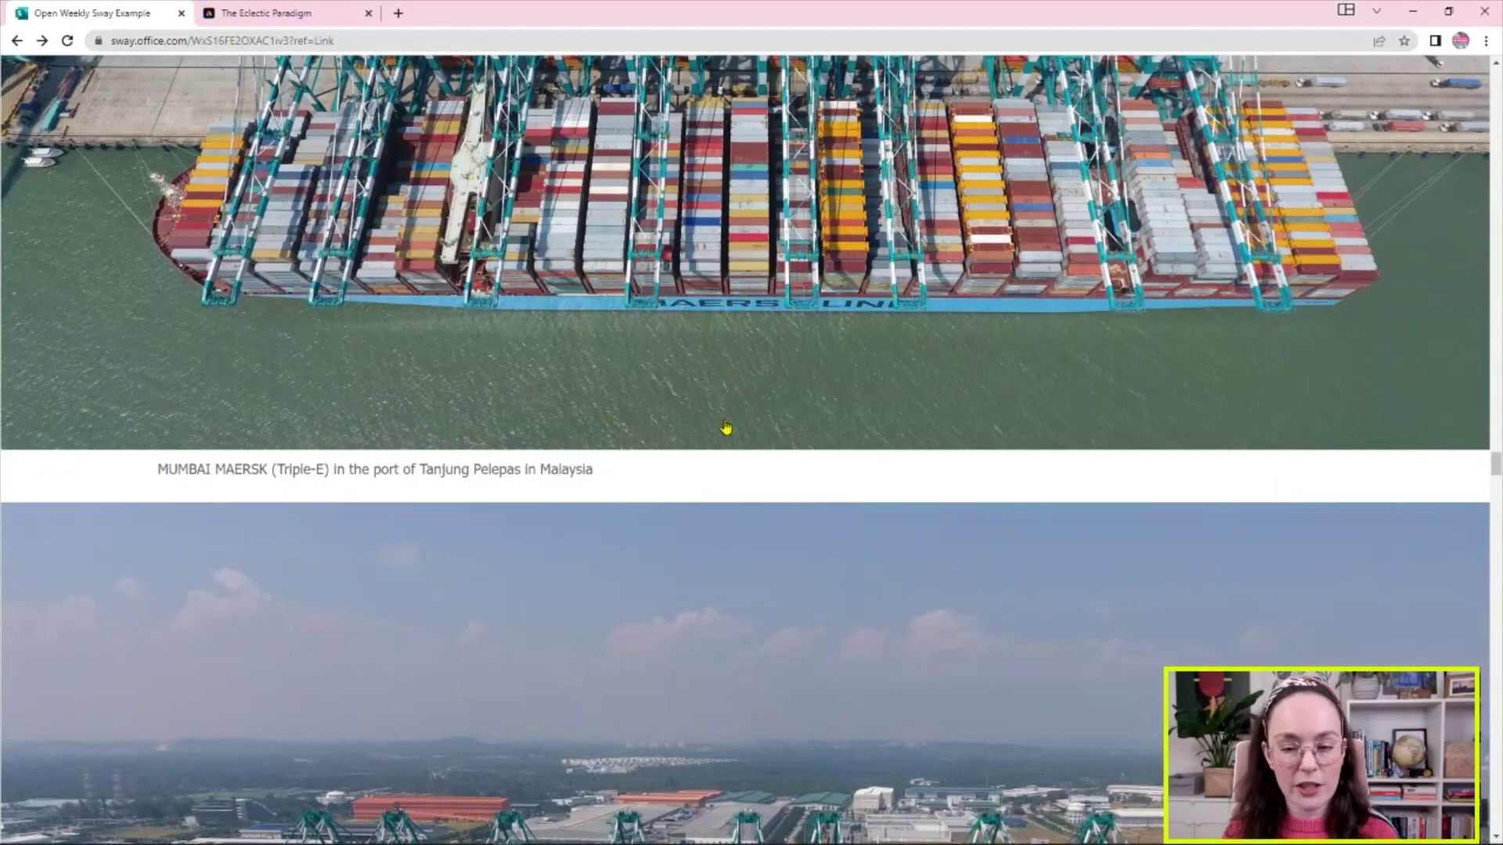
{"action": "scroll", "coordinate": [726, 427], "scroll_direction": "down", "scroll_amount": 8}
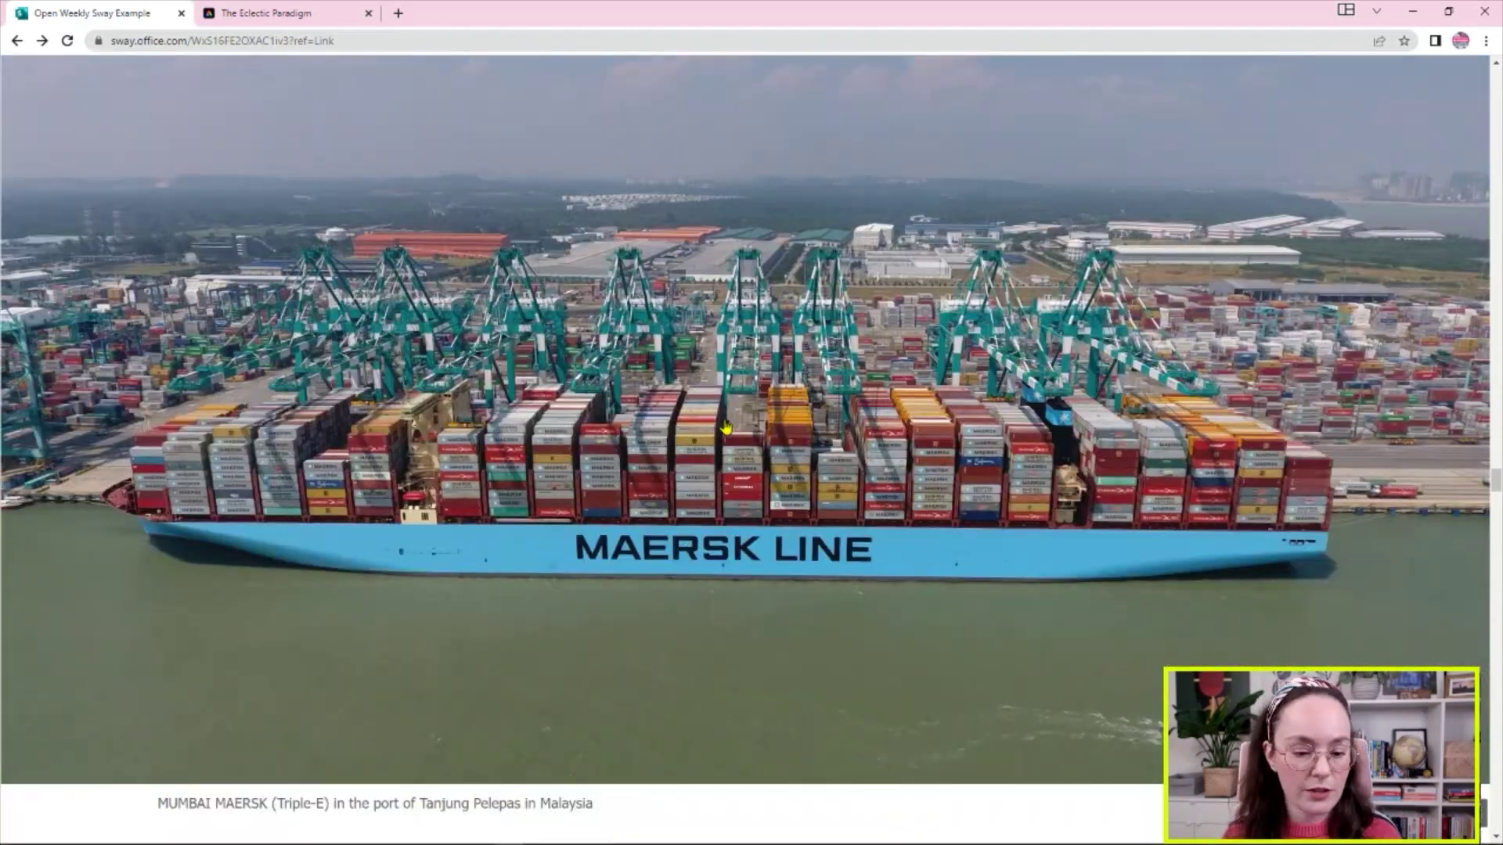
{"action": "scroll", "coordinate": [726, 427], "scroll_direction": "down", "scroll_amount": 5}
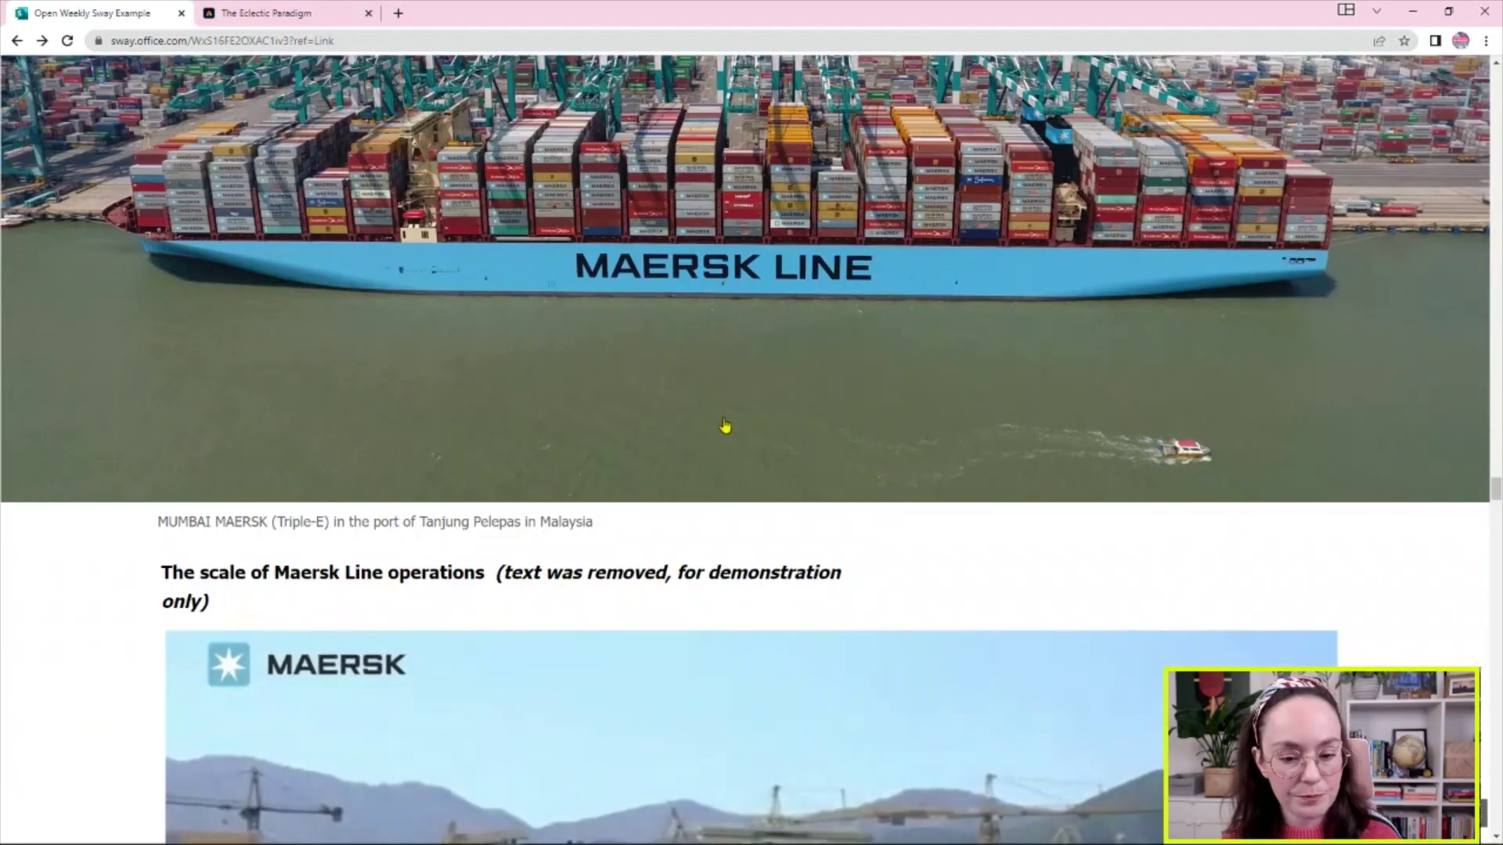
{"action": "scroll", "coordinate": [720, 426], "scroll_direction": "down", "scroll_amount": 6}
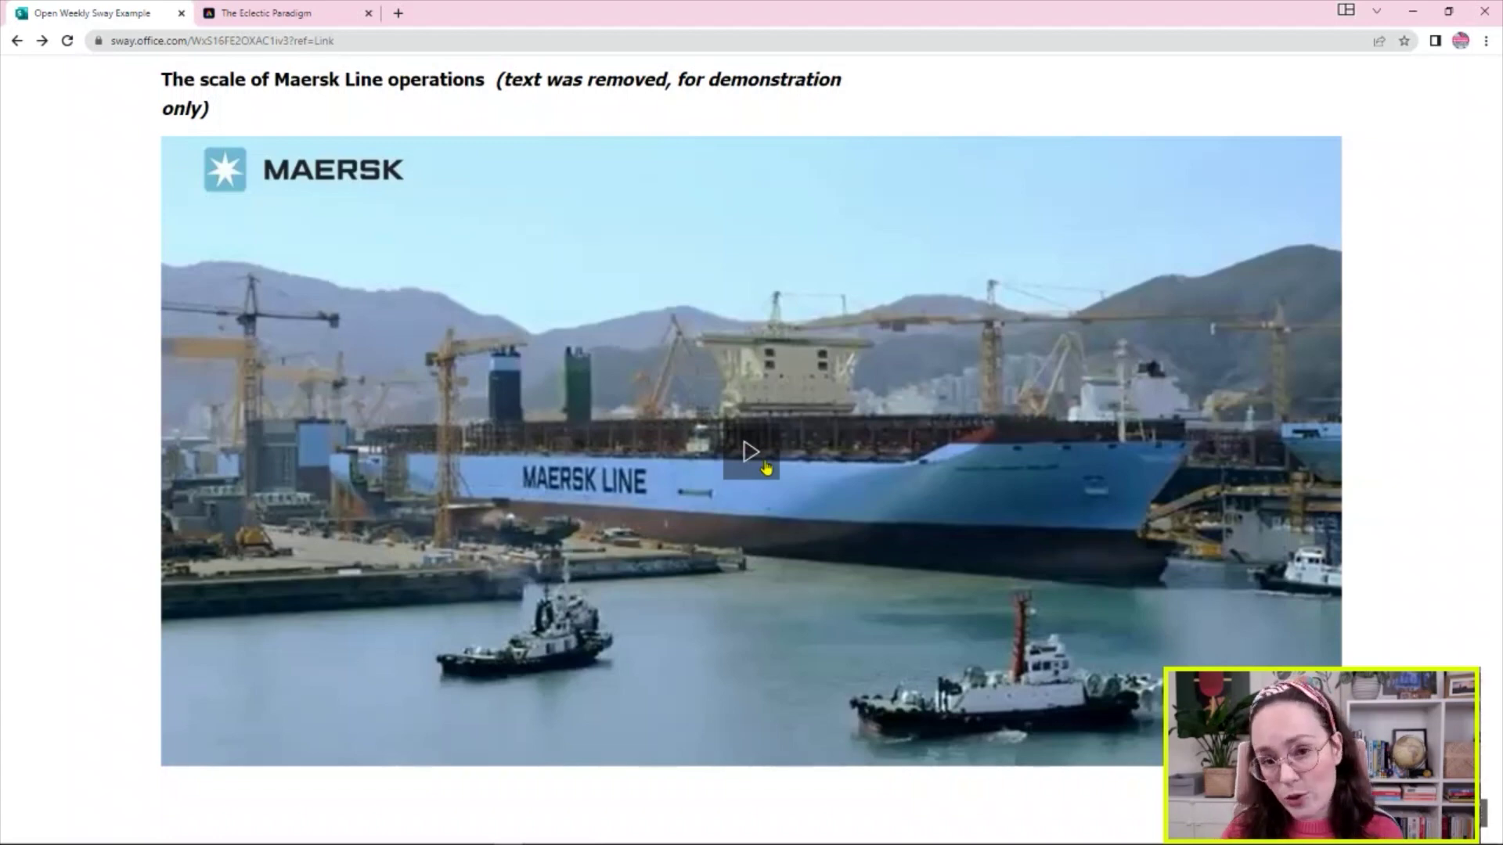
{"action": "scroll", "coordinate": [766, 468], "scroll_direction": "down", "scroll_amount": 15}
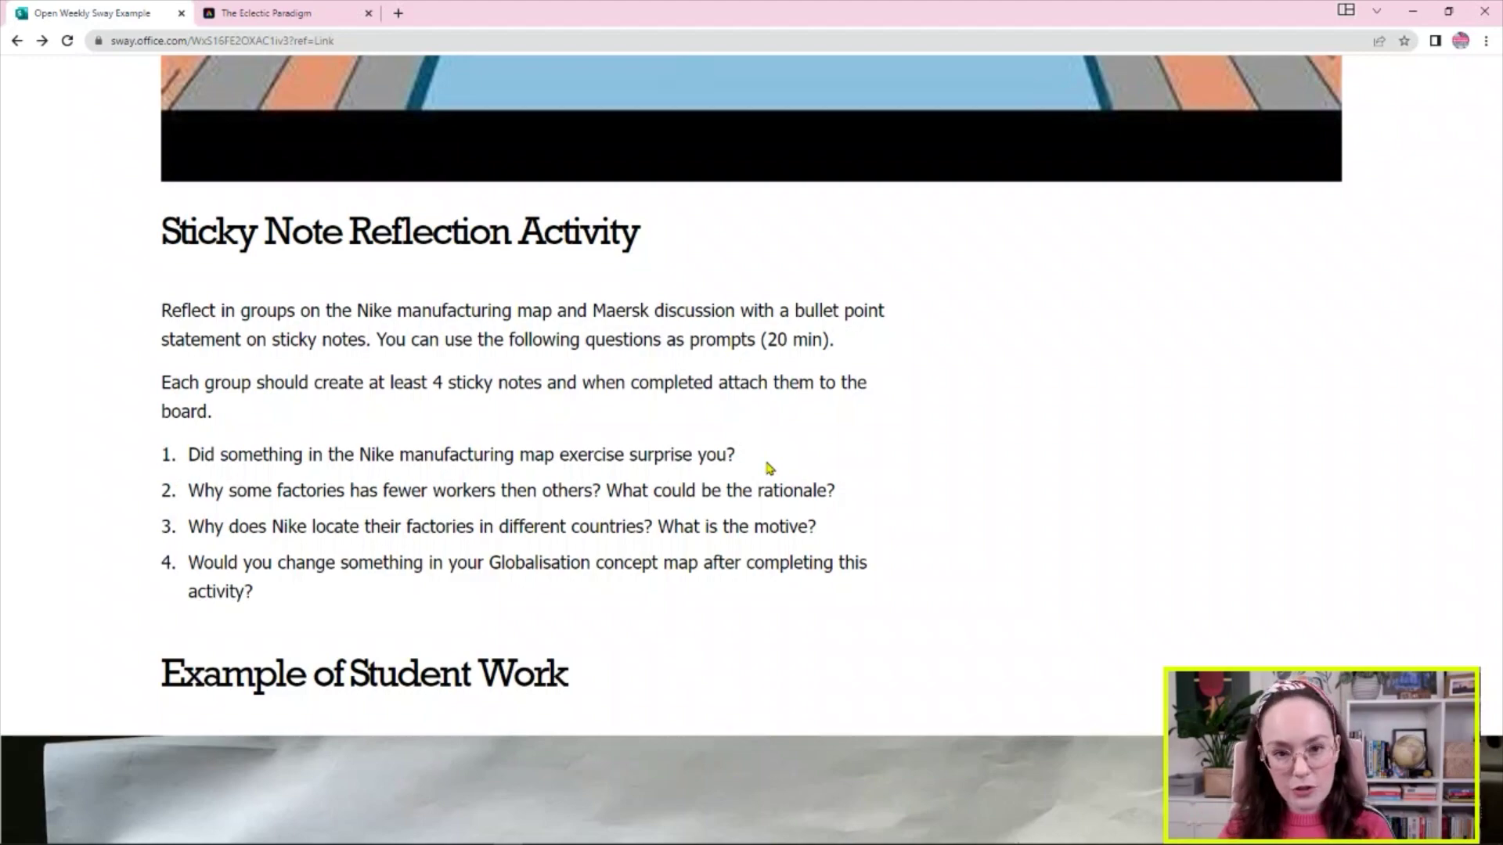
{"action": "scroll", "coordinate": [767, 468], "scroll_direction": "down", "scroll_amount": 3}
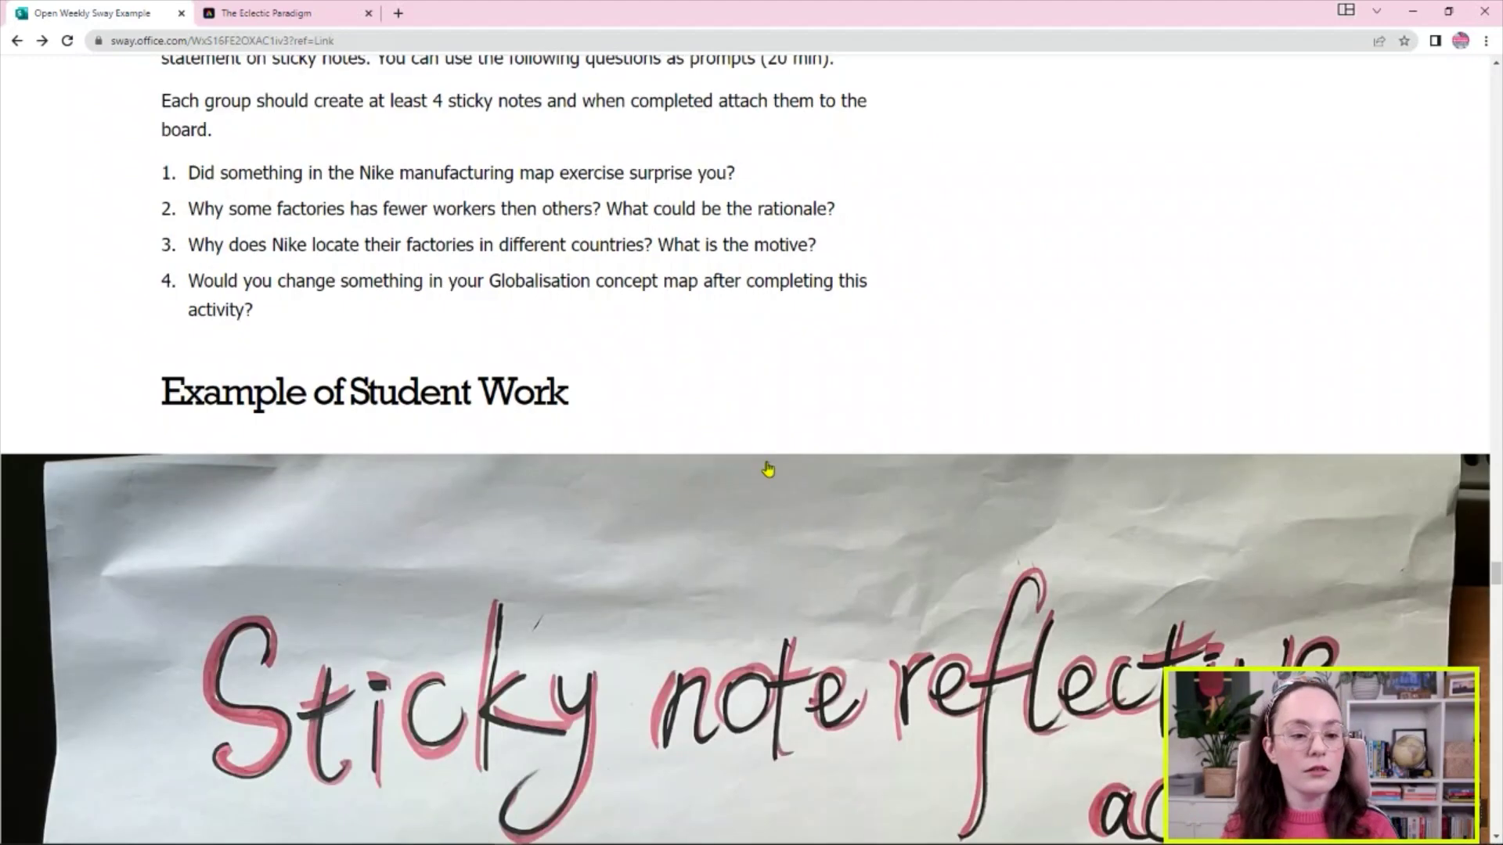
{"action": "scroll", "coordinate": [767, 468], "scroll_direction": "down", "scroll_amount": 7}
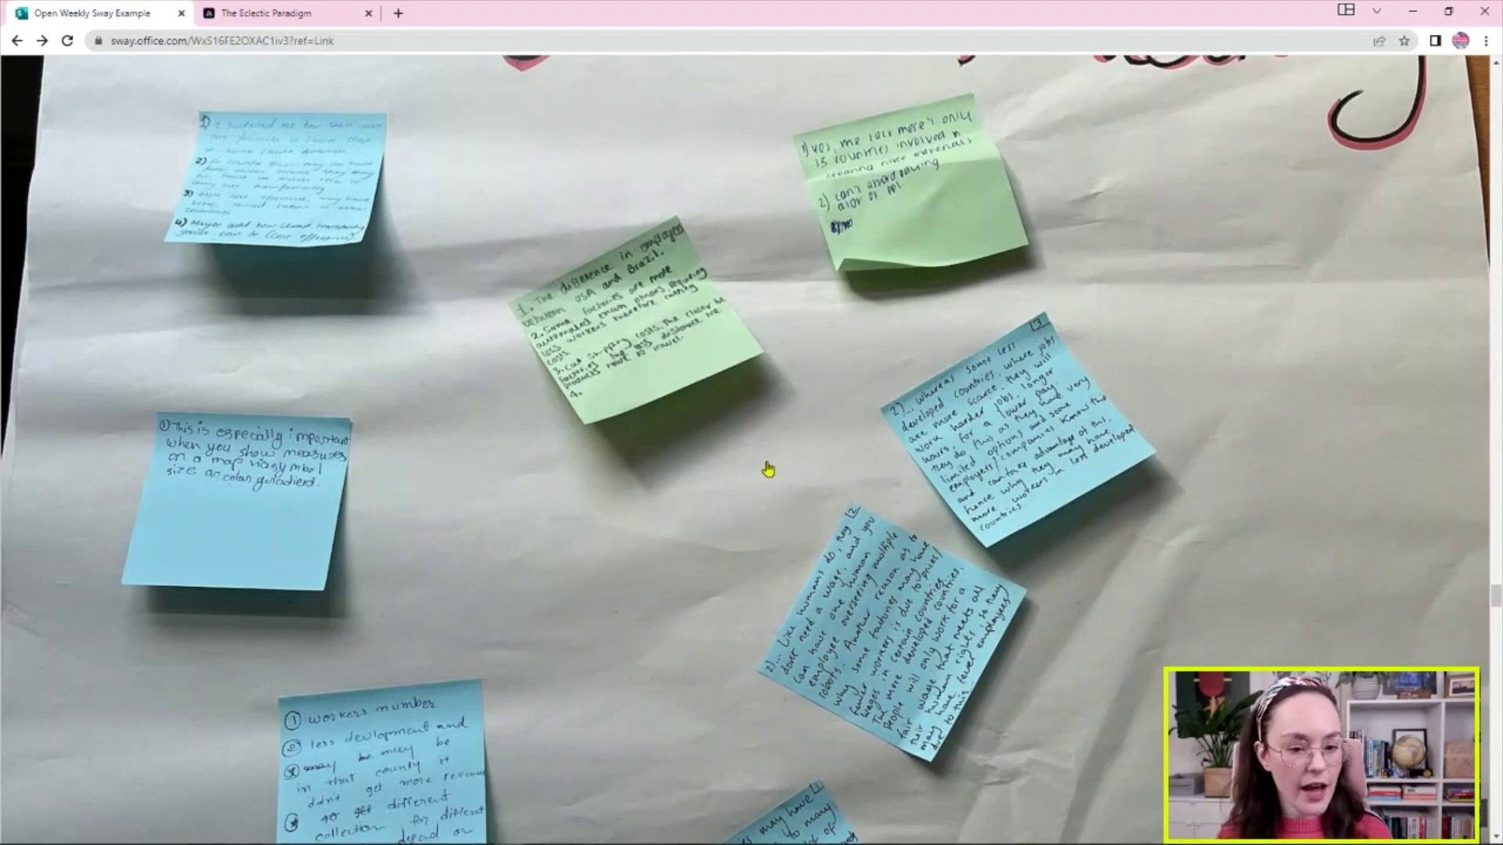
{"action": "scroll", "coordinate": [767, 468], "scroll_direction": "down", "scroll_amount": 7}
{"action": "scroll", "coordinate": [767, 468], "scroll_direction": "down", "scroll_amount": 4}
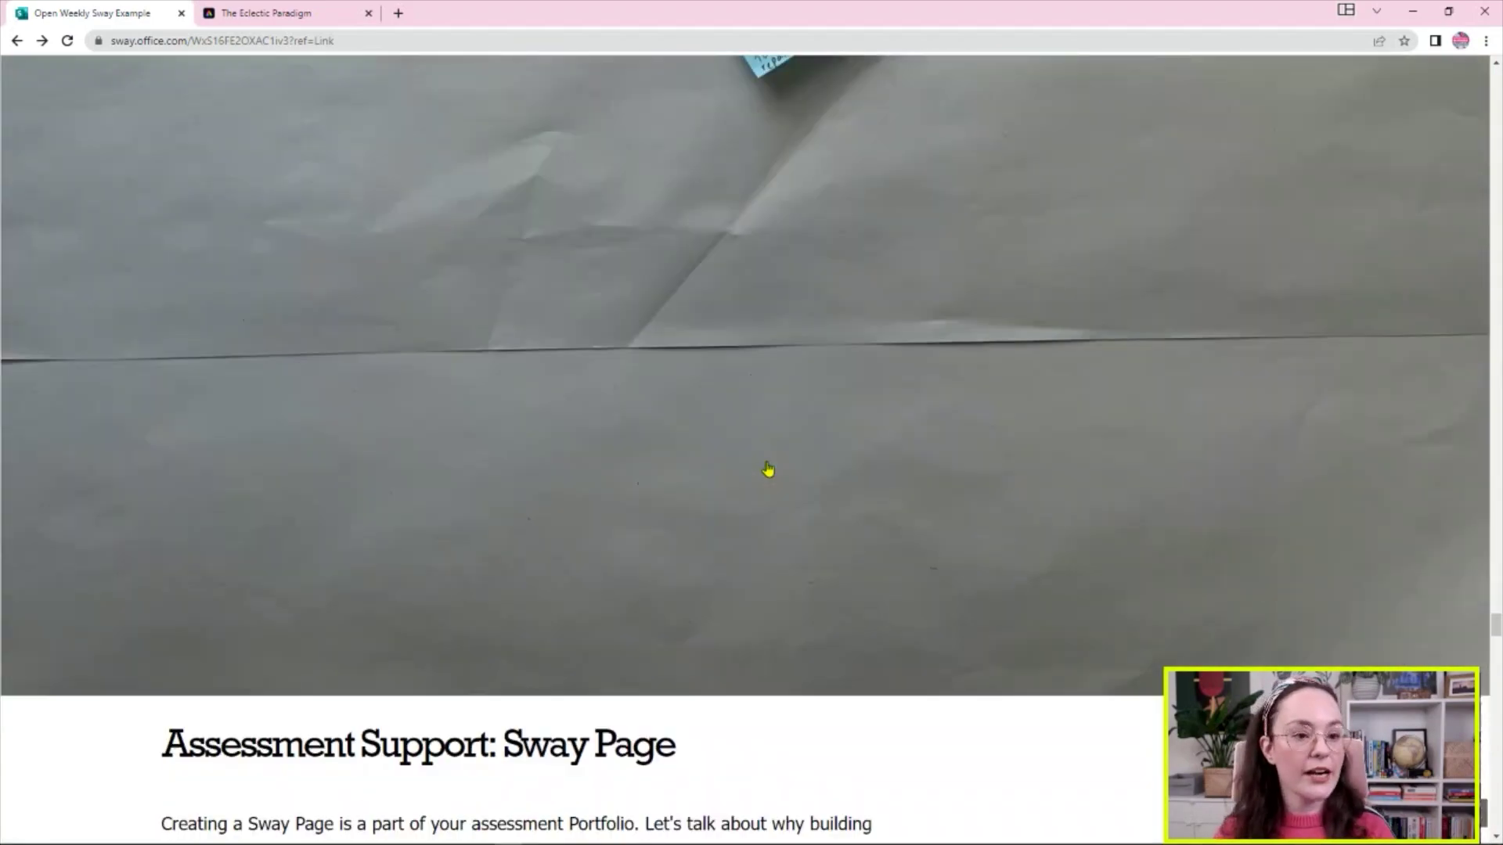
{"action": "scroll", "coordinate": [767, 468], "scroll_direction": "down", "scroll_amount": 8}
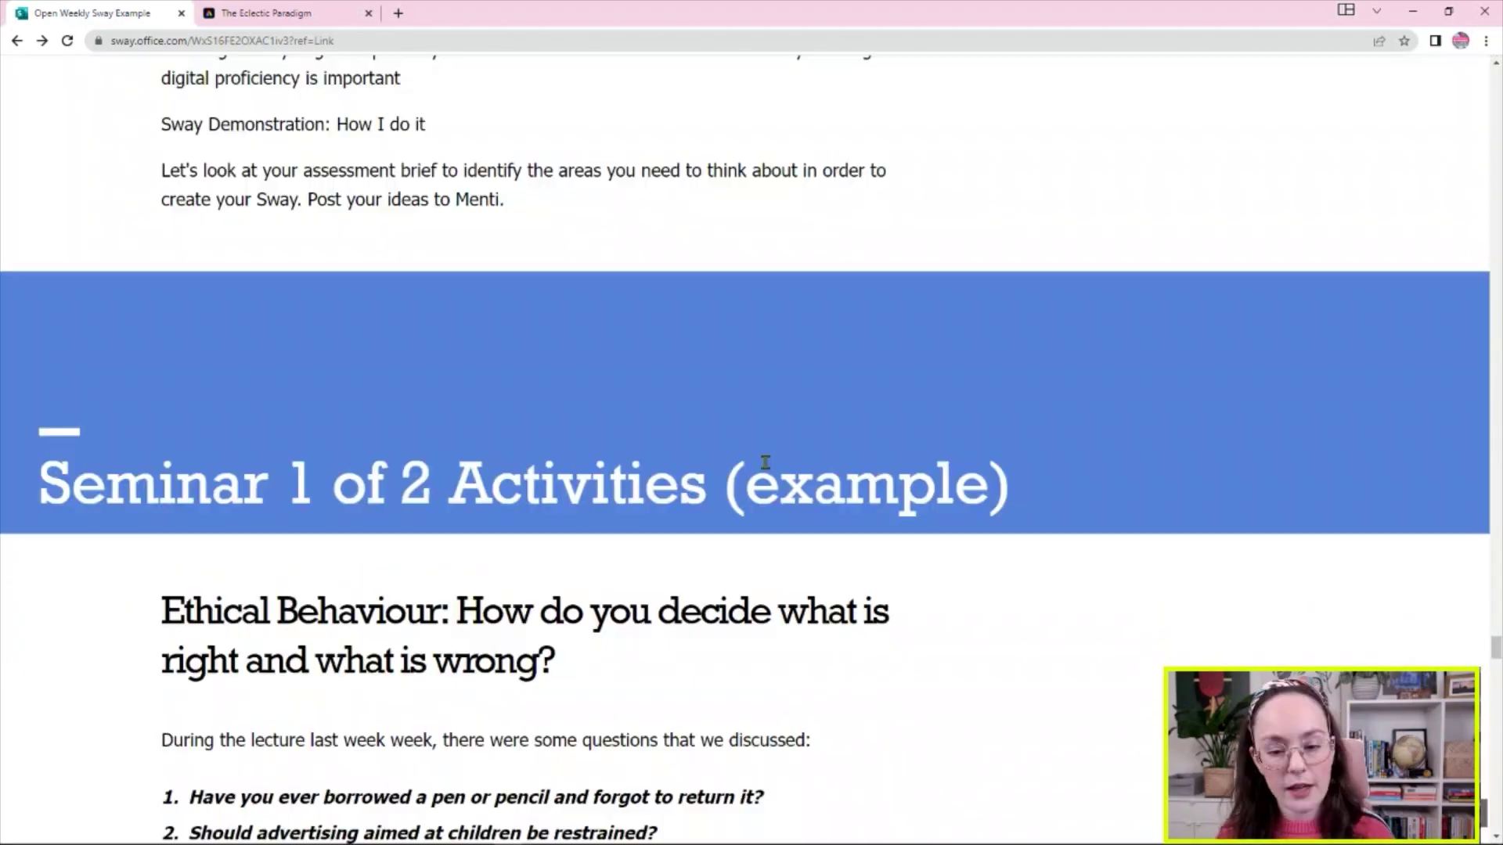
{"action": "scroll", "coordinate": [765, 463], "scroll_direction": "down", "scroll_amount": 4}
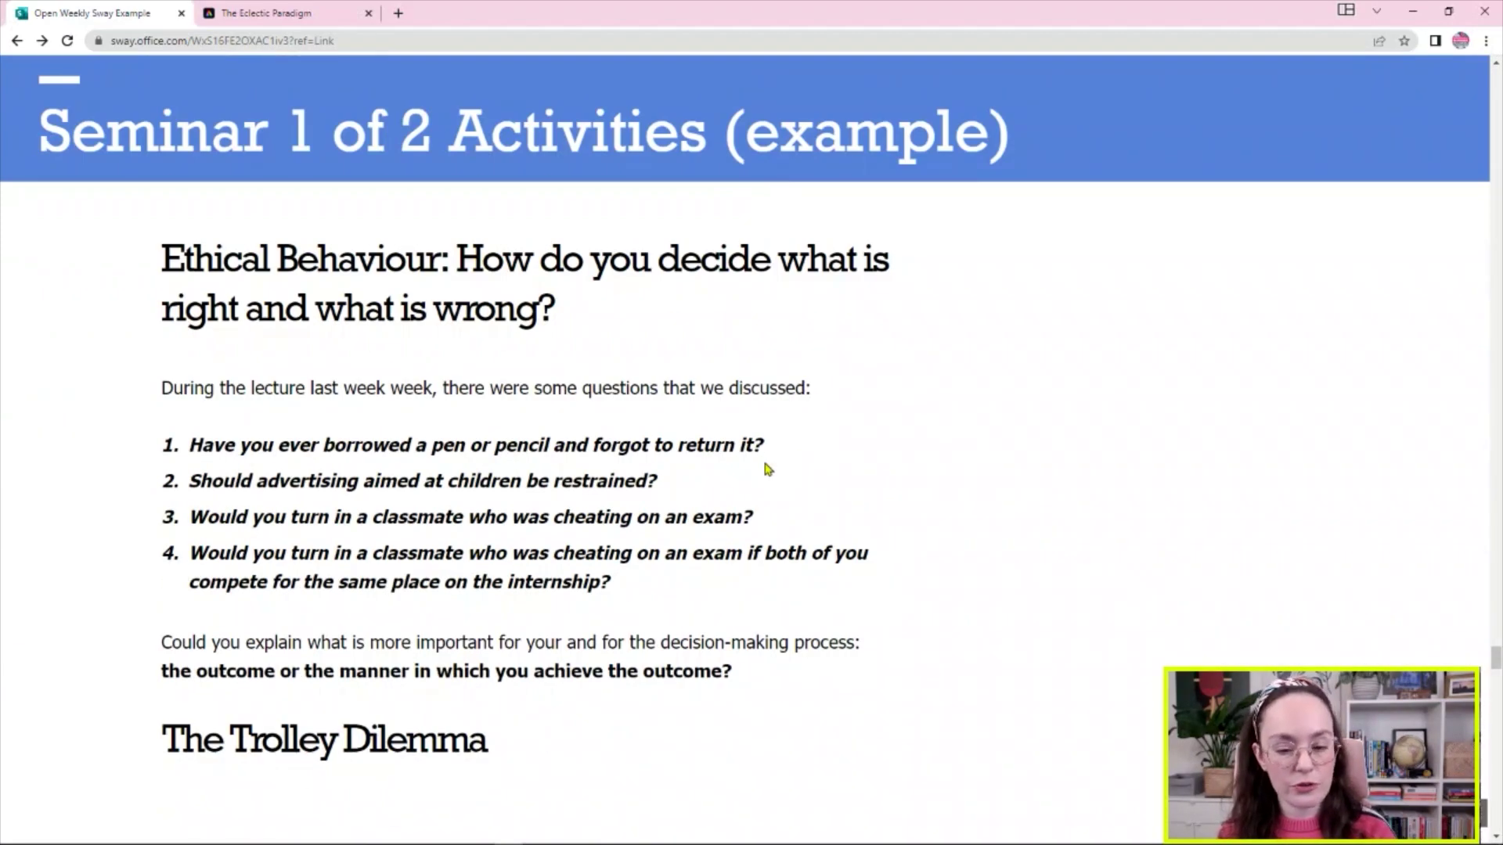
{"action": "scroll", "coordinate": [765, 468], "scroll_direction": "down", "scroll_amount": 6}
{"action": "scroll", "coordinate": [765, 468], "scroll_direction": "down", "scroll_amount": 11}
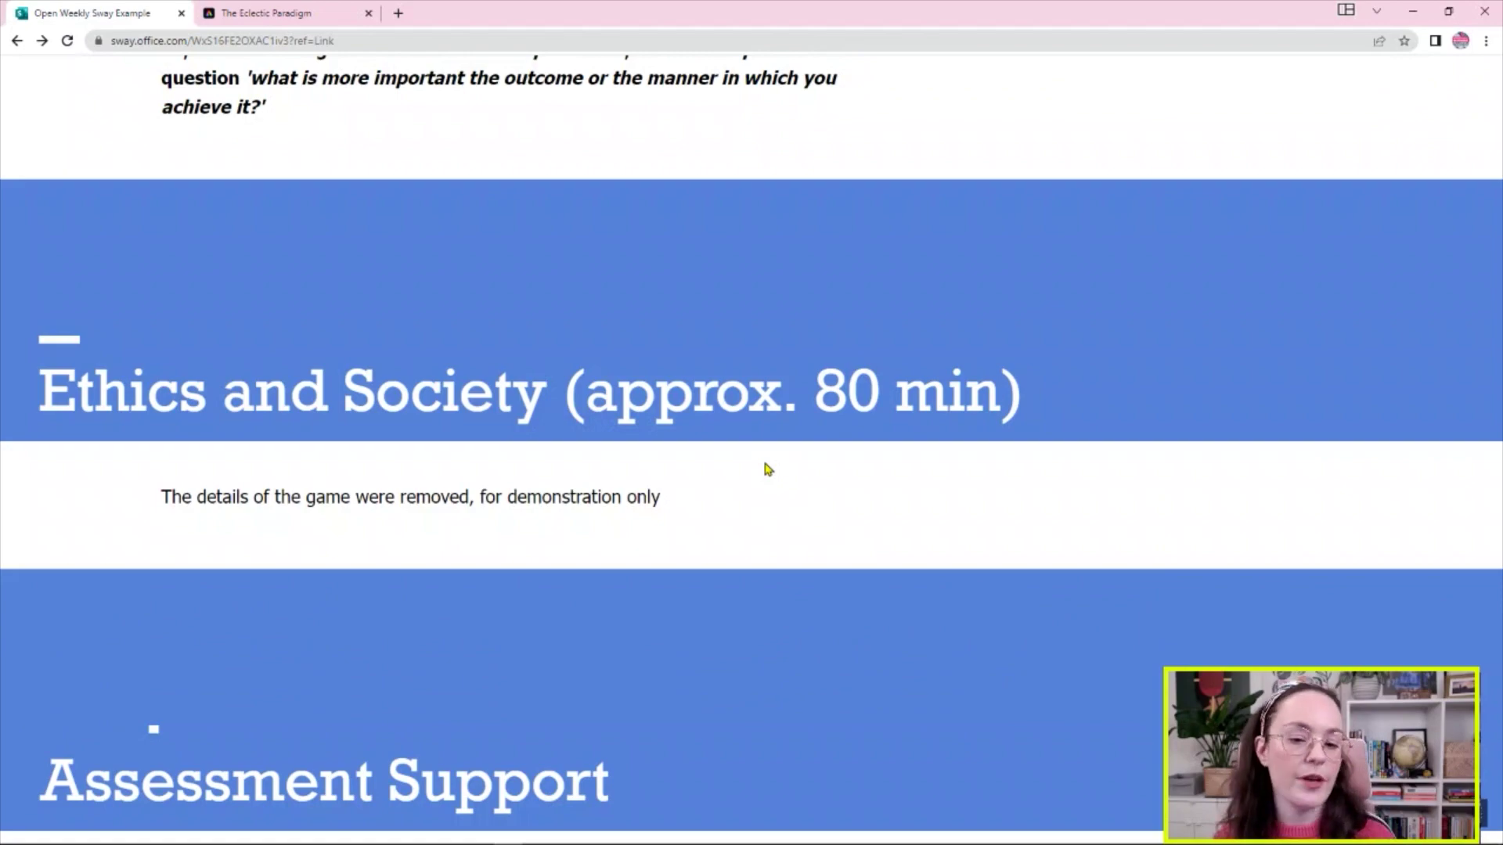
{"action": "scroll", "coordinate": [767, 468], "scroll_direction": "down", "scroll_amount": 11}
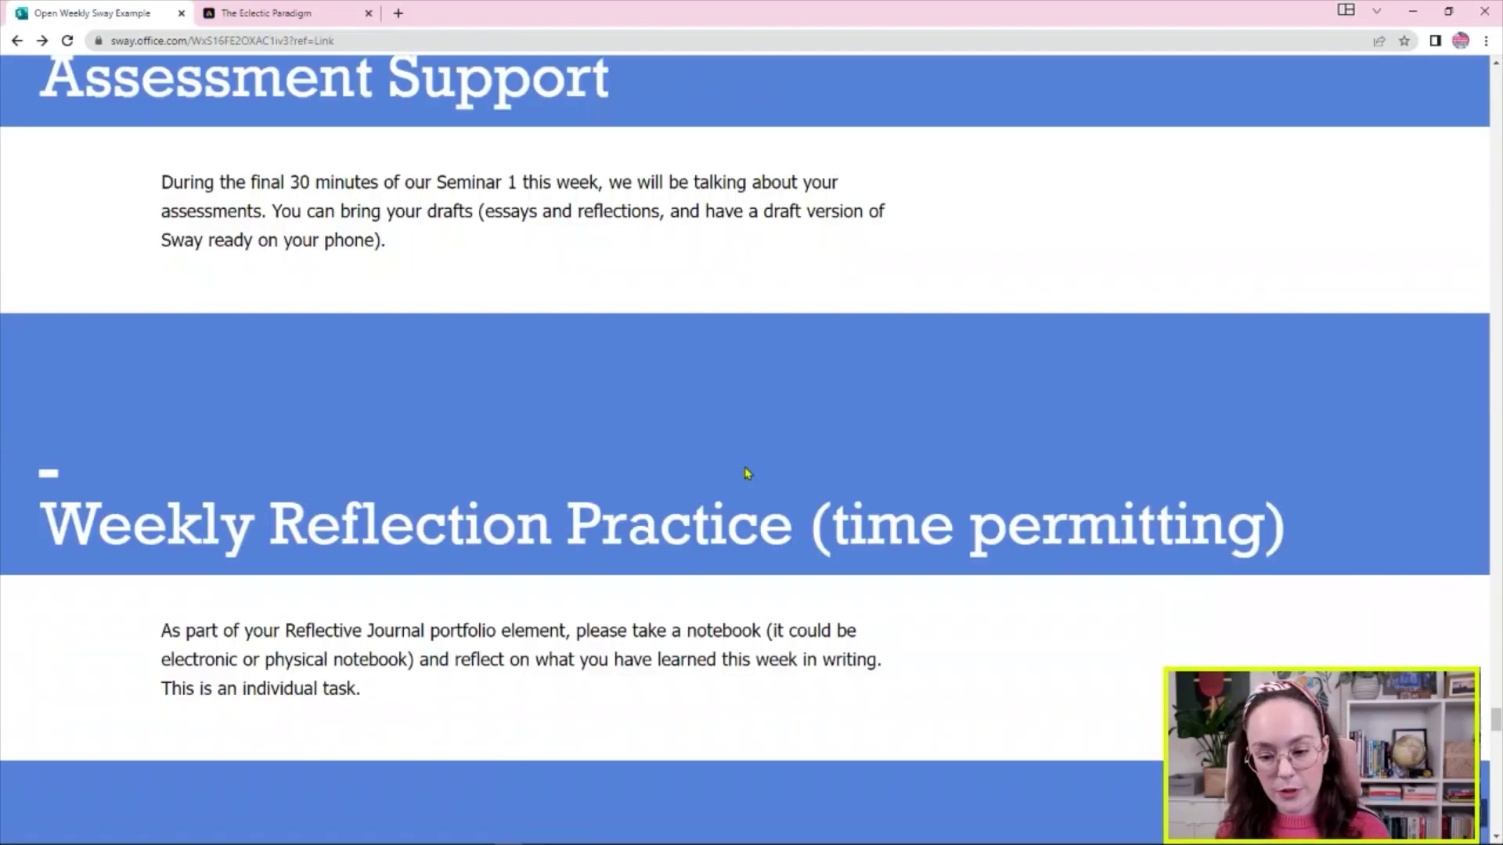
{"action": "scroll", "coordinate": [747, 472], "scroll_direction": "down", "scroll_amount": 4}
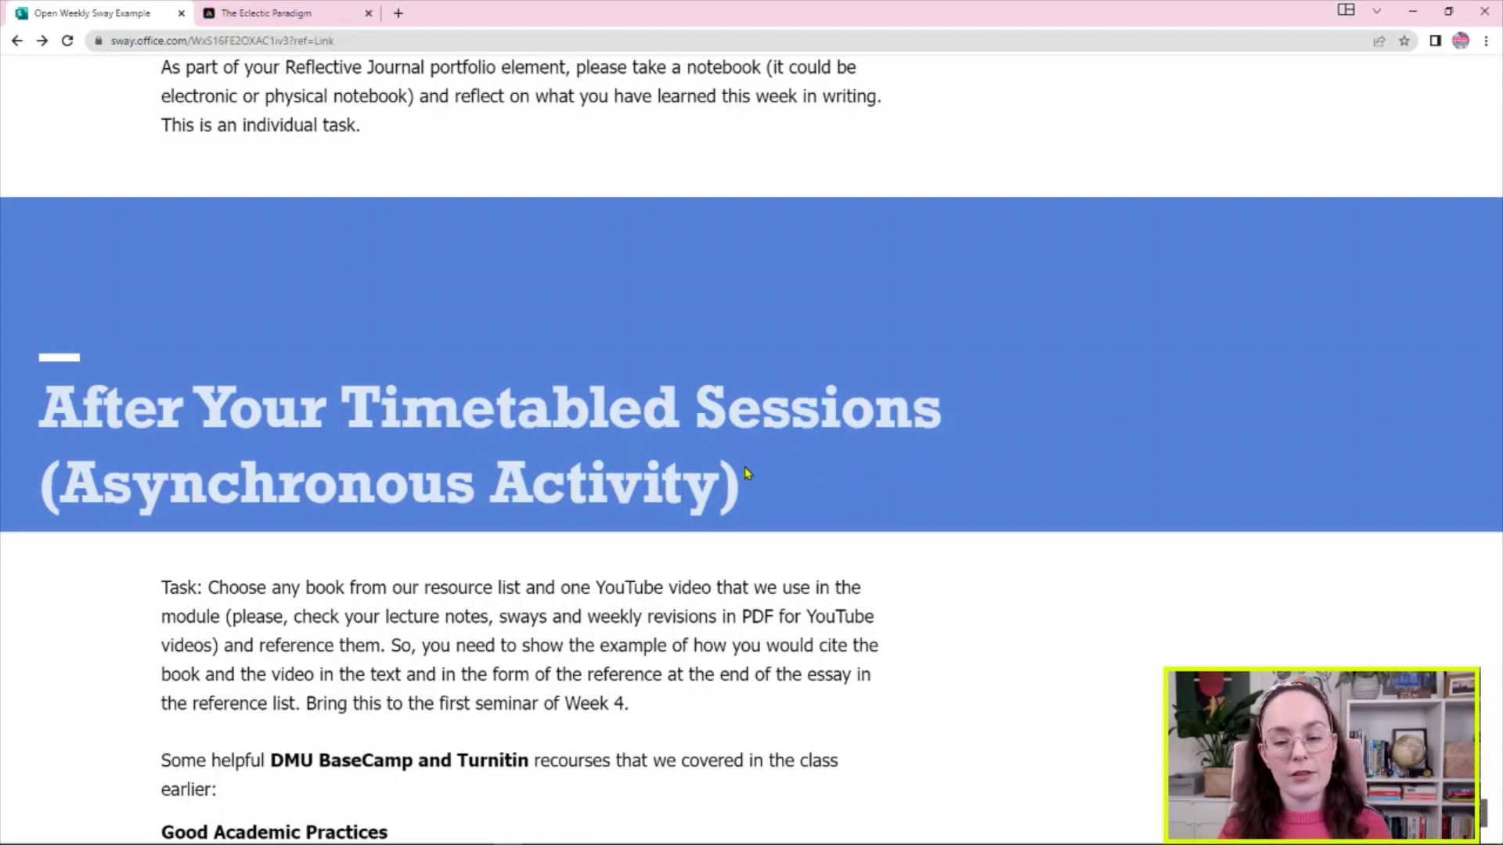
{"action": "scroll", "coordinate": [744, 468], "scroll_direction": "down", "scroll_amount": 9}
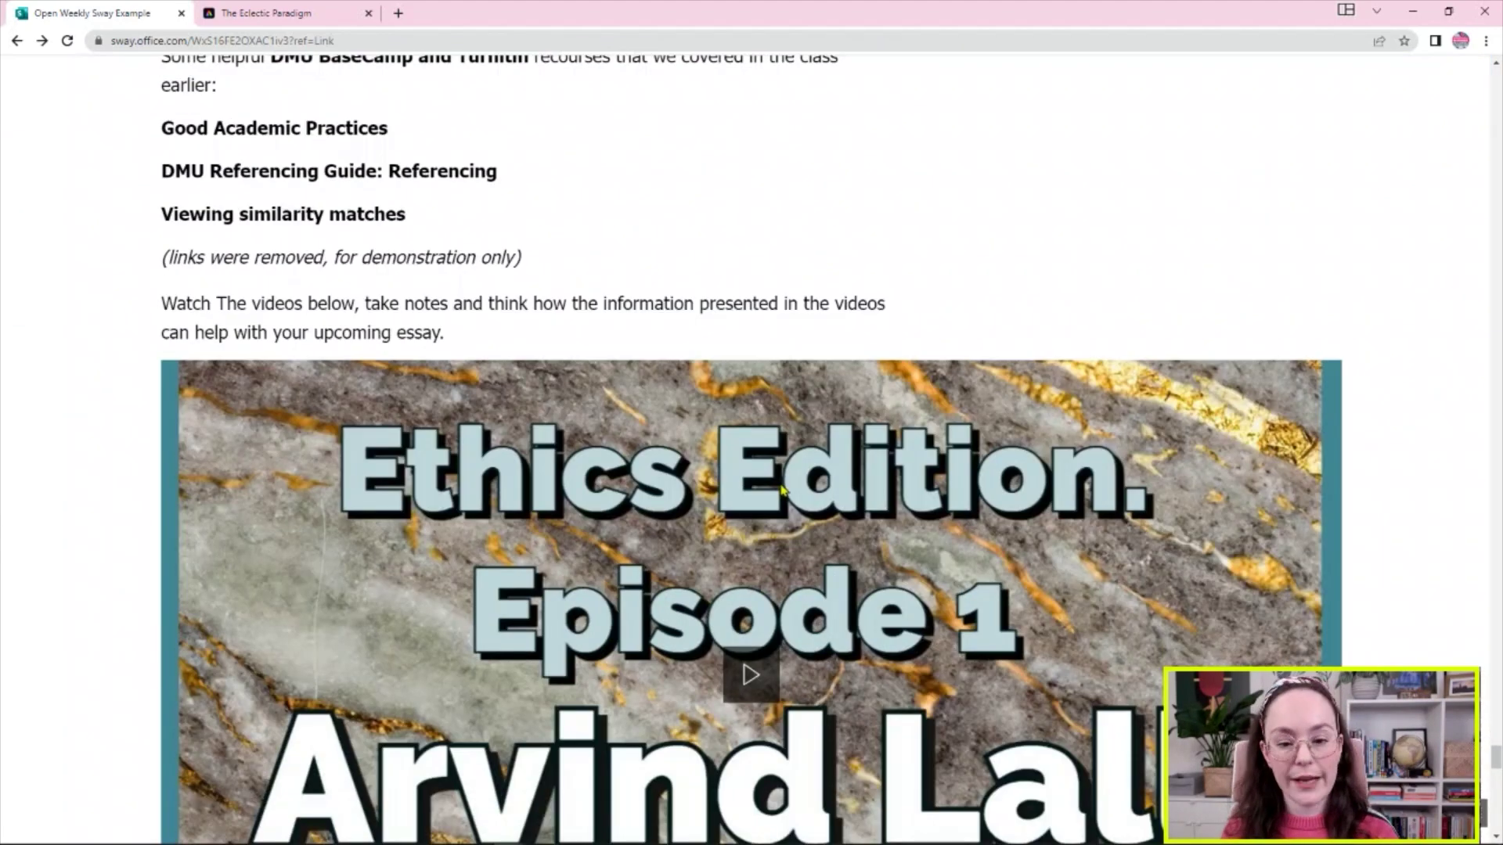
{"action": "scroll", "coordinate": [781, 489], "scroll_direction": "down", "scroll_amount": 10}
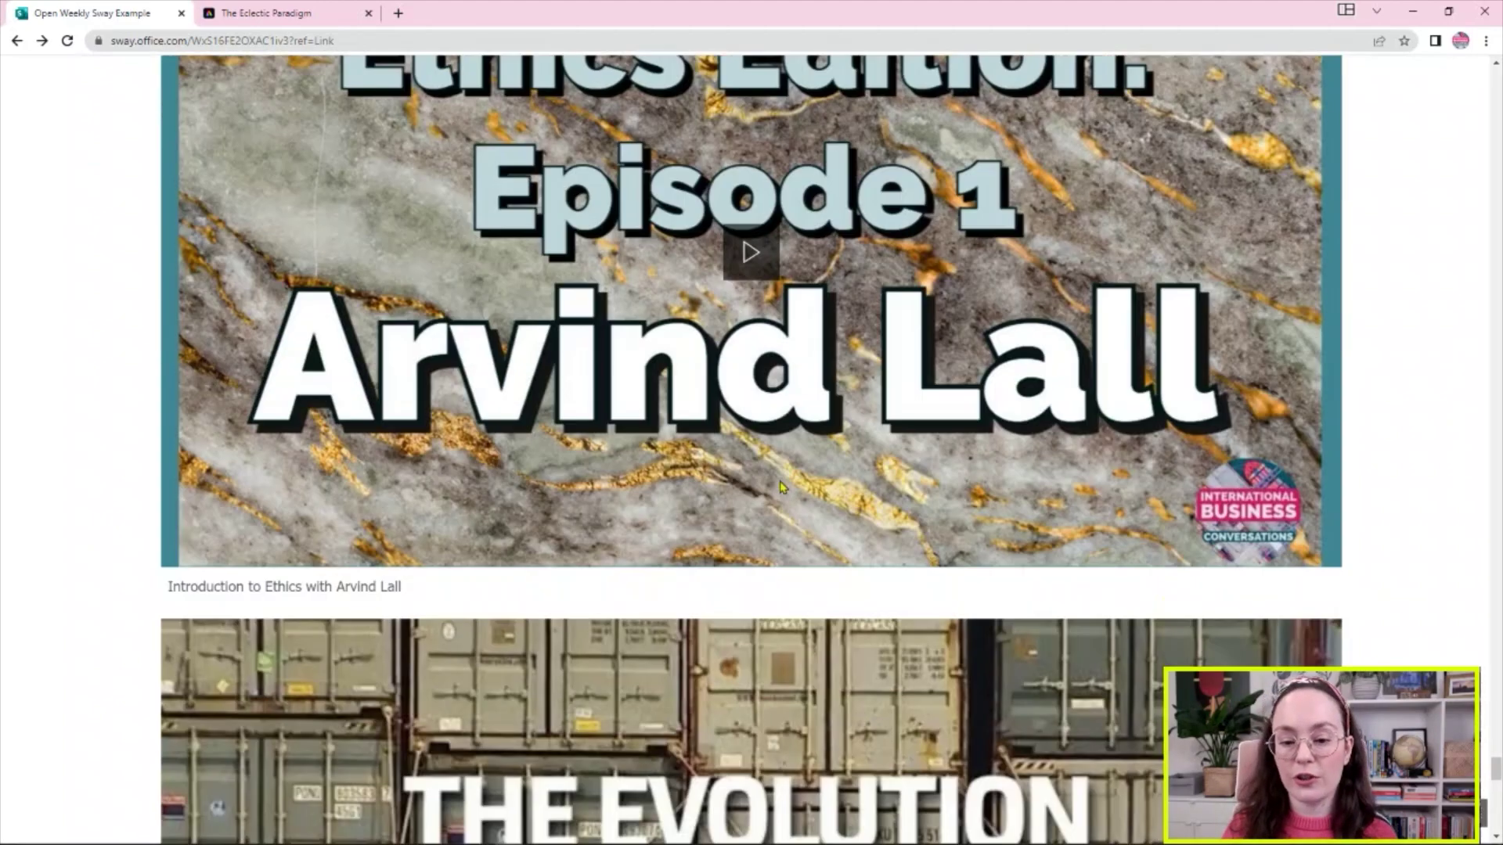
{"action": "scroll", "coordinate": [780, 488], "scroll_direction": "down", "scroll_amount": 6}
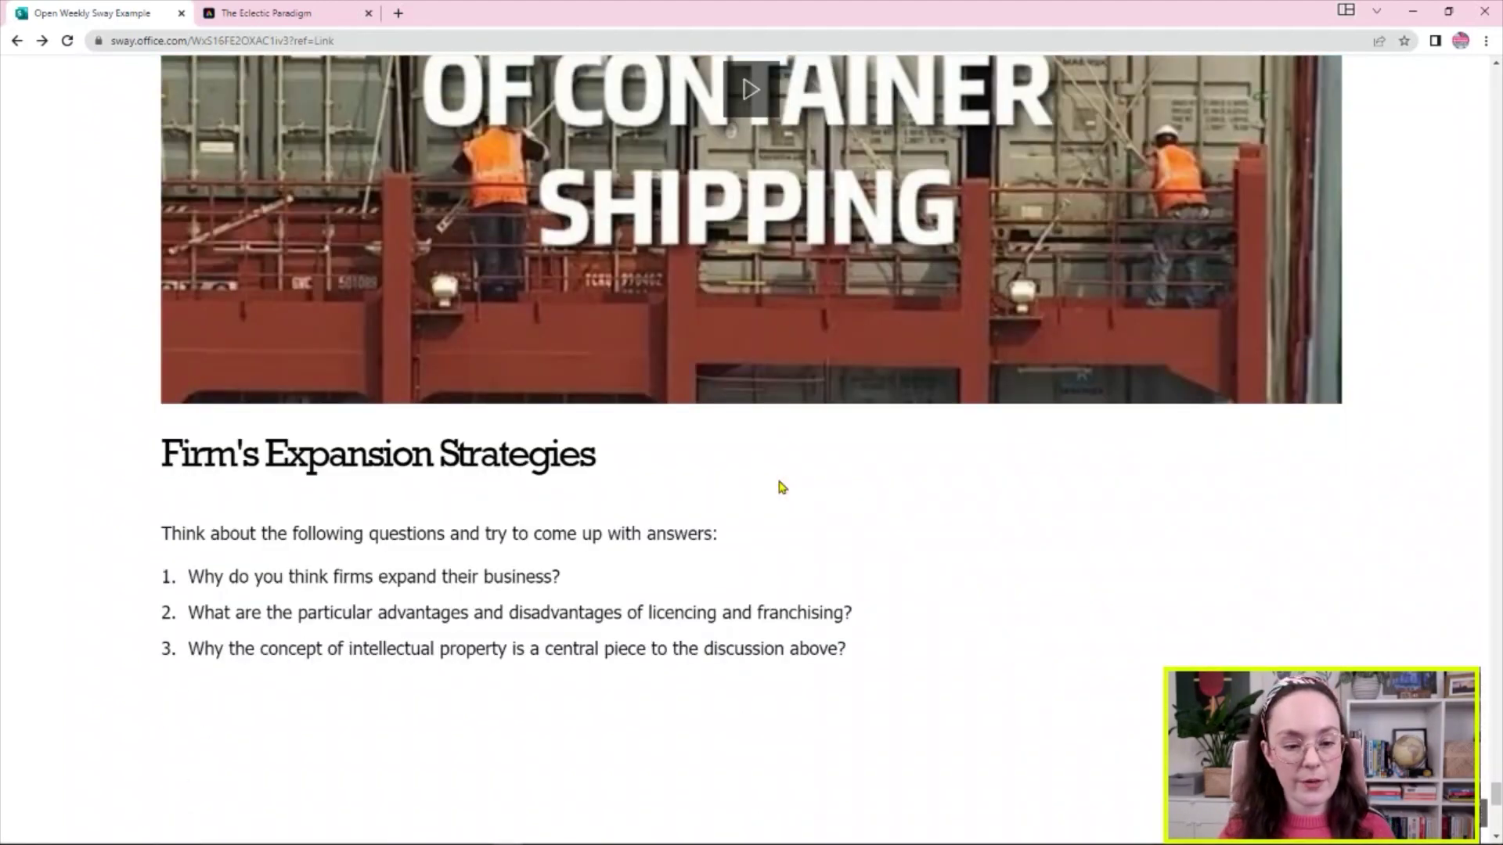
{"action": "scroll", "coordinate": [780, 488], "scroll_direction": "down", "scroll_amount": 4}
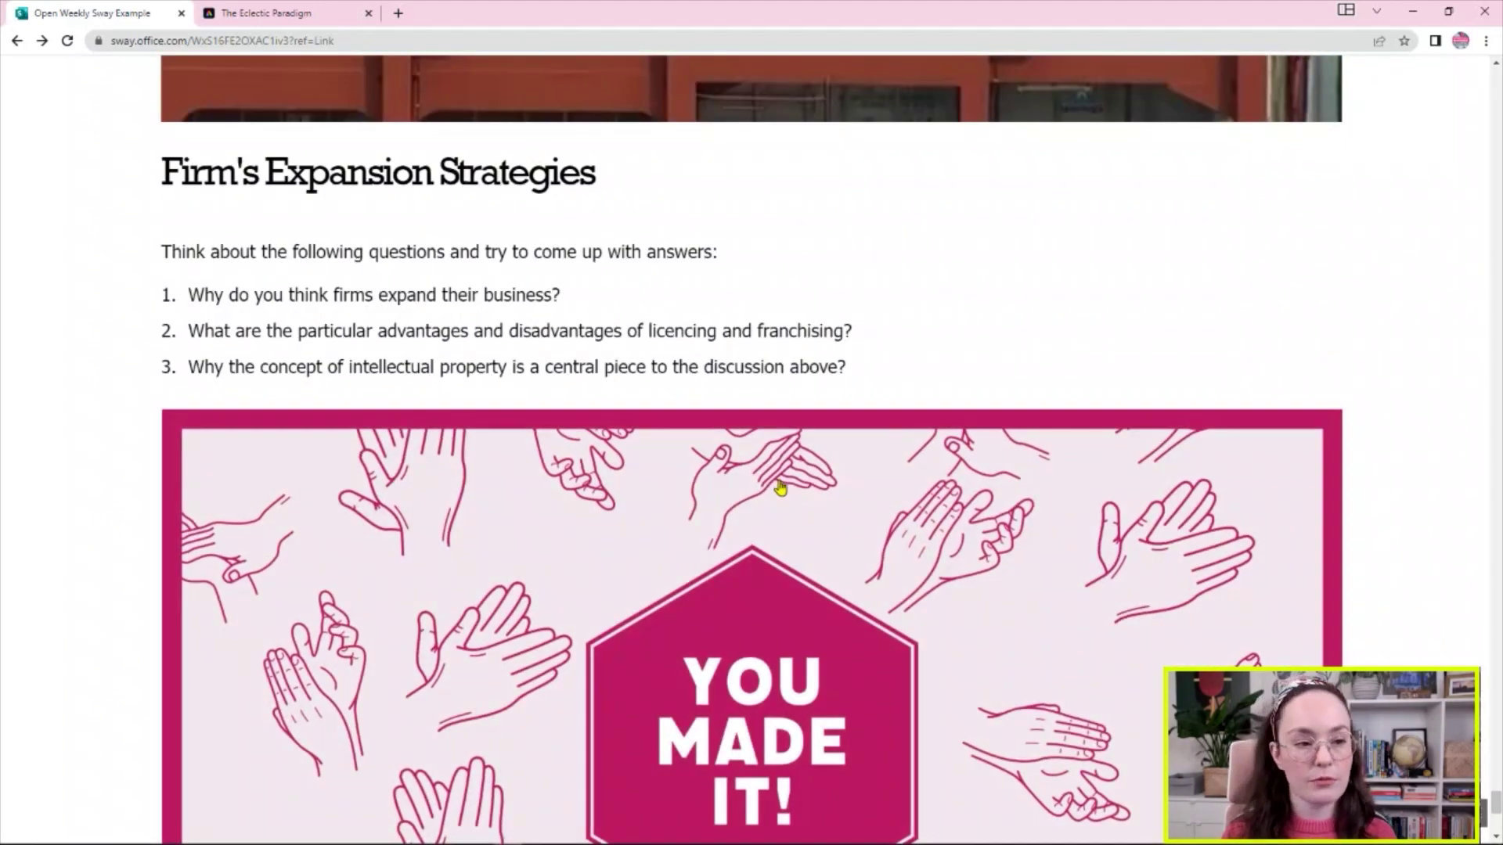
{"action": "scroll", "coordinate": [779, 488], "scroll_direction": "down", "scroll_amount": 4}
{"action": "scroll", "coordinate": [780, 487], "scroll_direction": "up", "scroll_amount": 10}
{"action": "scroll", "coordinate": [780, 487], "scroll_direction": "up", "scroll_amount": 3}
{"action": "scroll", "coordinate": [780, 488], "scroll_direction": "up", "scroll_amount": 15}
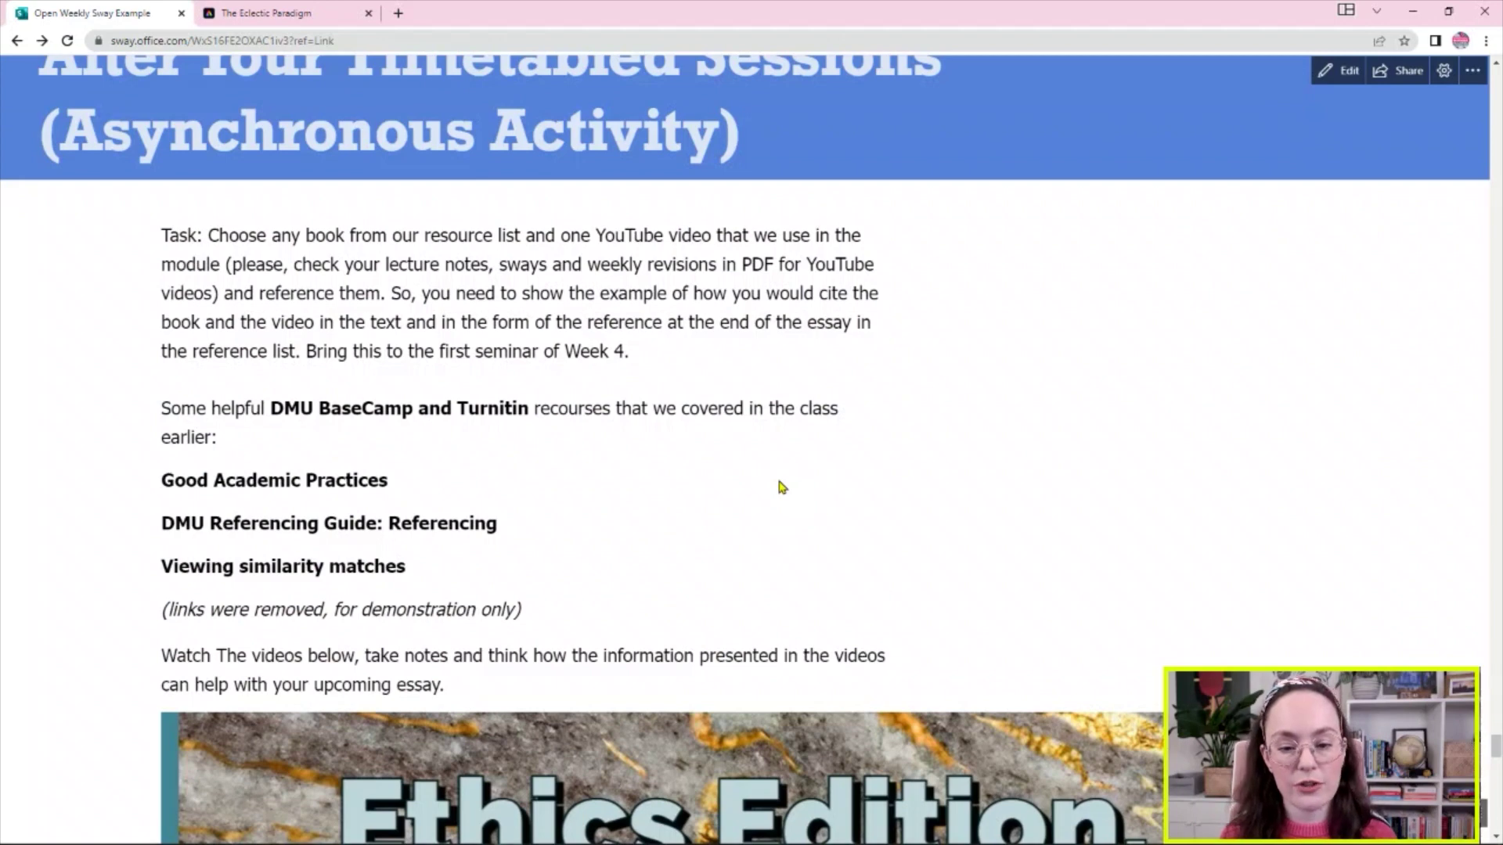
{"action": "scroll", "coordinate": [779, 488], "scroll_direction": "up", "scroll_amount": 3}
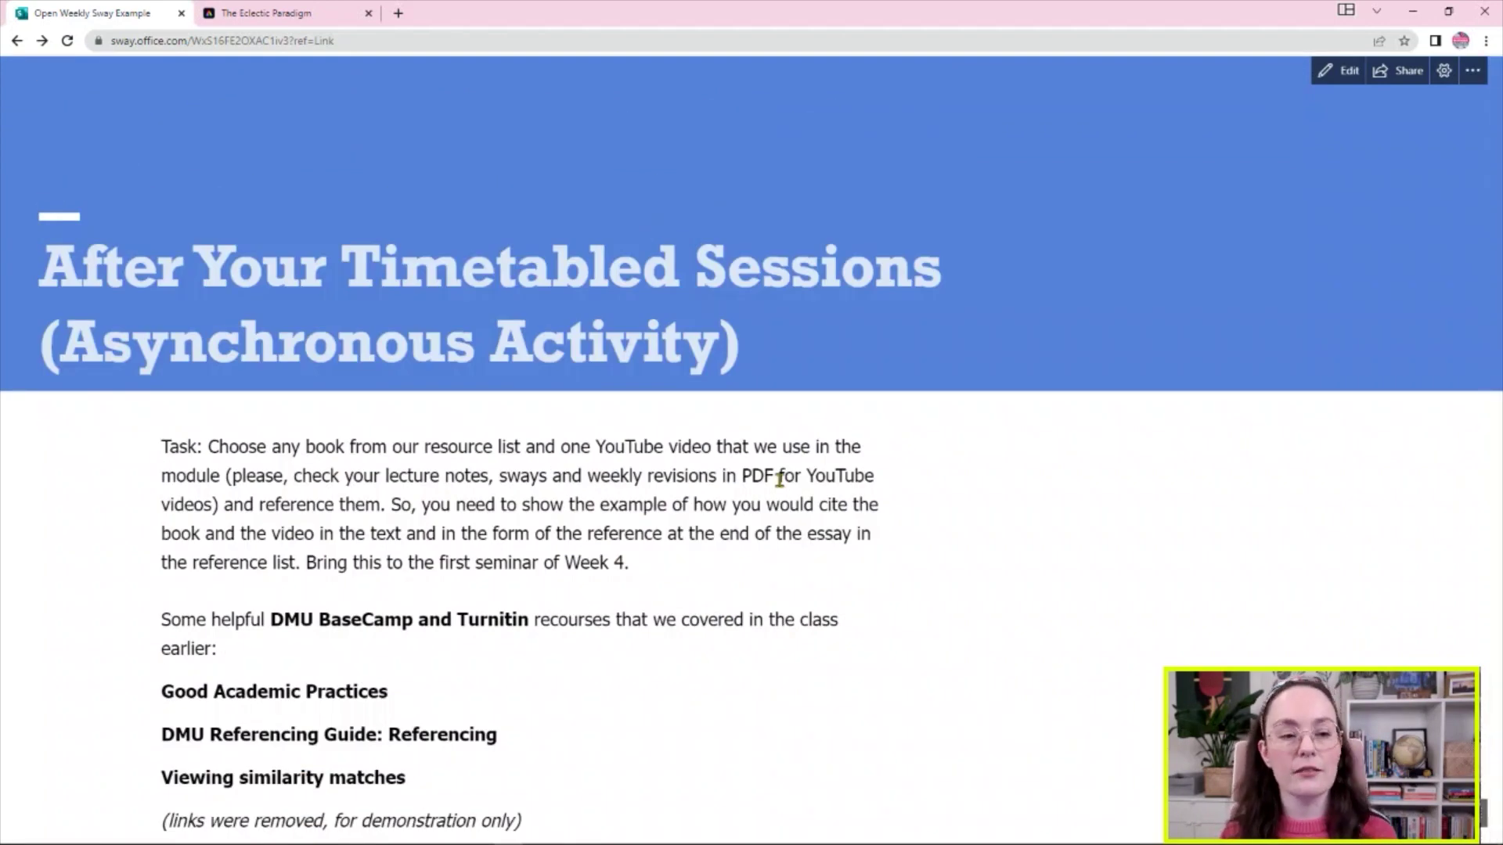
{"action": "scroll", "coordinate": [779, 479], "scroll_direction": "up", "scroll_amount": 15}
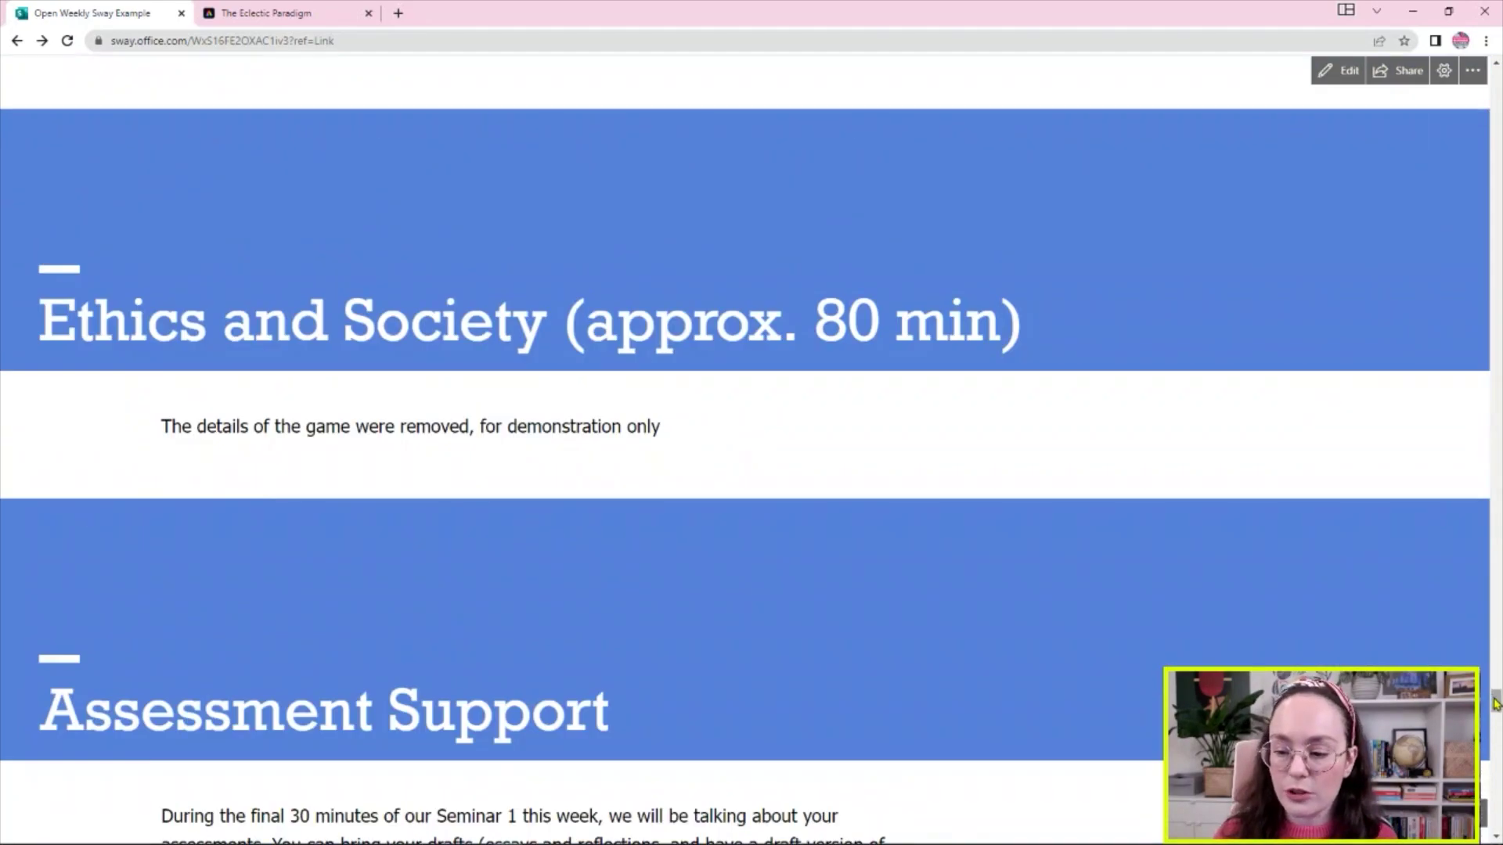
{"action": "left_click_drag", "start_coordinate": [1494, 702], "coordinate": [1461, 86]}
{"action": "scroll", "coordinate": [1308, 211], "scroll_direction": "up", "scroll_amount": 1}
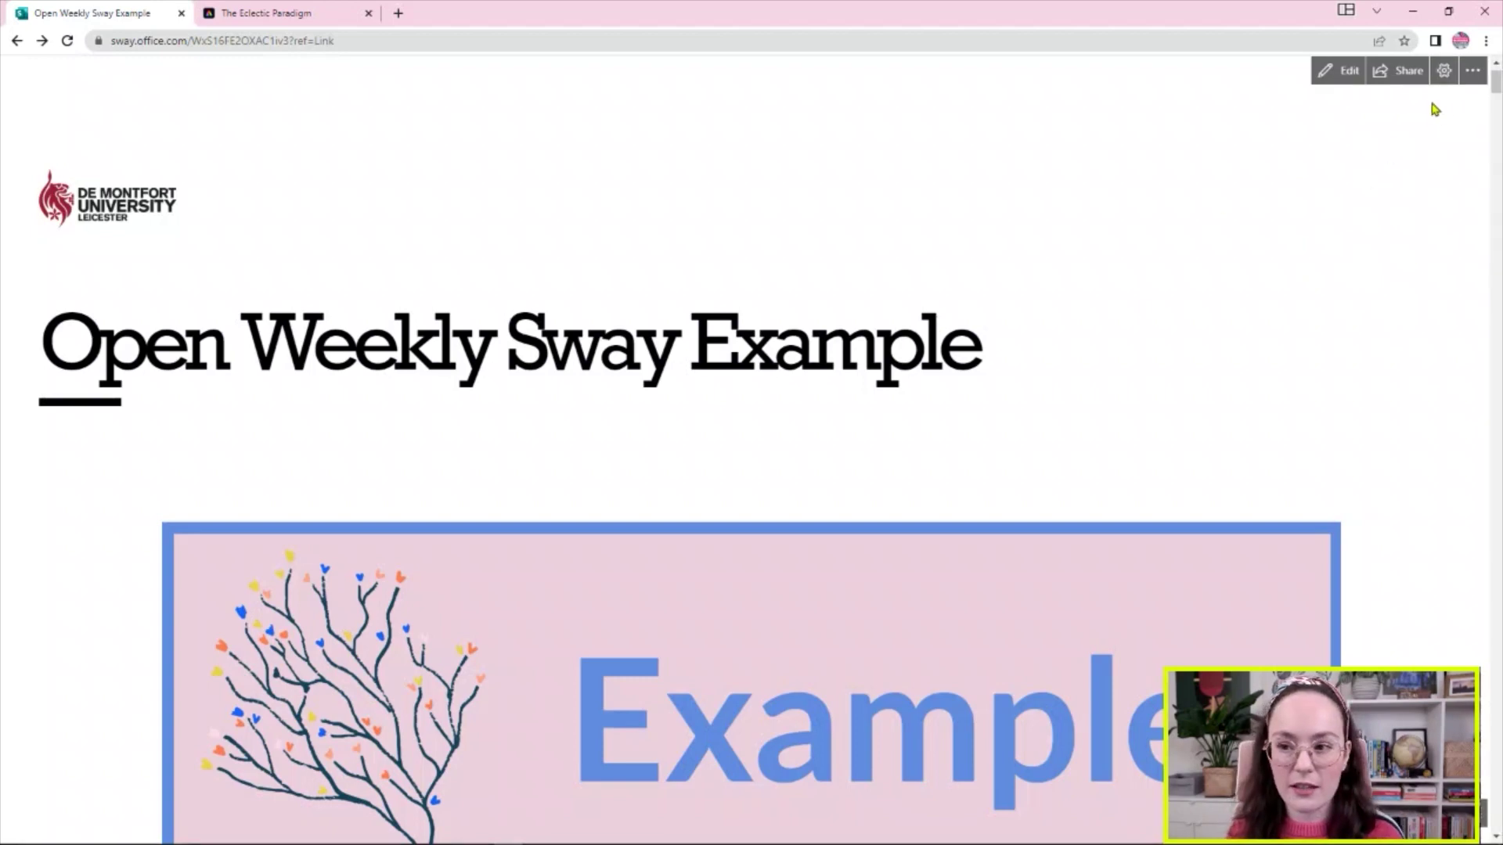
- Switch the Sway to the horizontal side-scrolling layout in its settings
{"action": "left_click", "coordinate": [1448, 71]}
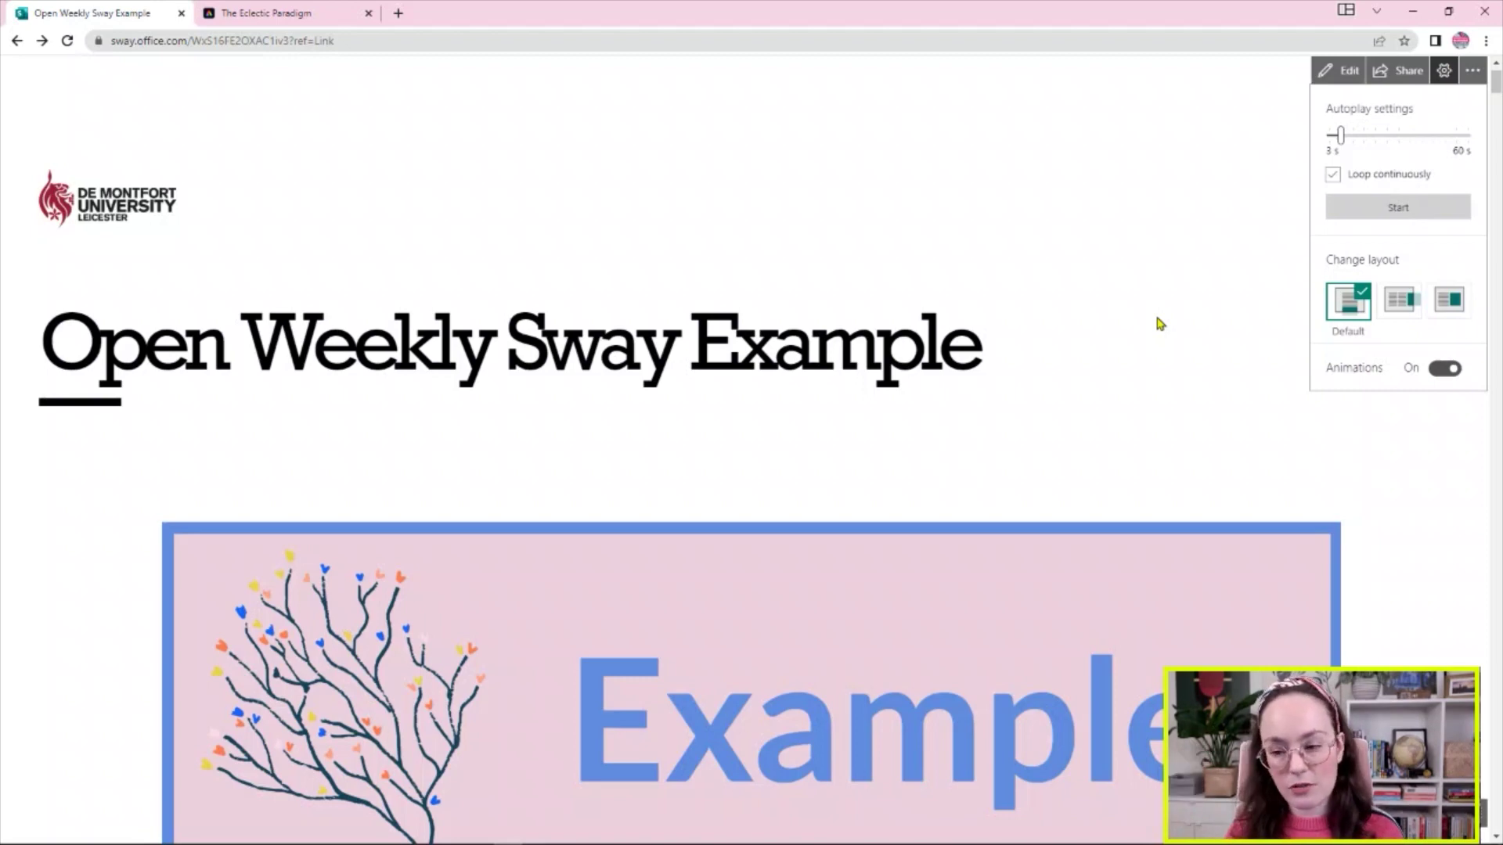
{"action": "left_click", "coordinate": [1386, 315]}
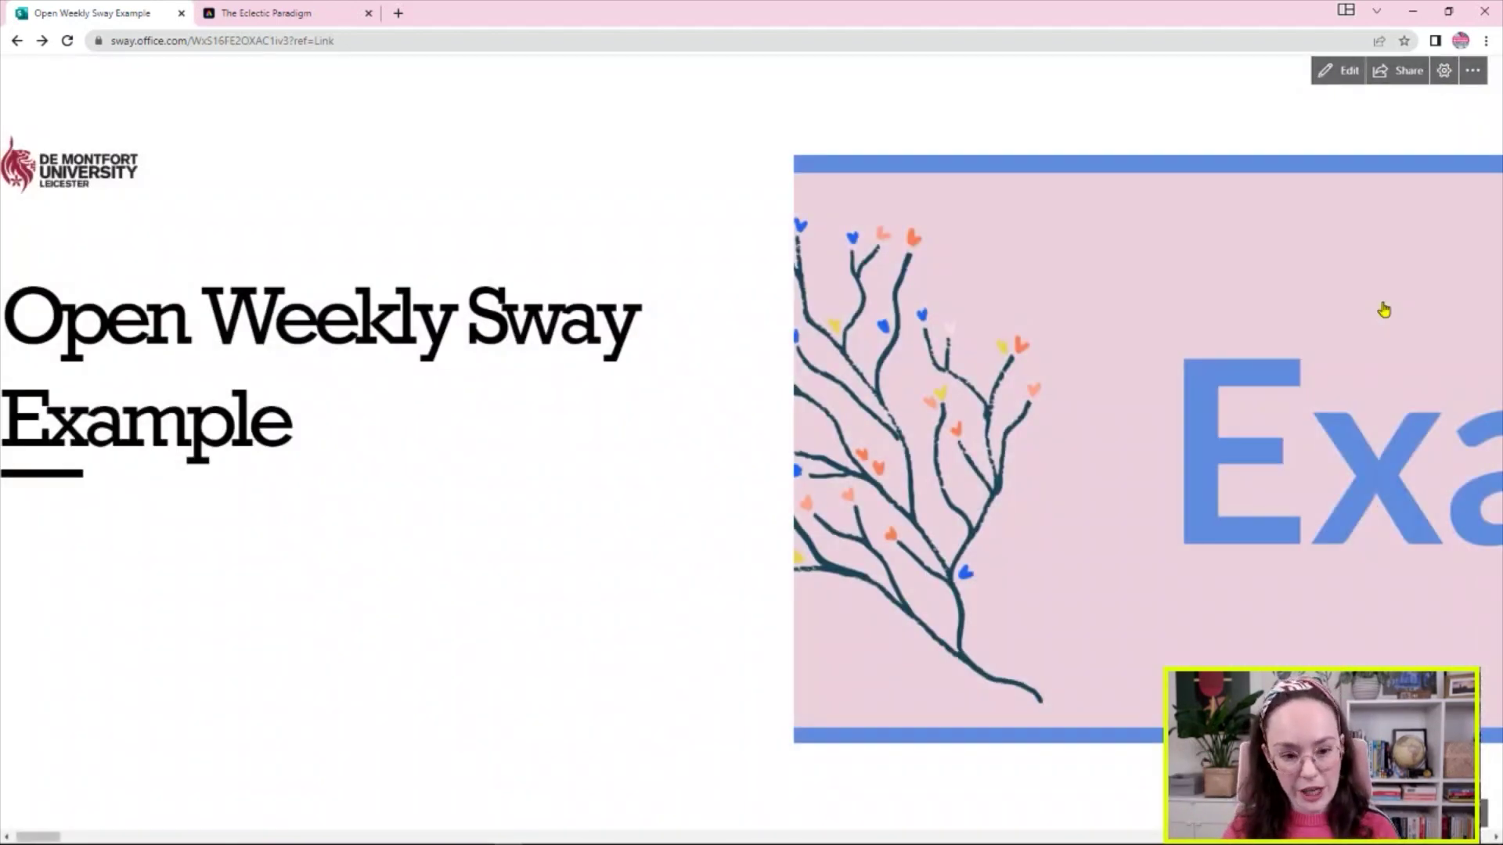
{"action": "scroll", "coordinate": [1197, 292], "scroll_direction": "down", "scroll_amount": 5}
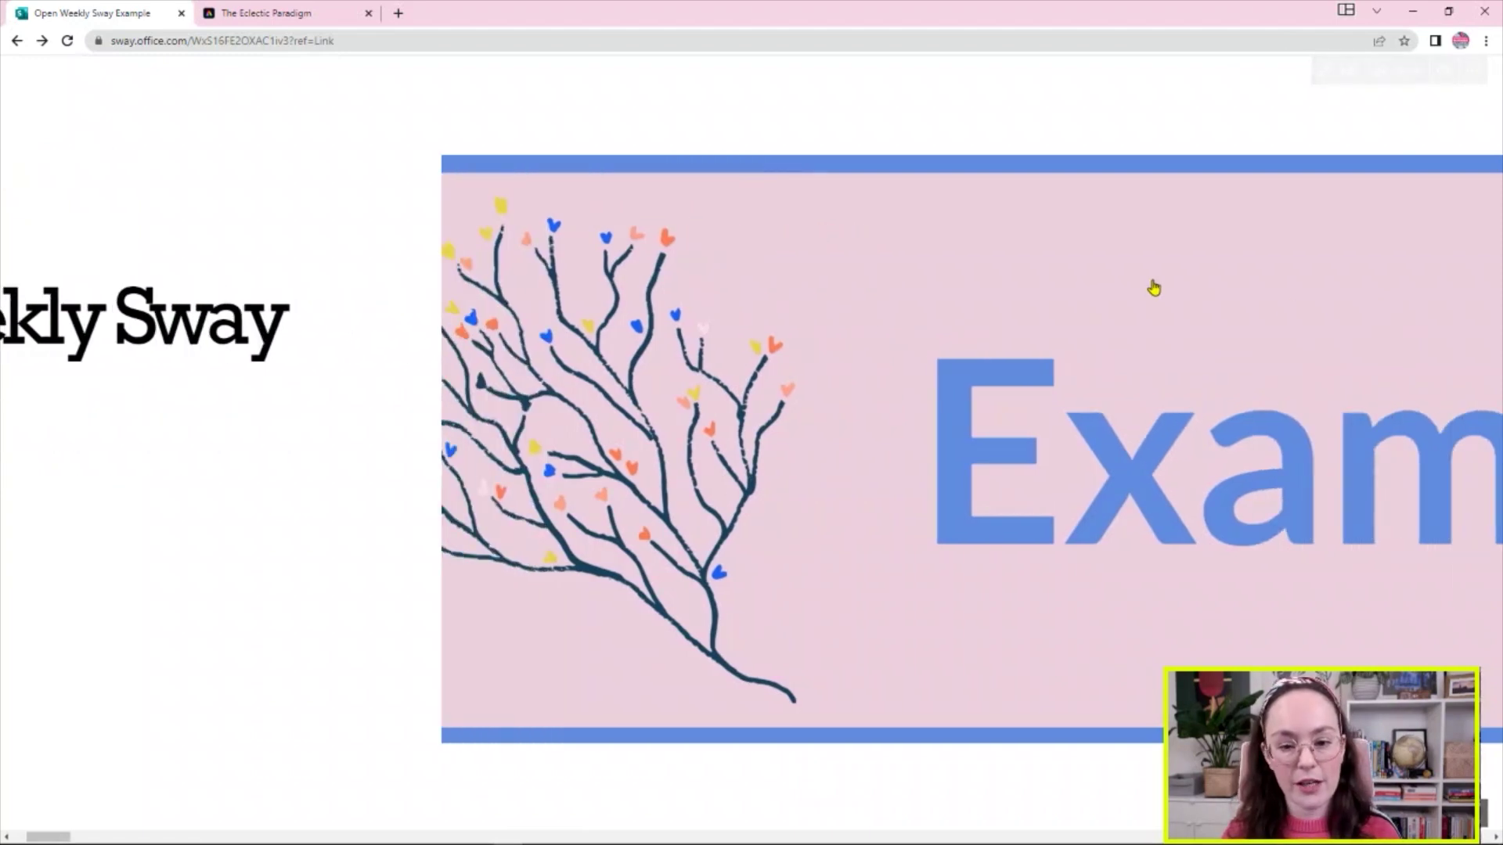
{"action": "scroll", "coordinate": [1157, 287], "scroll_direction": "down", "scroll_amount": 3}
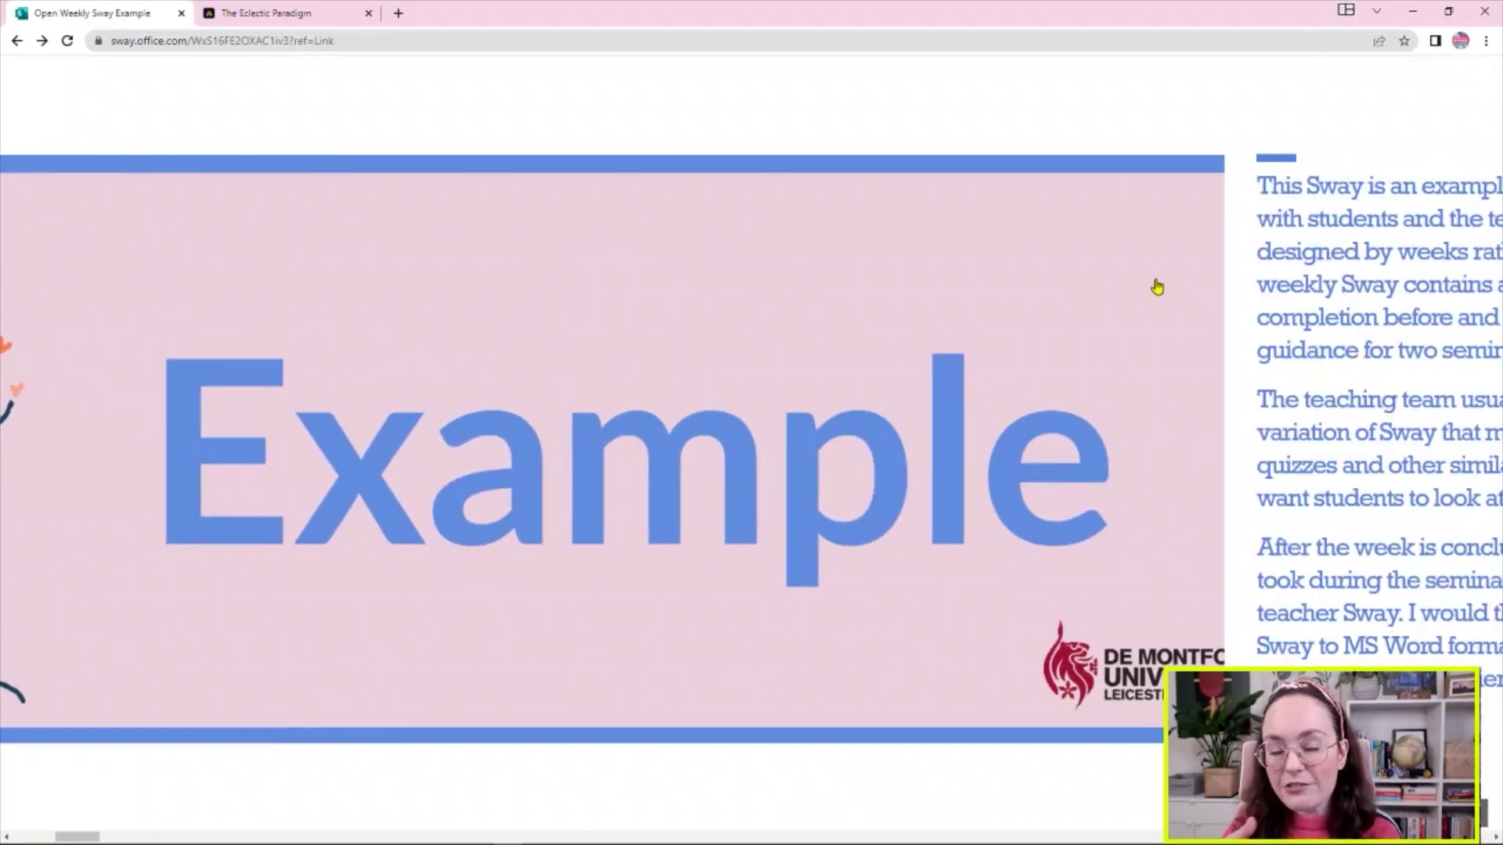
{"action": "scroll", "coordinate": [1156, 287], "scroll_direction": "down", "scroll_amount": 6}
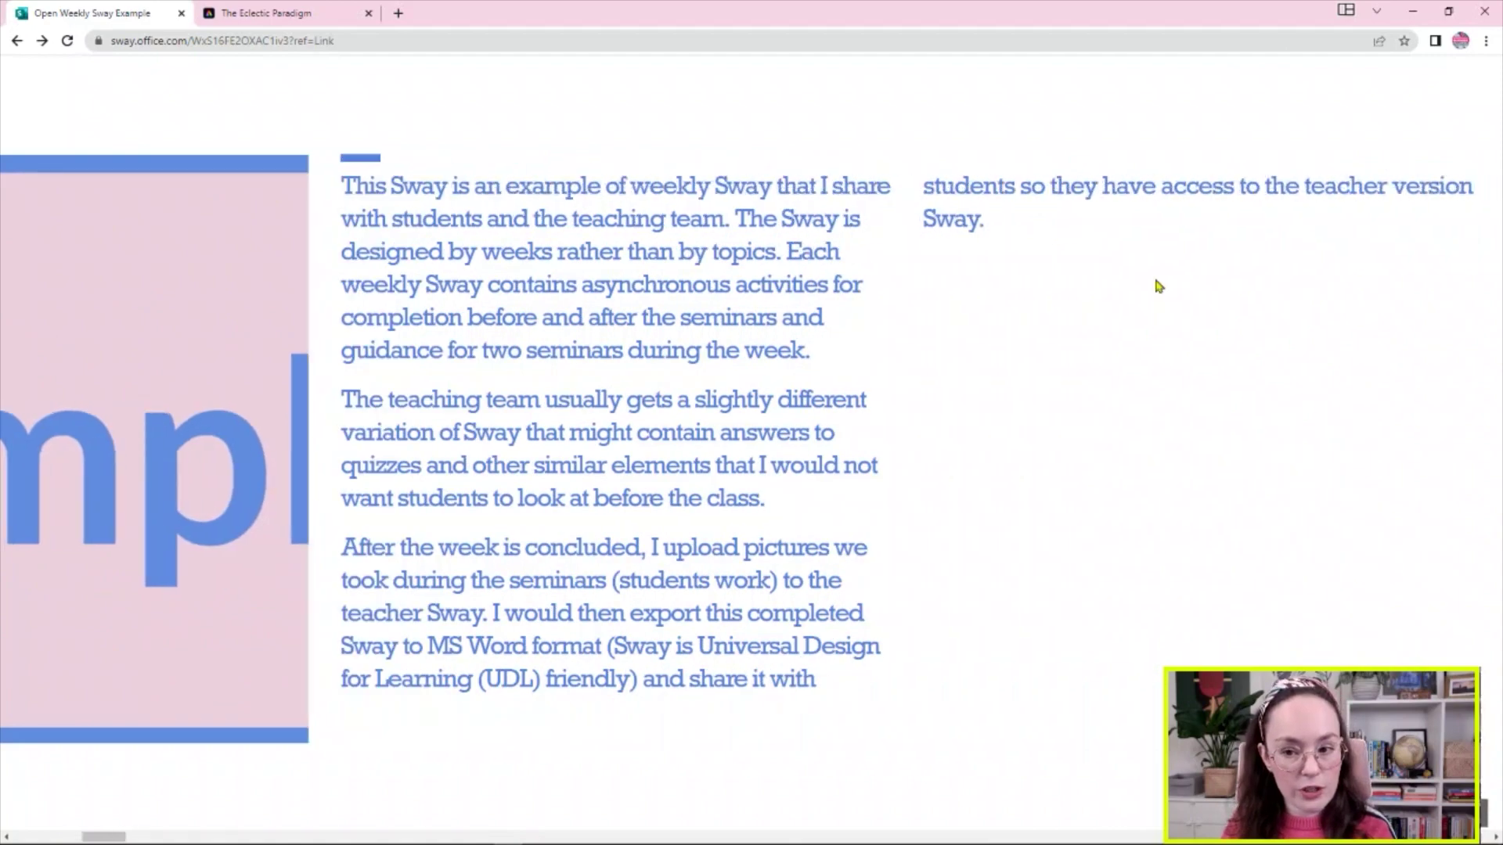
{"action": "scroll", "coordinate": [1156, 288], "scroll_direction": "down", "scroll_amount": 8}
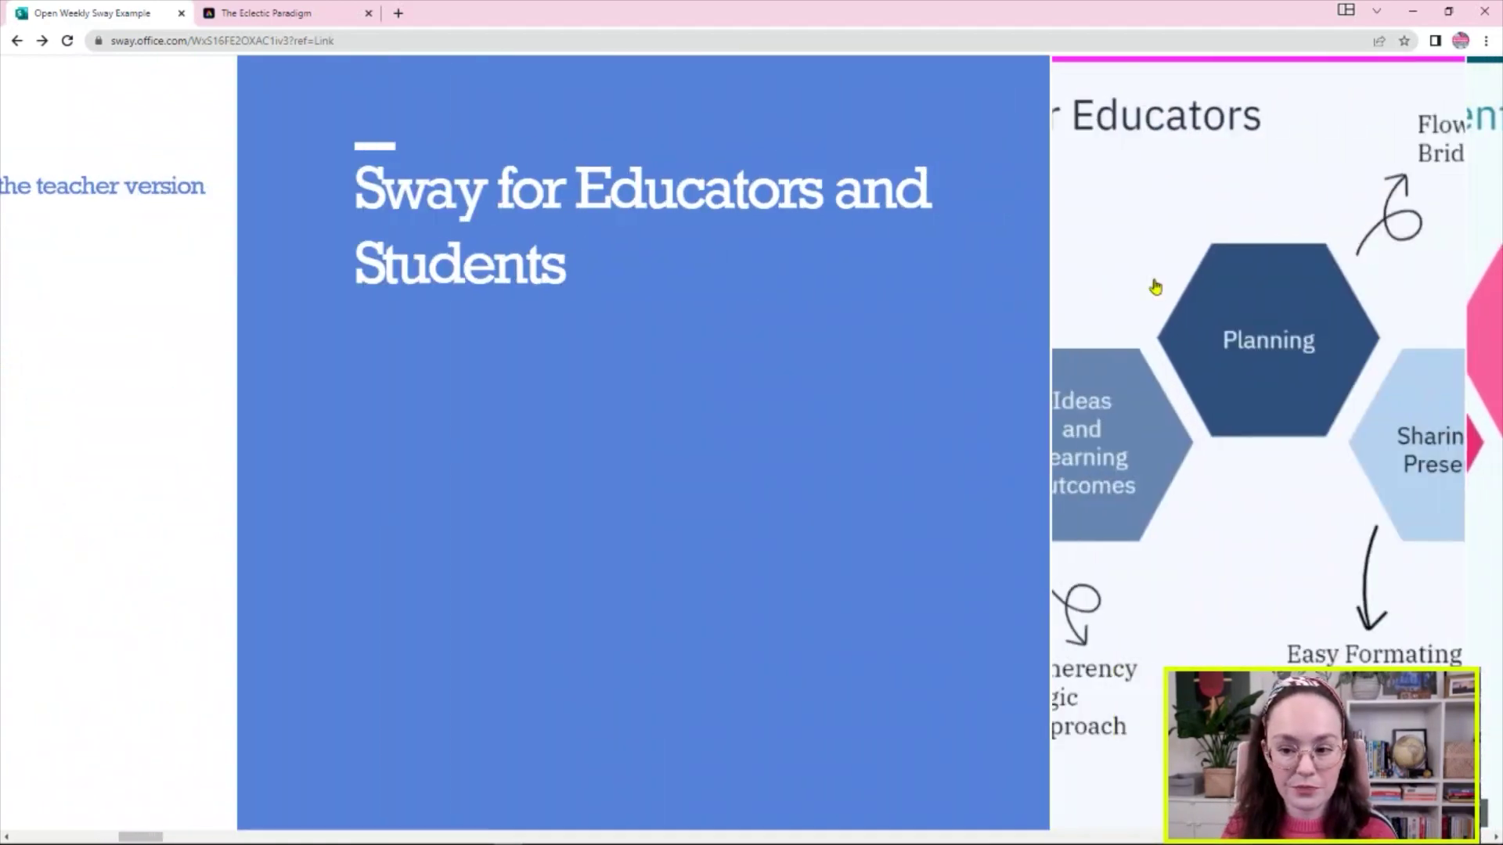
- Move sideways to the Drivers of Globalisation task and view its concept-map illustration full-window, then close it
{"action": "scroll", "coordinate": [1155, 286], "scroll_direction": "down", "scroll_amount": 8}
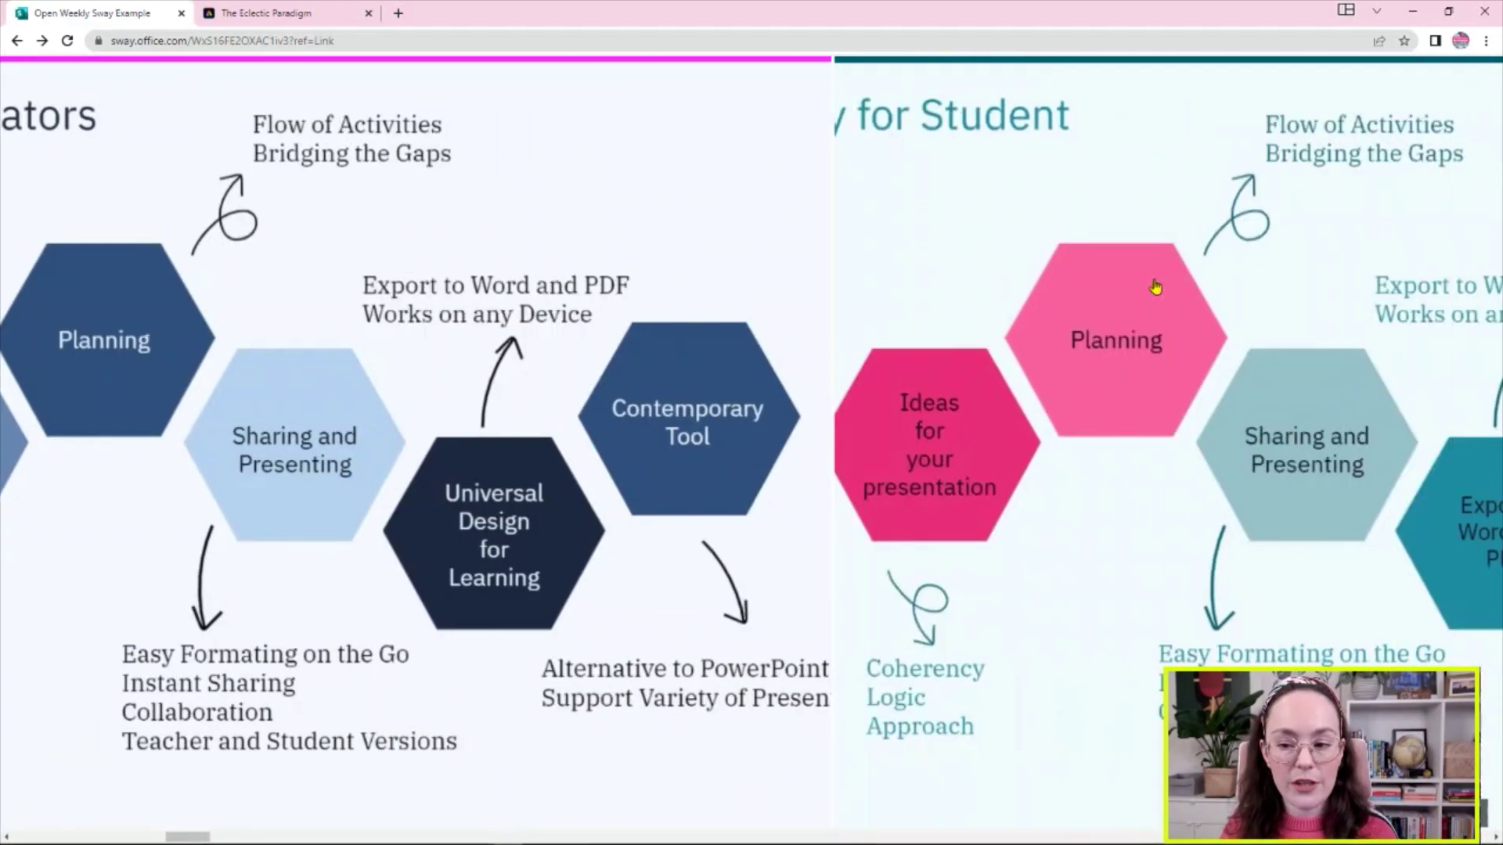
{"action": "scroll", "coordinate": [1151, 278], "scroll_direction": "down", "scroll_amount": 8}
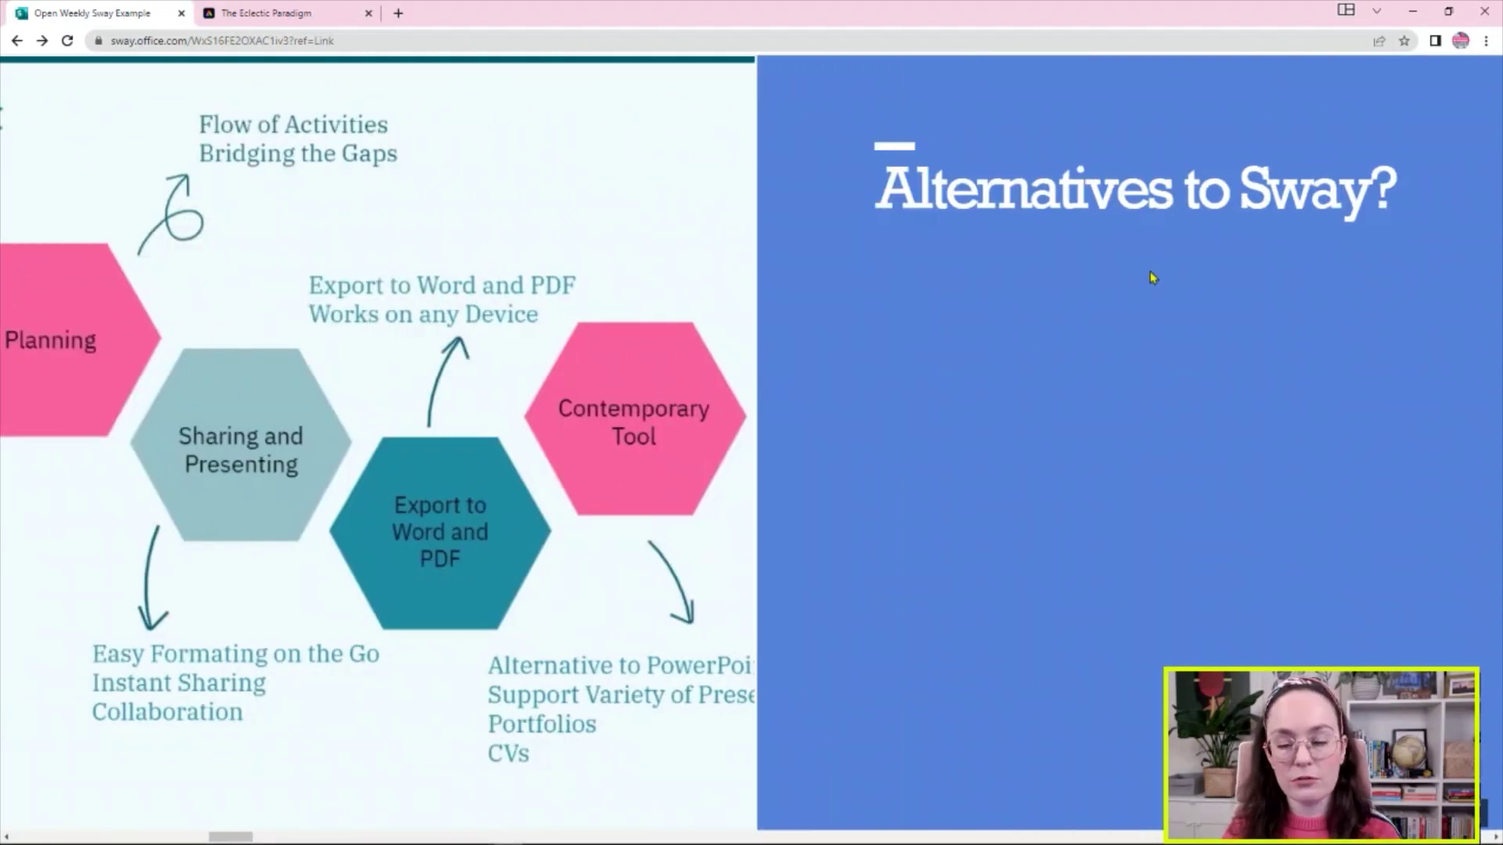
{"action": "scroll", "coordinate": [1149, 271], "scroll_direction": "down", "scroll_amount": 8}
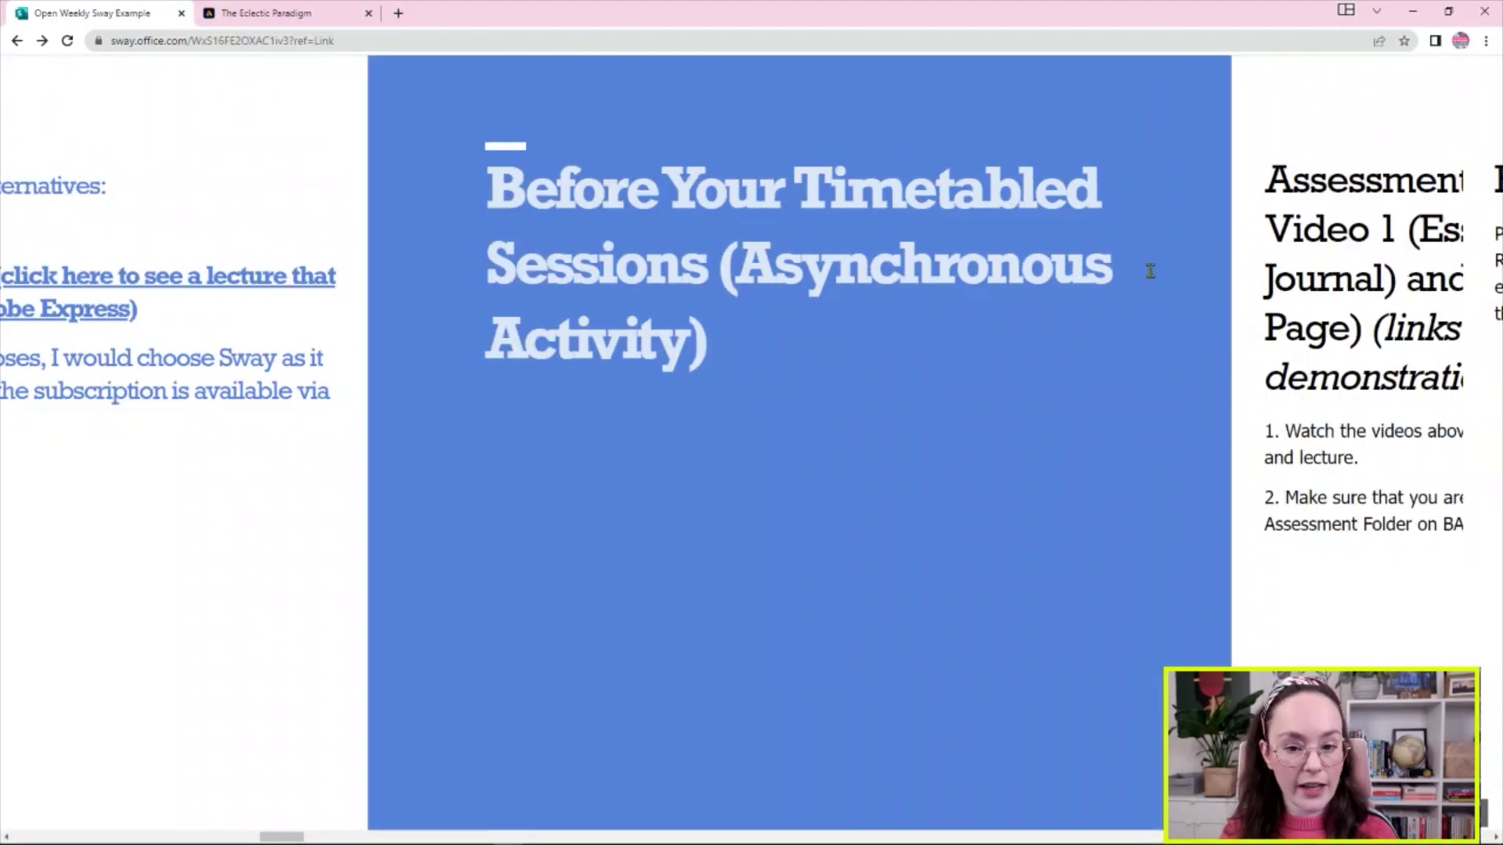
{"action": "scroll", "coordinate": [1162, 283], "scroll_direction": "down", "scroll_amount": 8}
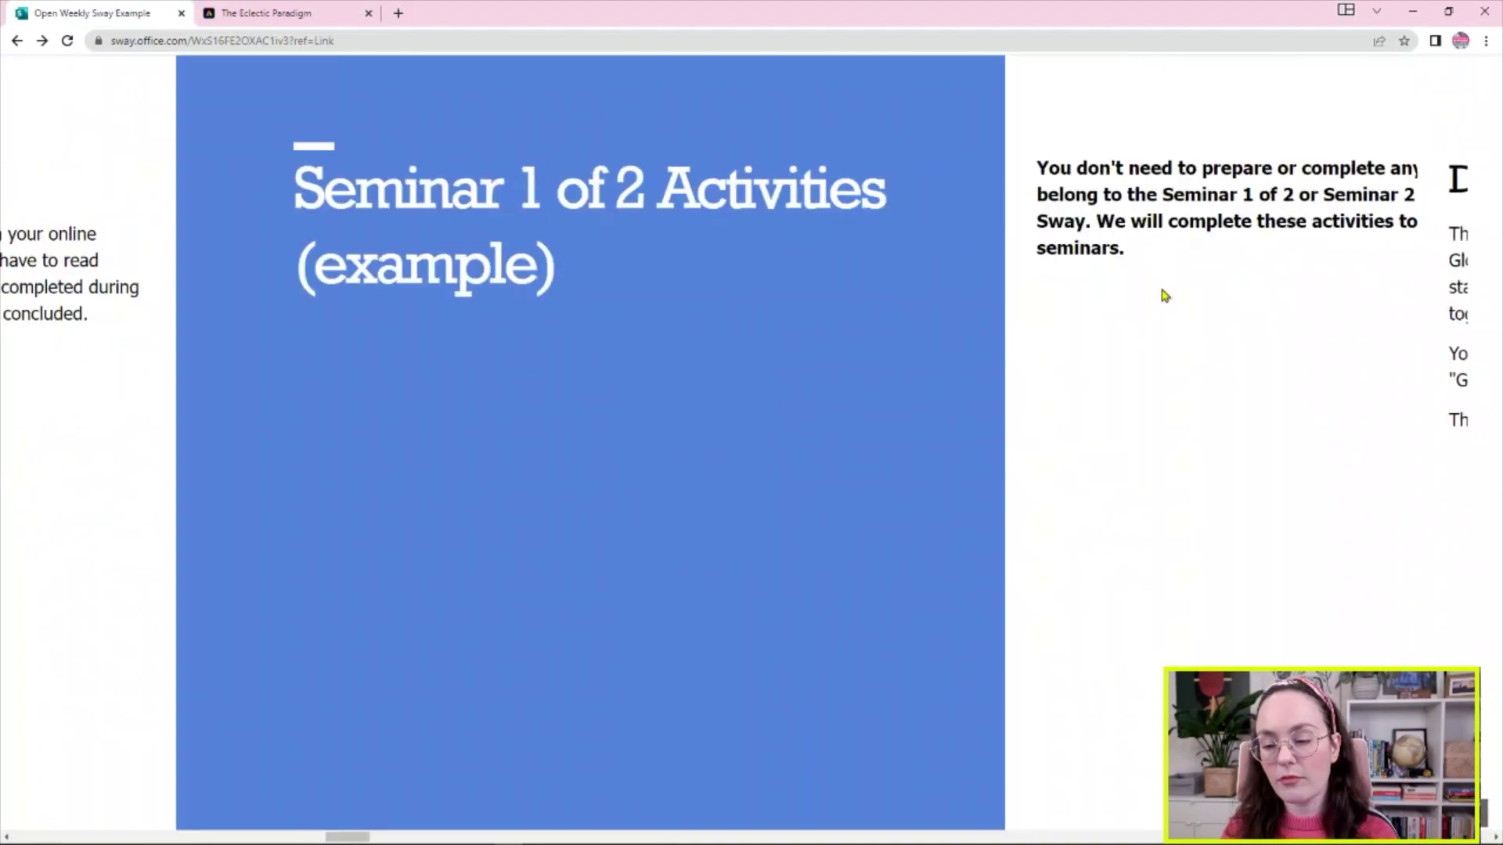
{"action": "scroll", "coordinate": [1161, 290], "scroll_direction": "down", "scroll_amount": 8}
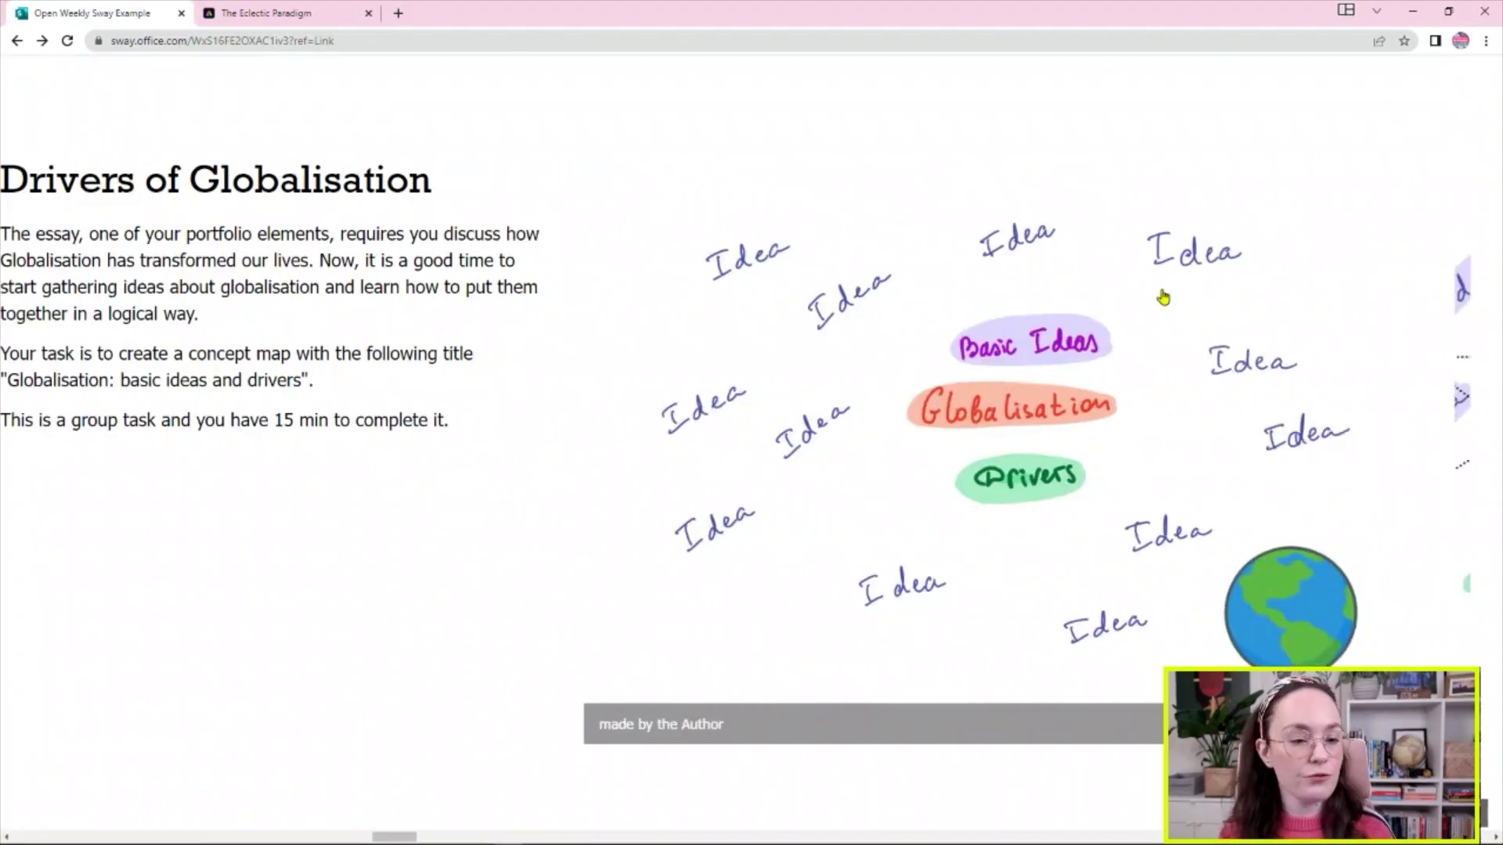
{"action": "left_click", "coordinate": [1053, 366]}
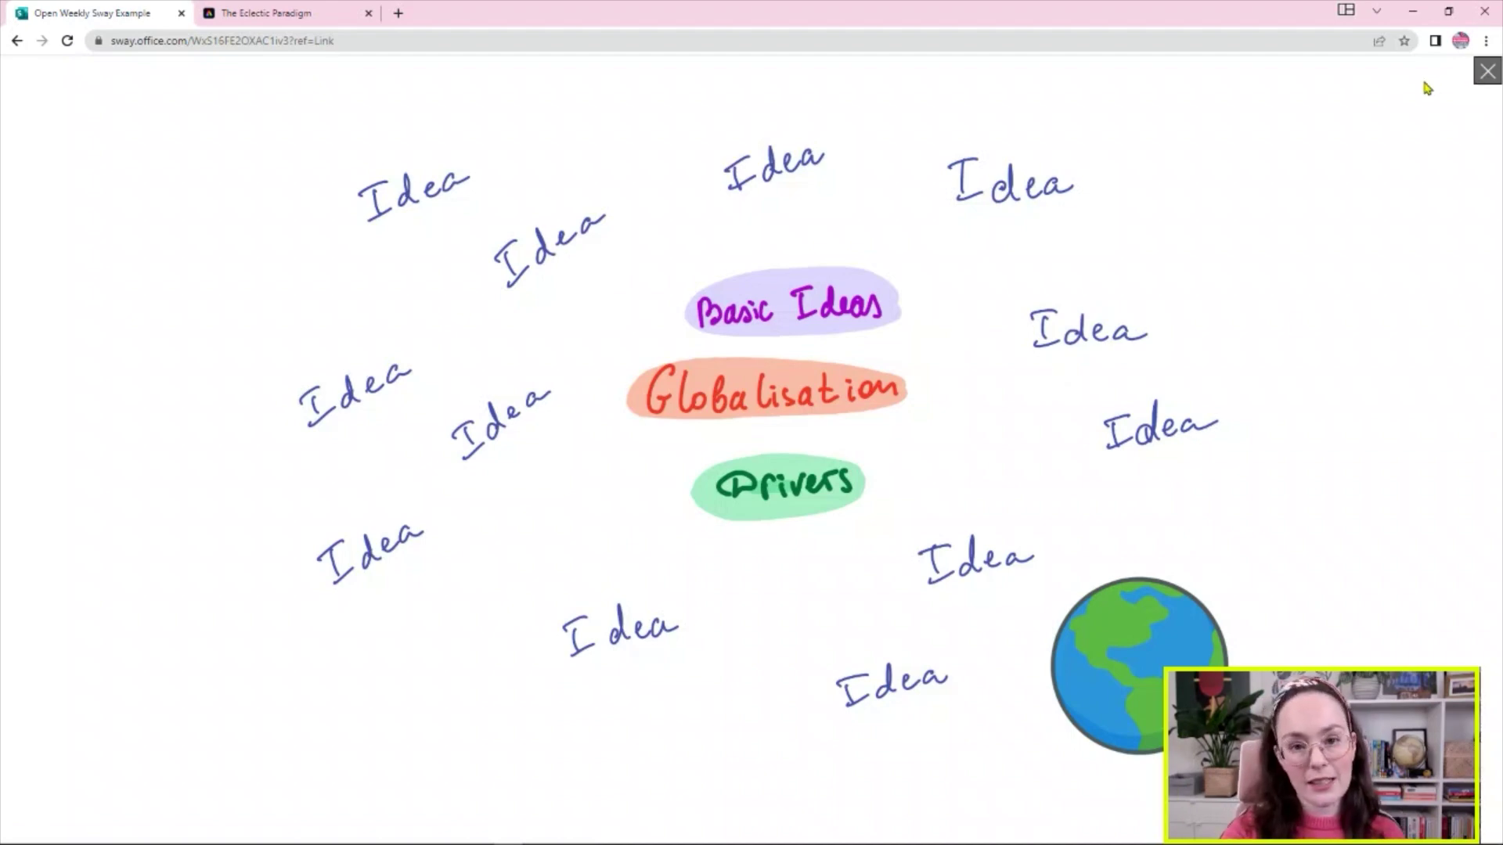
{"action": "left_click", "coordinate": [1487, 71]}
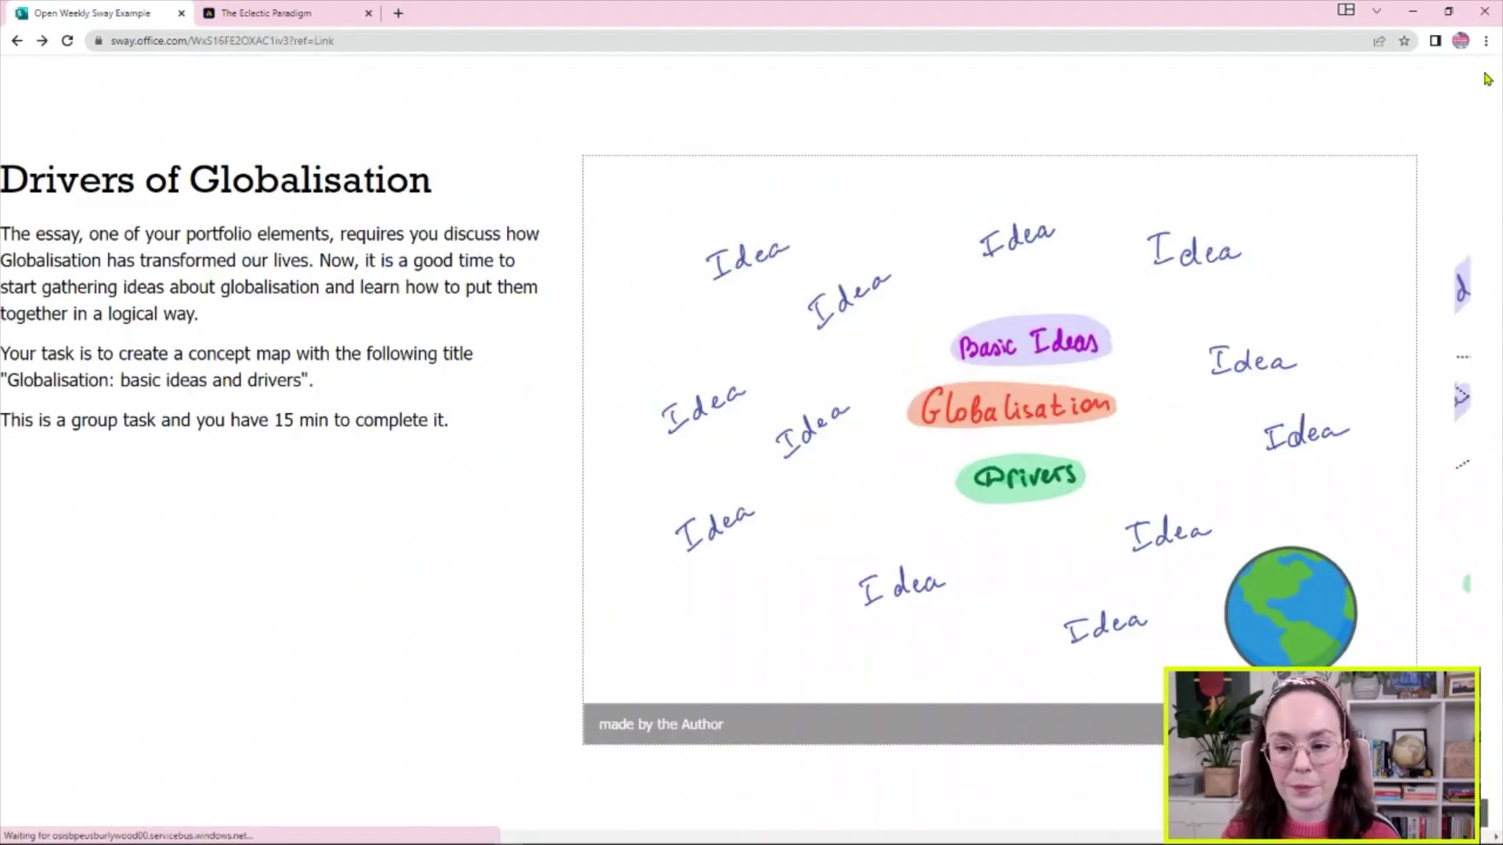
- Switch the Sway to the slide-by-slide layout and jump back to the title slide
{"action": "left_click", "coordinate": [1444, 71]}
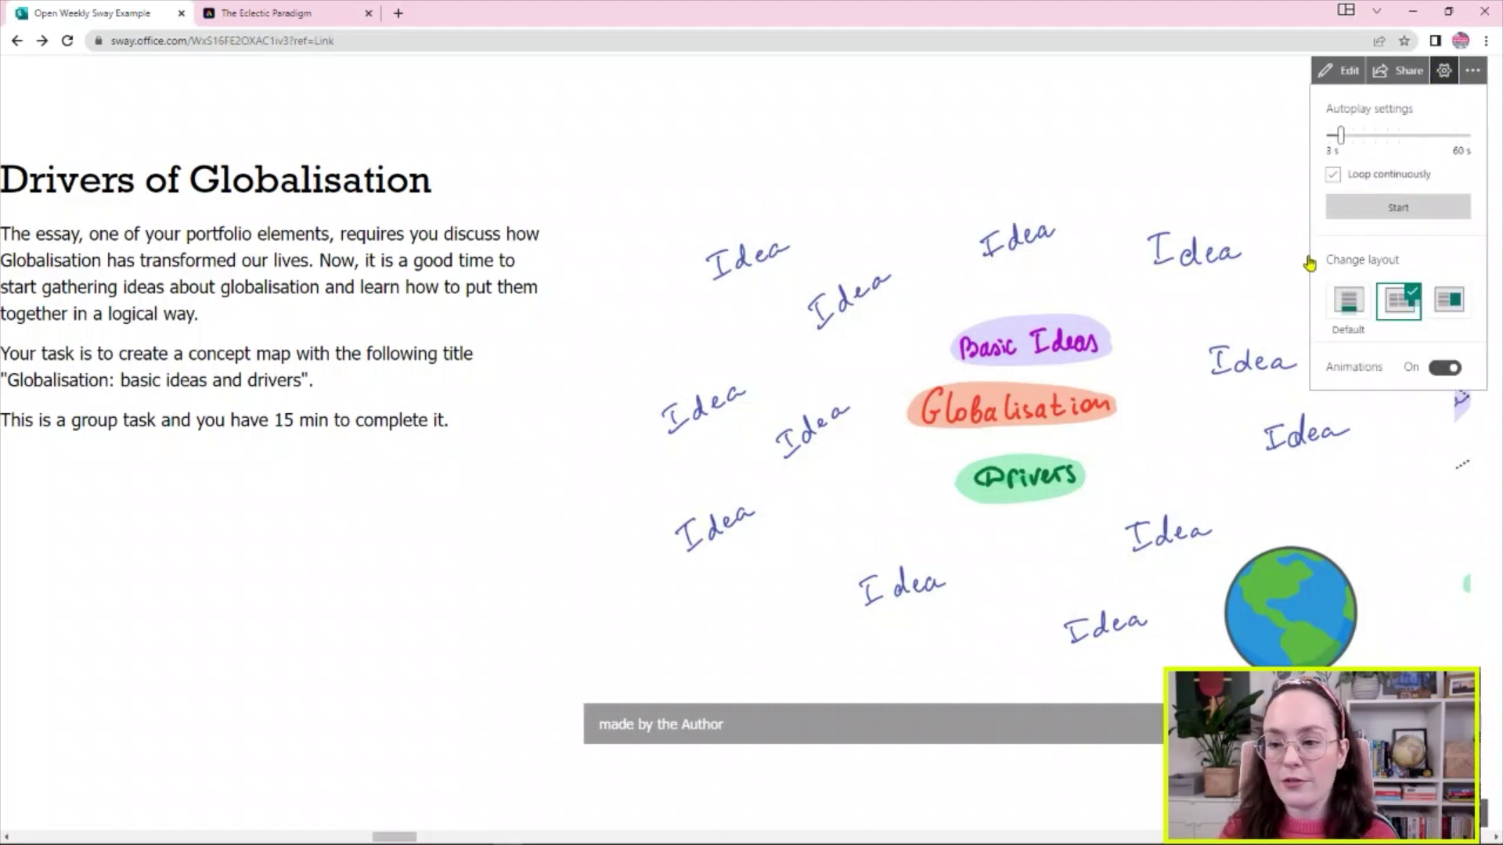
{"action": "left_click", "coordinate": [1449, 298]}
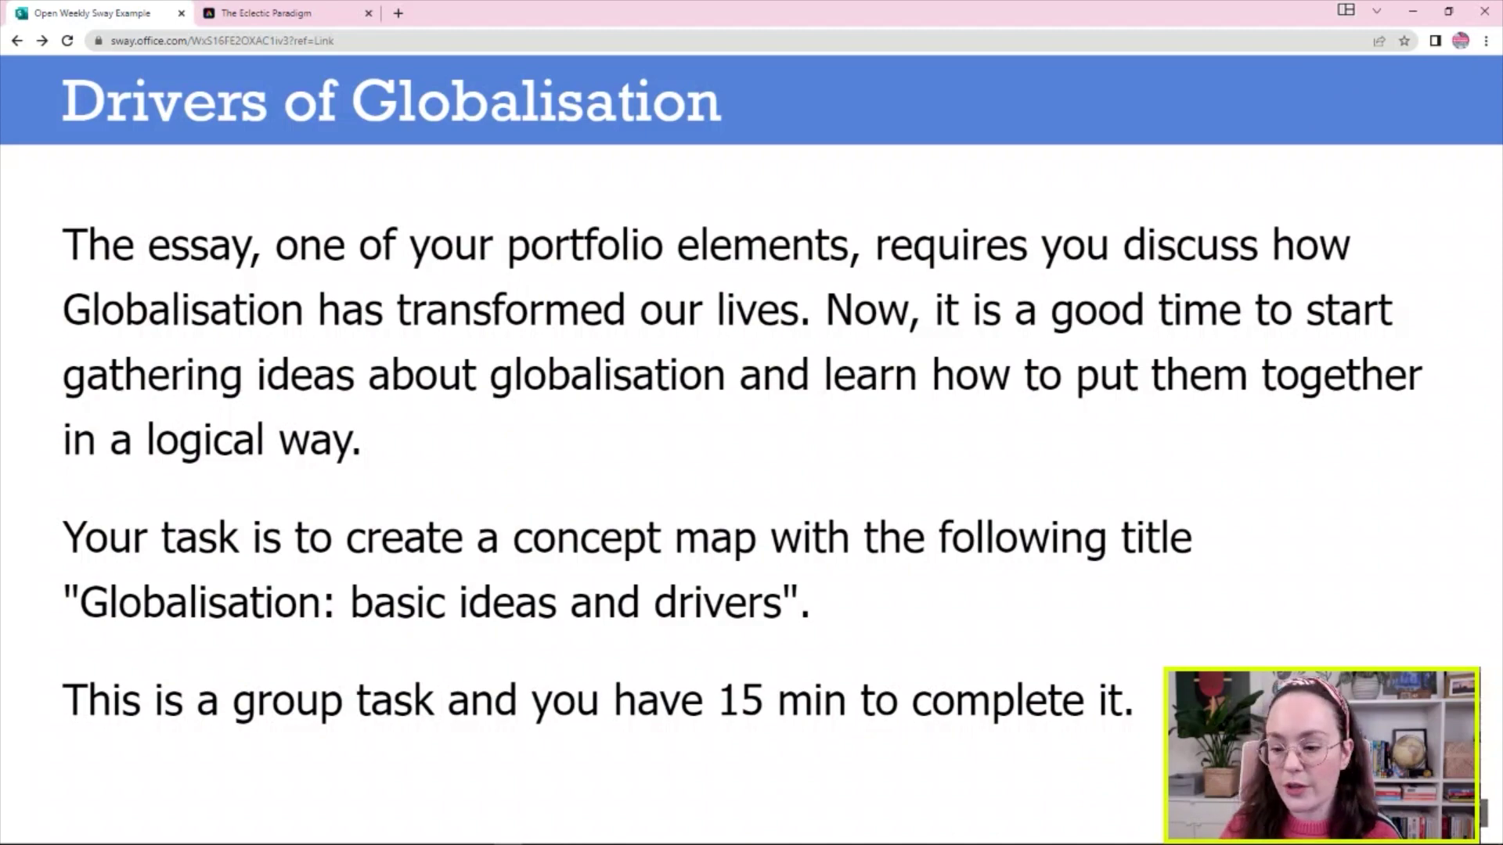
{"action": "left_click", "coordinate": [783, 842]}
{"action": "scroll", "coordinate": [119, 380], "scroll_direction": "up", "scroll_amount": 3}
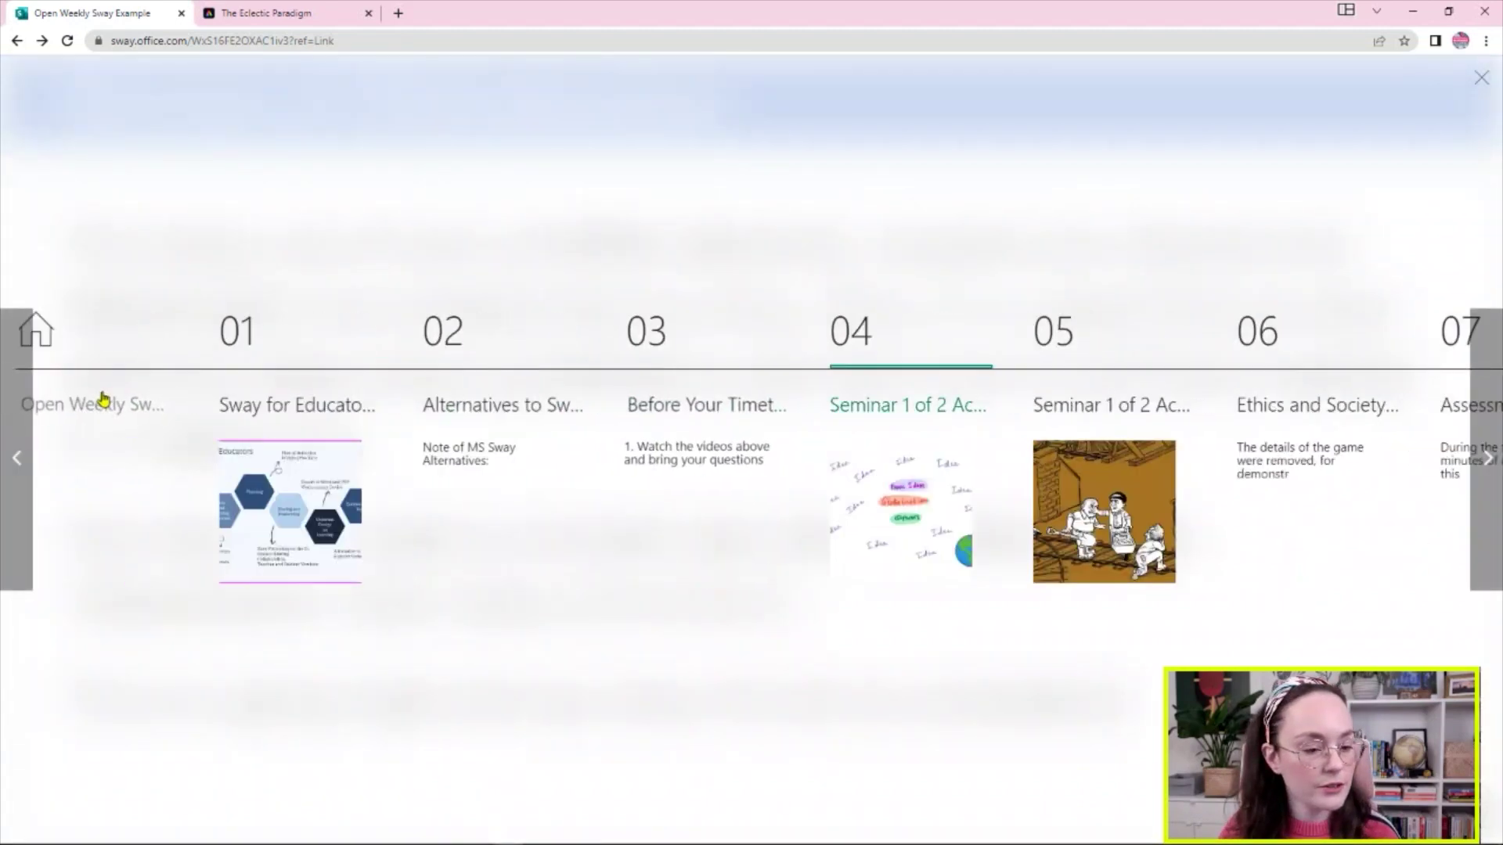
{"action": "left_click", "coordinate": [102, 398]}
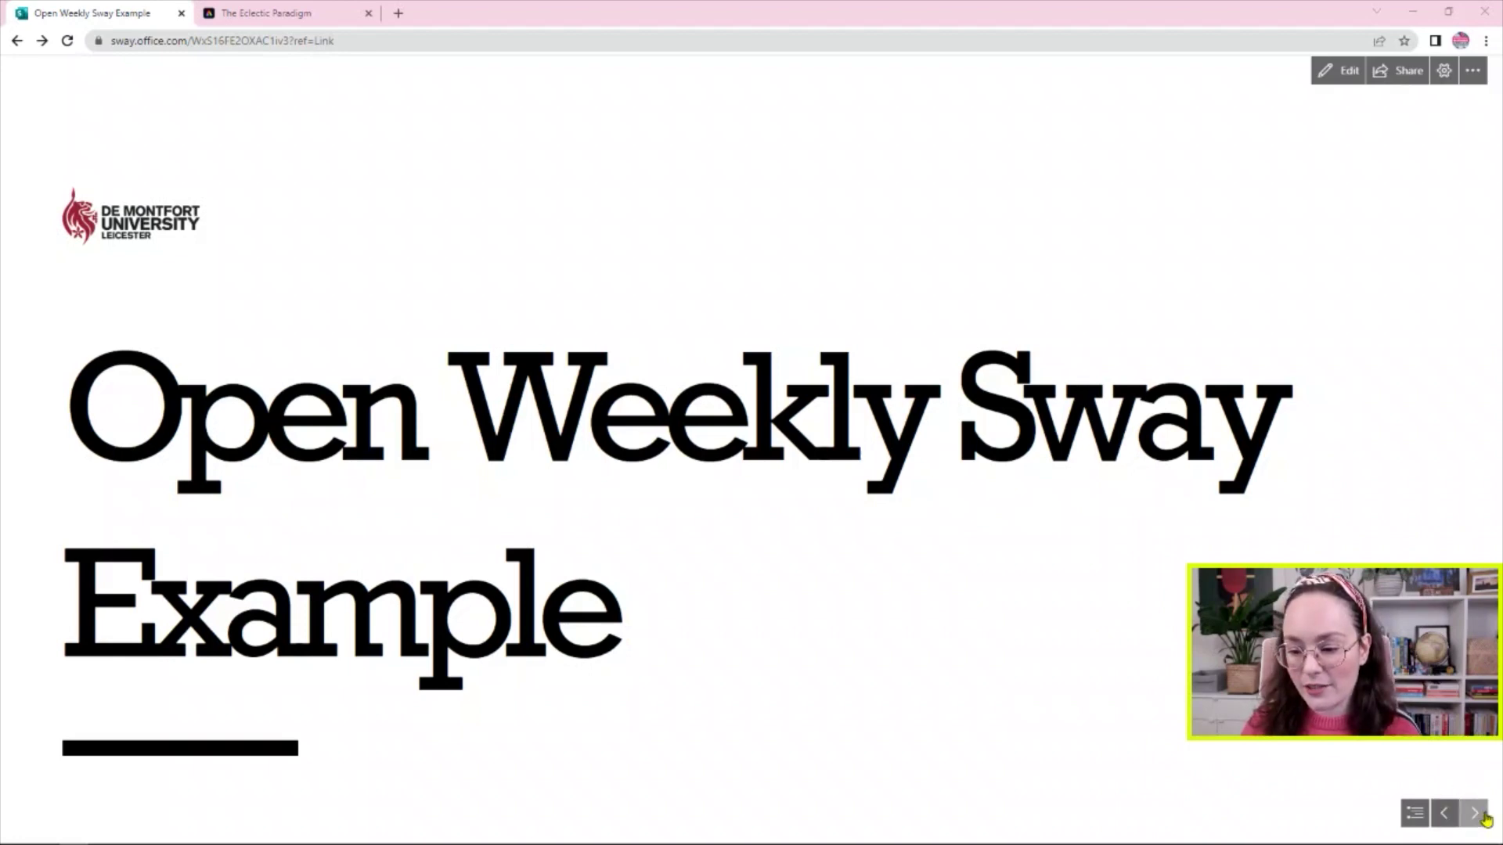
- Browse the section overview, then return to the 'Open Weekly Sway Example' title slide
{"action": "left_click", "coordinate": [1414, 815]}
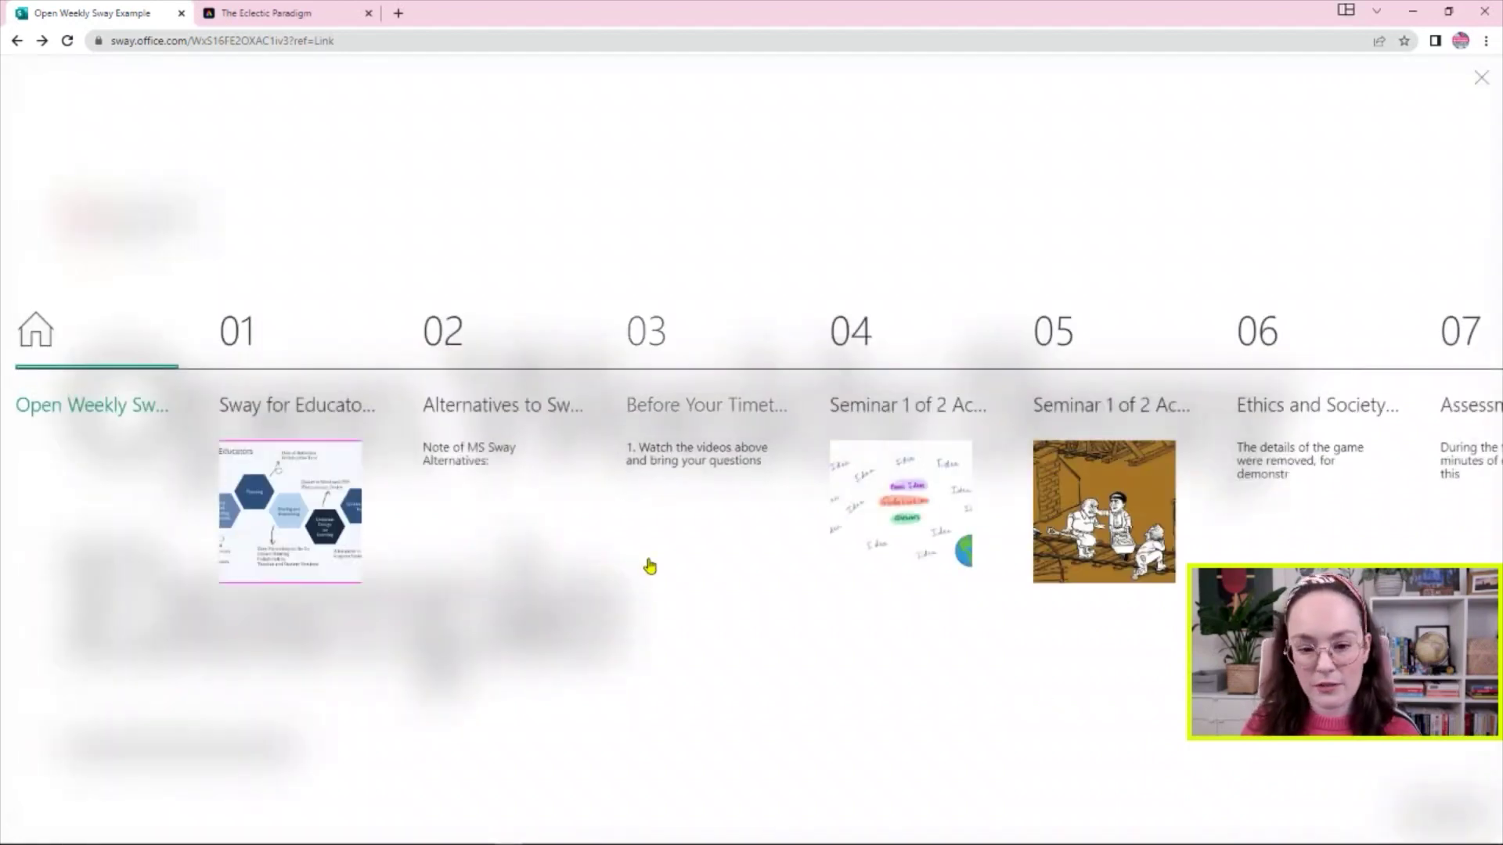
{"action": "scroll", "coordinate": [548, 446], "scroll_direction": "down", "scroll_amount": 2}
{"action": "scroll", "coordinate": [588, 444], "scroll_direction": "up", "scroll_amount": 2}
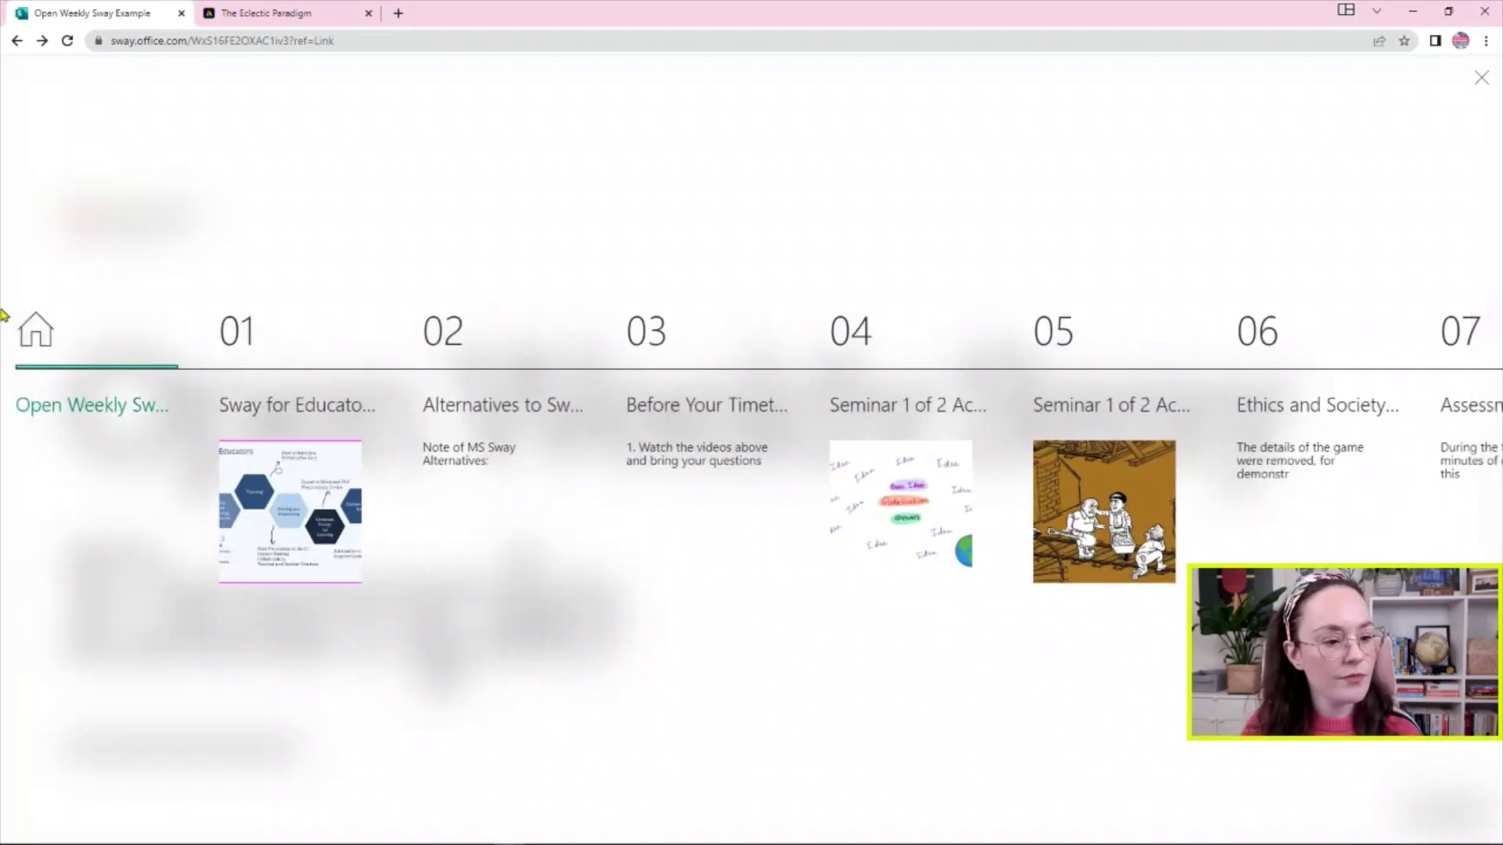
{"action": "left_click", "coordinate": [38, 332]}
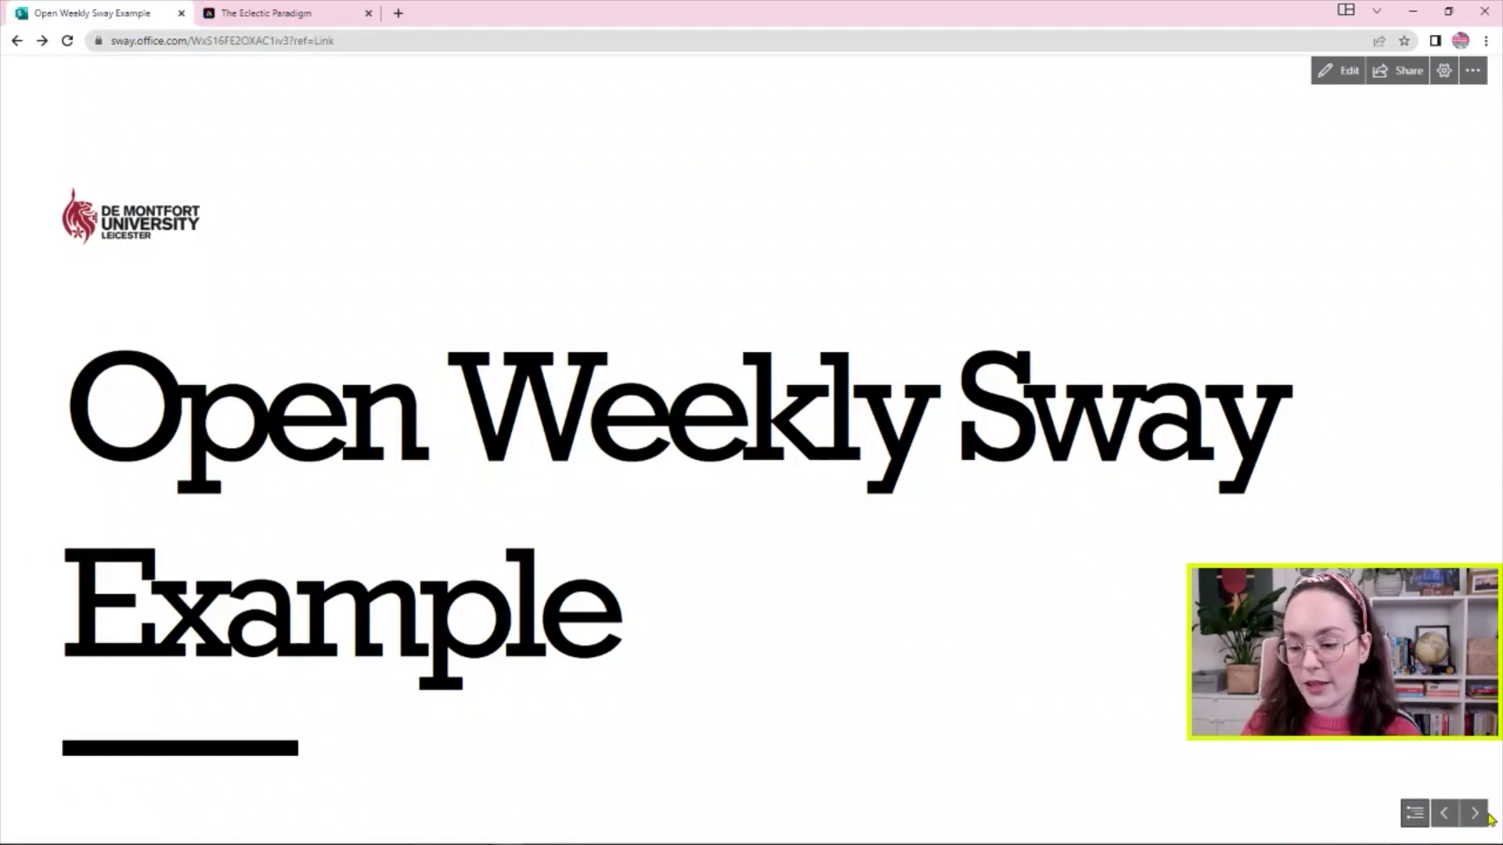
- Step through the sections from the introduction to the Drivers of Globalisation concept map
{"action": "left_click", "coordinate": [1476, 814]}
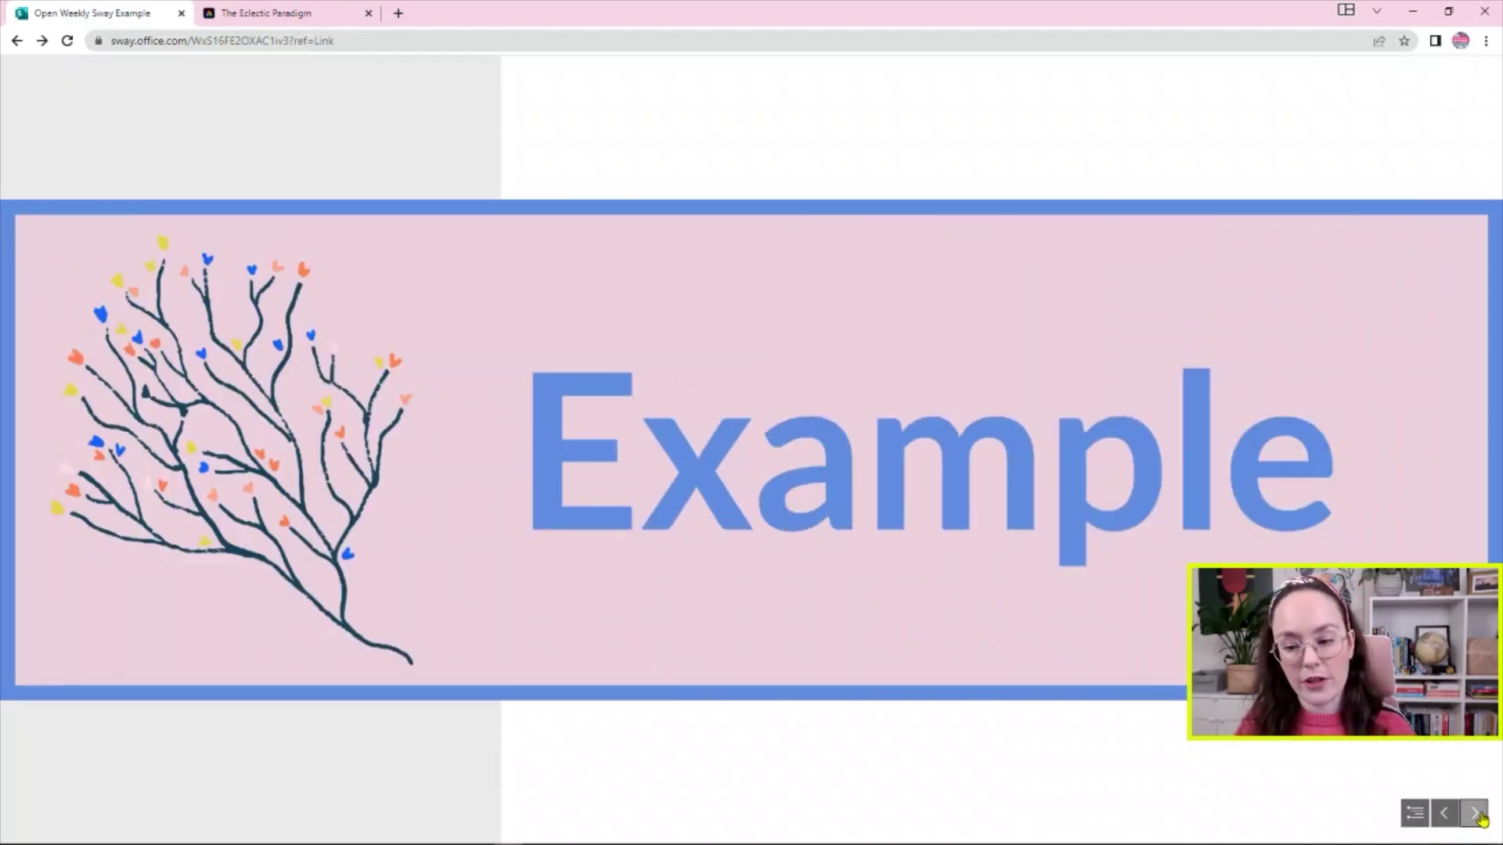
{"action": "left_click", "coordinate": [1476, 814]}
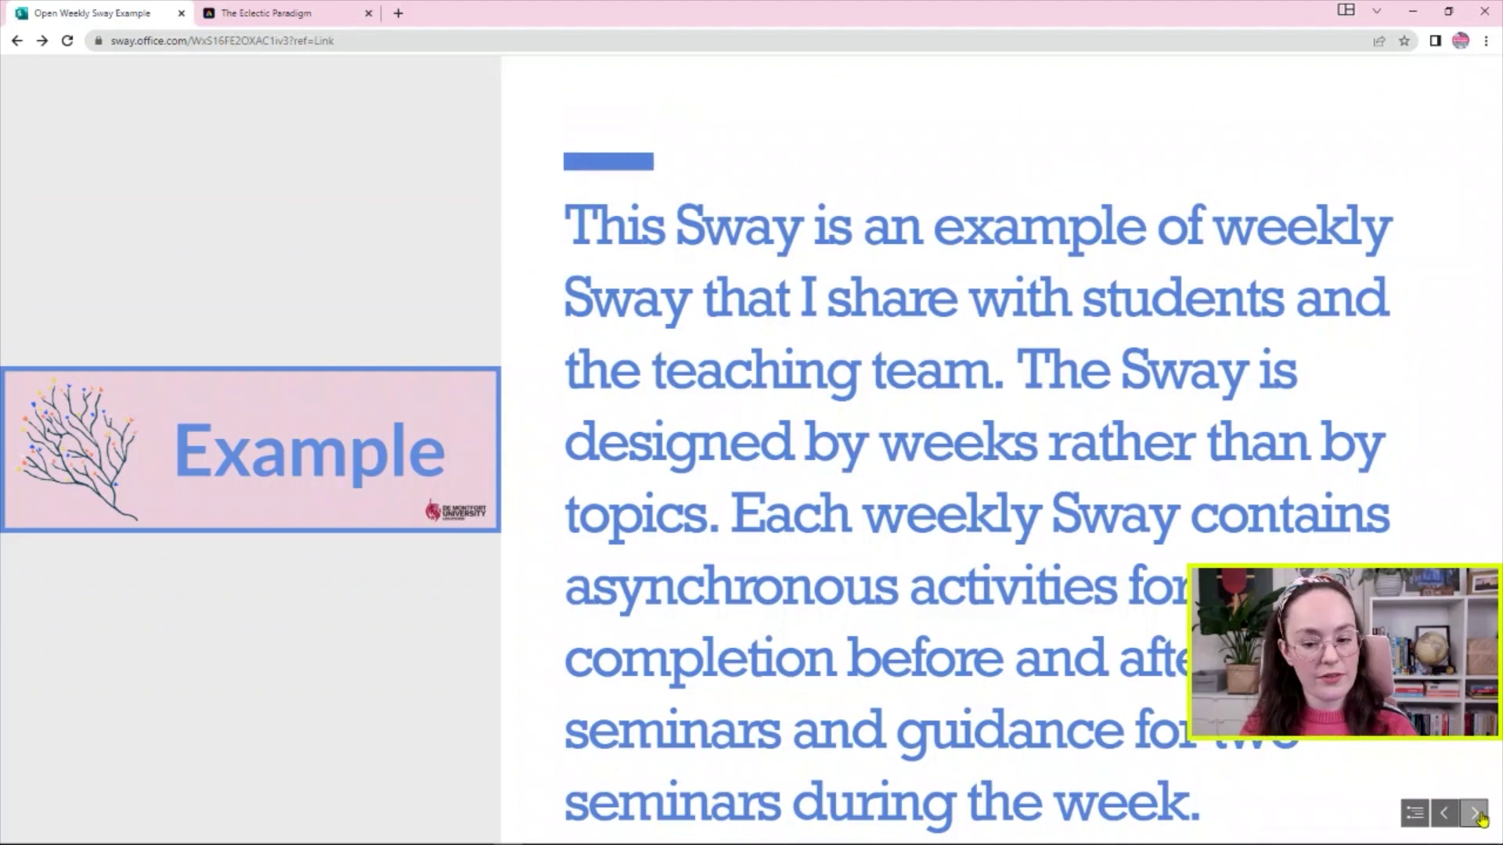
{"action": "left_click", "coordinate": [1476, 813]}
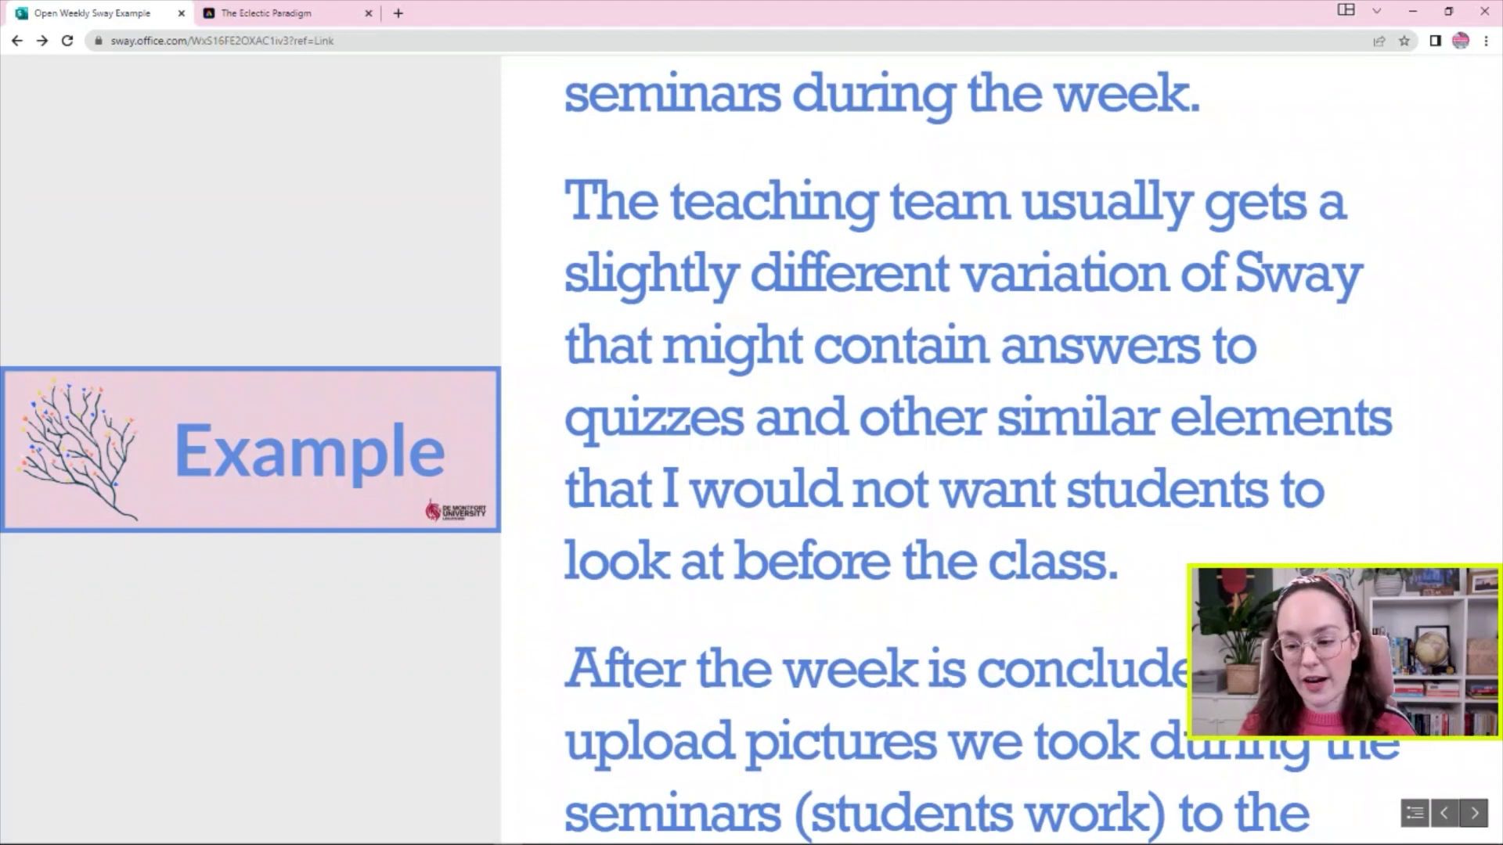
{"action": "left_click", "coordinate": [1473, 813]}
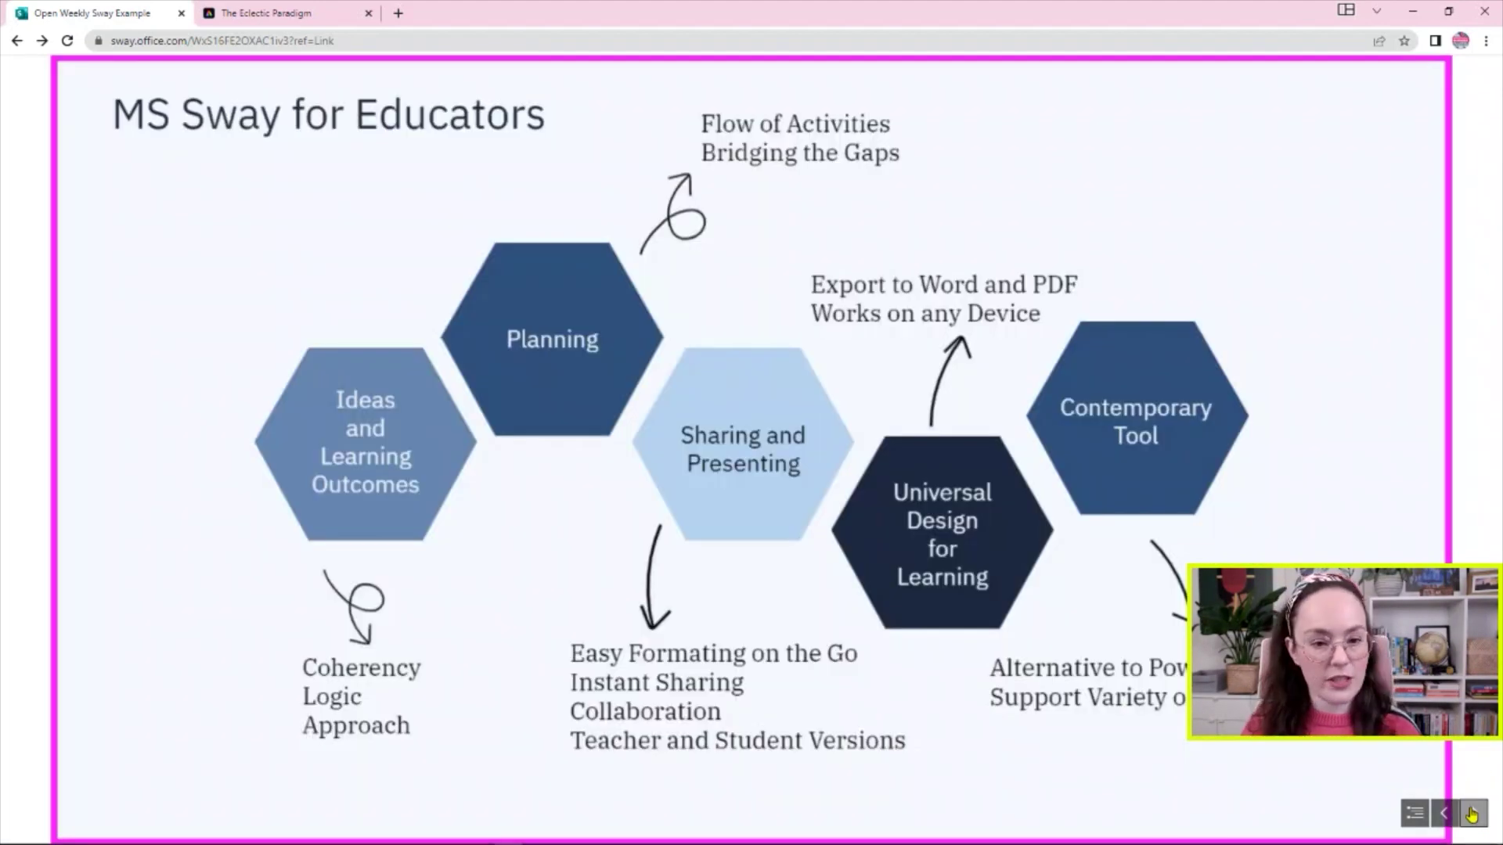
{"action": "left_click", "coordinate": [1471, 813]}
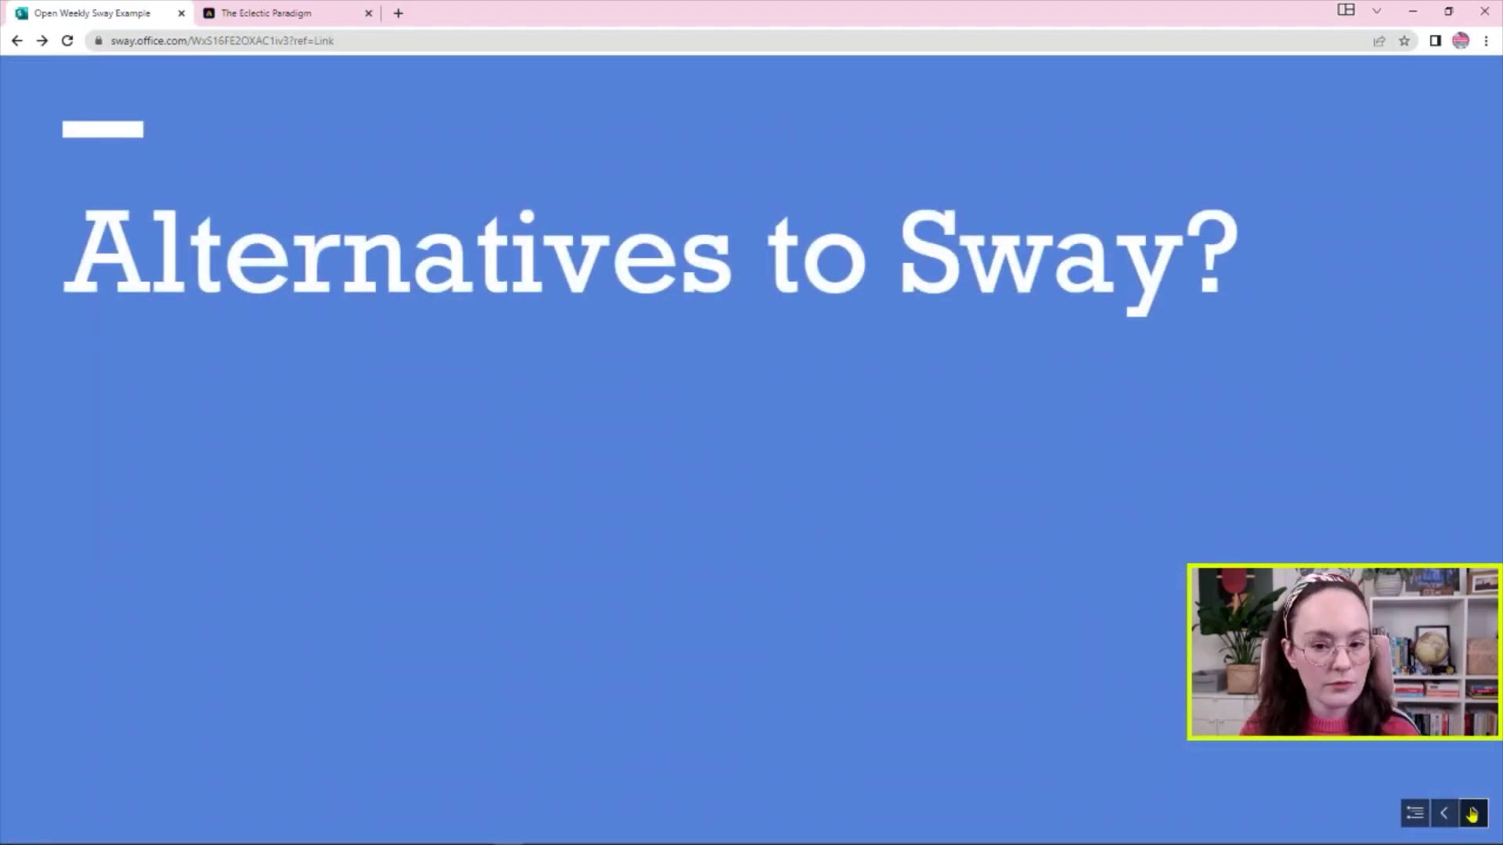
{"action": "left_click", "coordinate": [1472, 814]}
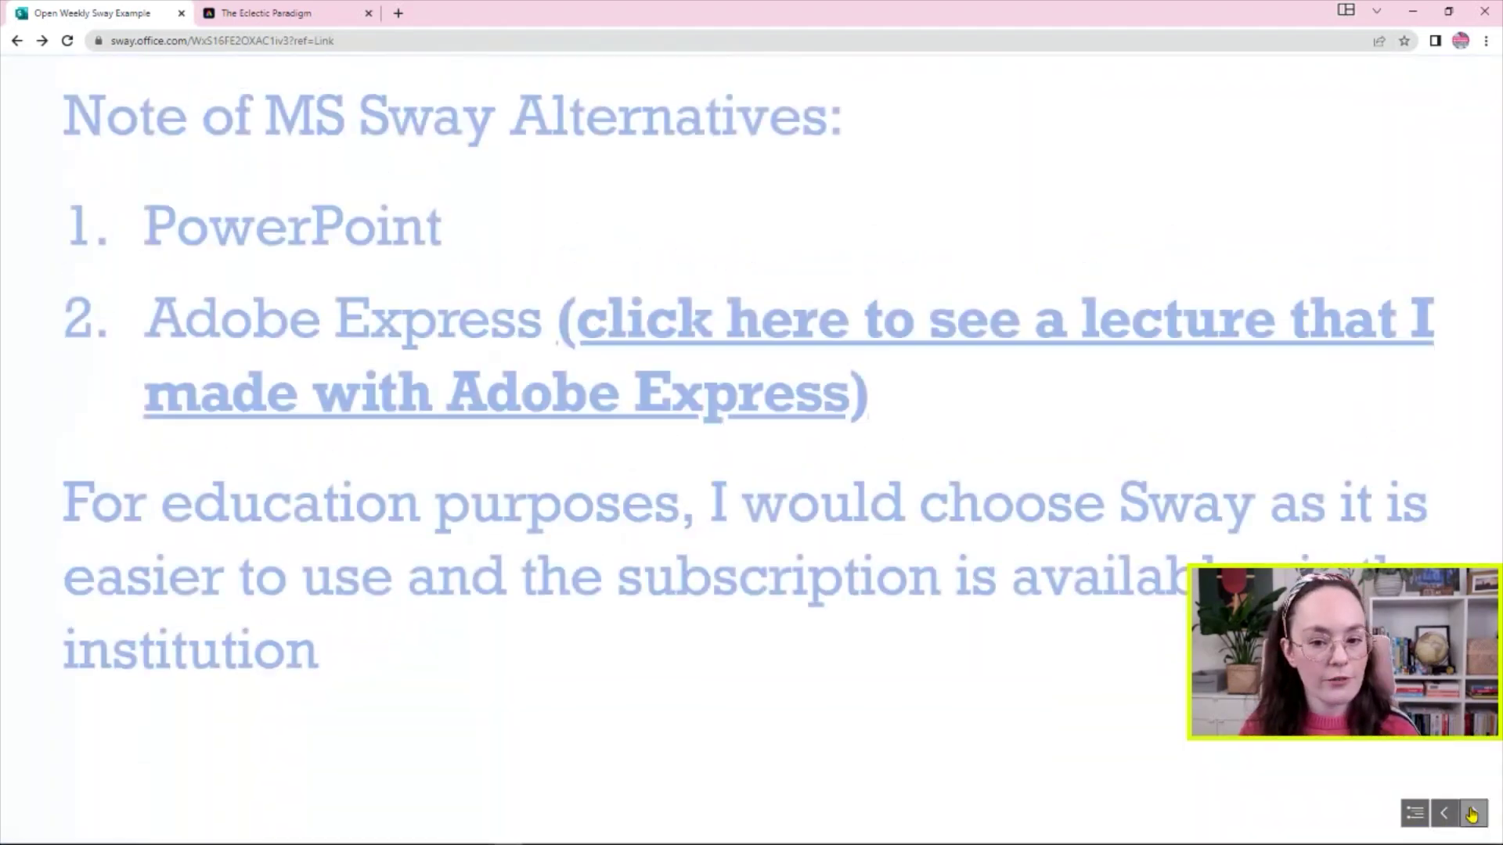
{"action": "left_click", "coordinate": [1471, 814]}
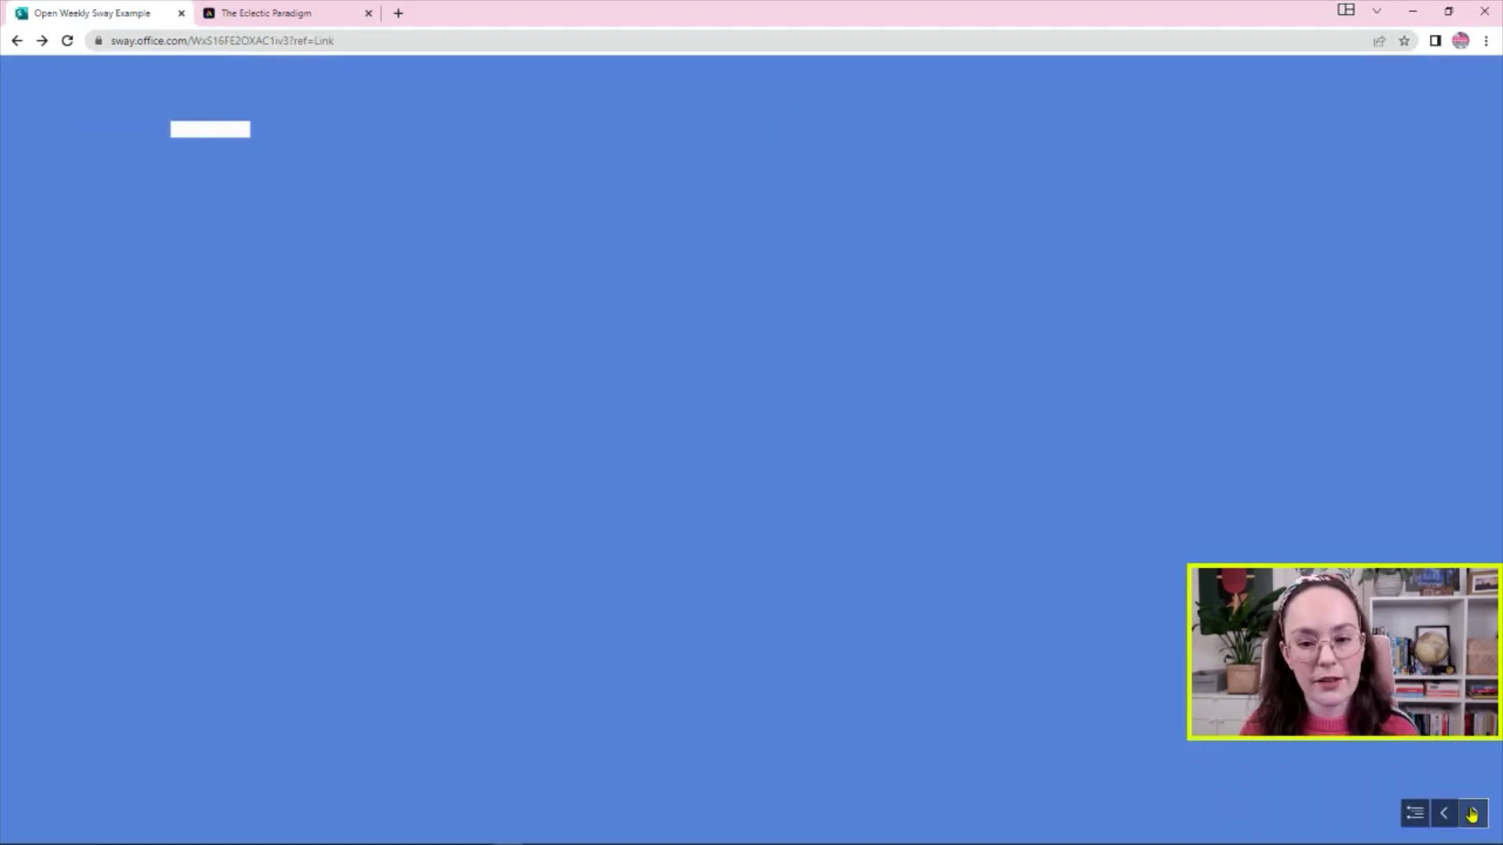
{"action": "left_click", "coordinate": [1471, 814]}
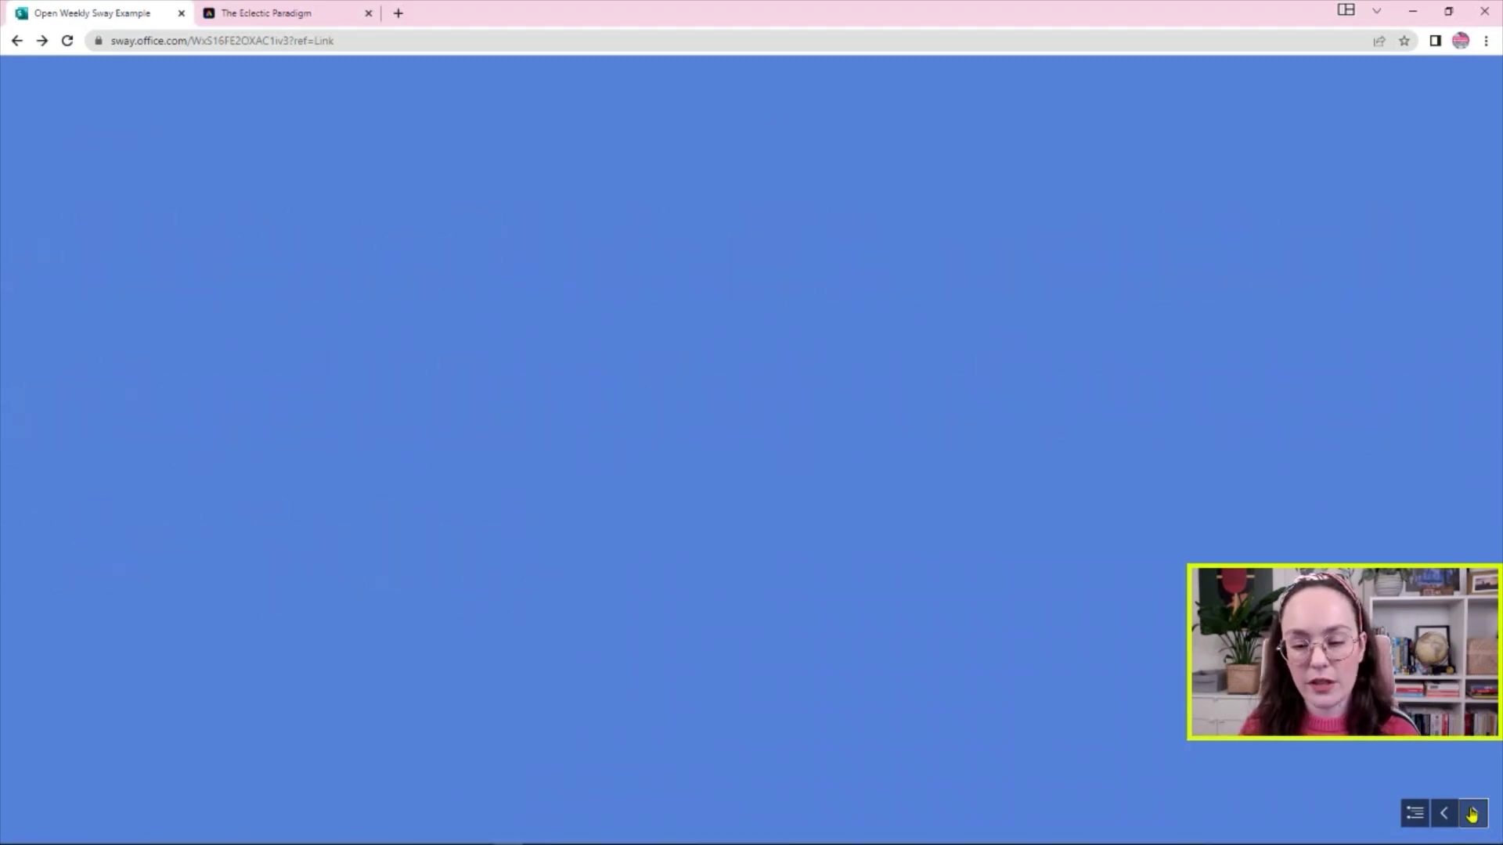
{"action": "left_click", "coordinate": [1471, 814]}
{"action": "left_click", "coordinate": [1471, 814]}
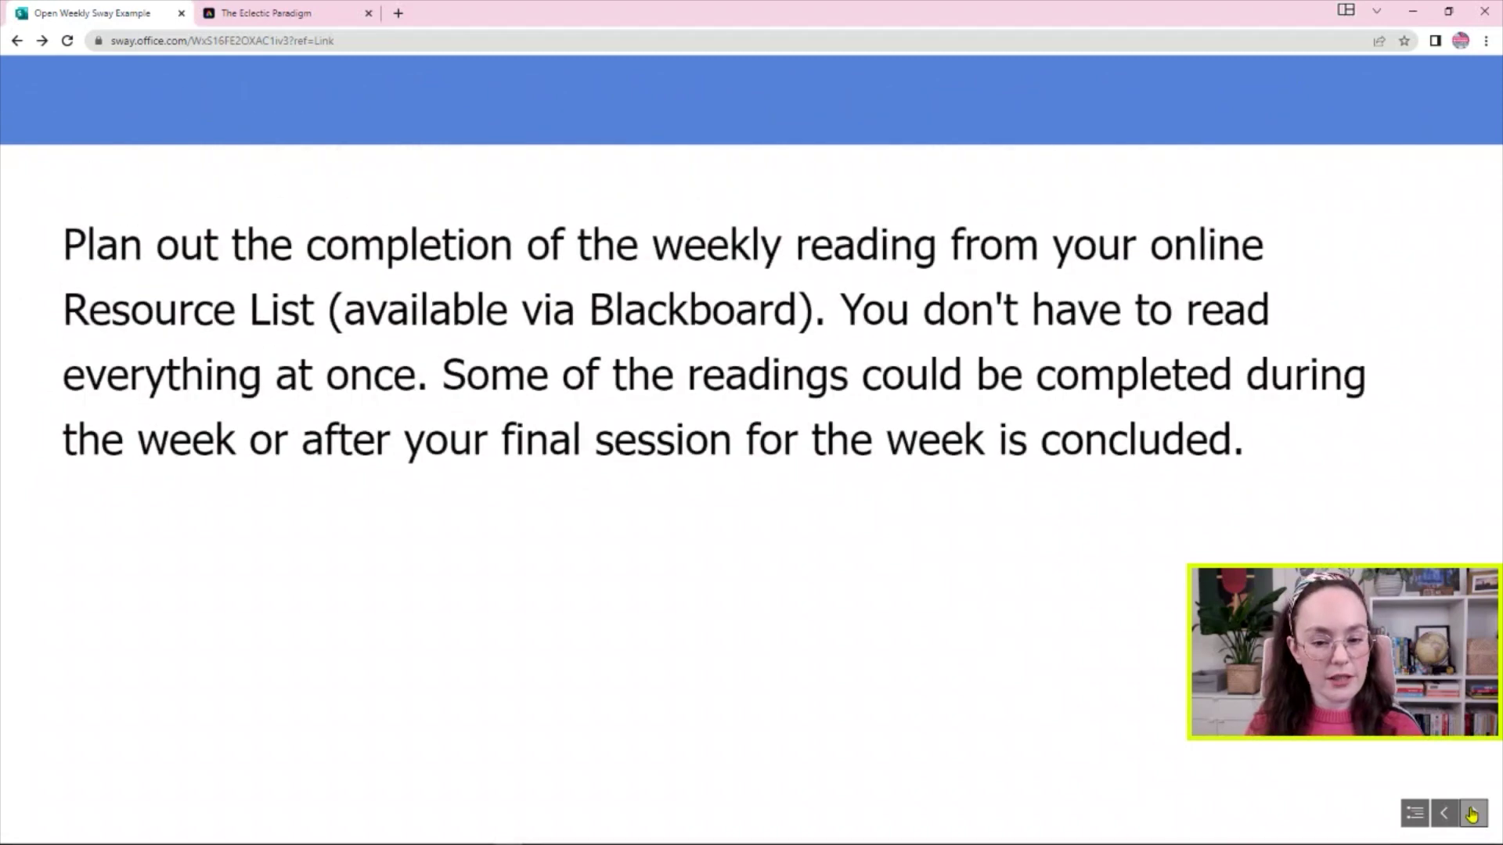
{"action": "left_click", "coordinate": [1471, 814]}
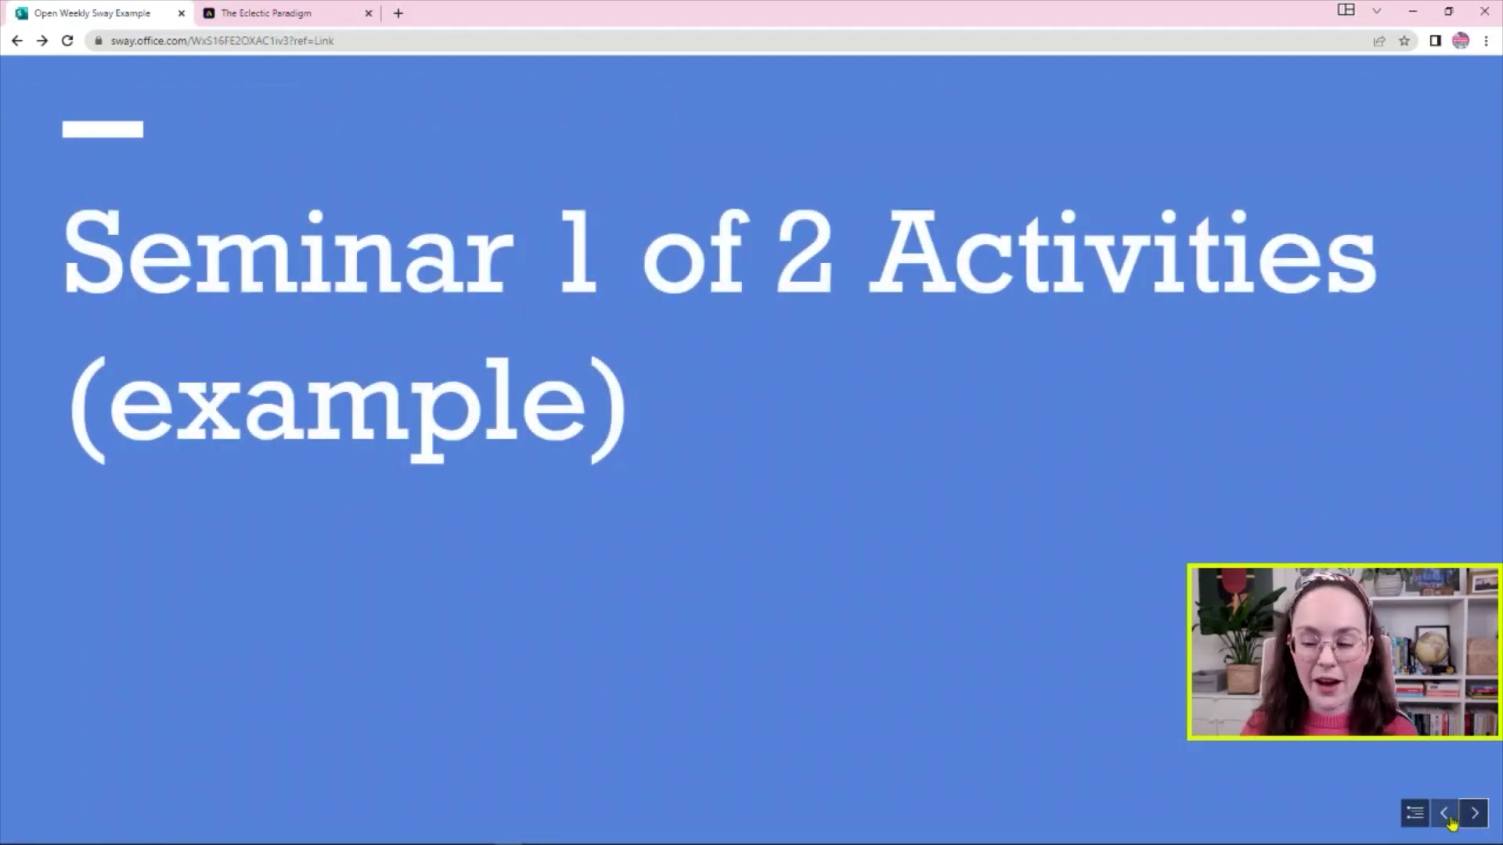
{"action": "left_click", "coordinate": [1473, 814]}
{"action": "left_click", "coordinate": [1474, 814]}
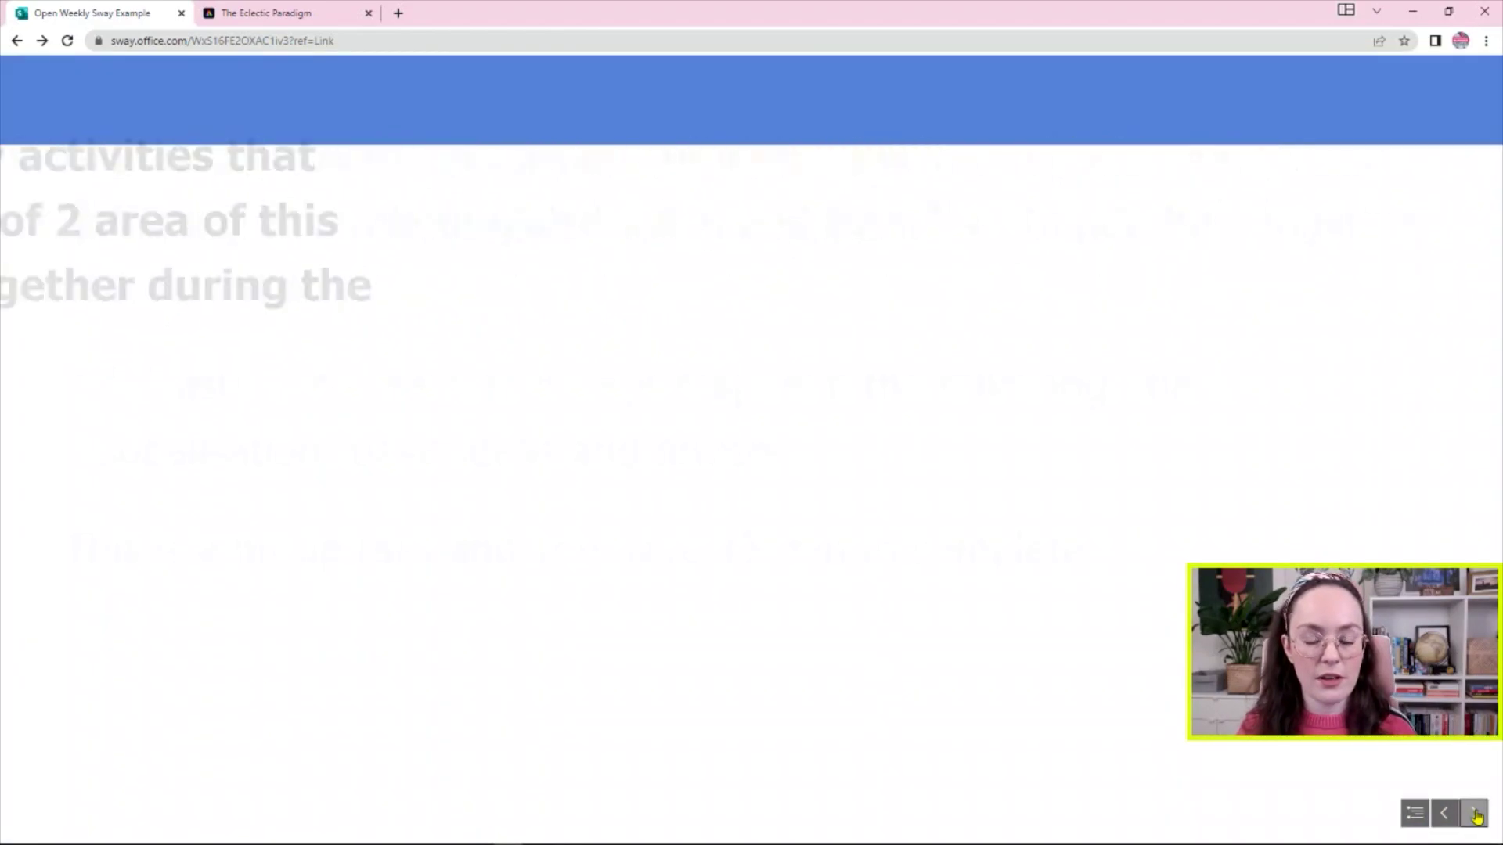
{"action": "left_click", "coordinate": [1474, 814]}
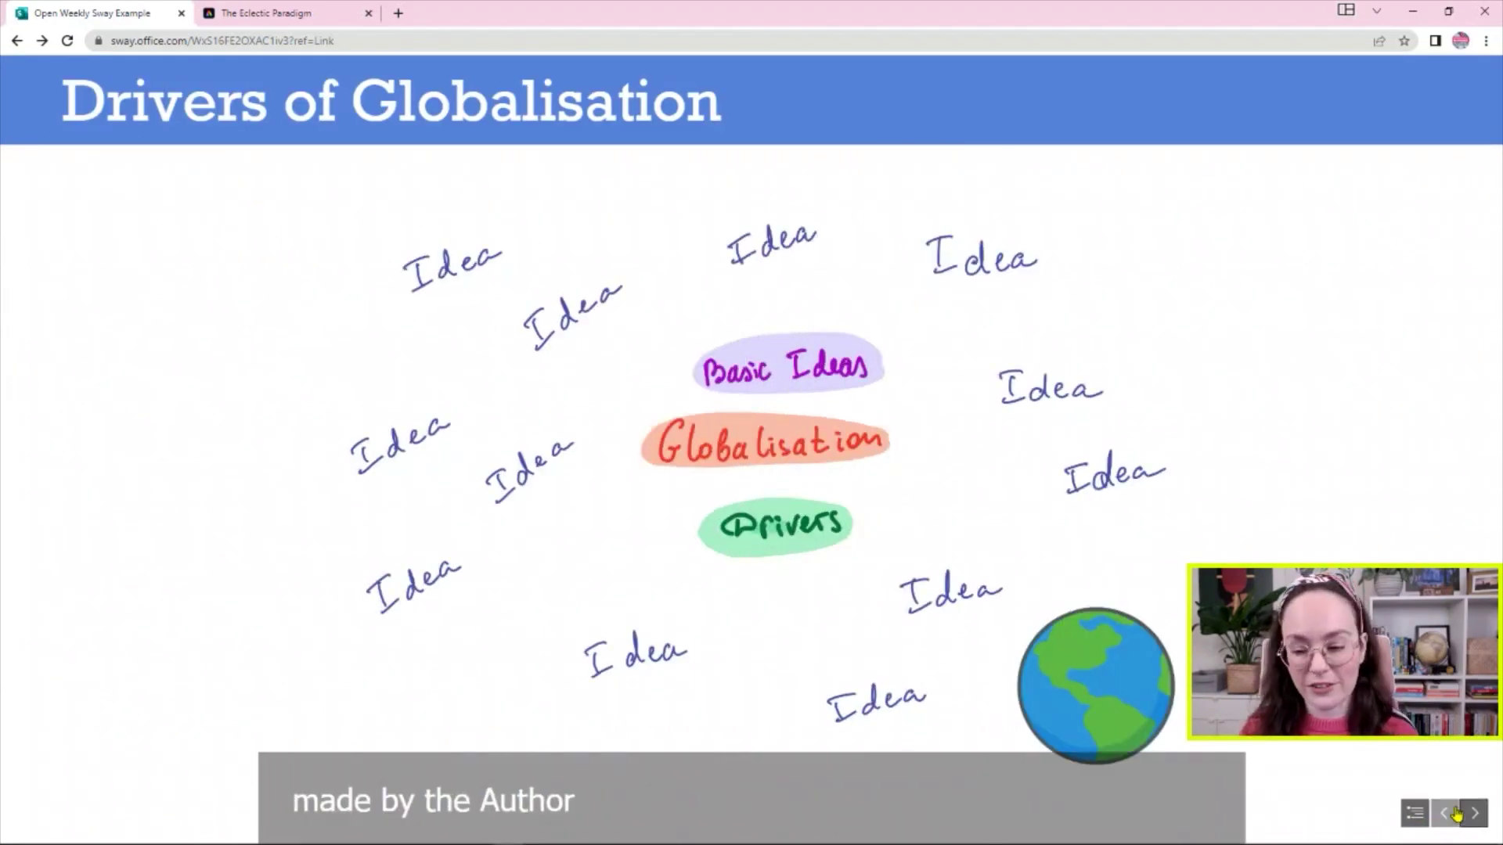
- Switch the Sway back to the default vertical scrolling layout and scroll to the top
{"action": "left_click", "coordinate": [1444, 71]}
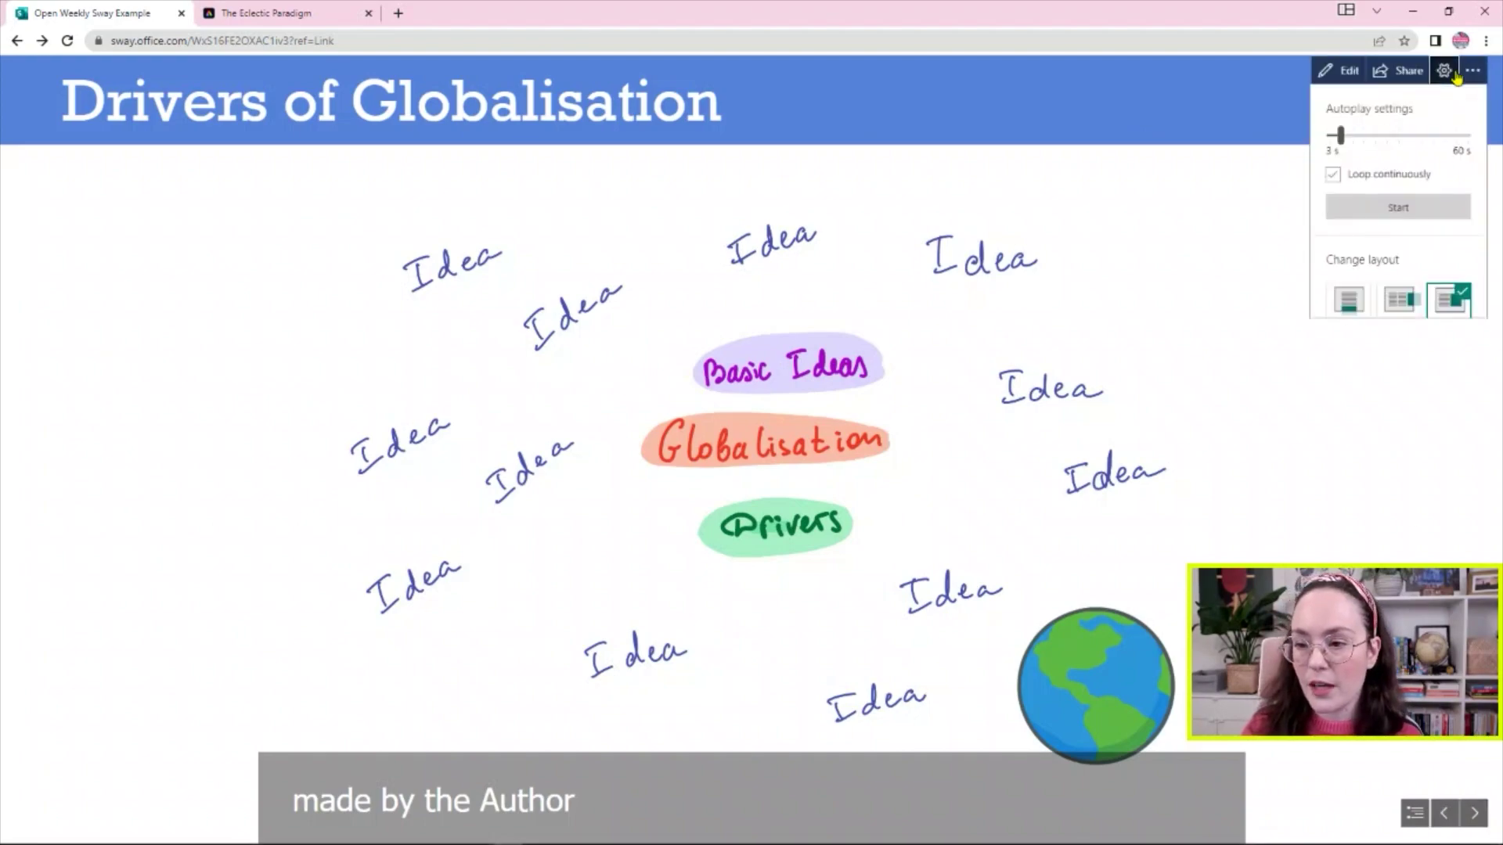
{"action": "left_click", "coordinate": [1352, 311]}
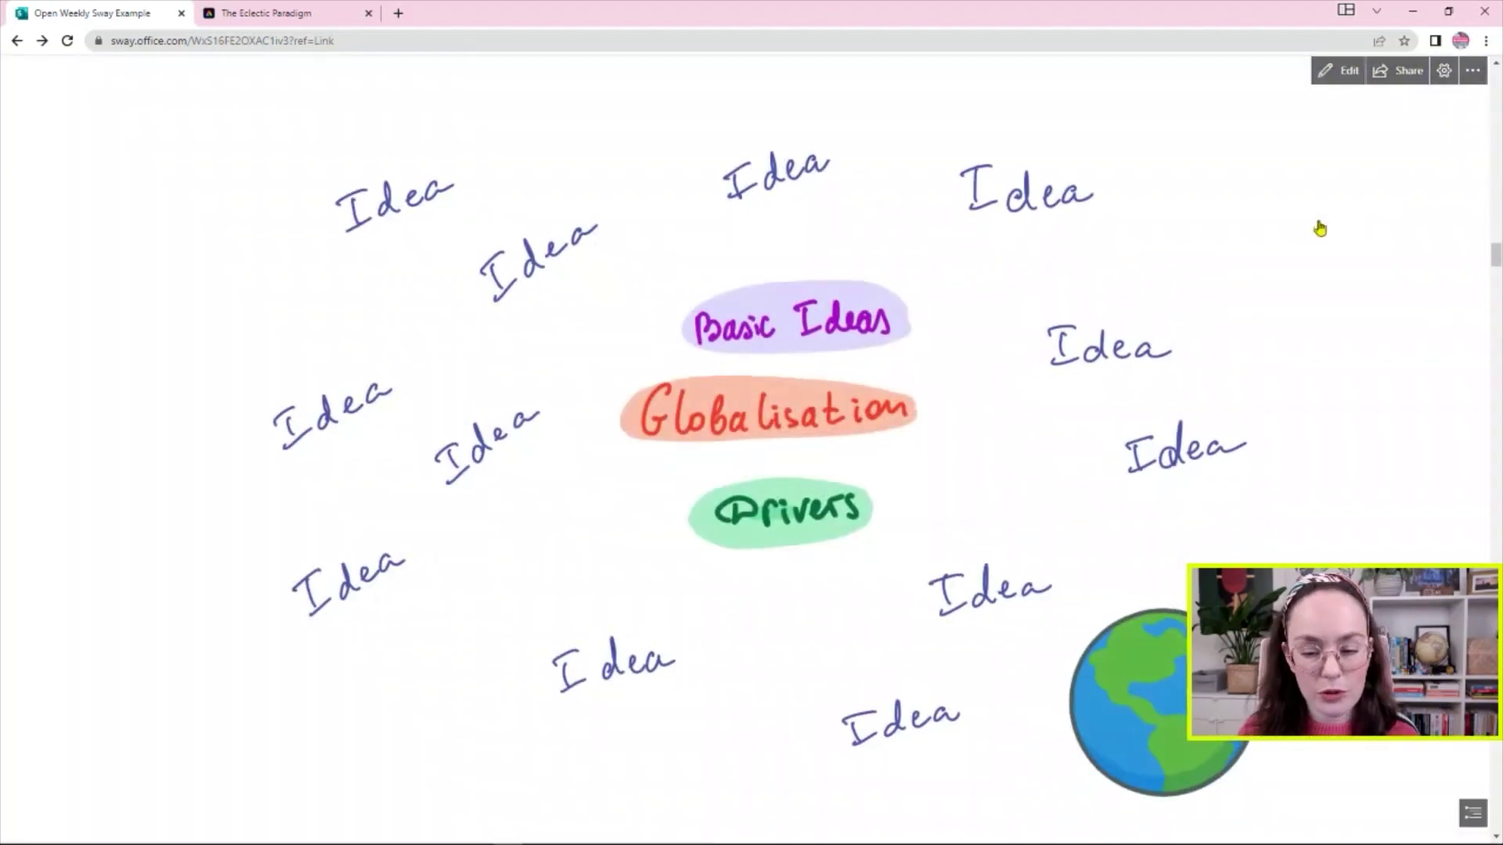
{"action": "scroll", "coordinate": [1320, 228], "scroll_direction": "up", "scroll_amount": 20}
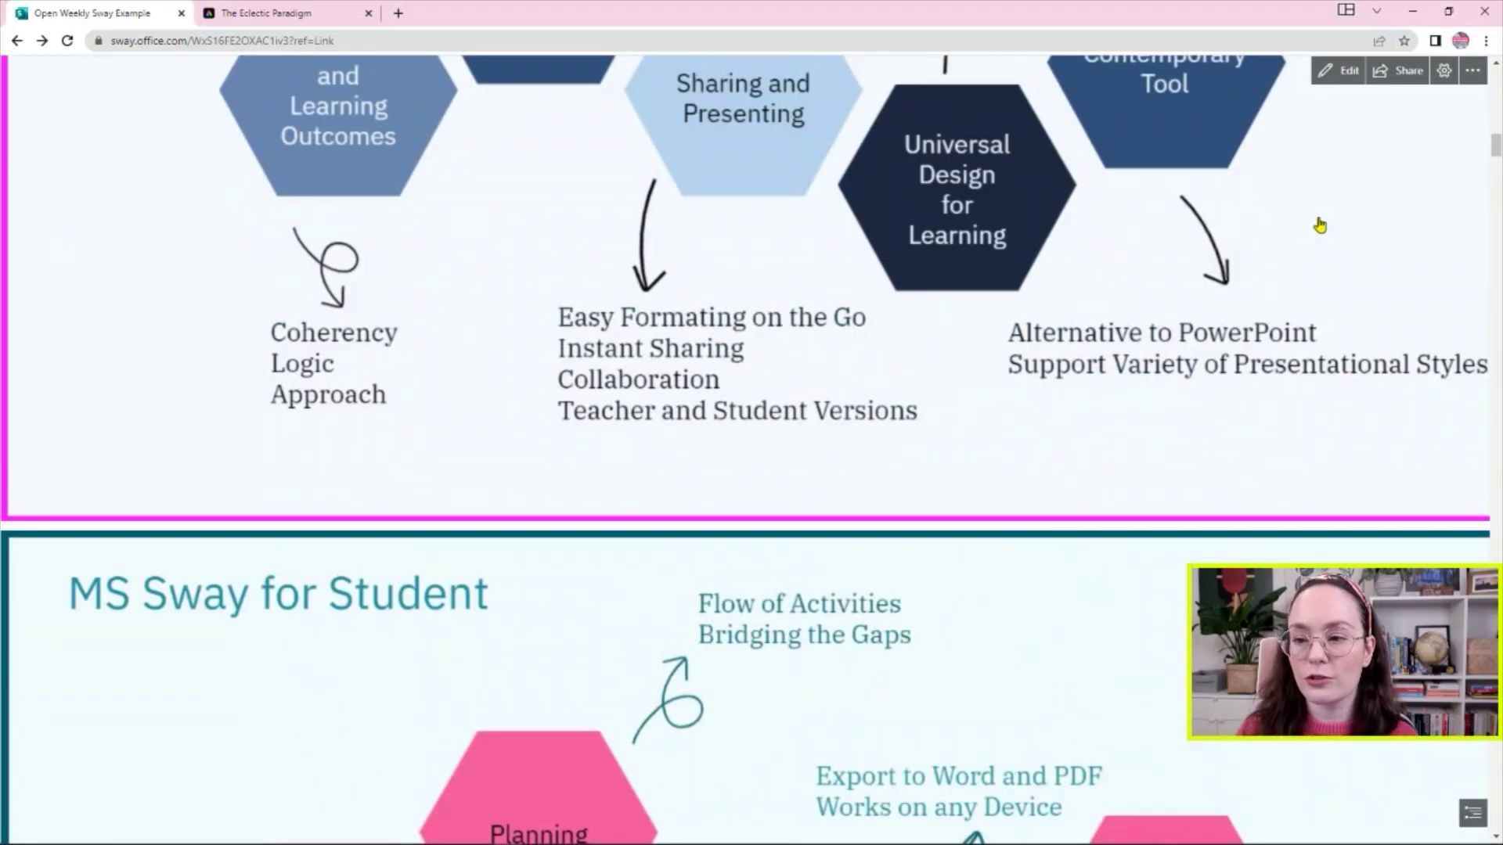
{"action": "scroll", "coordinate": [1319, 225], "scroll_direction": "up", "scroll_amount": 8}
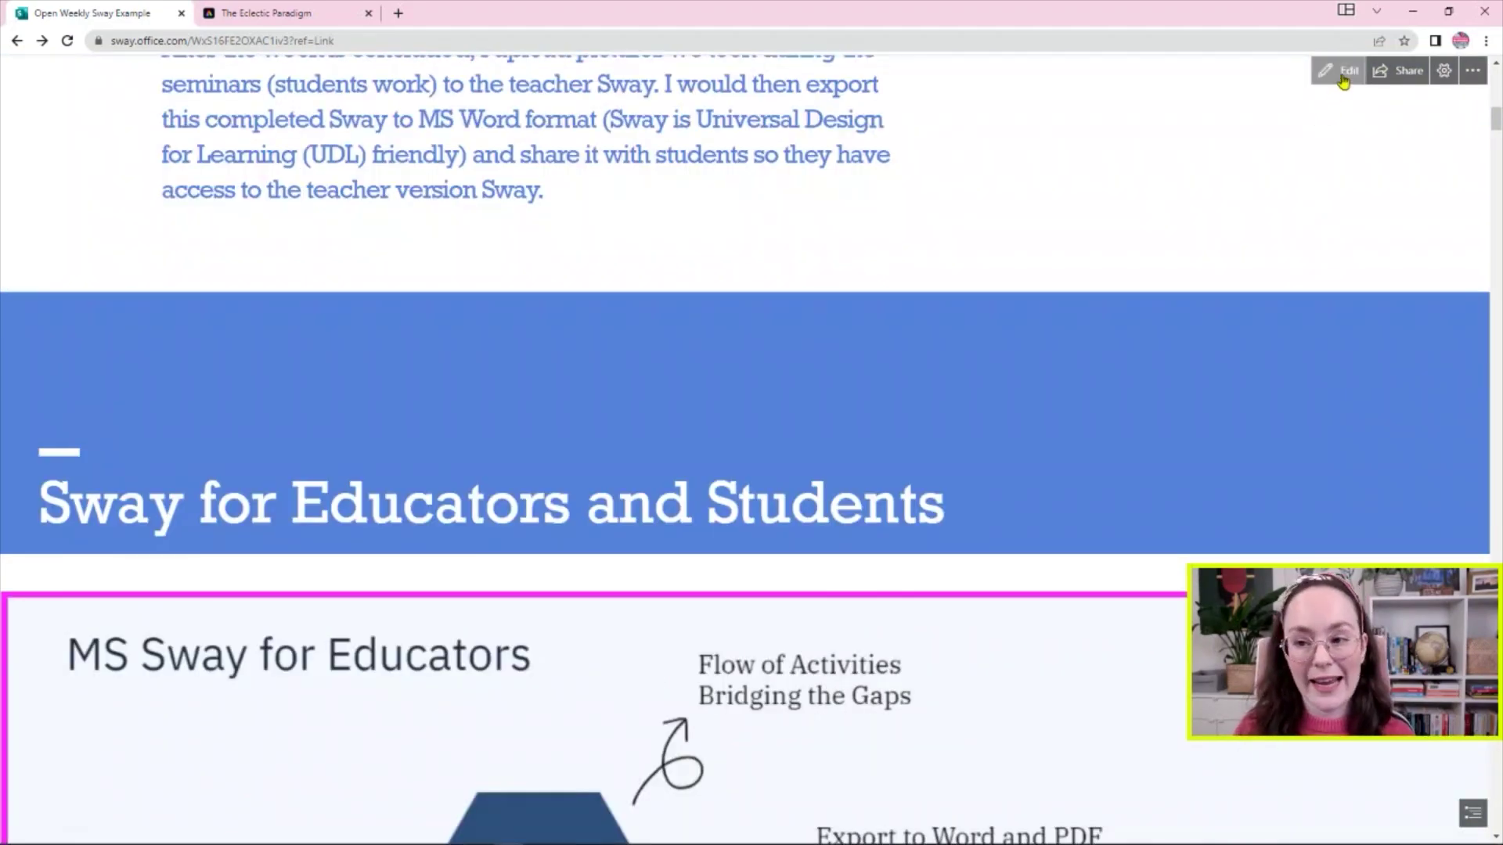
{"action": "left_click", "coordinate": [1335, 68]}
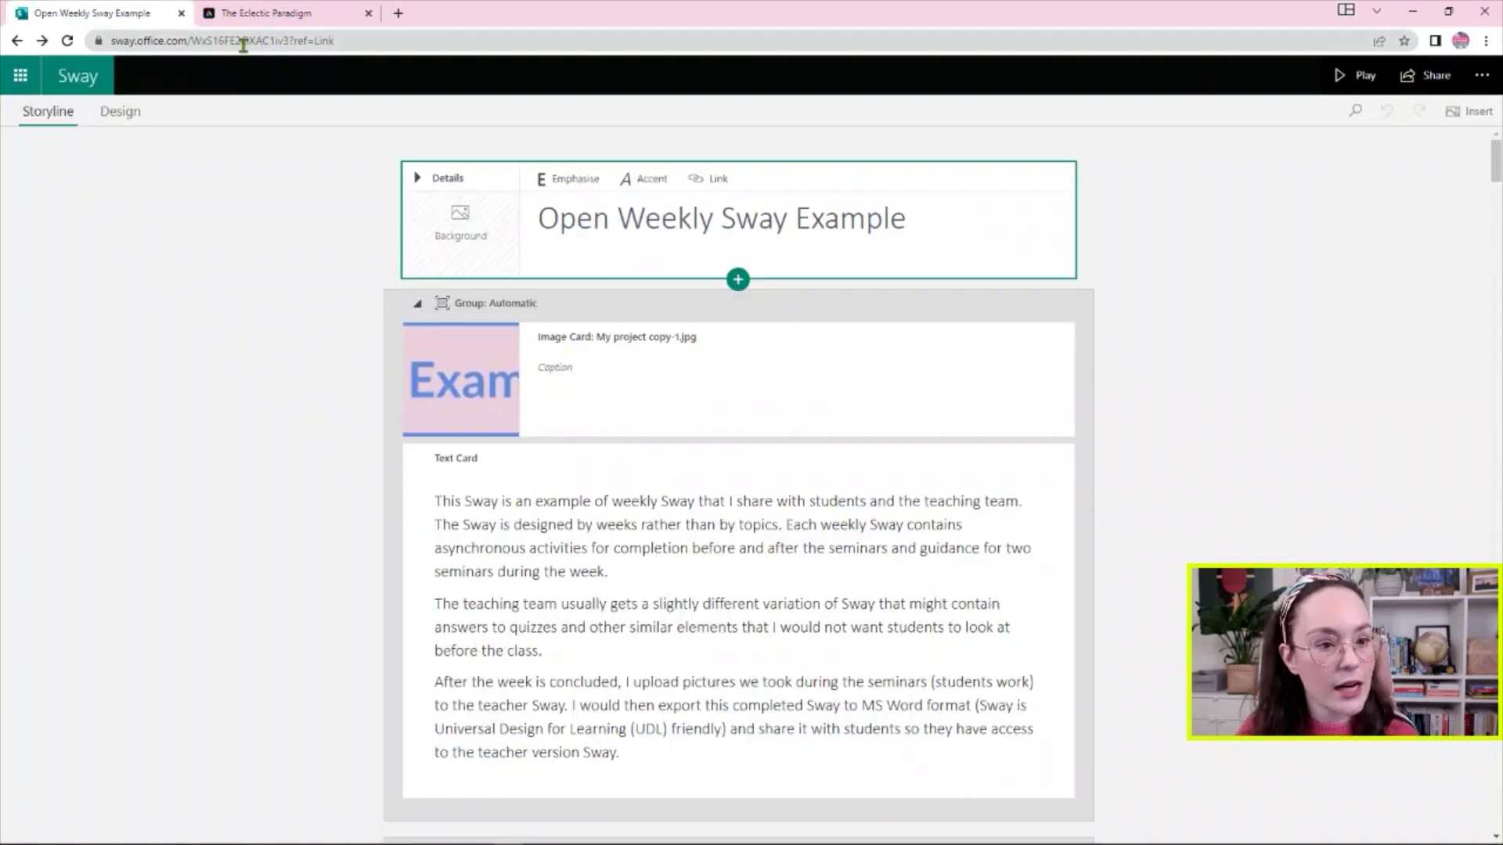
{"action": "left_click", "coordinate": [368, 13]}
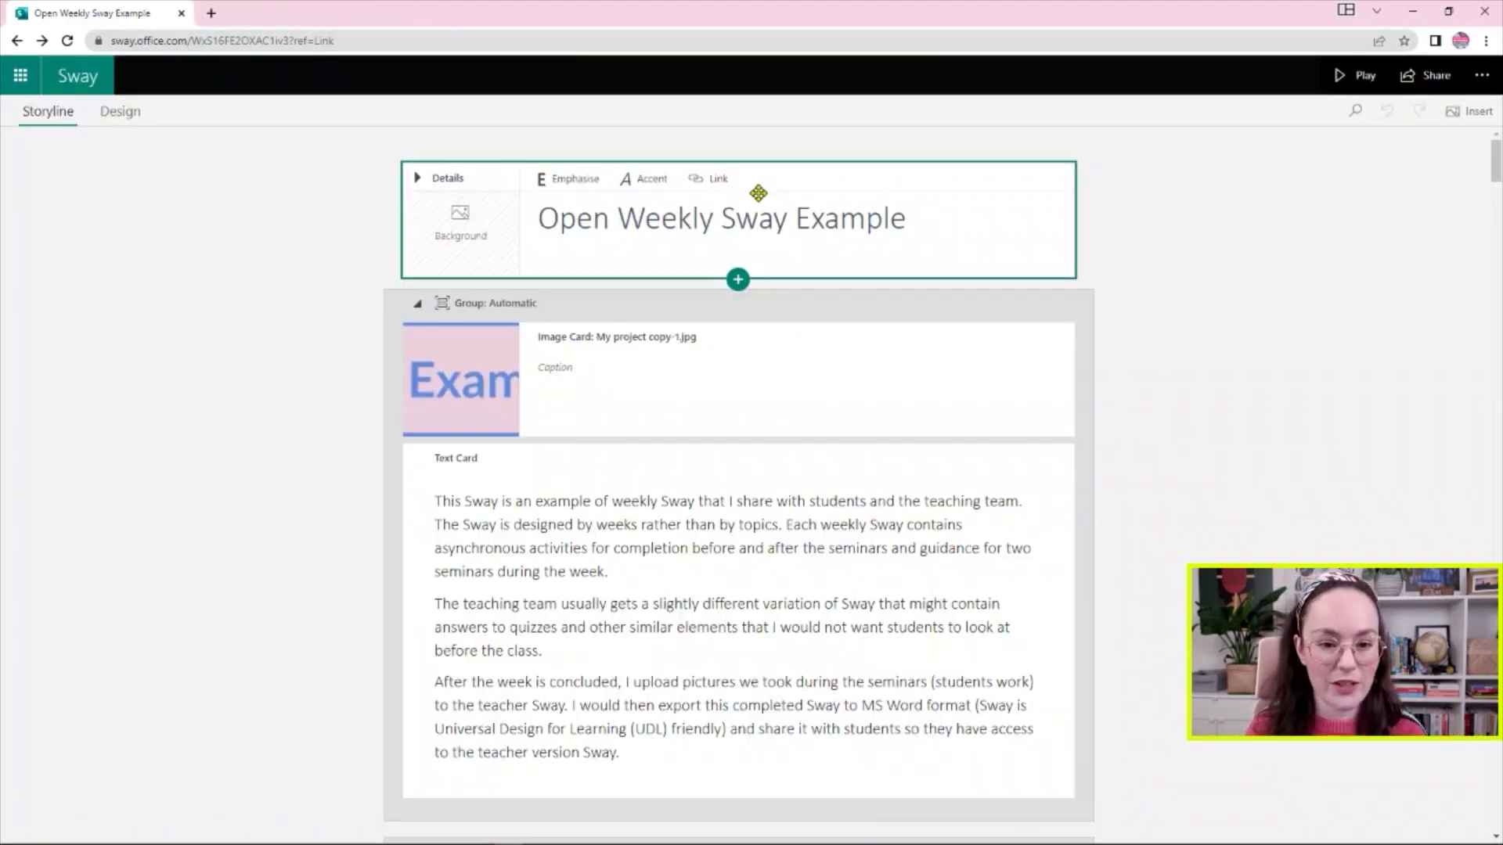
{"action": "scroll", "coordinate": [775, 414], "scroll_direction": "down", "scroll_amount": 6}
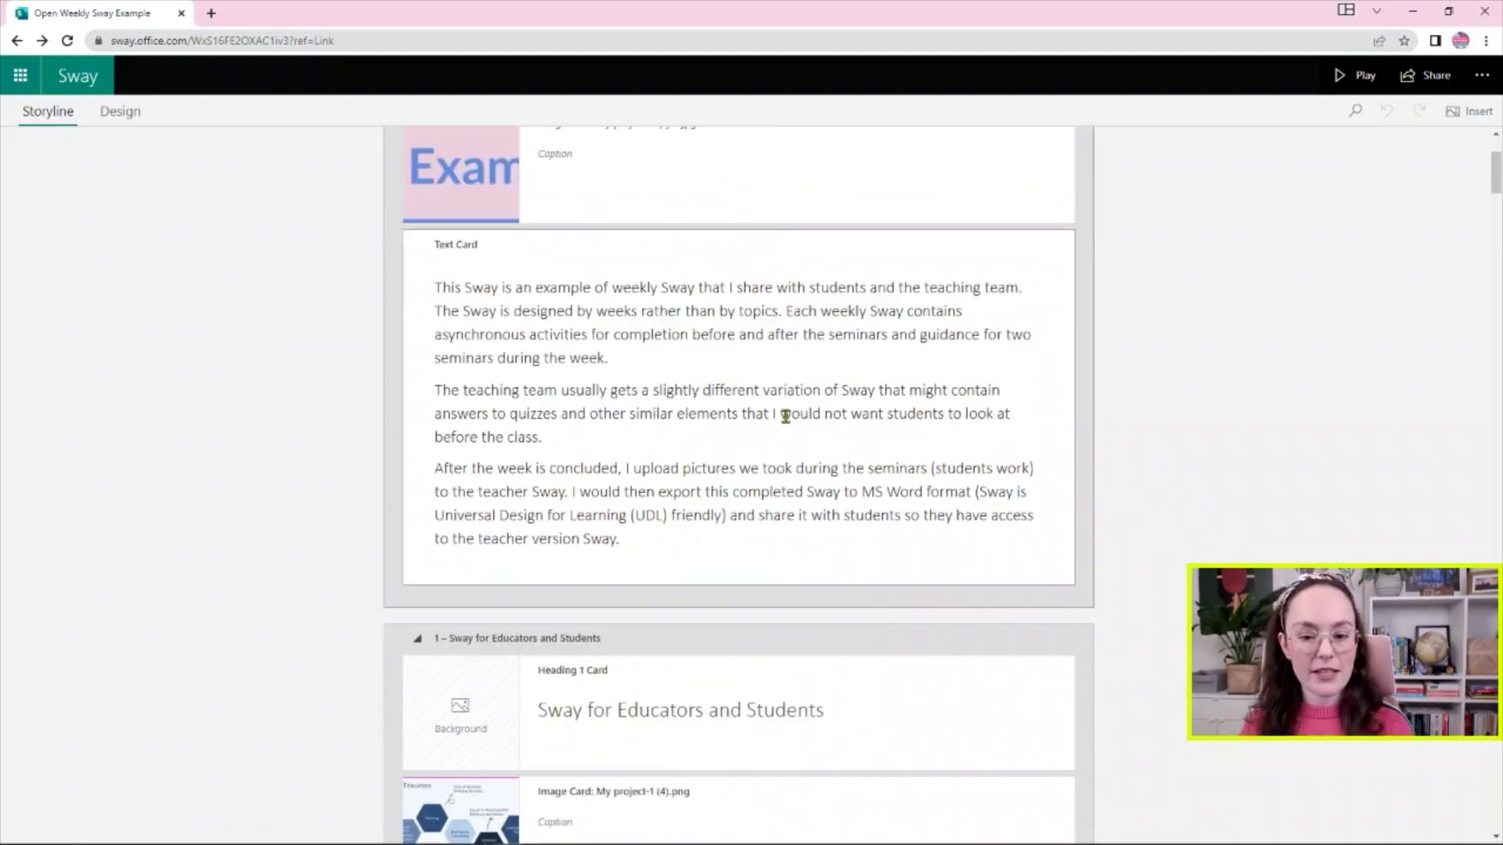
{"action": "scroll", "coordinate": [785, 415], "scroll_direction": "up", "scroll_amount": 6}
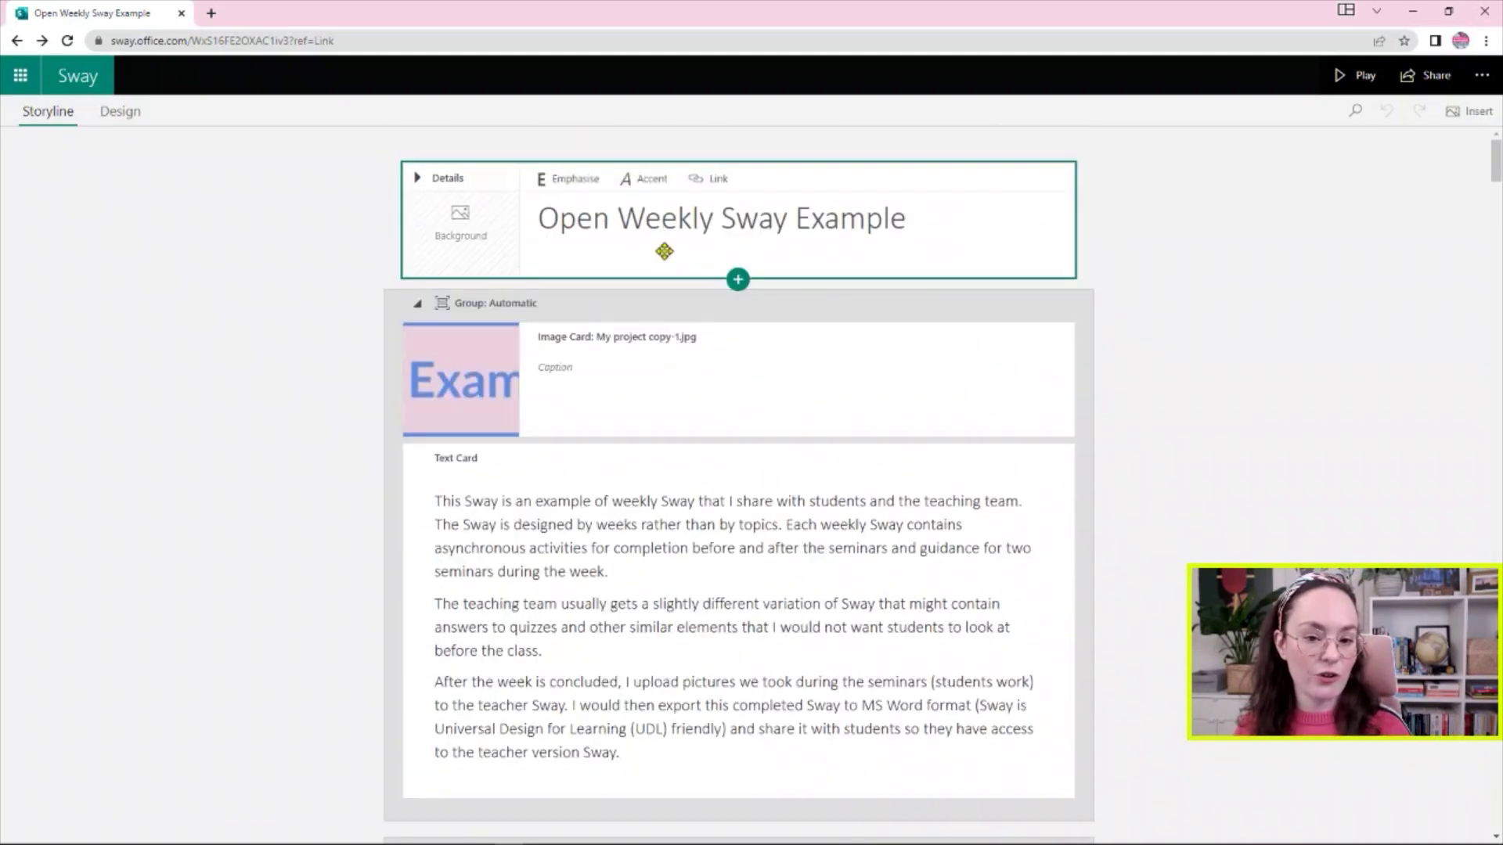
{"action": "left_click", "coordinate": [658, 334]}
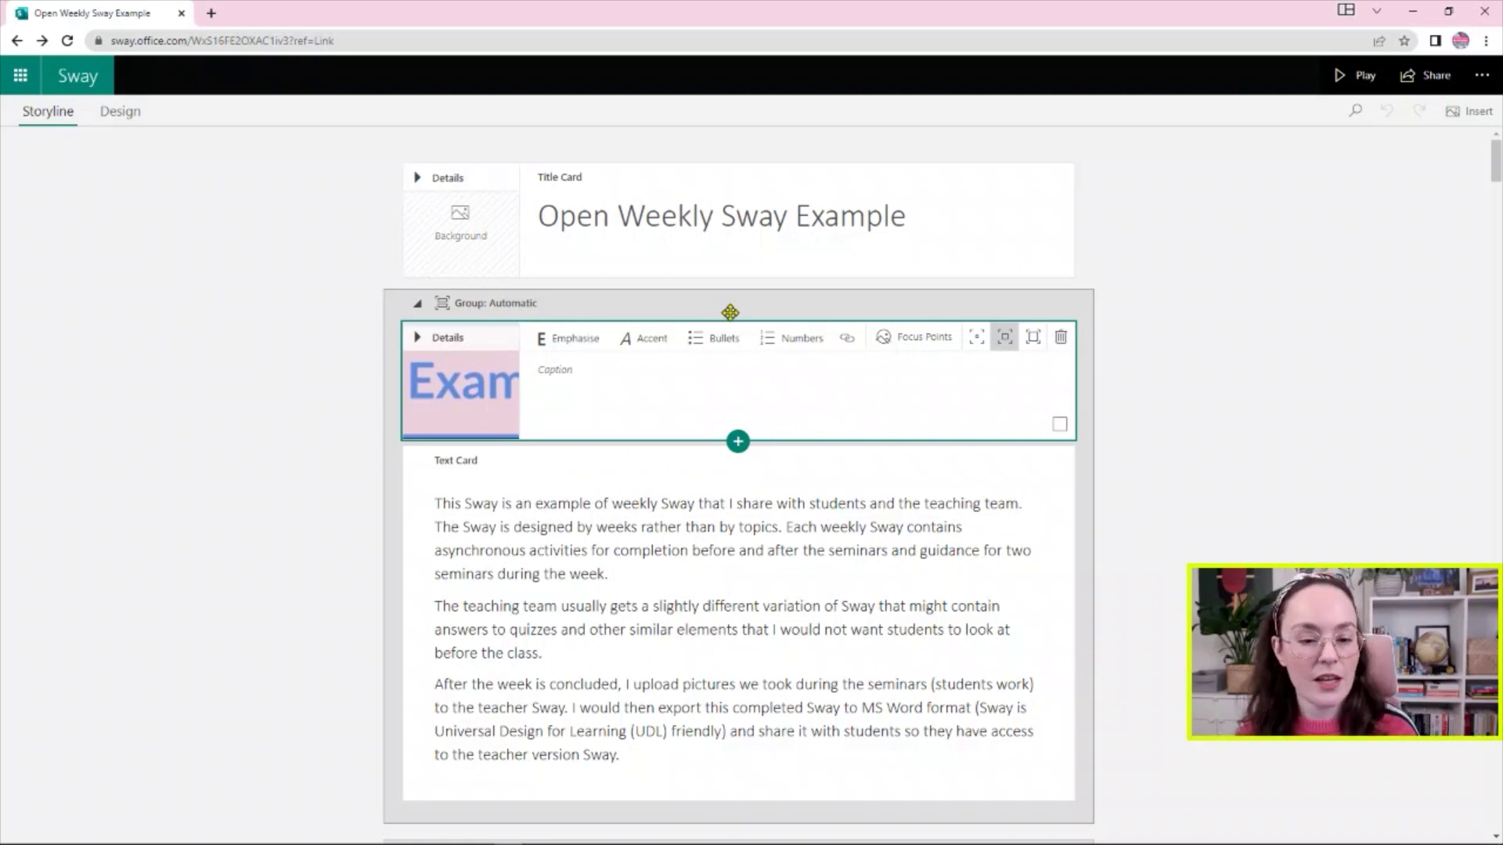
{"action": "scroll", "coordinate": [731, 314], "scroll_direction": "down", "scroll_amount": 3}
{"action": "scroll", "coordinate": [731, 326], "scroll_direction": "up", "scroll_amount": 3}
{"action": "left_click", "coordinate": [707, 201]}
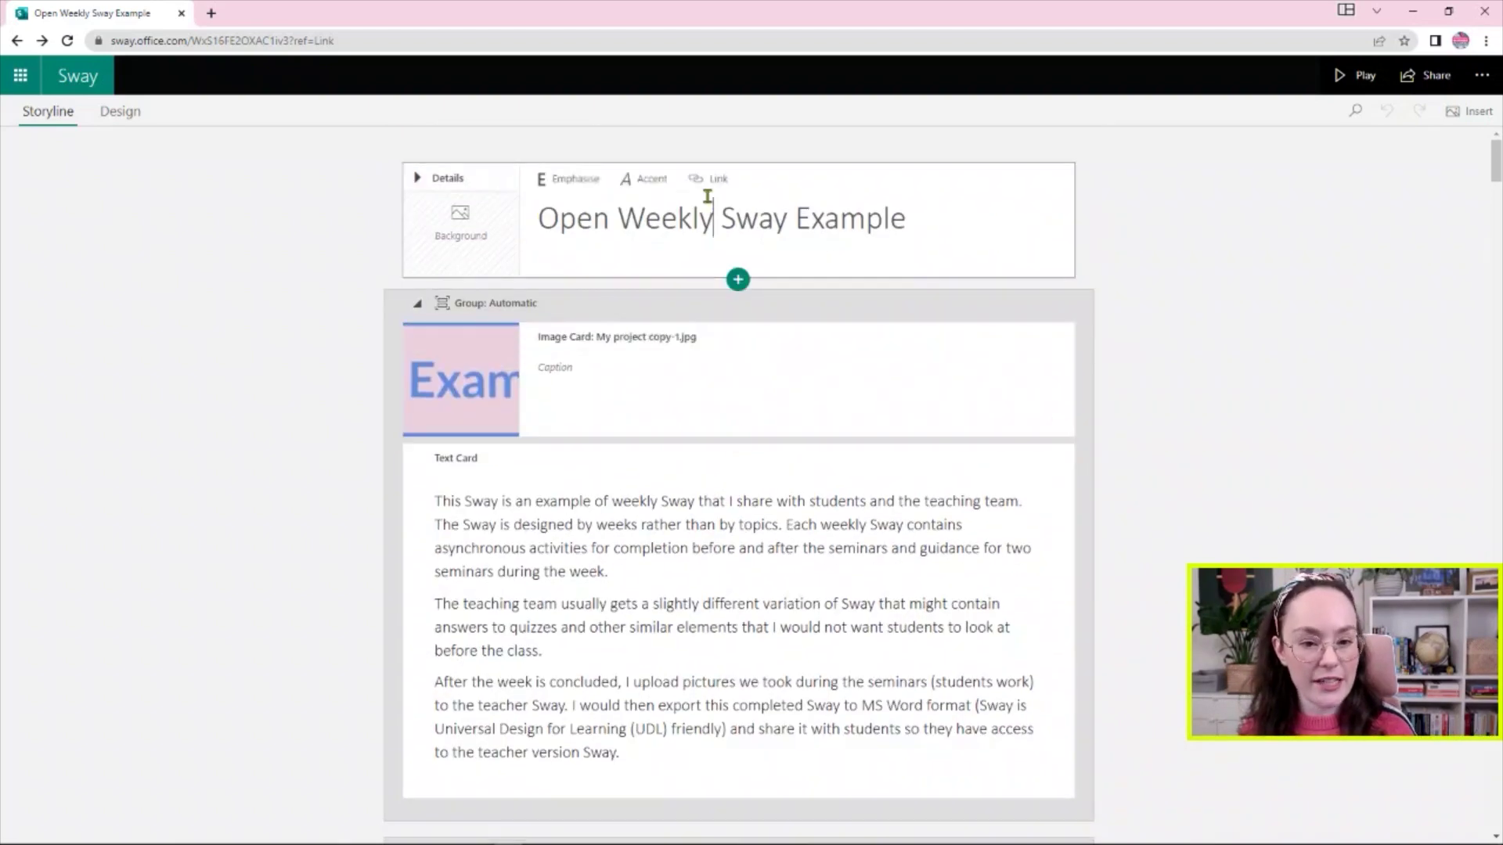
{"action": "left_click", "coordinate": [609, 362]}
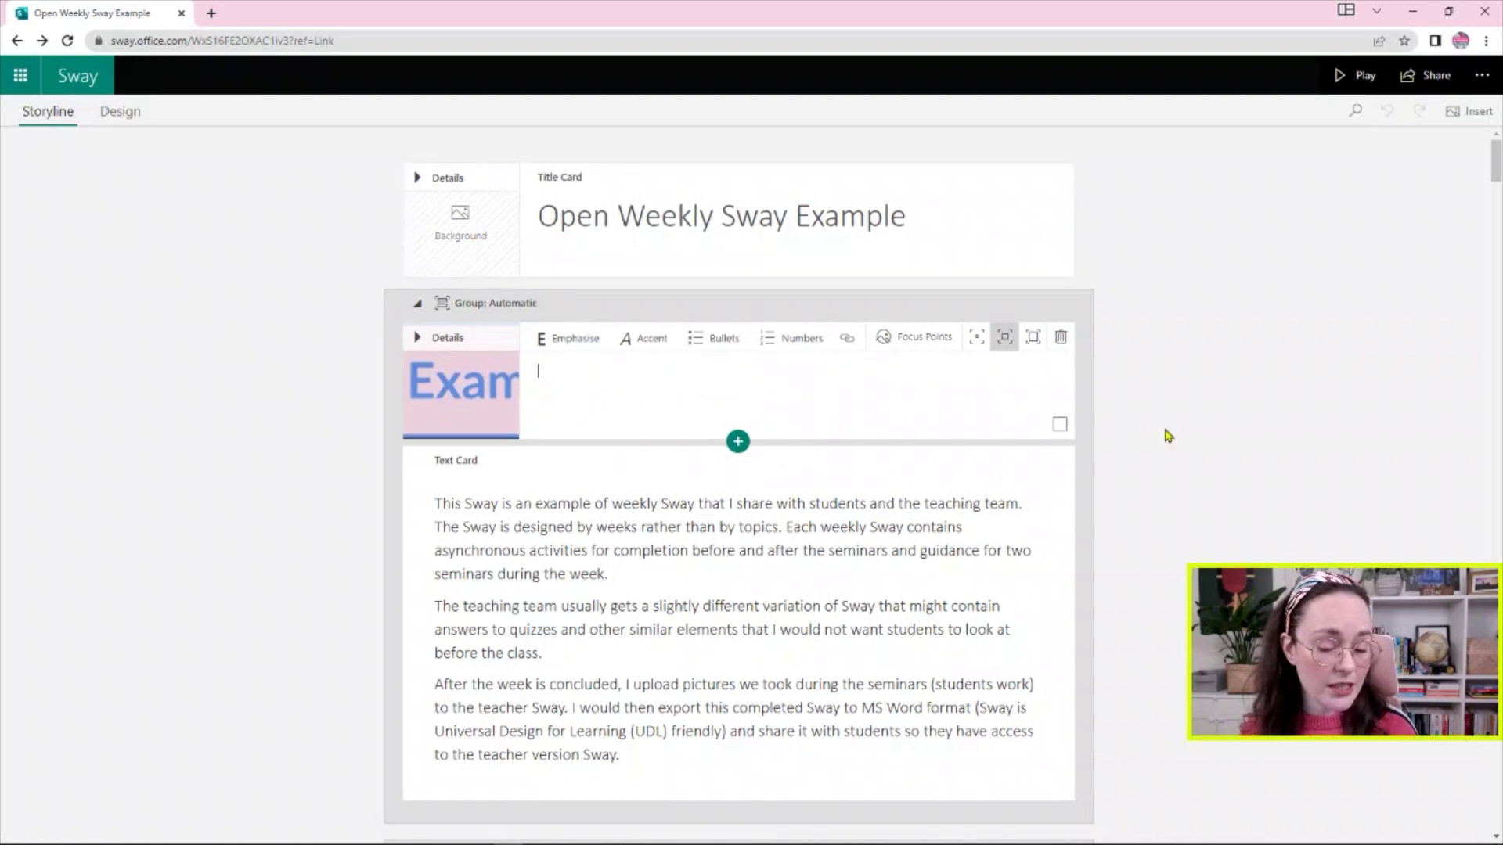
{"action": "left_click", "coordinate": [806, 596]}
{"action": "scroll", "coordinate": [687, 419], "scroll_direction": "down", "scroll_amount": 9}
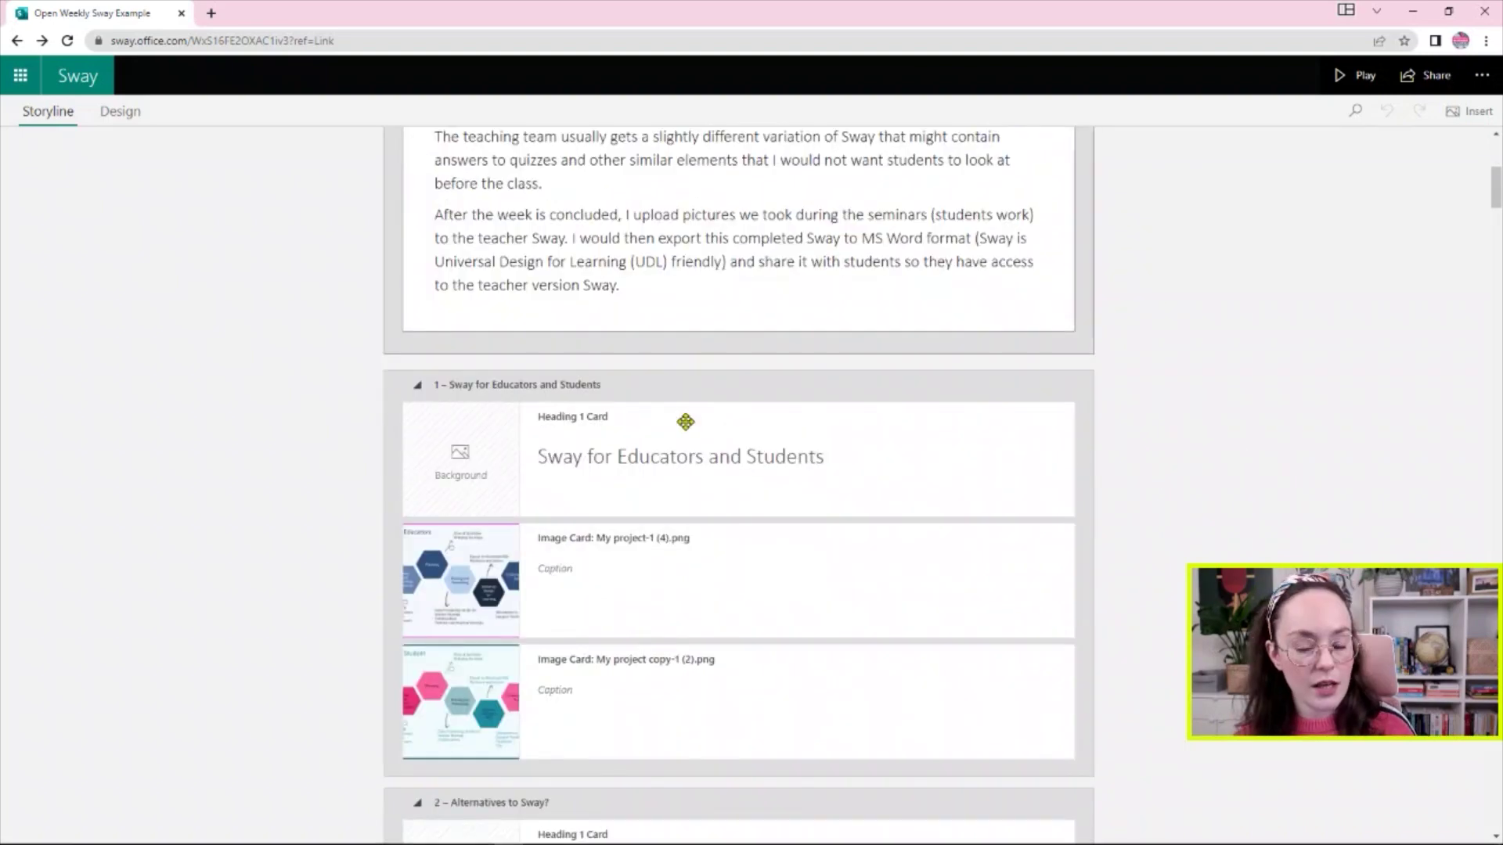
{"action": "scroll", "coordinate": [613, 556], "scroll_direction": "down", "scroll_amount": 3}
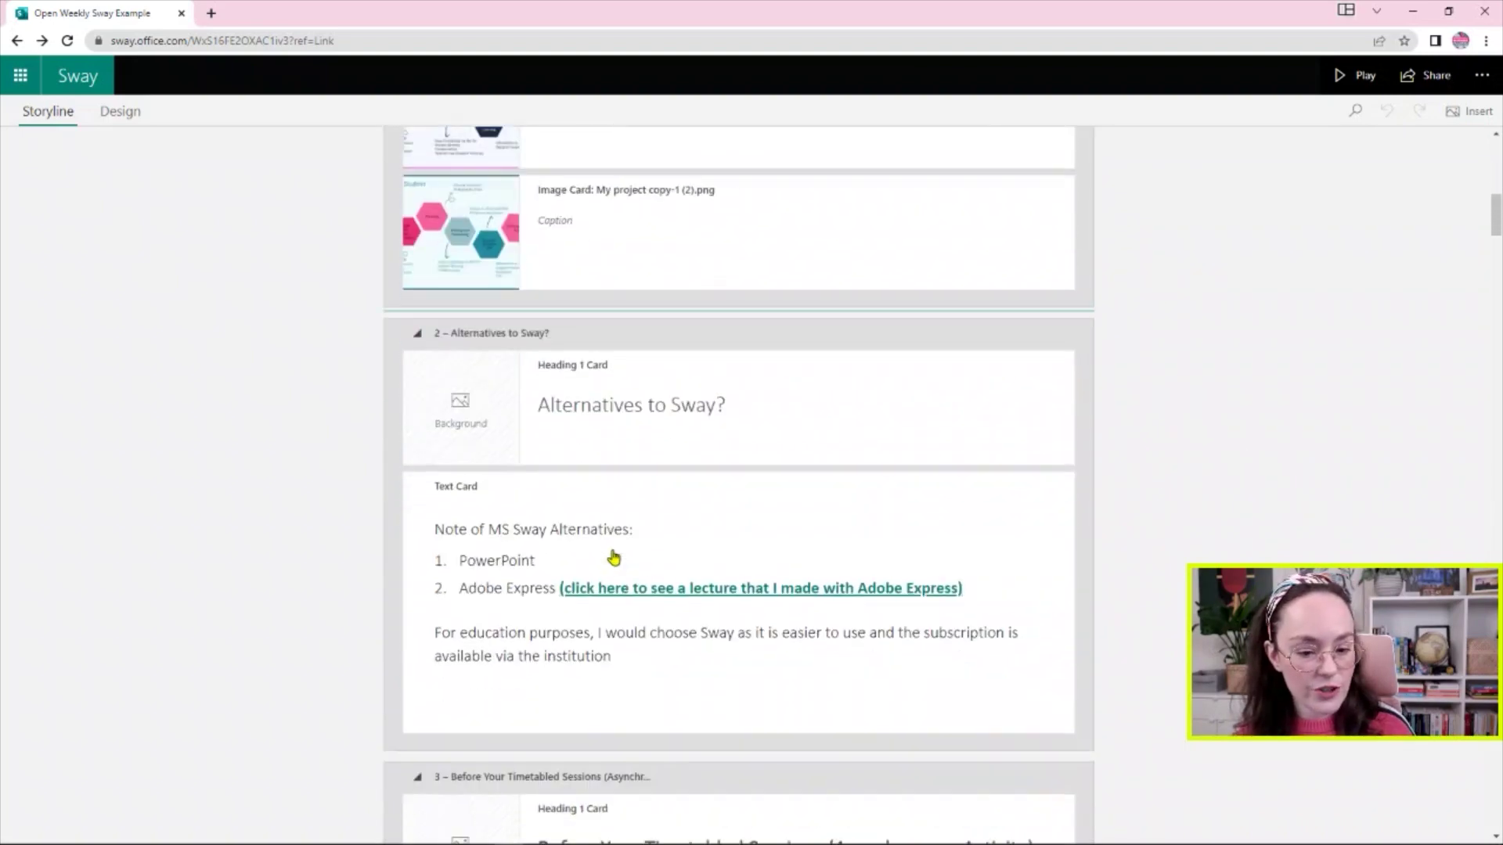
{"action": "scroll", "coordinate": [640, 445], "scroll_direction": "down", "scroll_amount": 6}
{"action": "scroll", "coordinate": [641, 452], "scroll_direction": "down", "scroll_amount": 6}
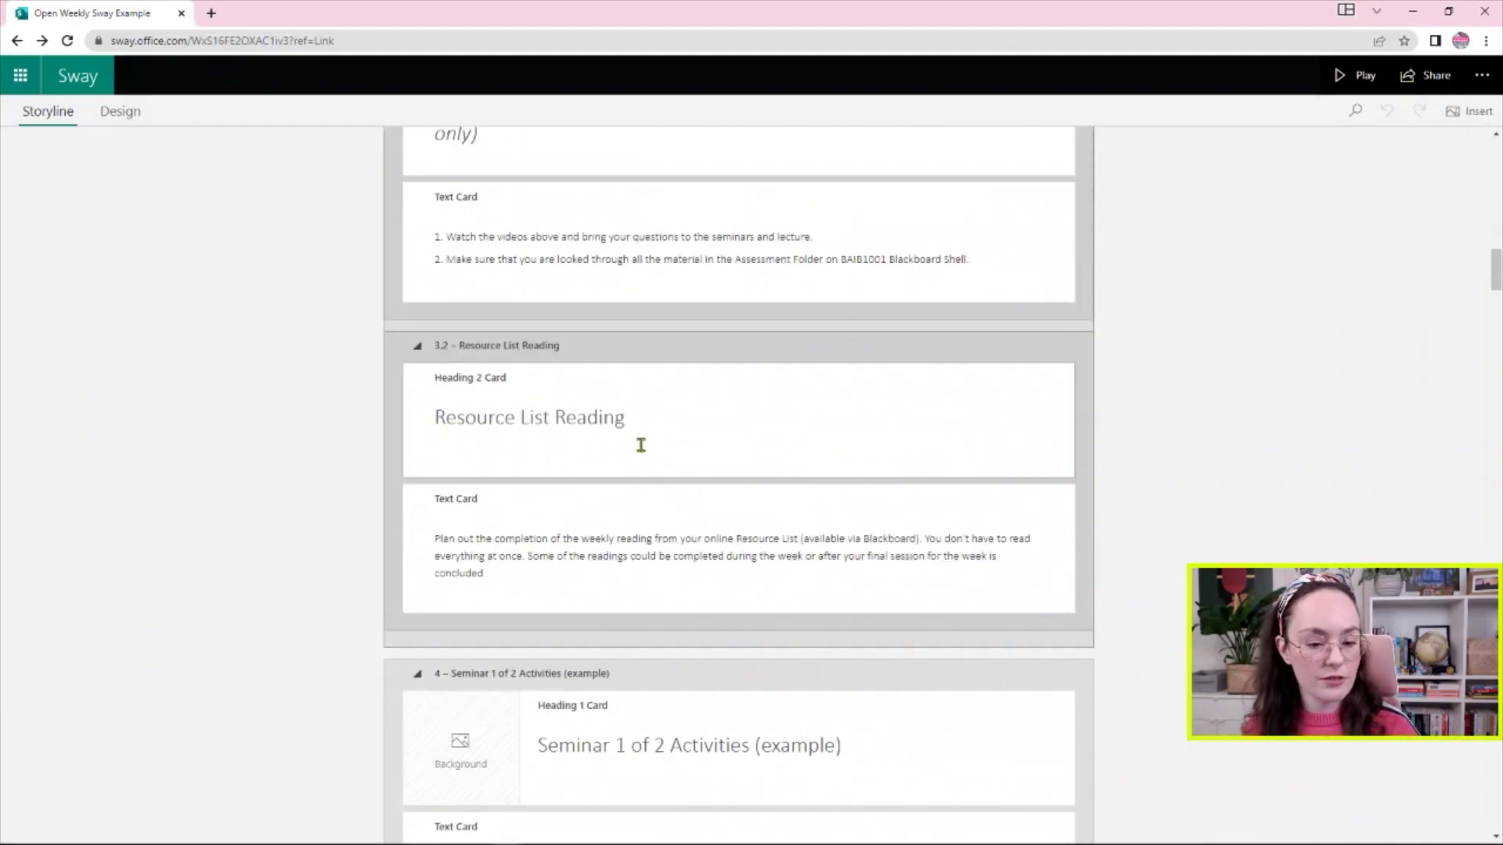
{"action": "scroll", "coordinate": [1497, 290], "scroll_direction": "down", "scroll_amount": 1}
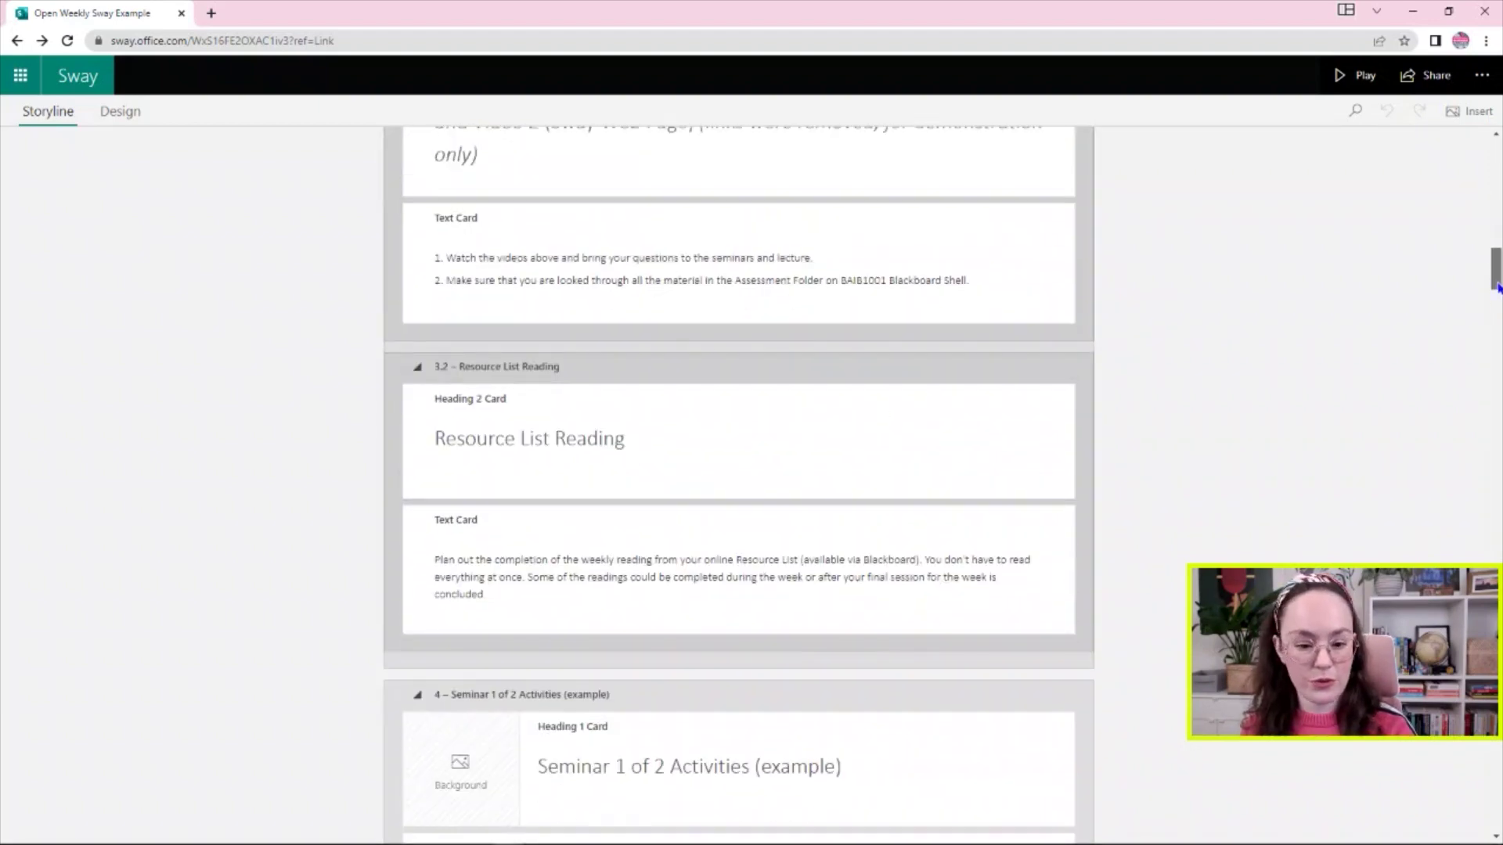
{"action": "scroll", "coordinate": [1496, 289], "scroll_direction": "down", "scroll_amount": 3}
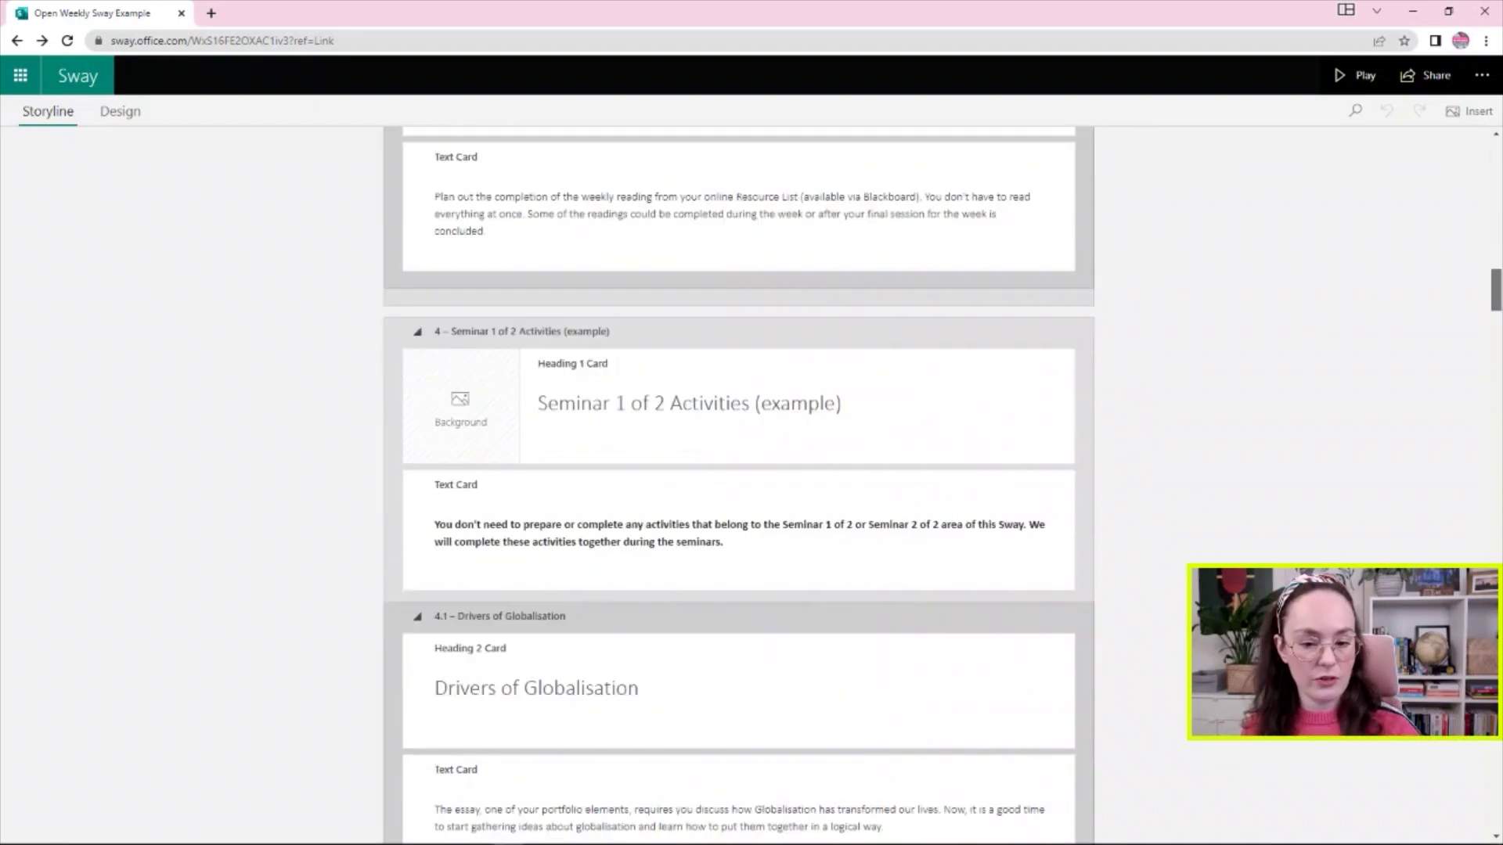
{"action": "scroll", "coordinate": [1497, 290], "scroll_direction": "down", "scroll_amount": 1}
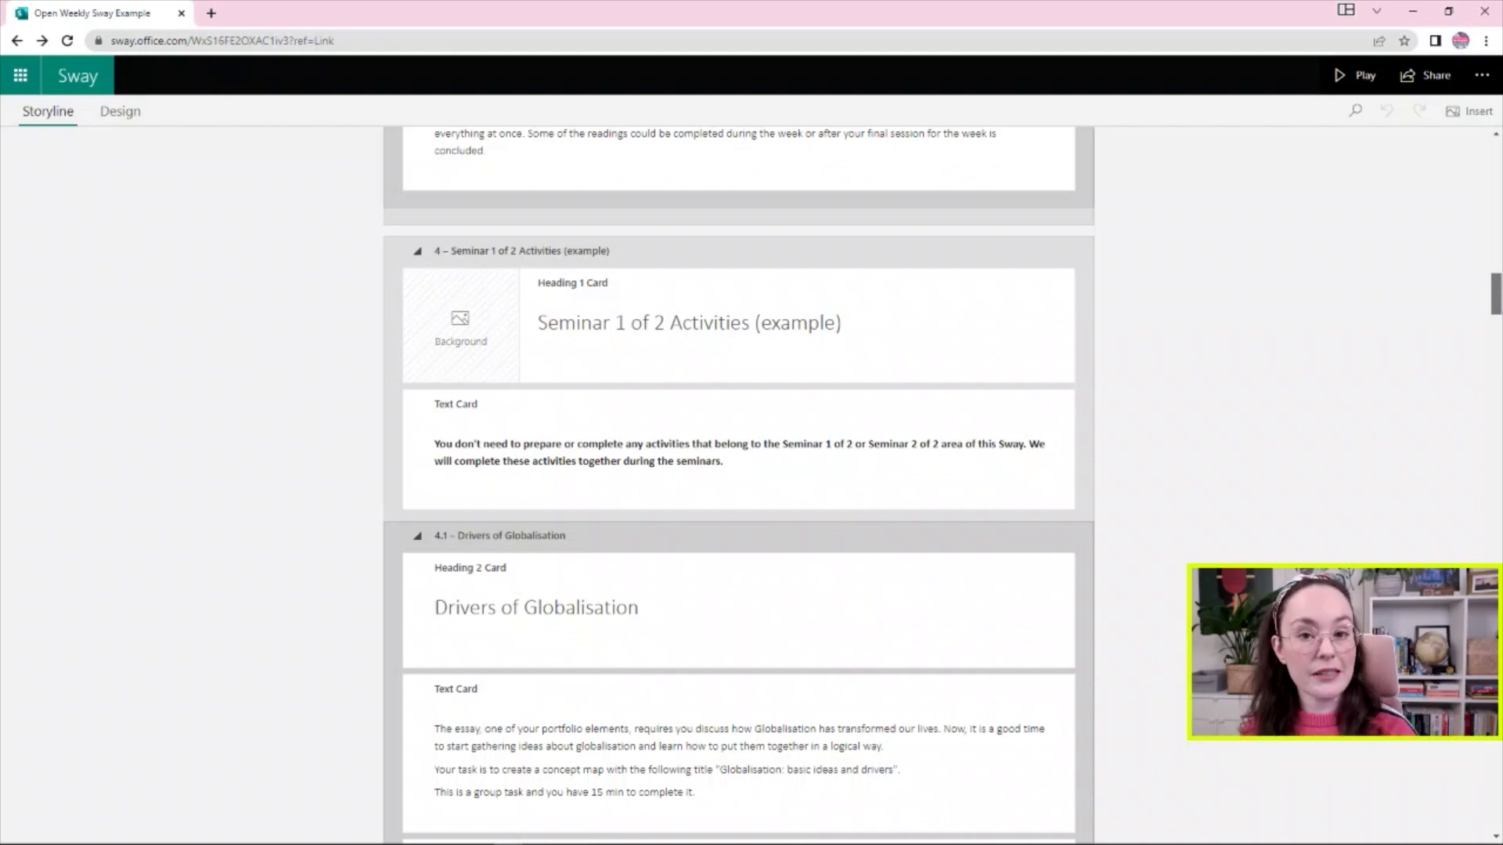
{"action": "scroll", "coordinate": [738, 485], "scroll_direction": "down", "scroll_amount": 1}
{"action": "scroll", "coordinate": [738, 486], "scroll_direction": "down", "scroll_amount": 5}
{"action": "scroll", "coordinate": [738, 485], "scroll_direction": "down", "scroll_amount": 2}
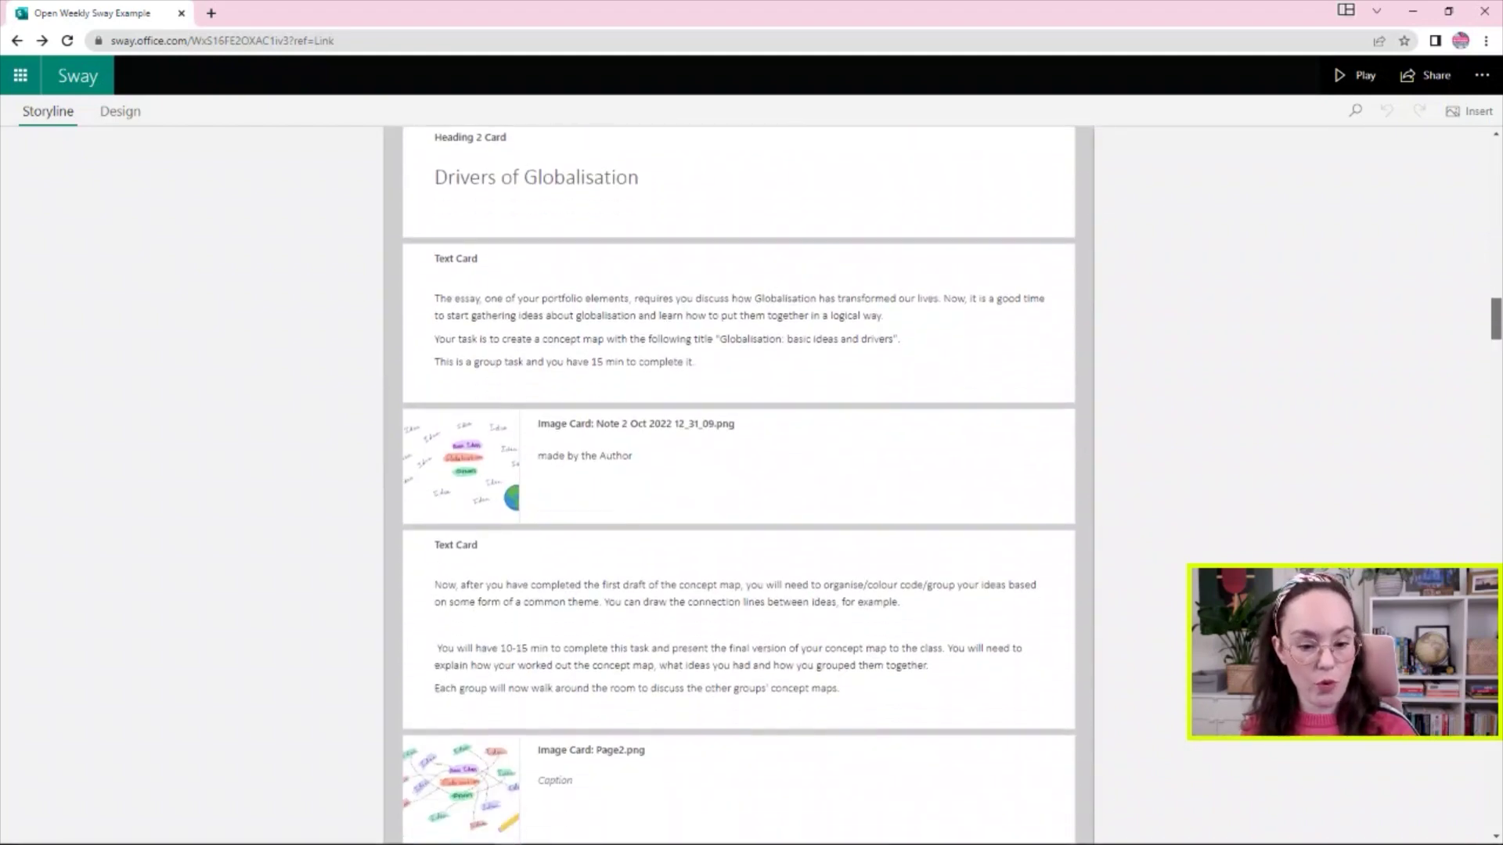
{"action": "key", "text": "ctrl+Home"}
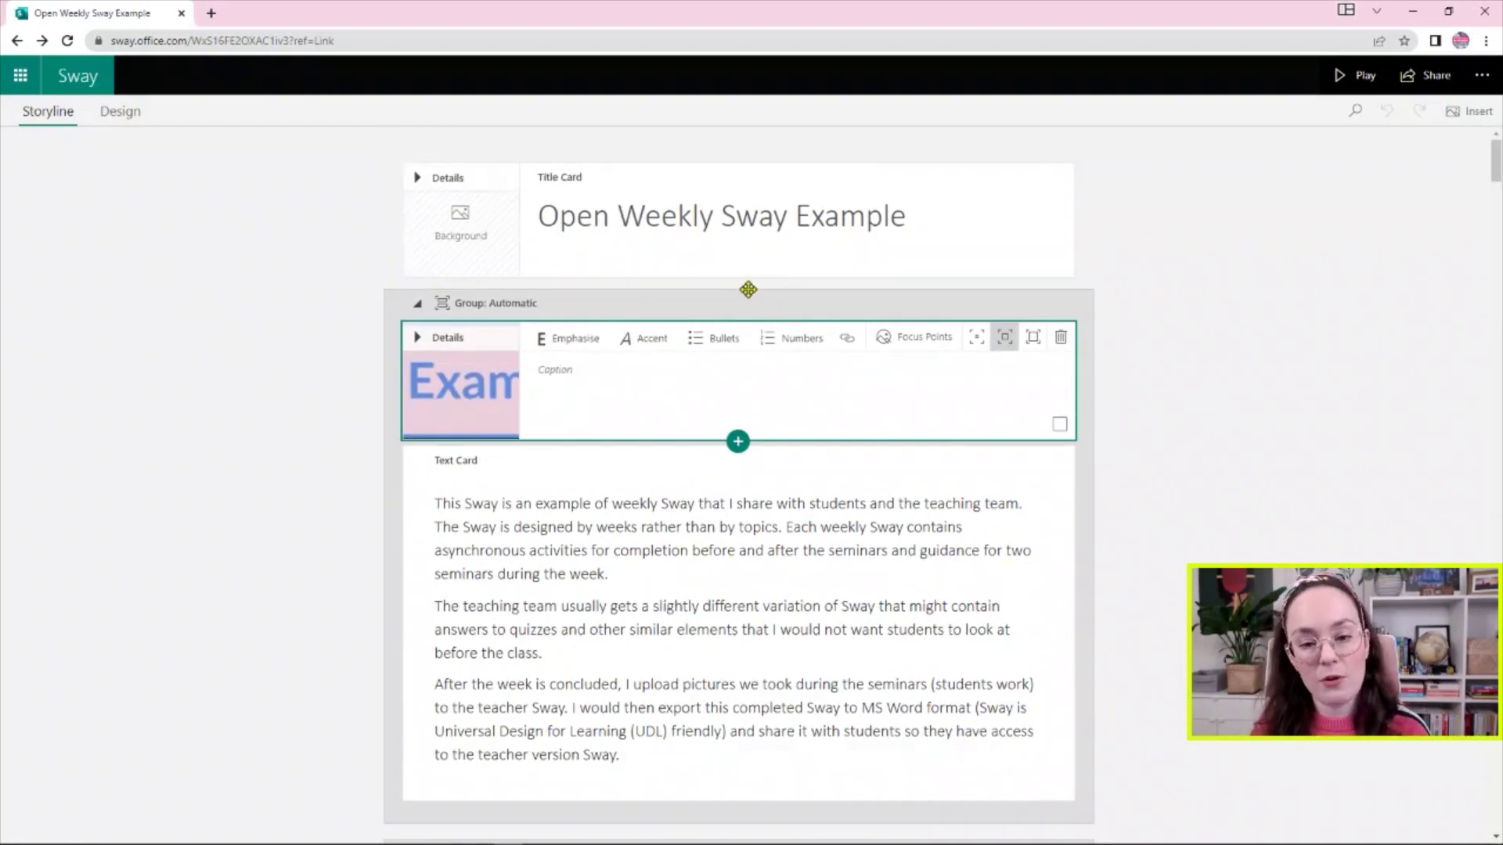
{"action": "scroll", "coordinate": [858, 452], "scroll_direction": "down", "scroll_amount": 5}
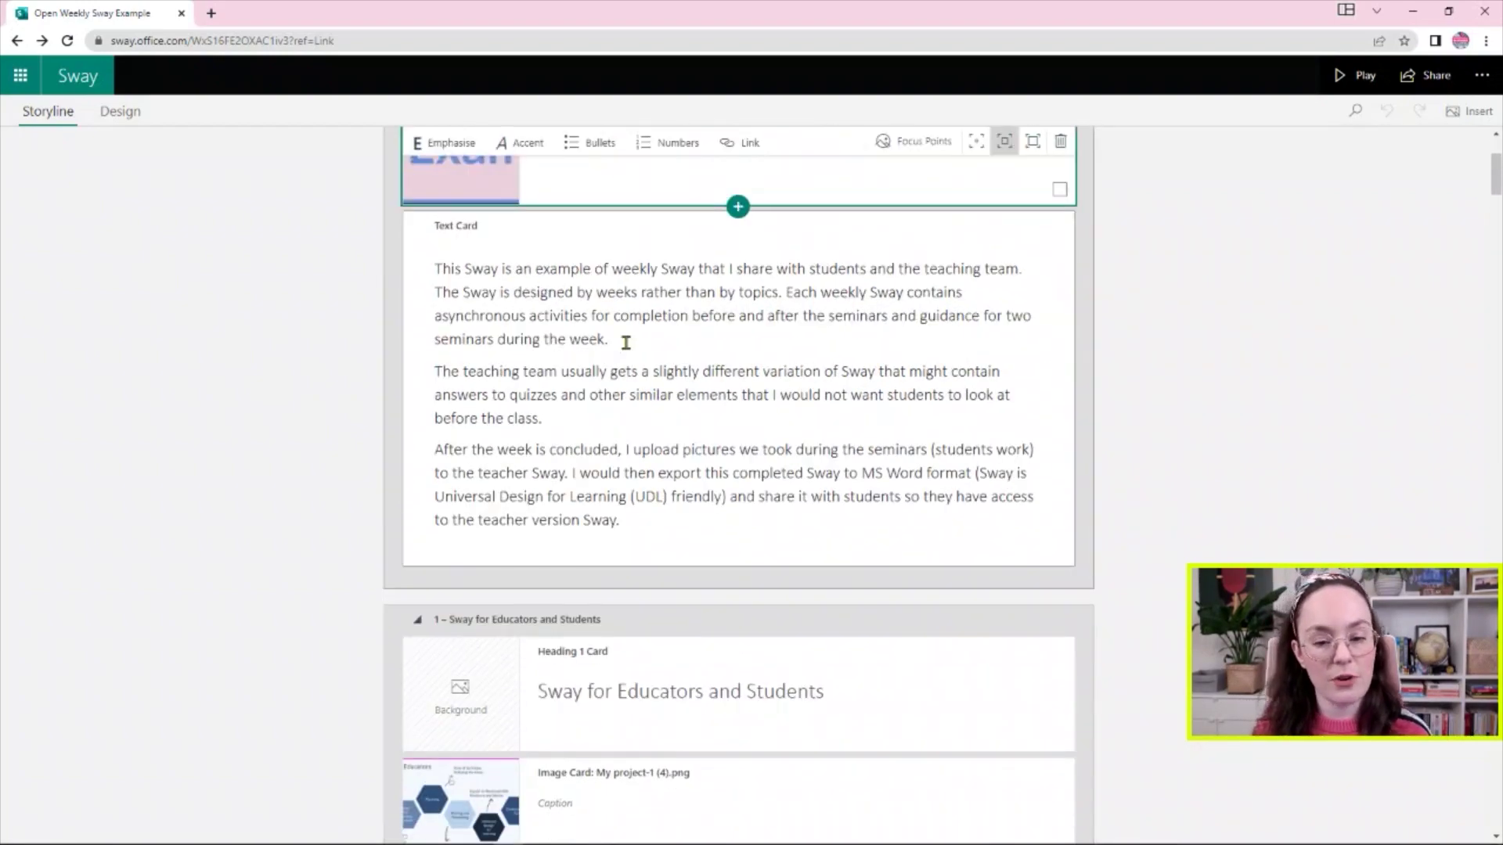
{"action": "scroll", "coordinate": [651, 392], "scroll_direction": "up", "scroll_amount": 4}
{"action": "scroll", "coordinate": [704, 396], "scroll_direction": "down", "scroll_amount": 4}
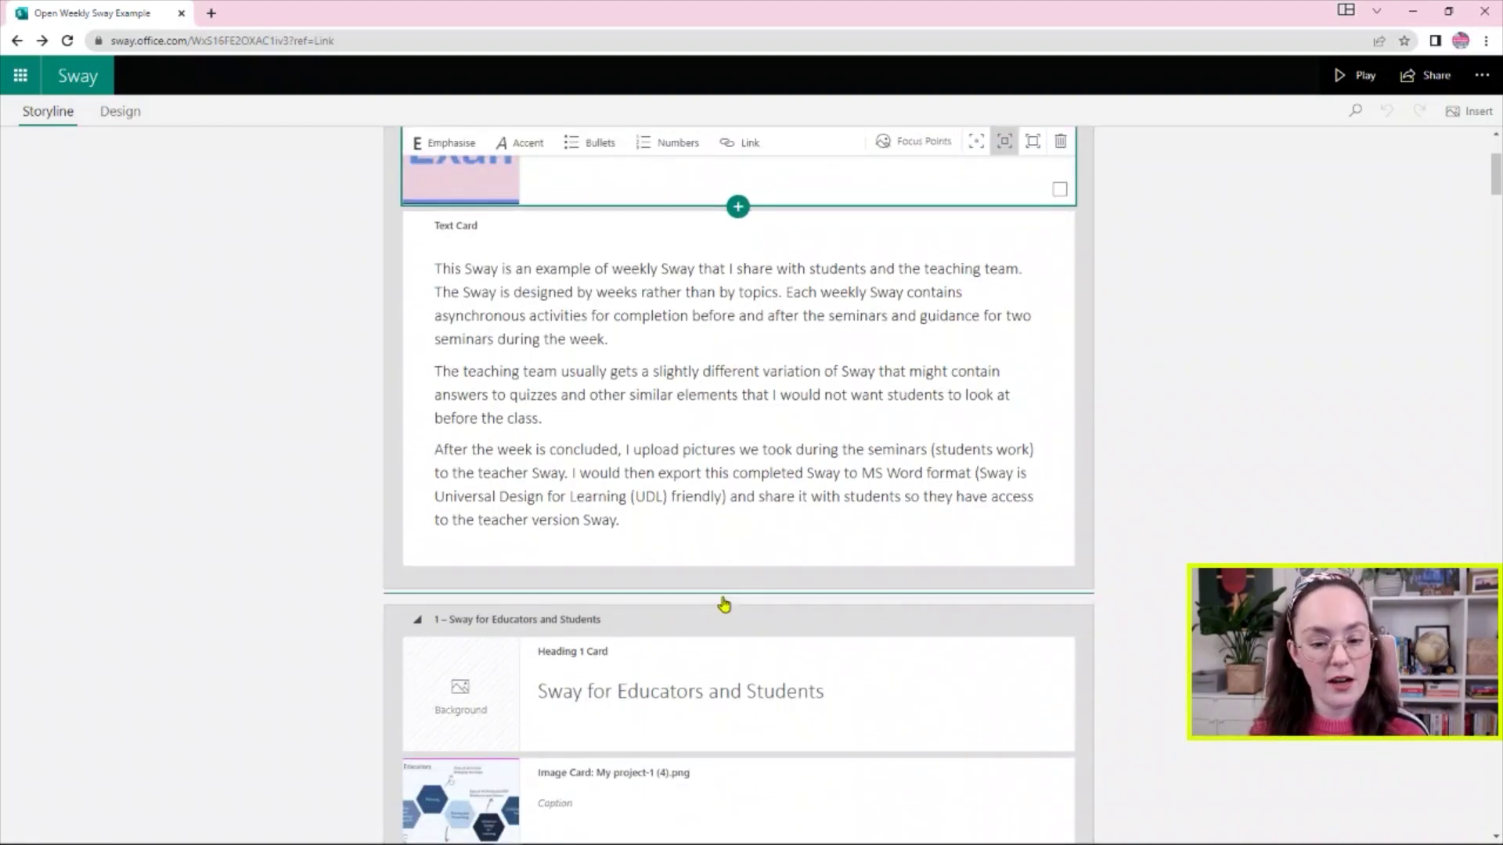
- Insert a Heading 1 section reading 'Hello!' right after the introduction text card
{"action": "left_click", "coordinate": [724, 603]}
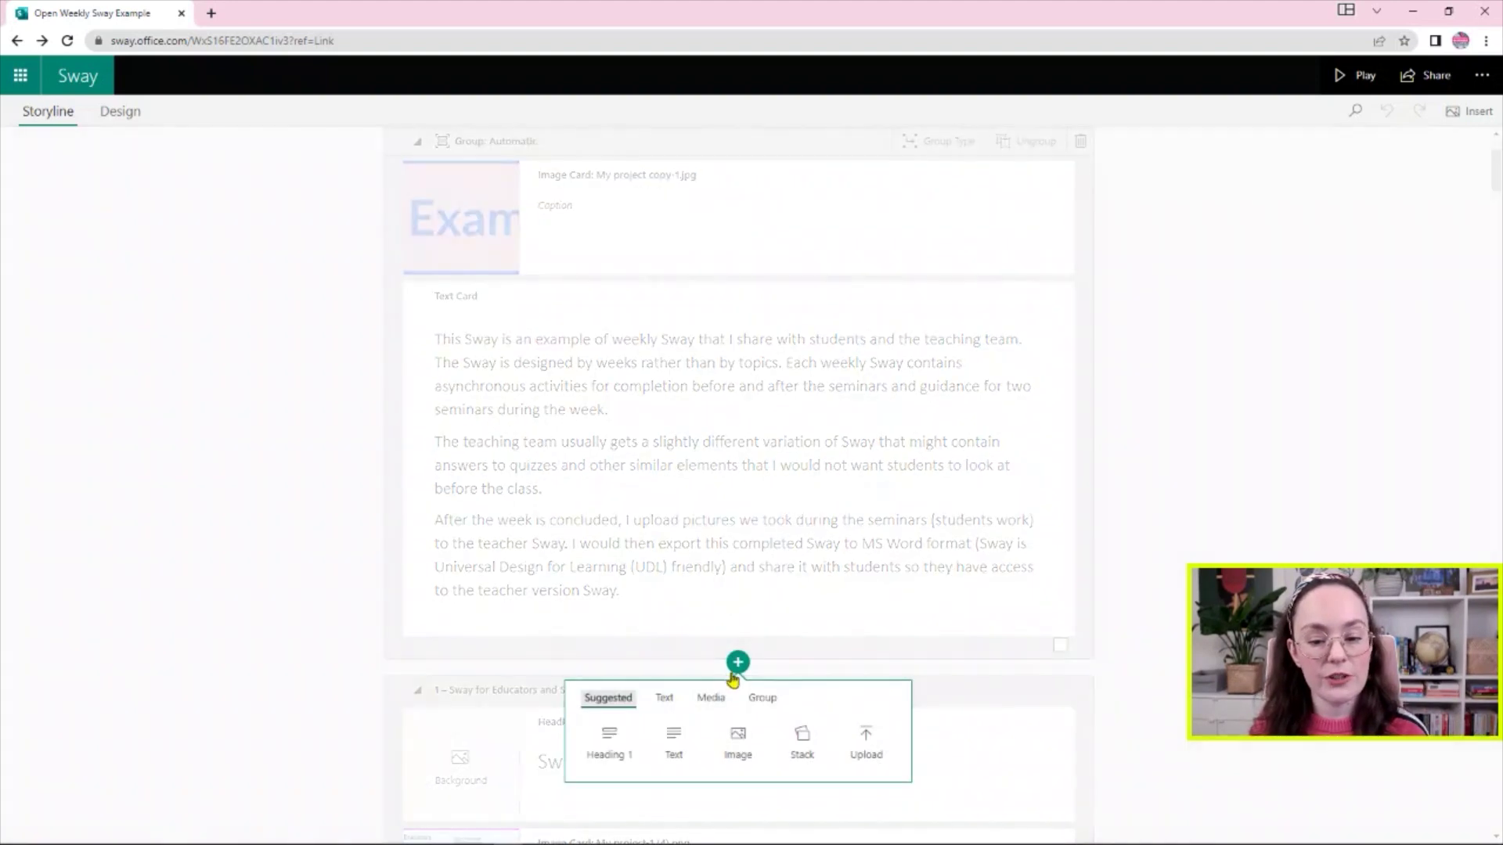
{"action": "left_click", "coordinate": [616, 756]}
{"action": "left_click", "coordinate": [627, 698]}
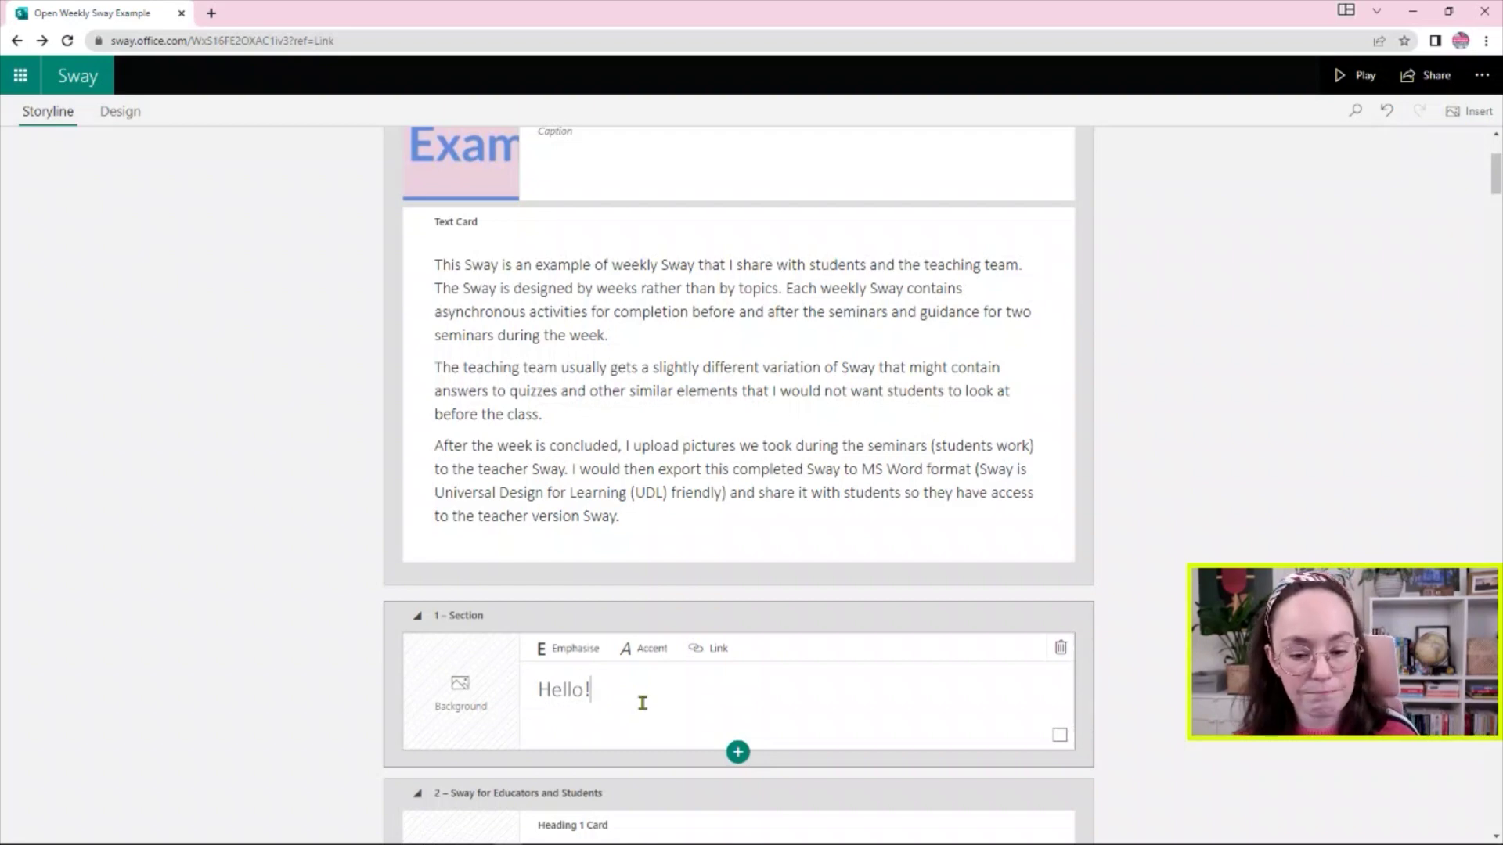
{"action": "left_click", "coordinate": [737, 754]}
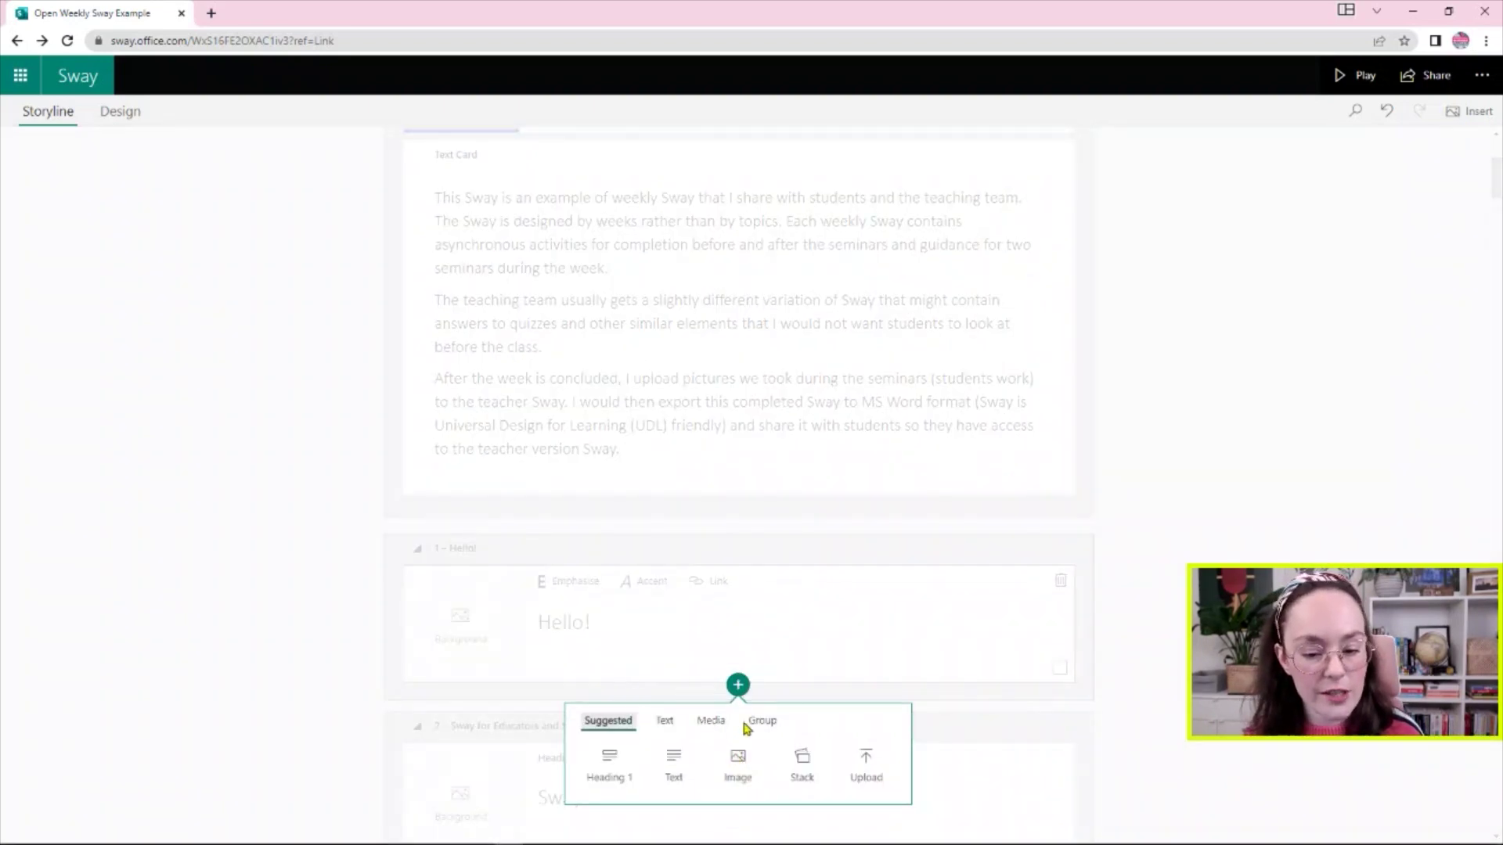
- Add an image card below 'Hello!' with the first forest river photo from a 'nature' search
{"action": "left_click", "coordinate": [728, 766]}
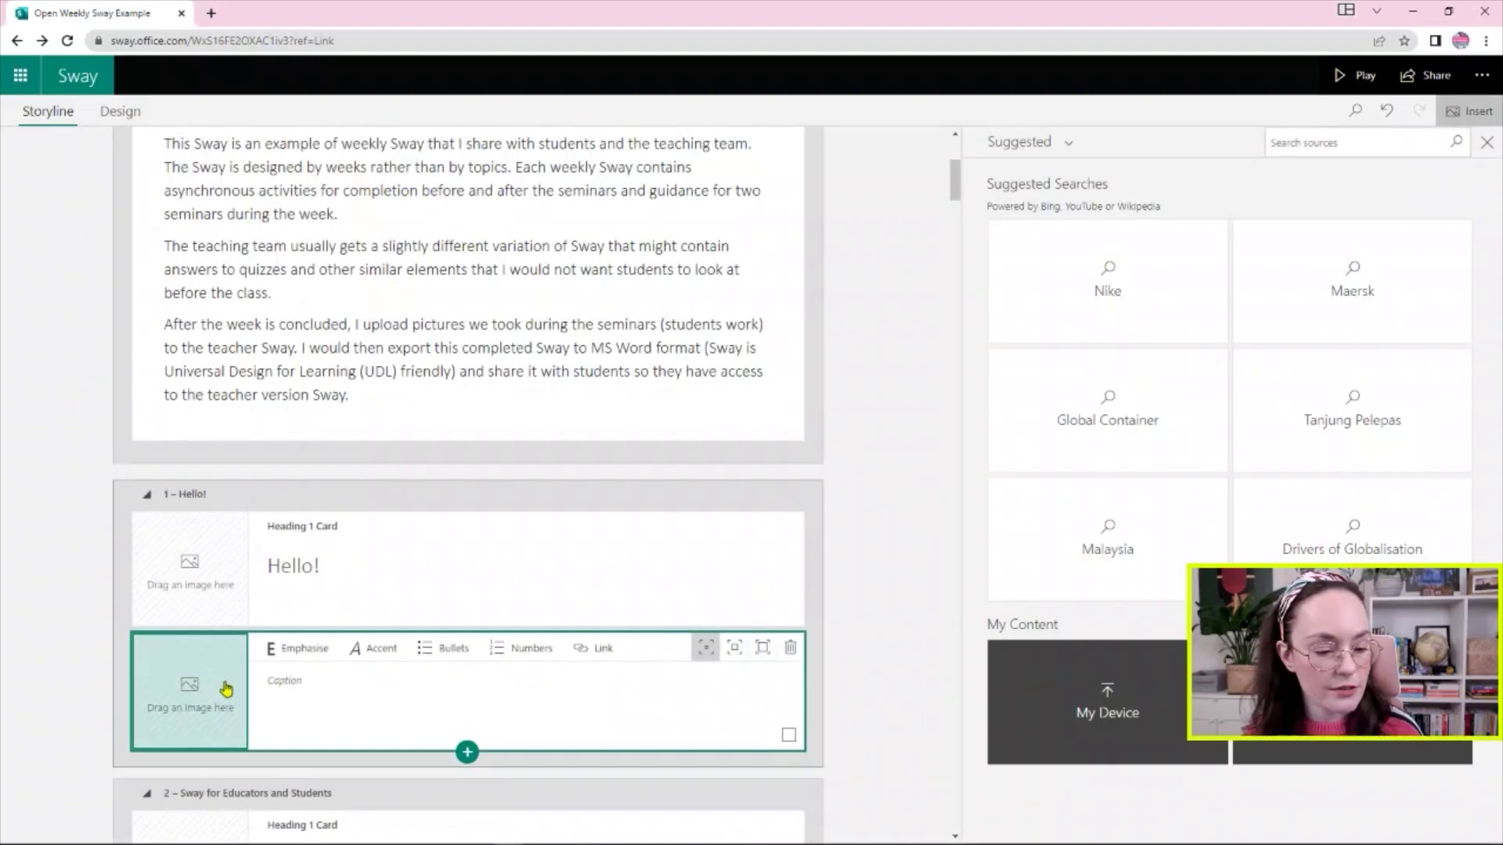
{"action": "left_click", "coordinate": [1348, 142]}
{"action": "type", "text": "nature"}
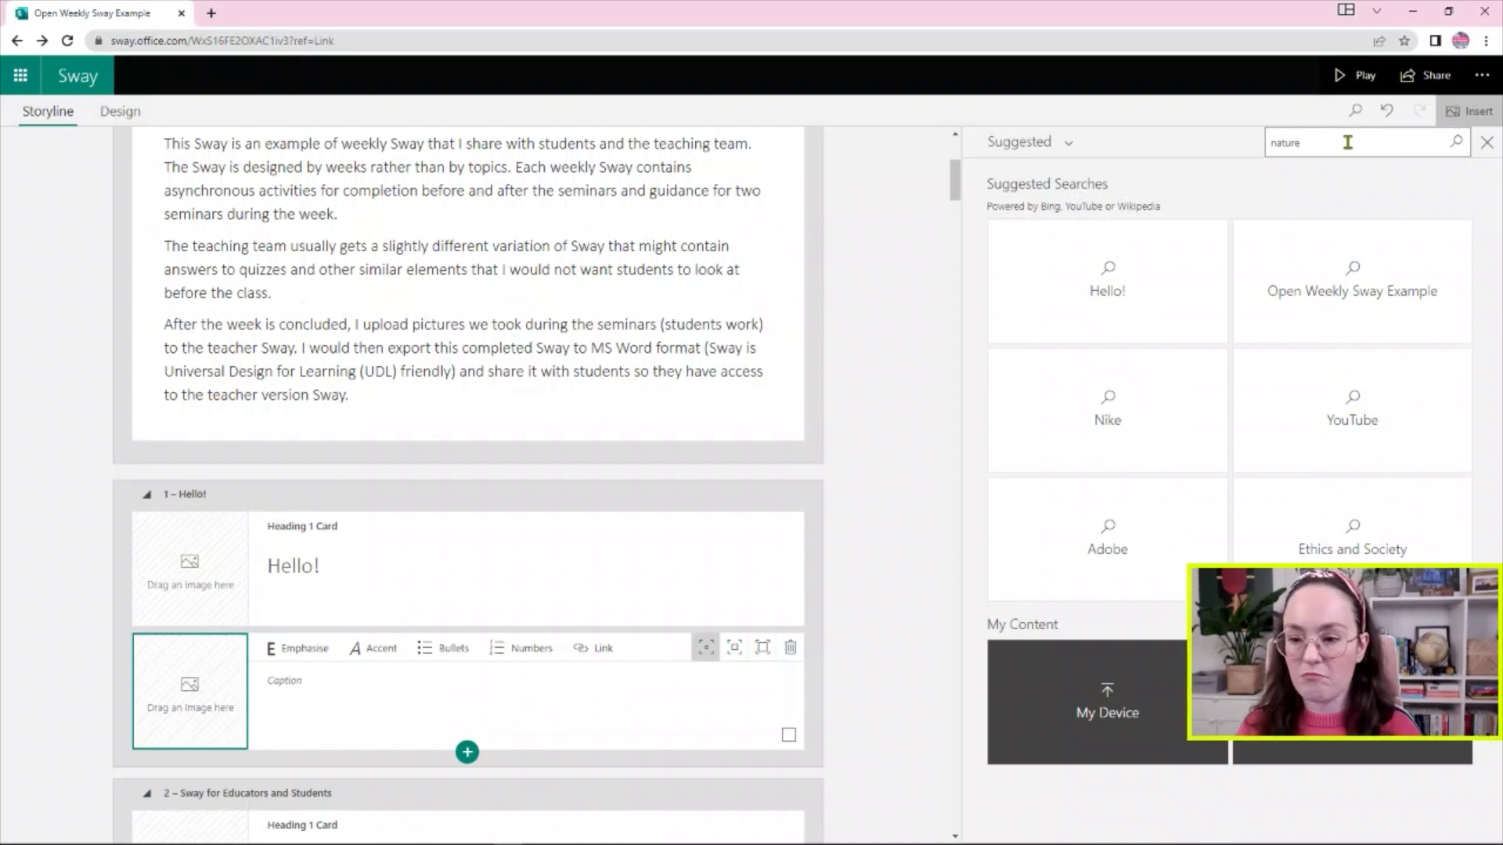
{"action": "key", "text": "Return"}
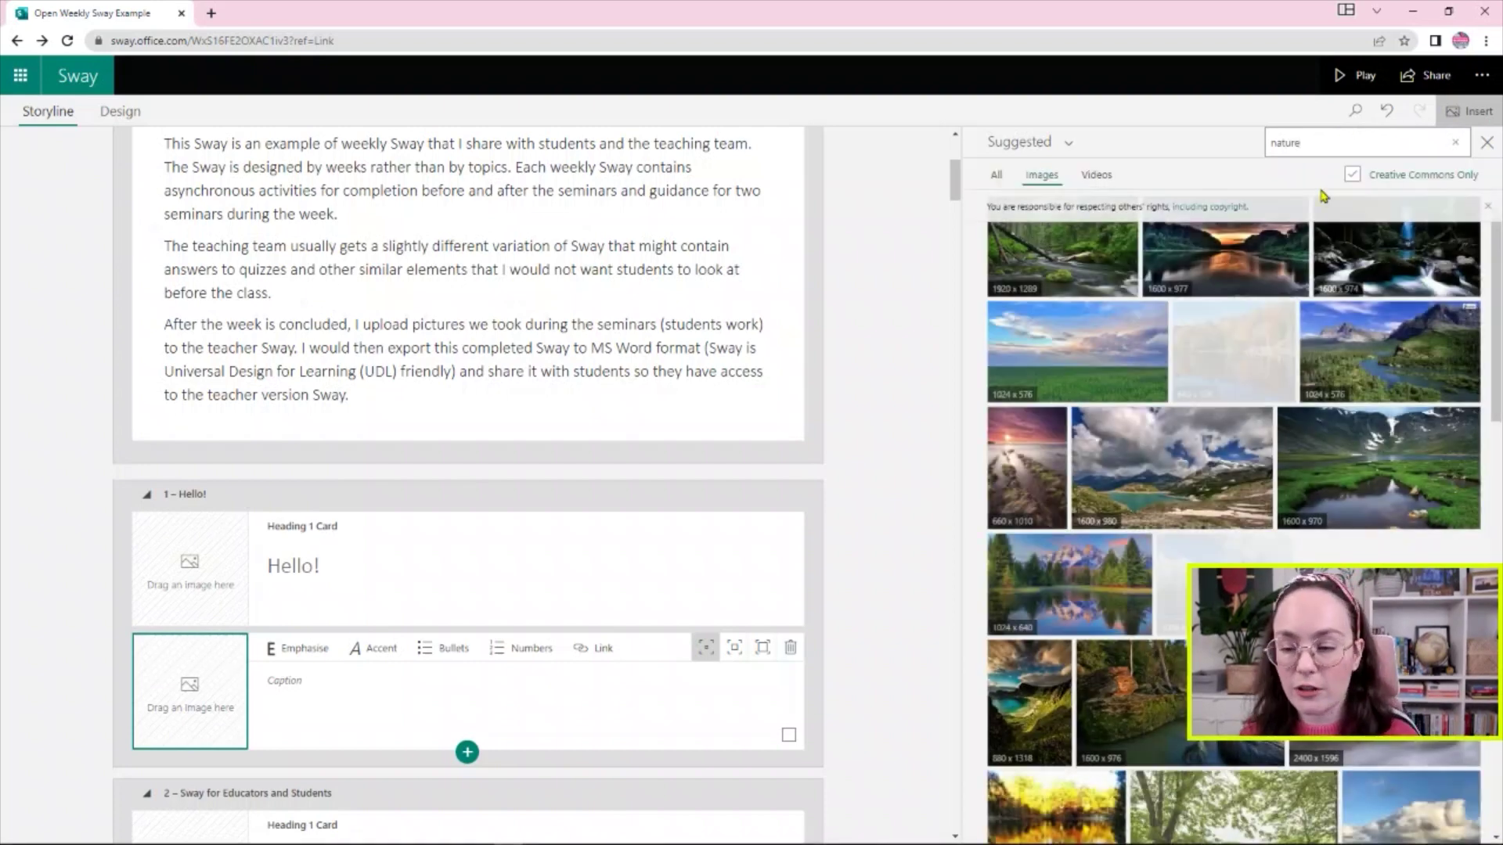
{"action": "left_click", "coordinate": [1084, 266]}
{"action": "left_click", "coordinate": [1409, 150]}
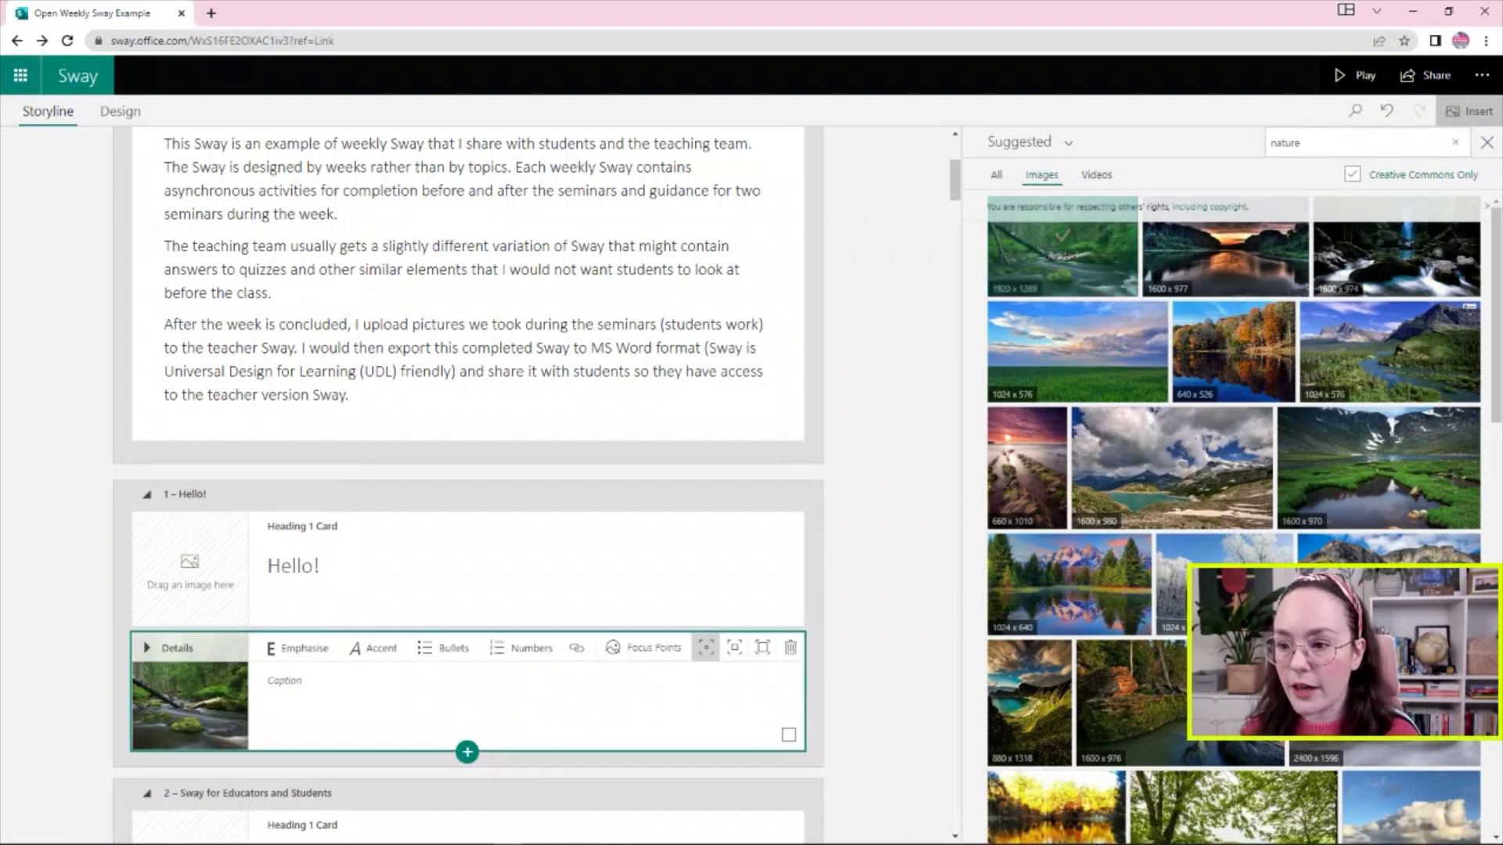
{"action": "left_click", "coordinate": [1486, 143]}
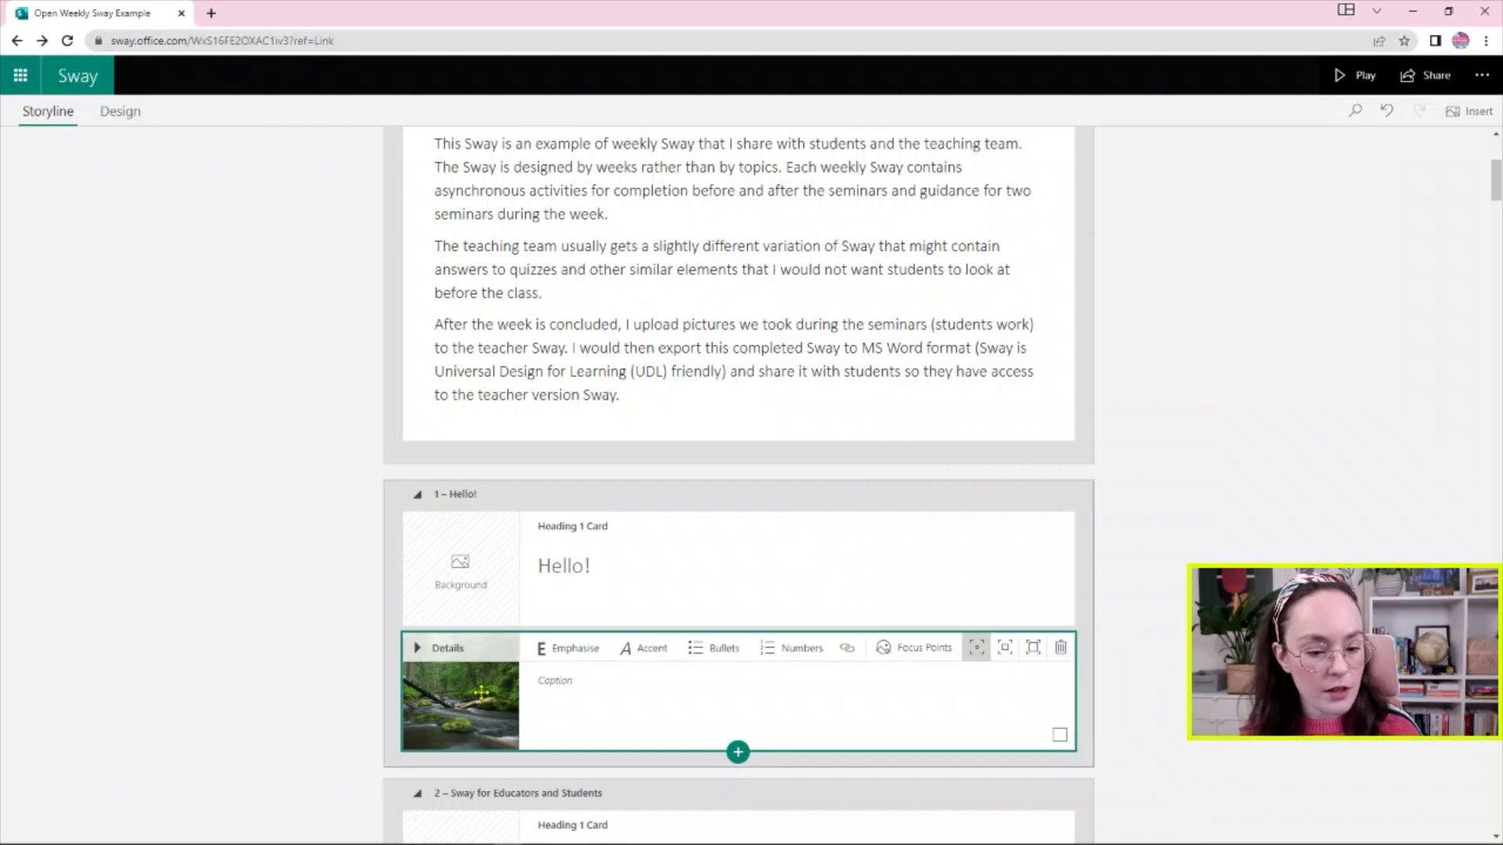
- Set the forest river image's focus points so the entire image is important
{"action": "left_click", "coordinate": [920, 649]}
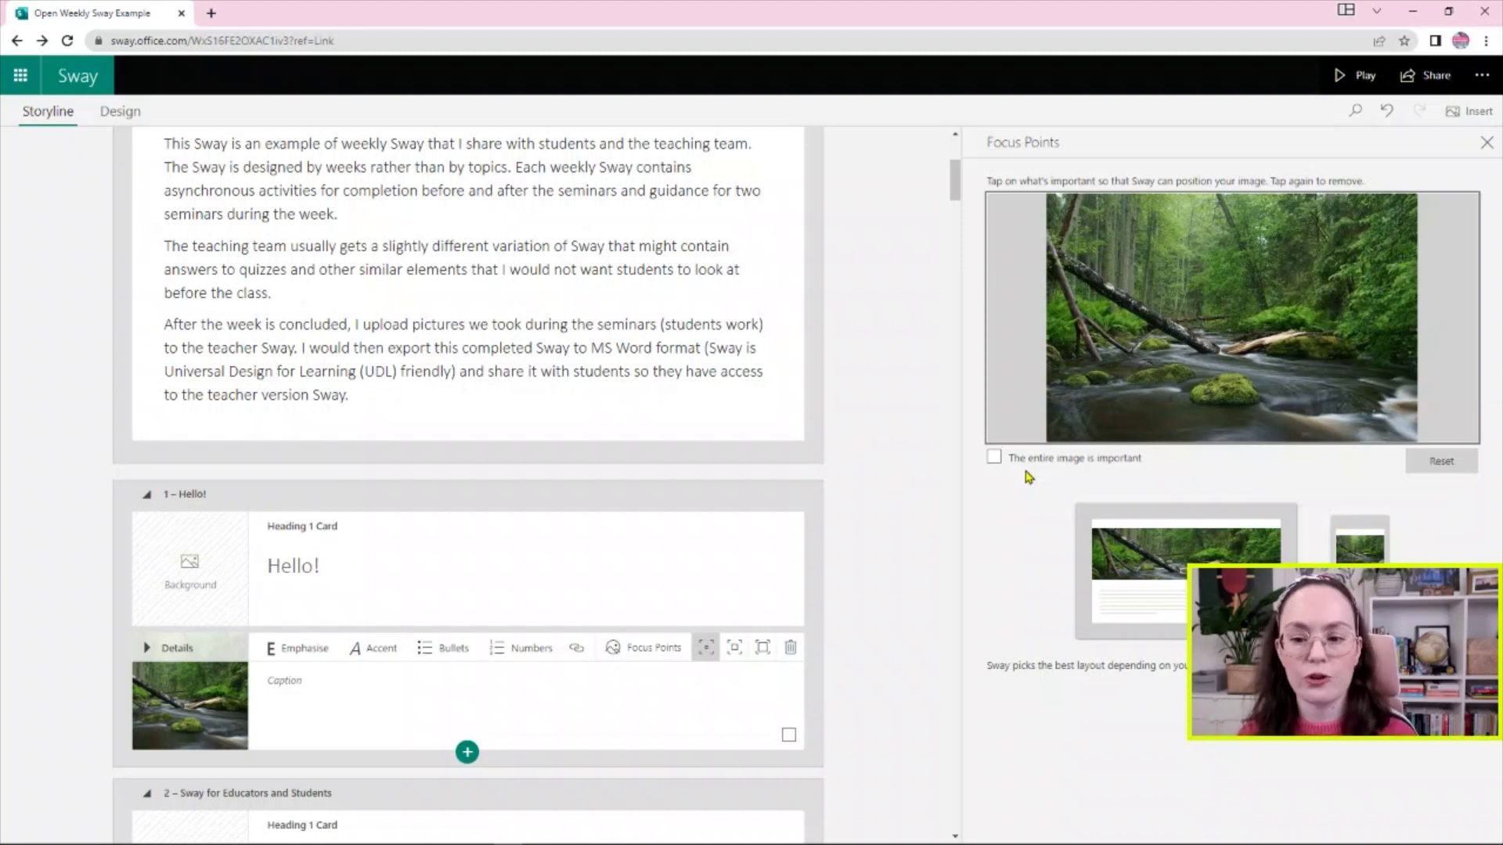
{"action": "left_click", "coordinate": [1023, 460]}
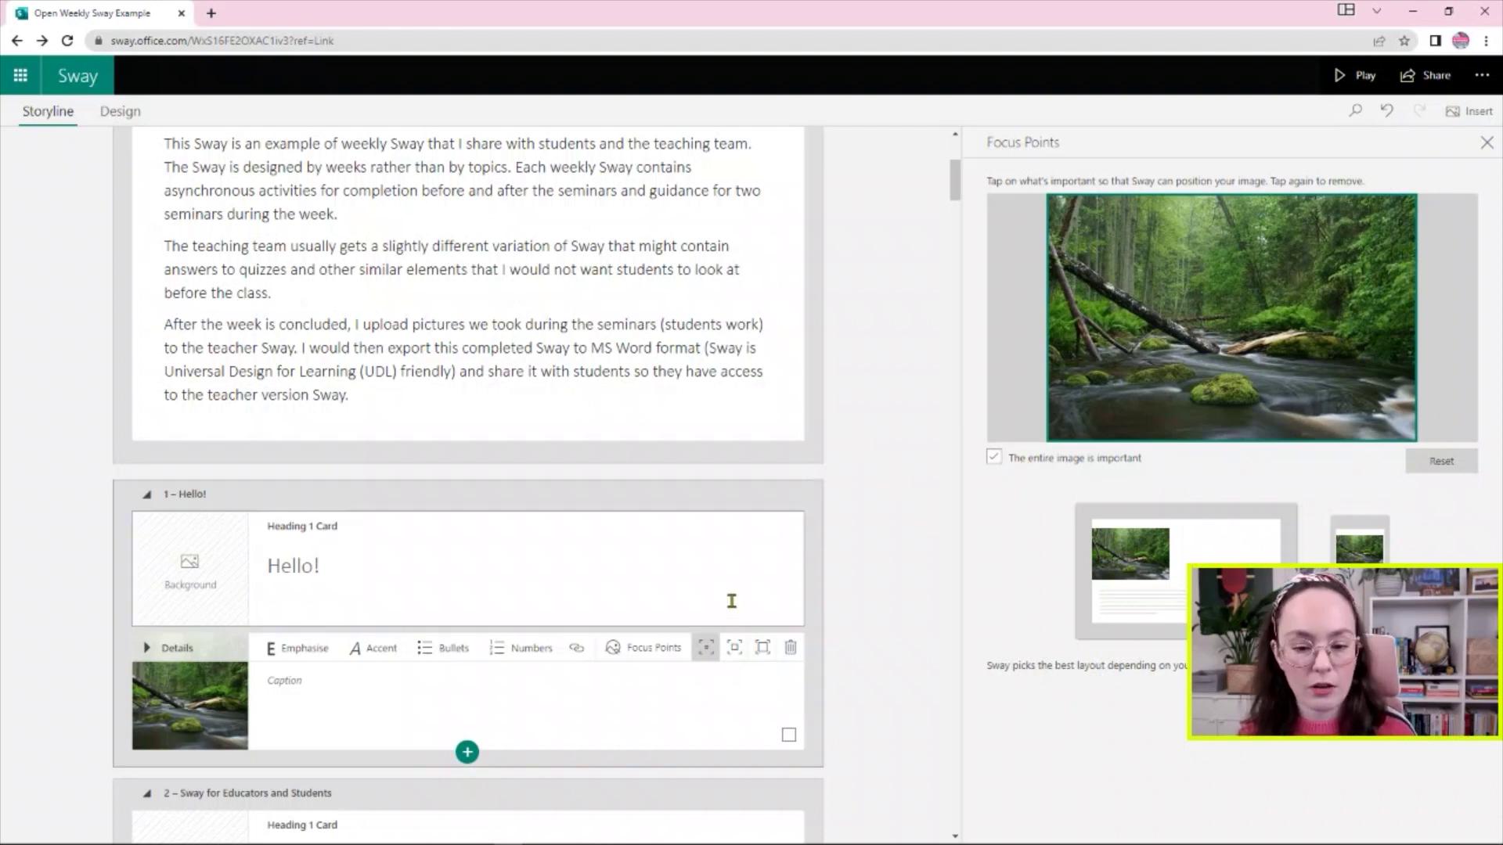
{"action": "left_click", "coordinate": [734, 647]}
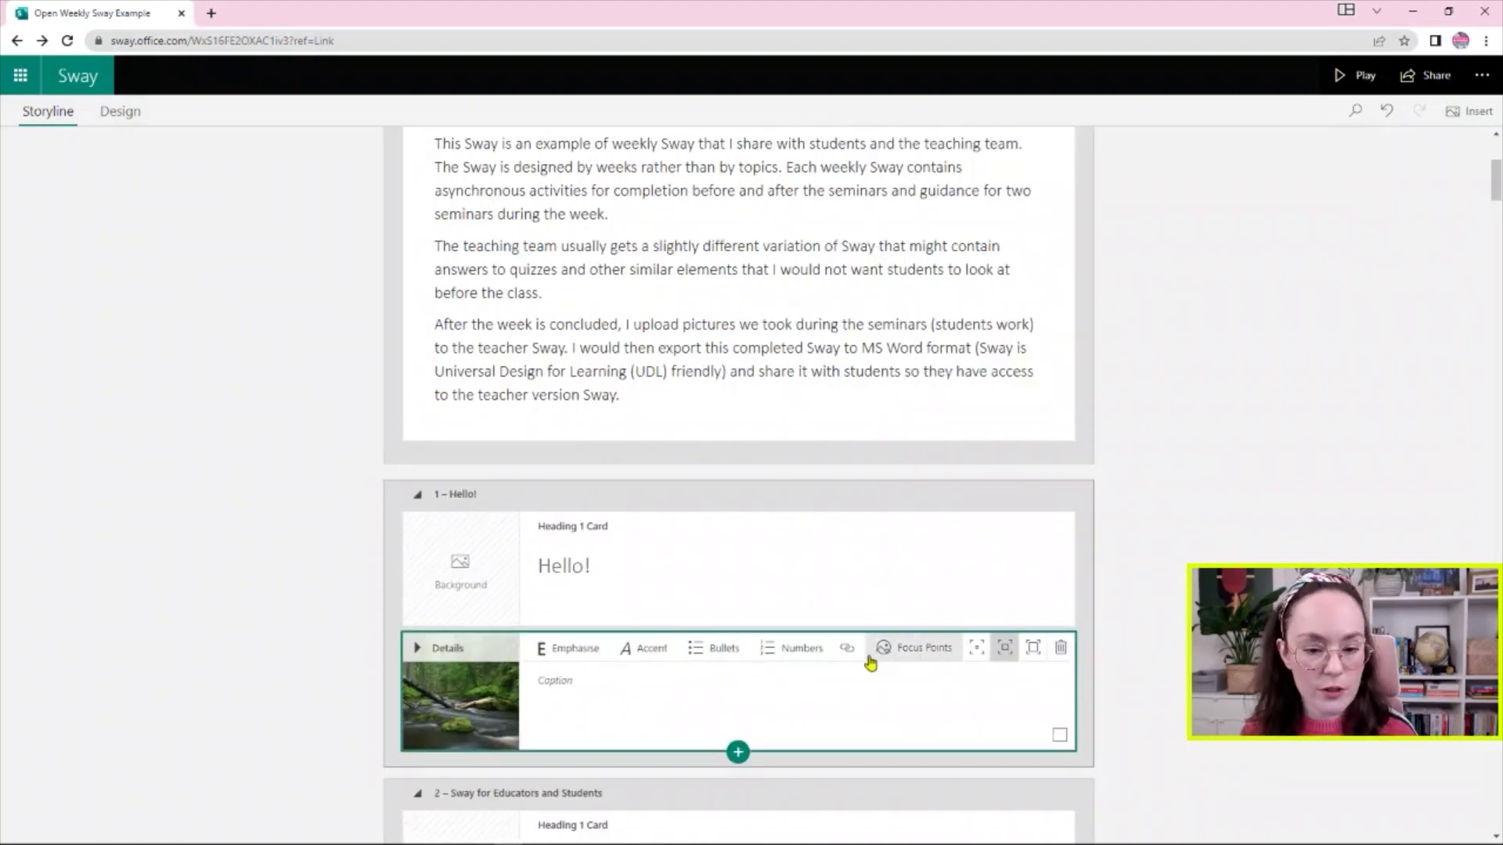
- Add a 'For demonstration' text card below the forest image and give it strong bold emphasis
{"action": "left_click", "coordinate": [738, 752]}
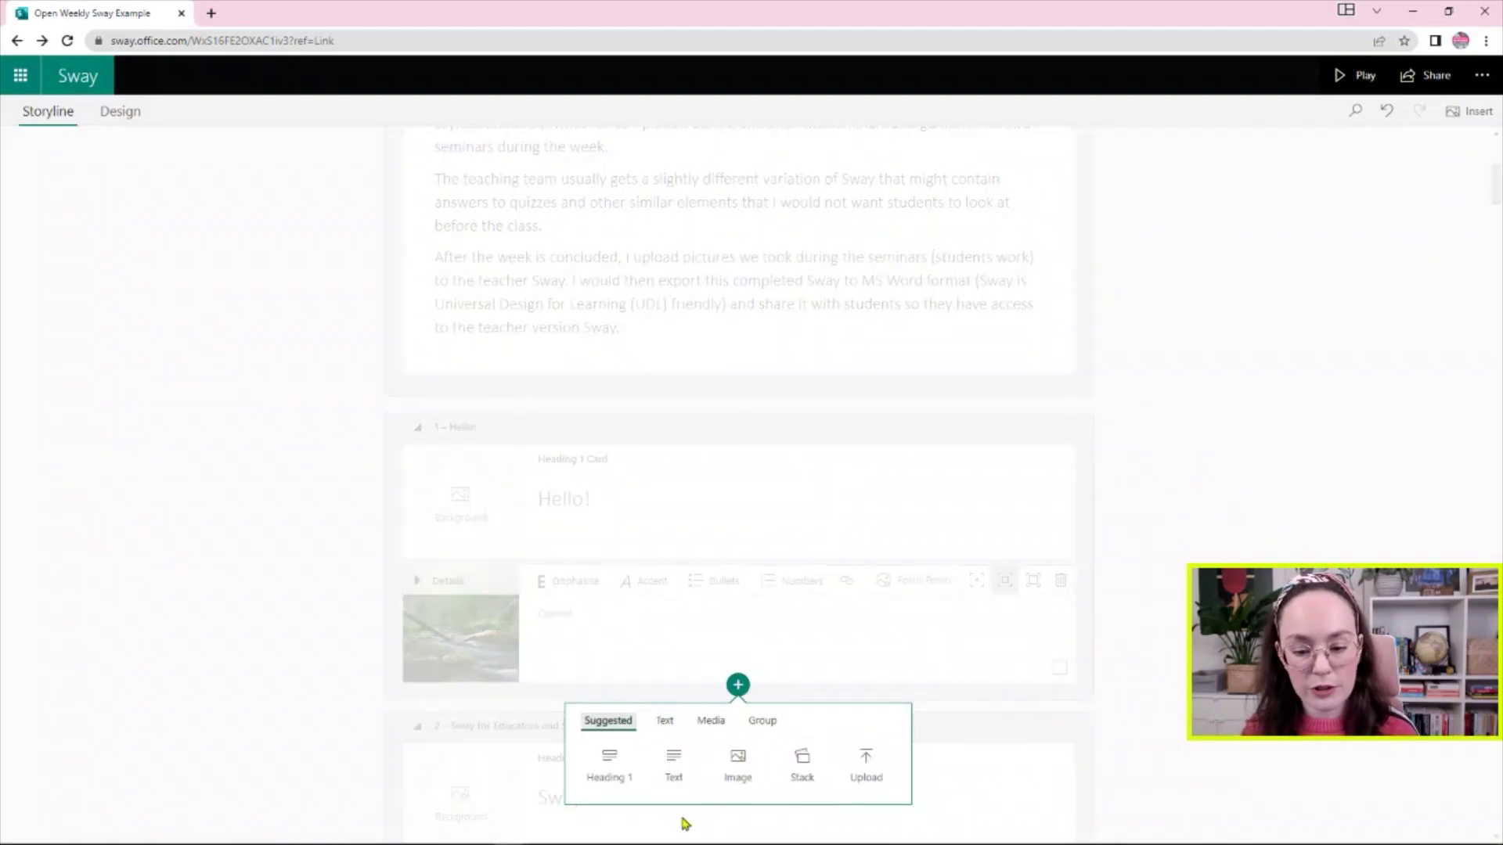
{"action": "left_click", "coordinate": [675, 777]}
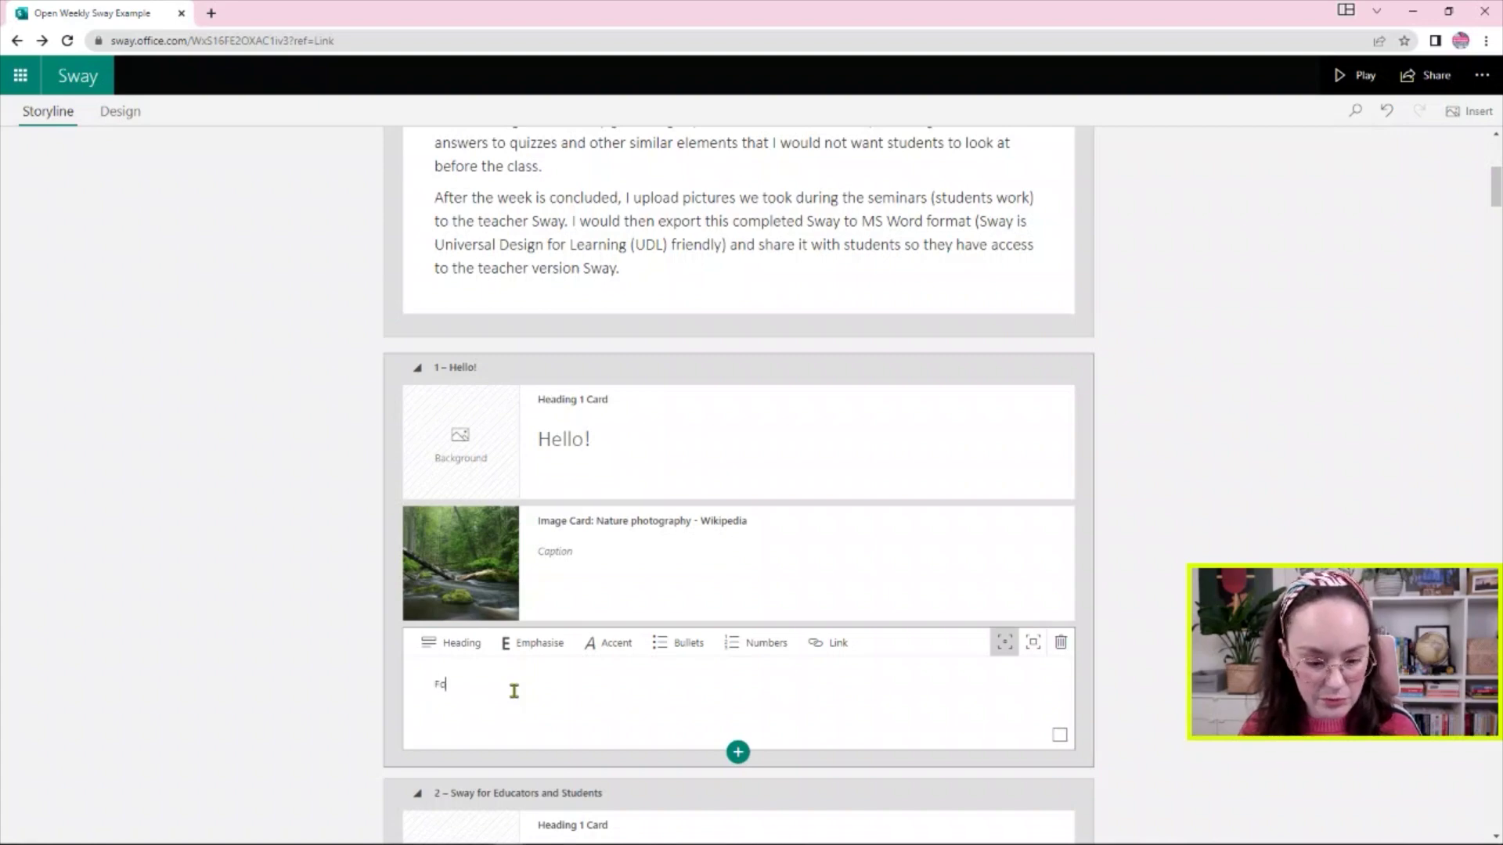
{"action": "type", "text": "For demonstration"}
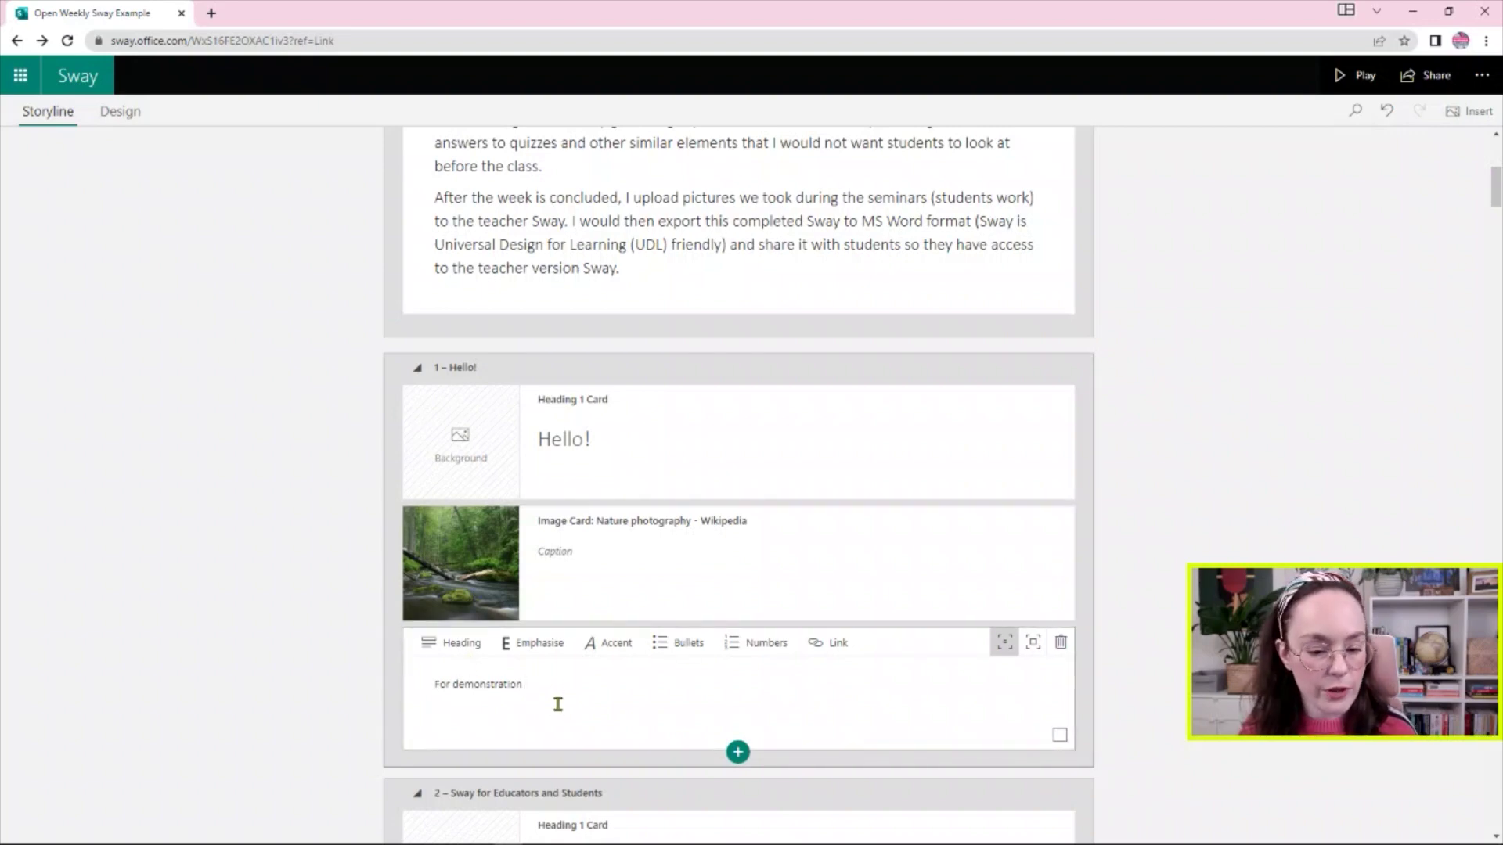
{"action": "left_click_drag", "start_coordinate": [557, 698], "coordinate": [418, 686]}
{"action": "left_click", "coordinate": [529, 647]}
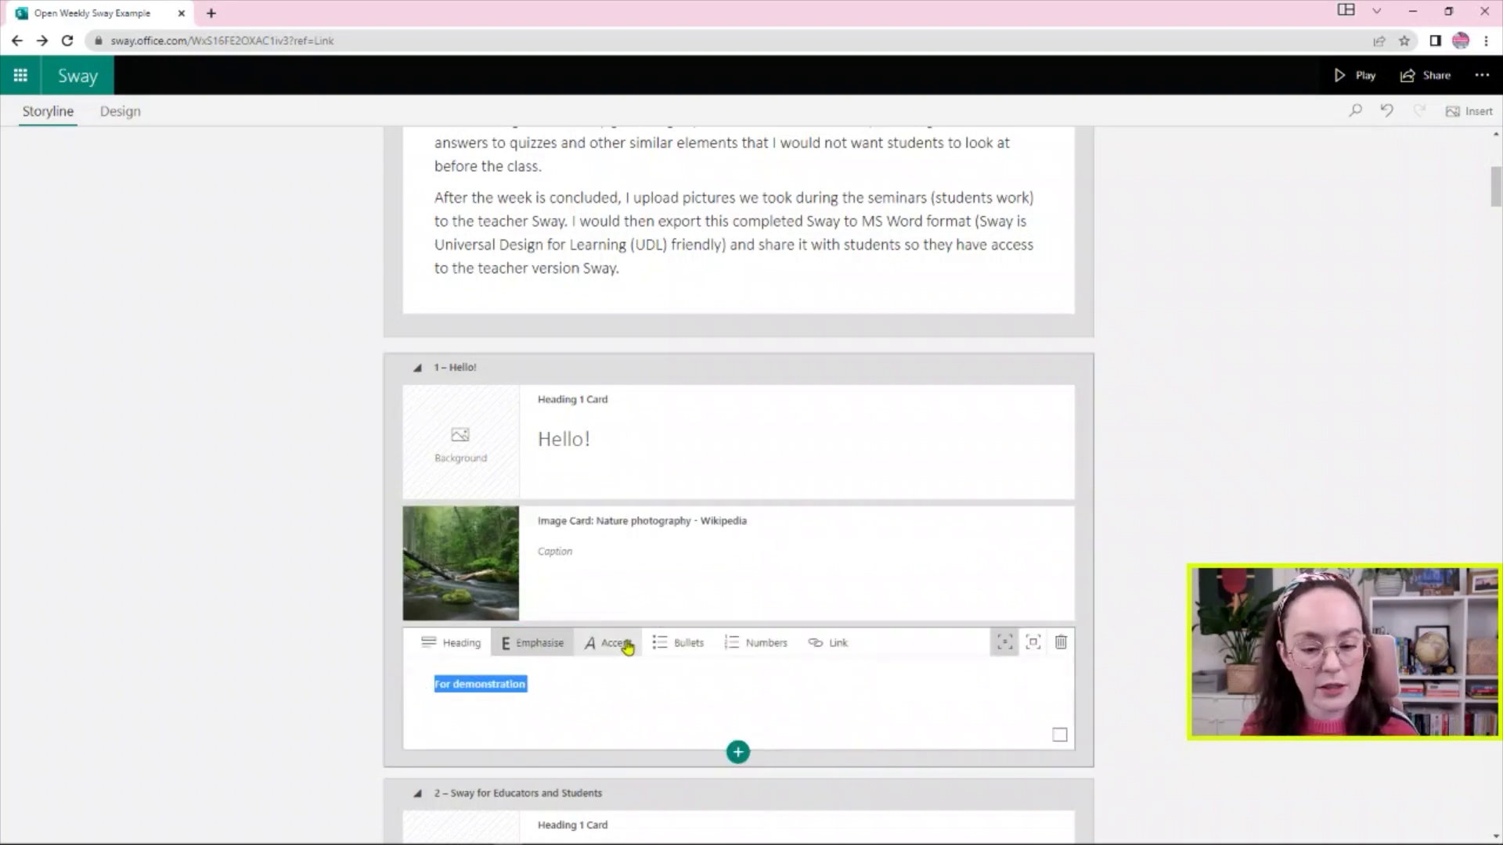
{"action": "left_click", "coordinate": [1033, 644]}
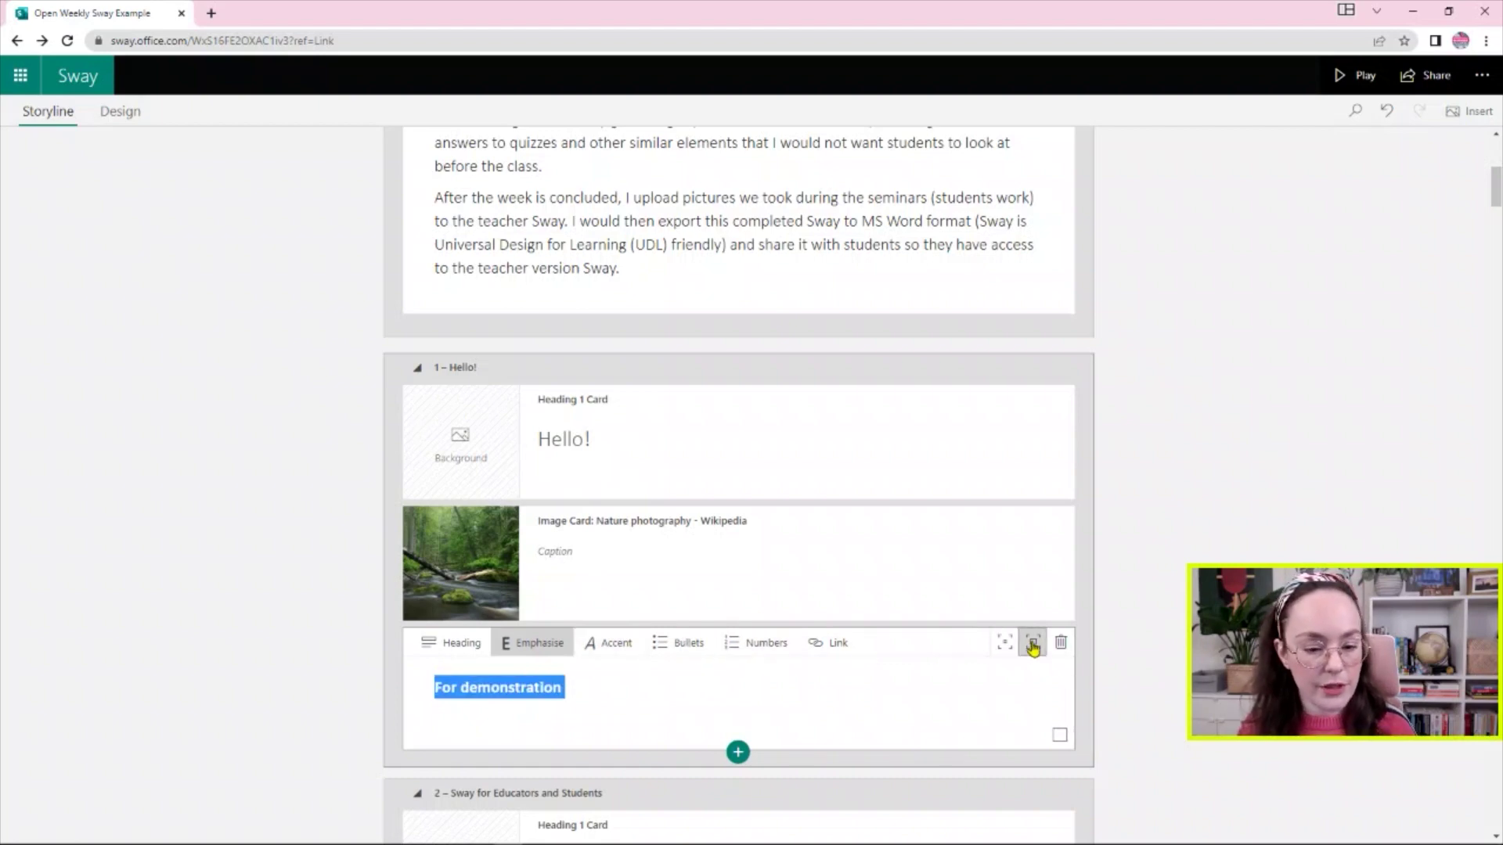
{"action": "key", "text": "Escape"}
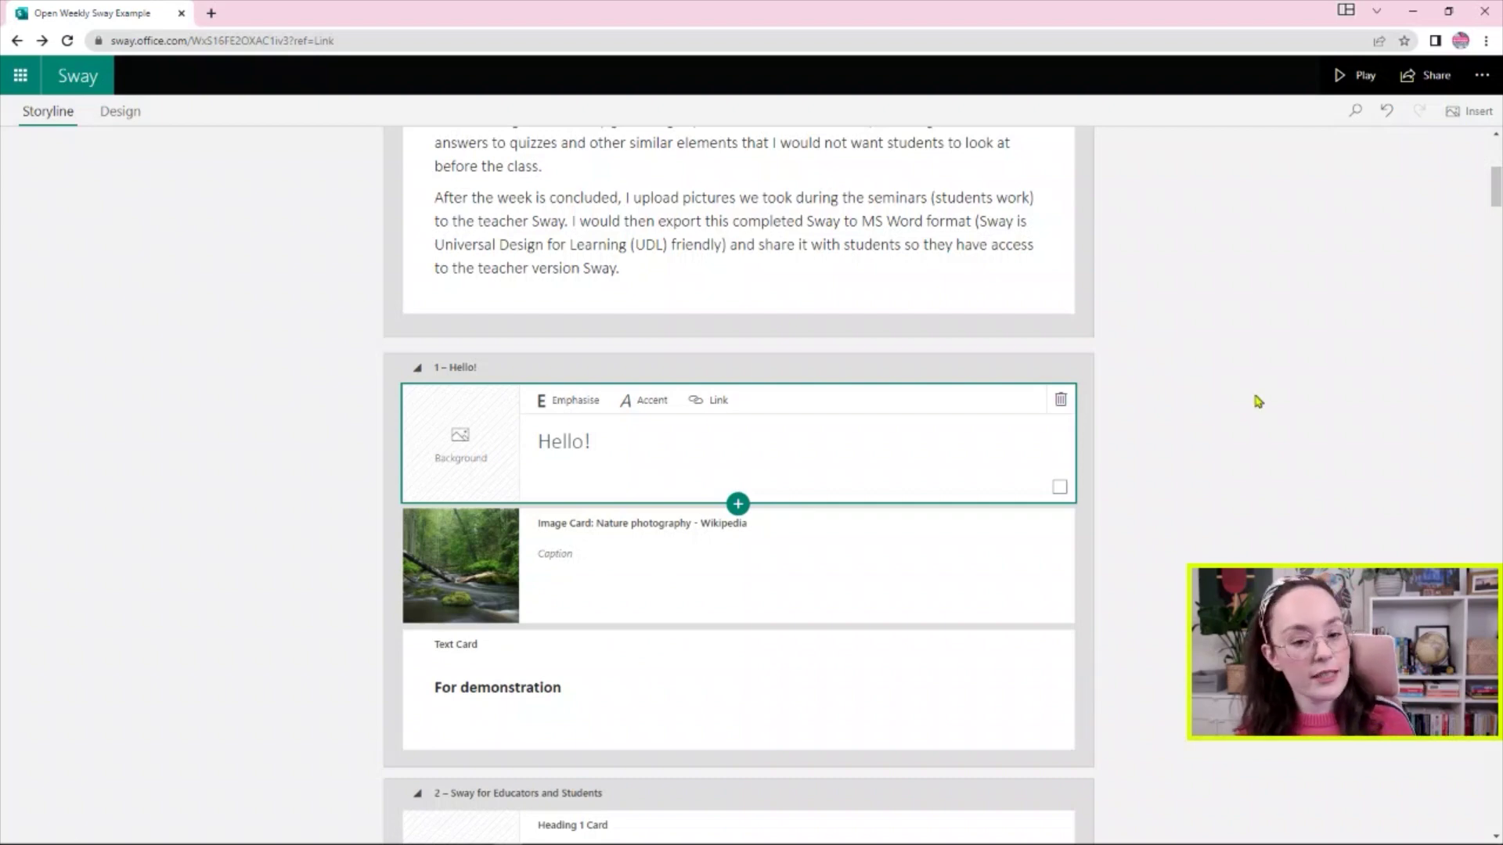
{"action": "left_click", "coordinate": [1356, 74]}
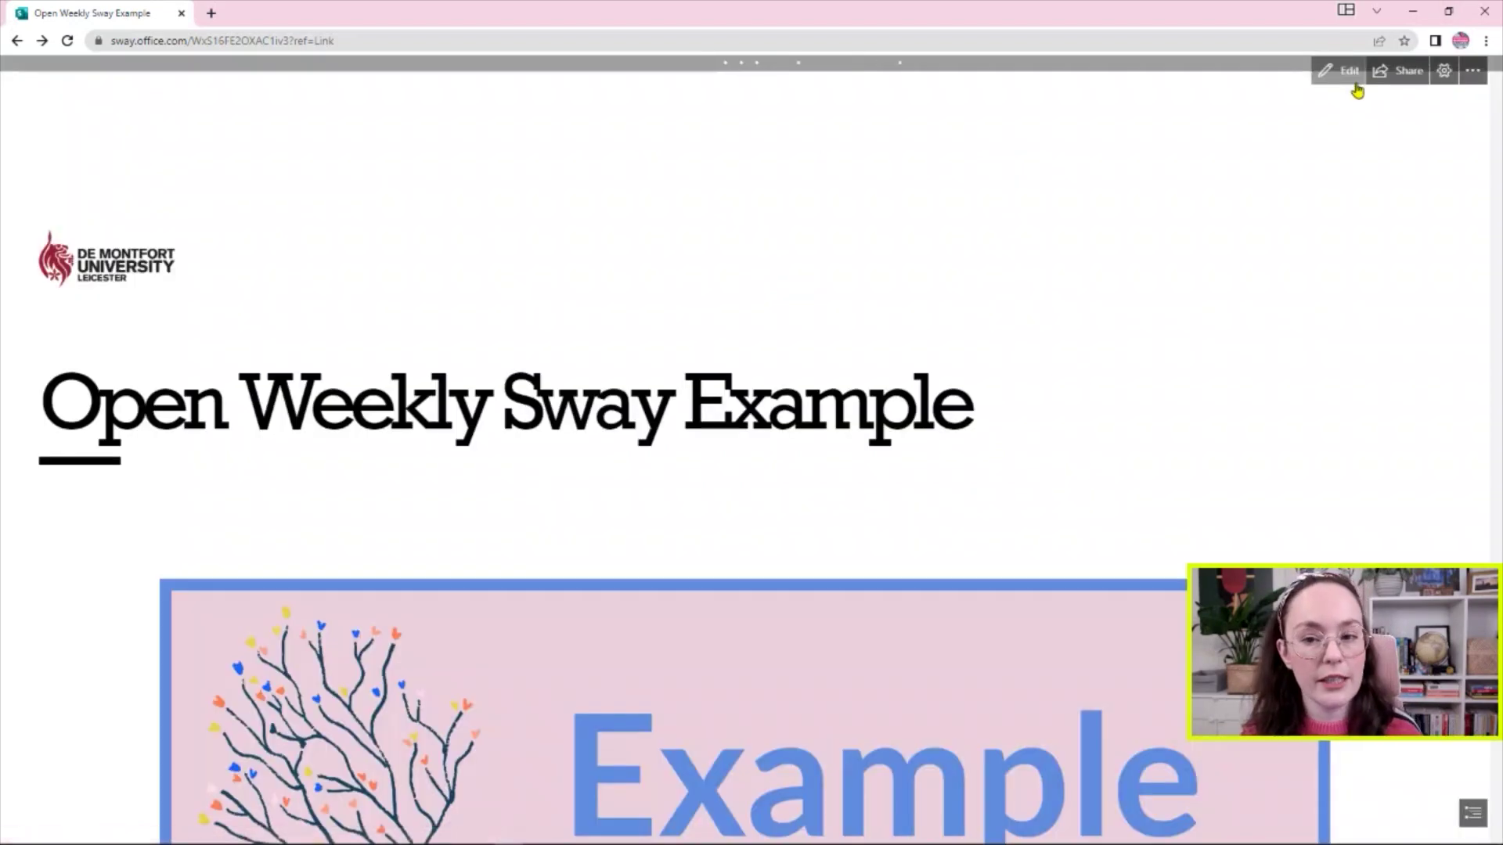
{"action": "scroll", "coordinate": [895, 264], "scroll_direction": "down", "scroll_amount": 5}
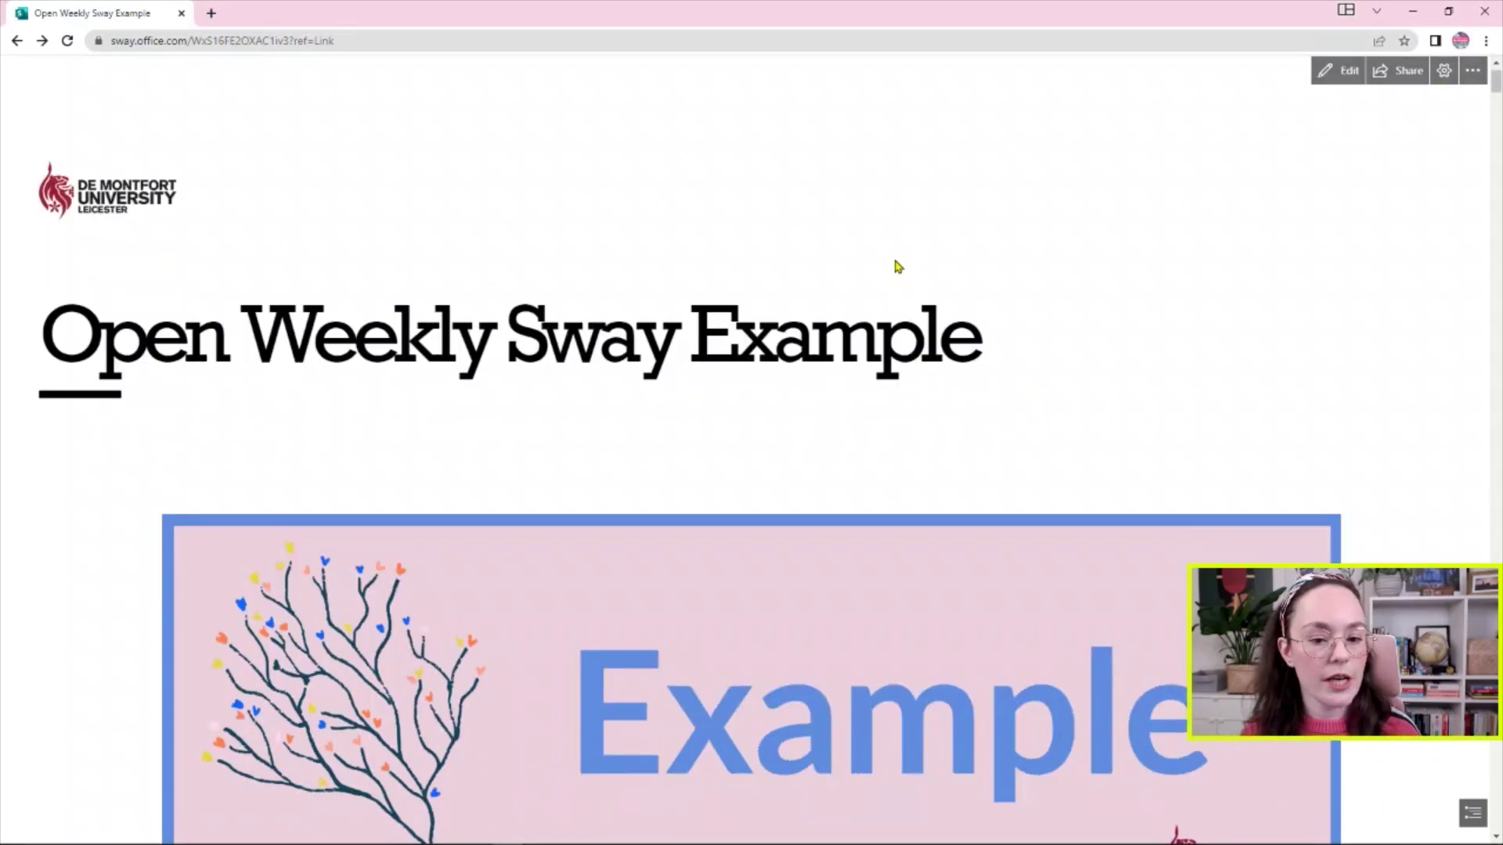
{"action": "scroll", "coordinate": [896, 268], "scroll_direction": "down", "scroll_amount": 6}
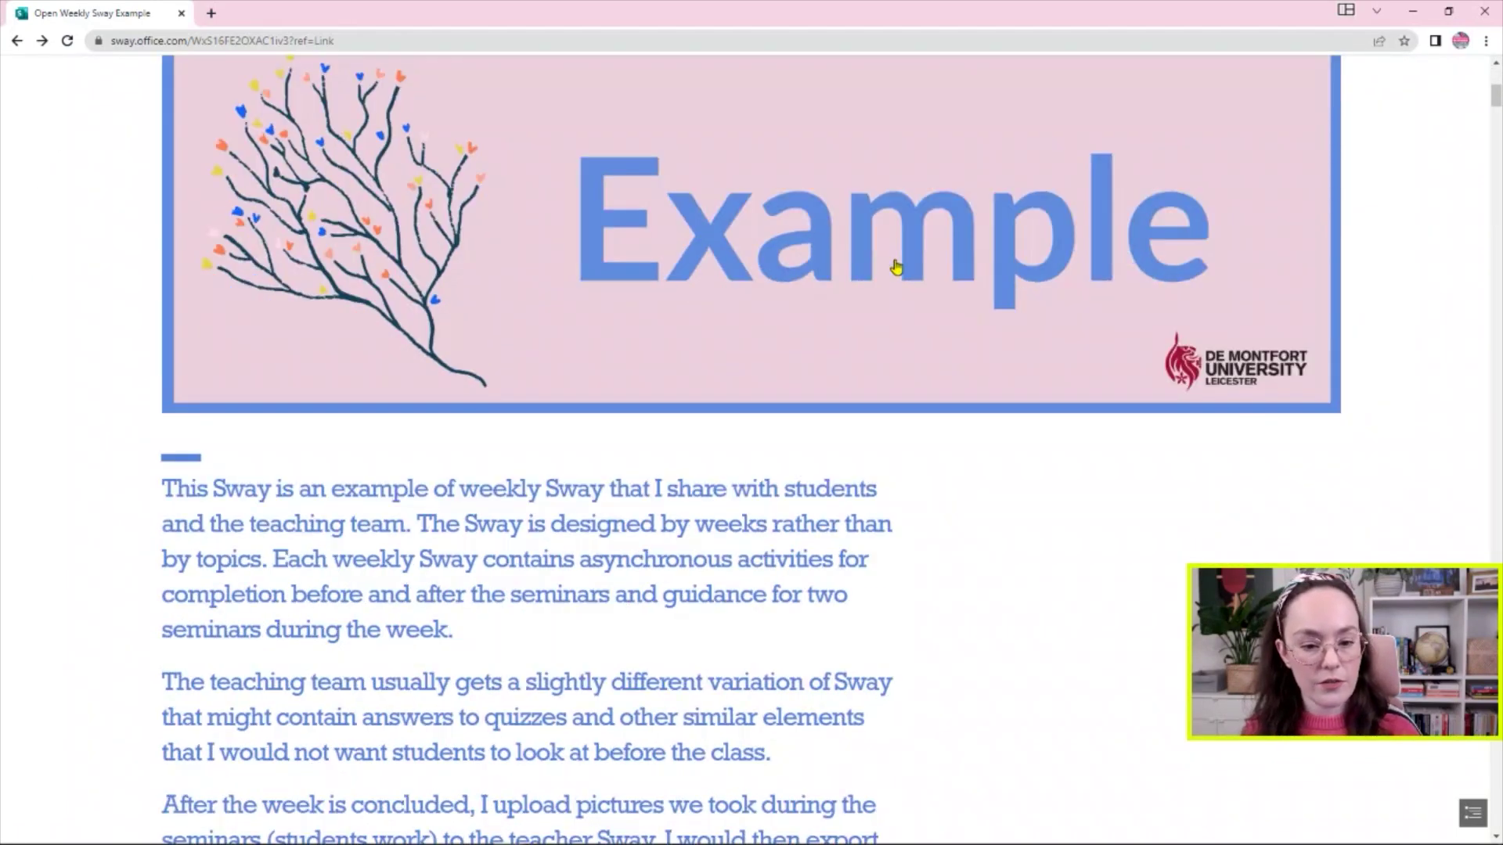
{"action": "scroll", "coordinate": [897, 267], "scroll_direction": "down", "scroll_amount": 4}
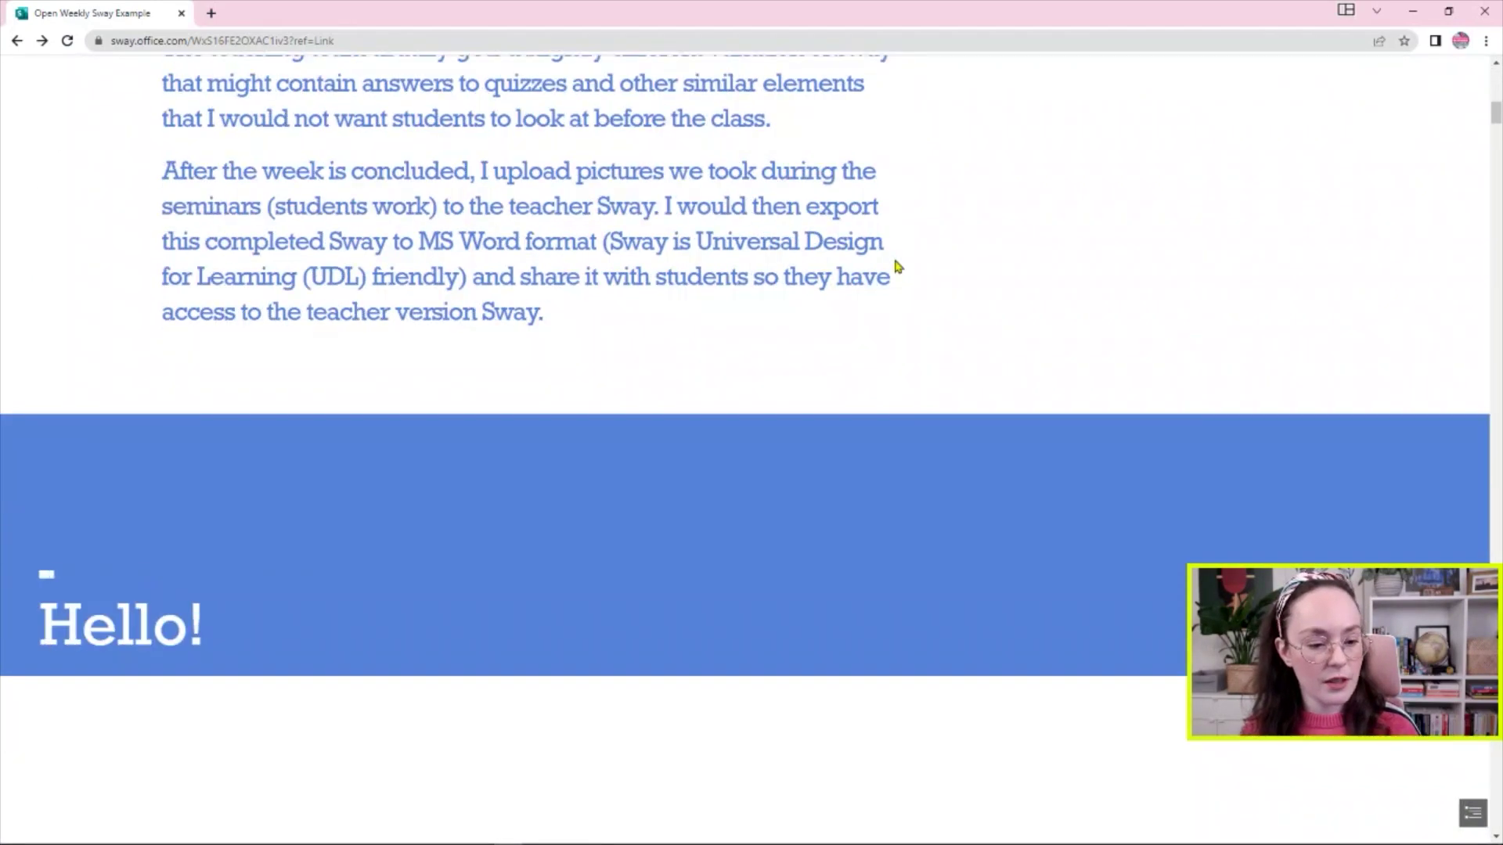
{"action": "scroll", "coordinate": [895, 266], "scroll_direction": "down", "scroll_amount": 3}
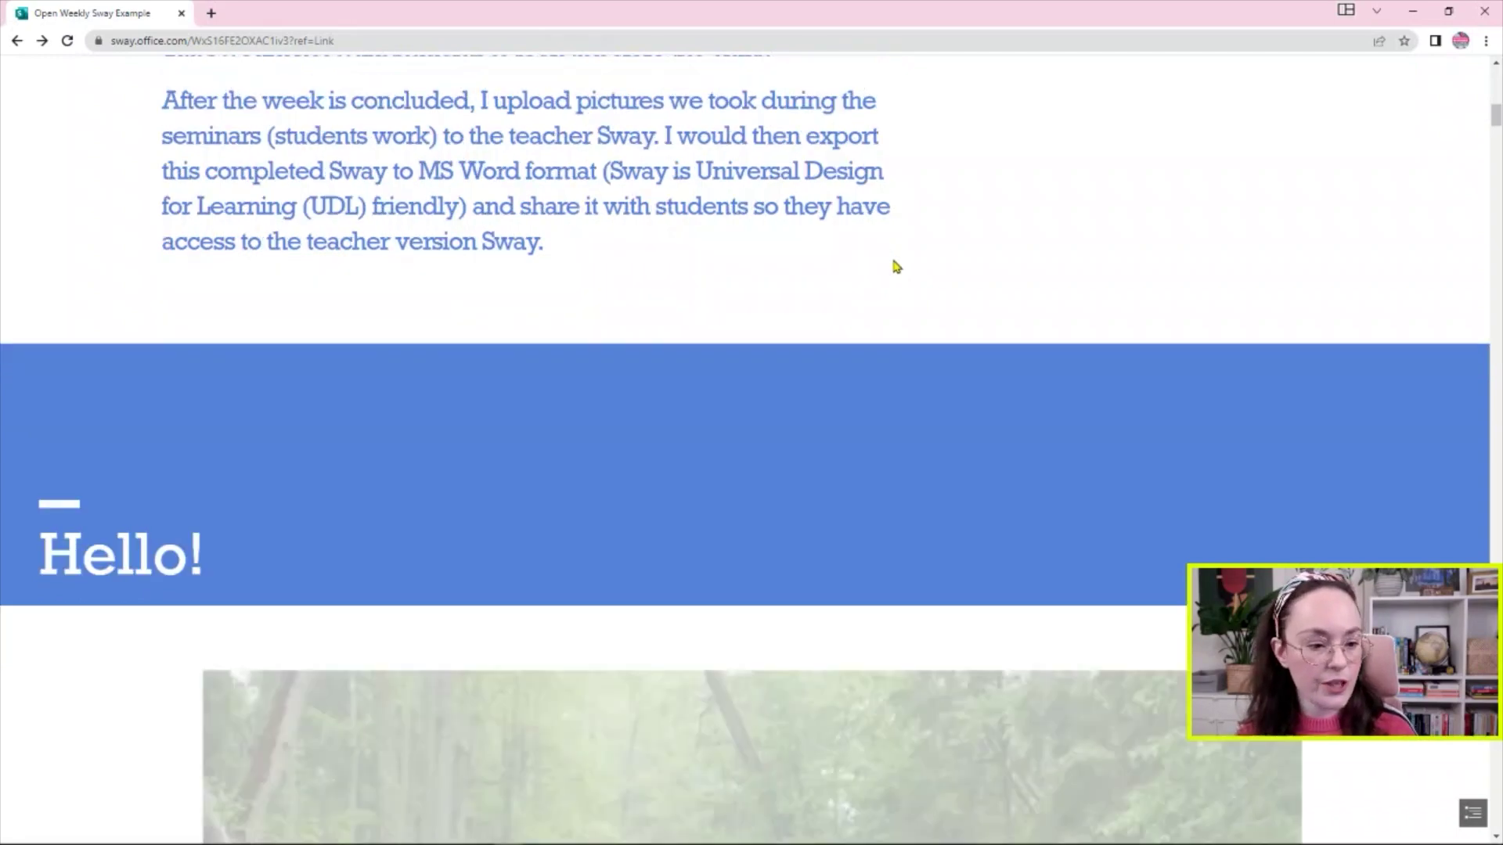
{"action": "scroll", "coordinate": [896, 268], "scroll_direction": "down", "scroll_amount": 10}
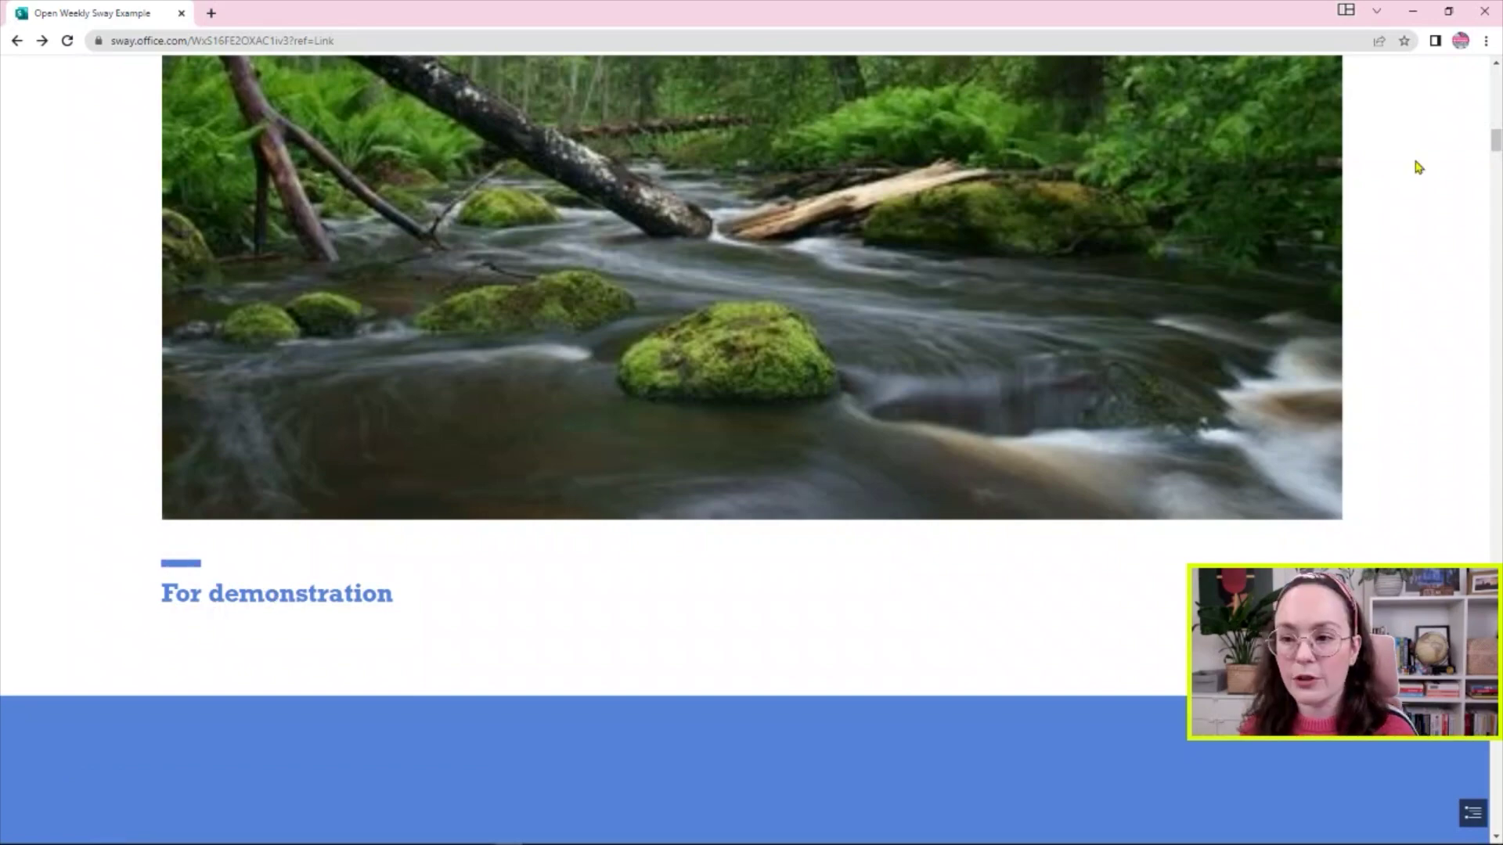
{"action": "scroll", "coordinate": [1440, 181], "scroll_direction": "up", "scroll_amount": 4}
- Remove the emphasis from the 'For demonstration' text card, returning it to plain text
{"action": "left_click", "coordinate": [1338, 75]}
{"action": "scroll", "coordinate": [712, 434], "scroll_direction": "down", "scroll_amount": 6}
{"action": "left_click", "coordinate": [565, 217]}
{"action": "left_click_drag", "start_coordinate": [565, 218], "coordinate": [421, 199]}
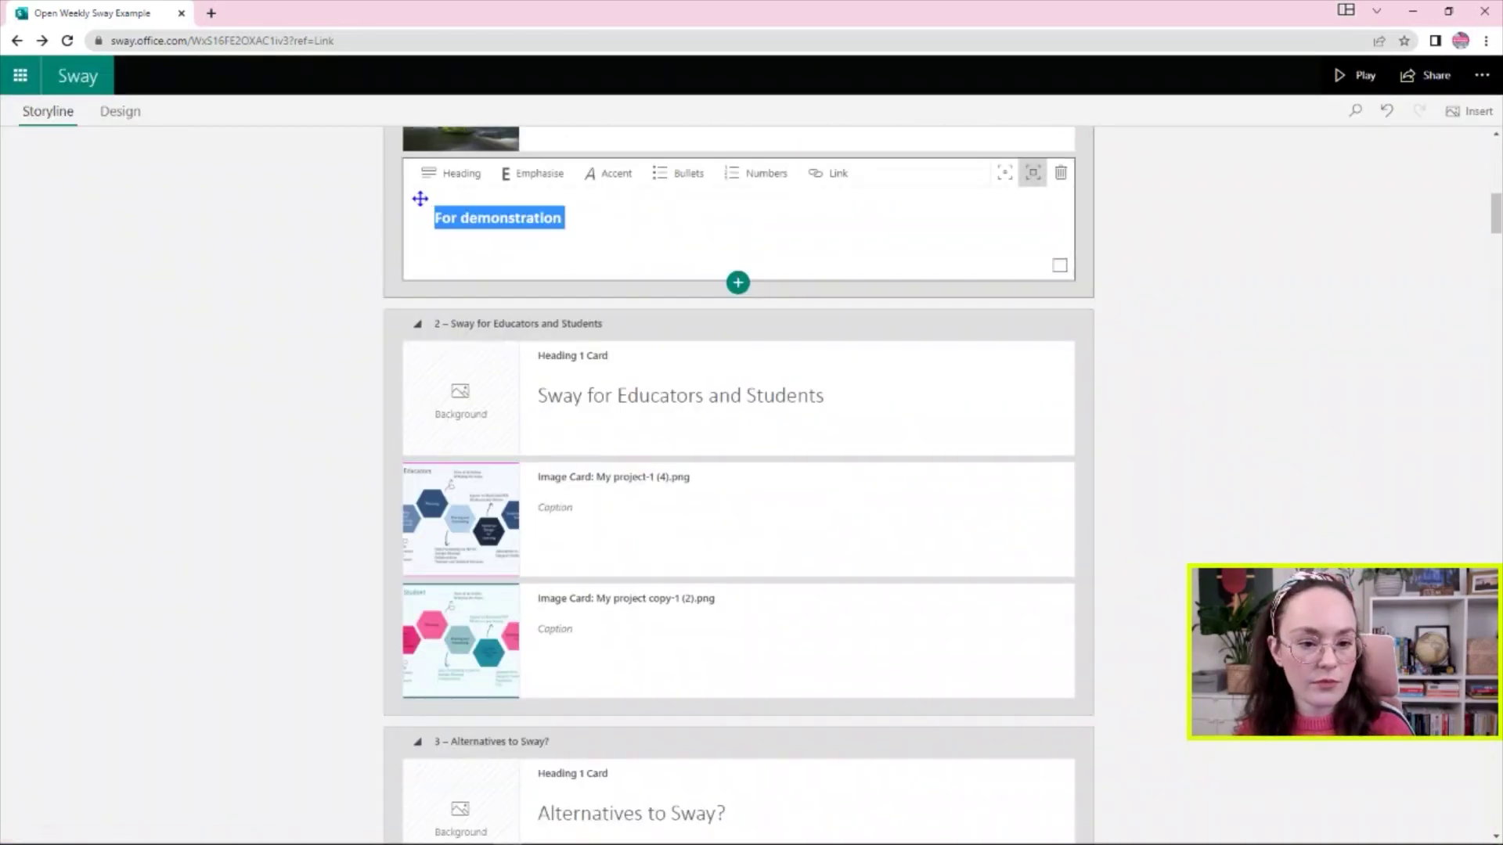
{"action": "left_click", "coordinate": [1008, 176]}
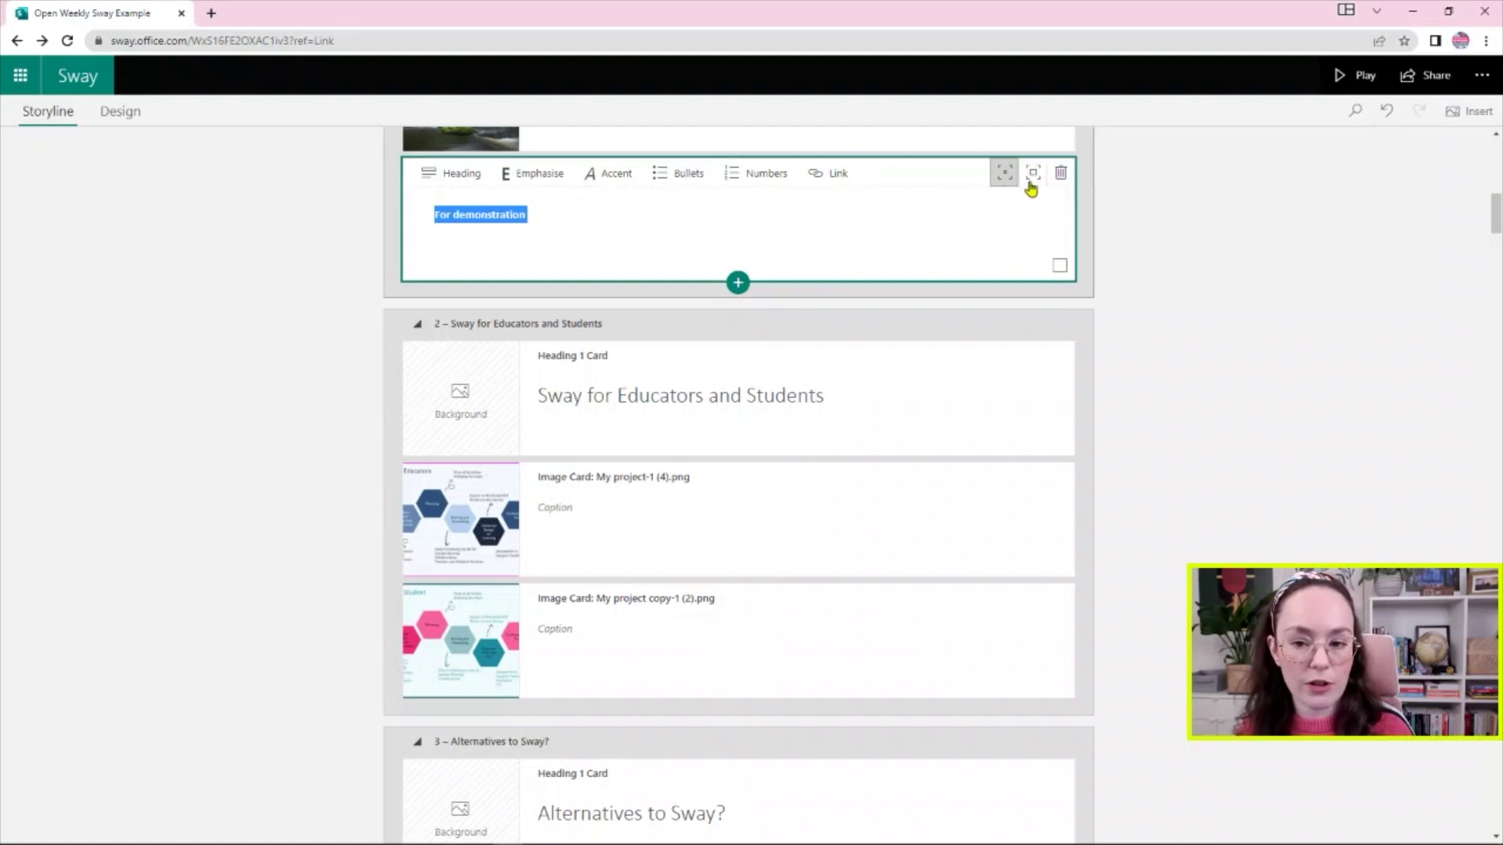
- Preview the Sway to check the plain 'For demonstration' text, then return to the storyline
{"action": "left_click", "coordinate": [1360, 76]}
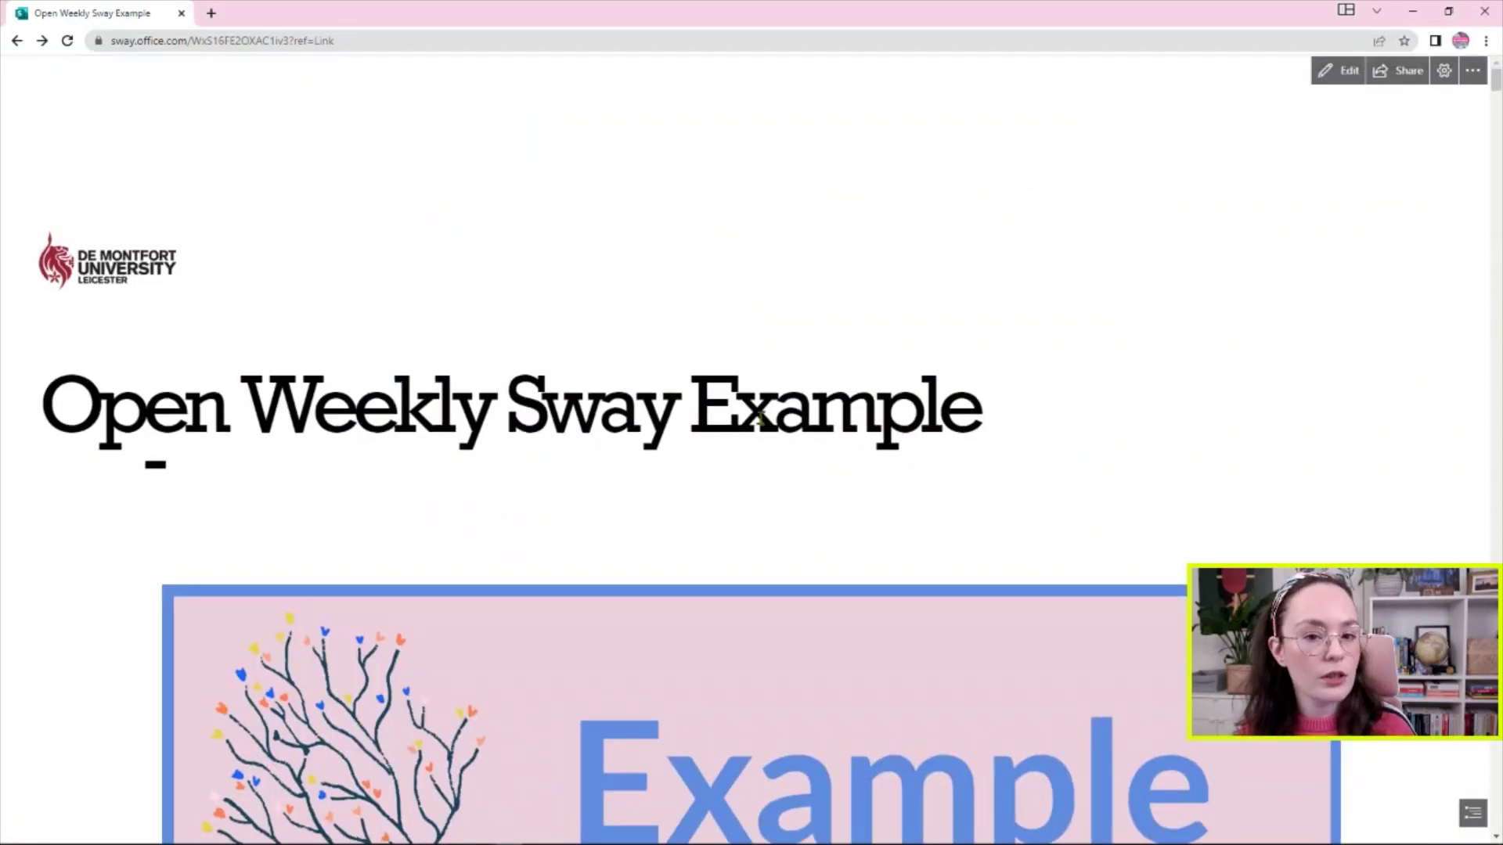
{"action": "scroll", "coordinate": [763, 424], "scroll_direction": "down", "scroll_amount": 10}
{"action": "scroll", "coordinate": [761, 423], "scroll_direction": "down", "scroll_amount": 10}
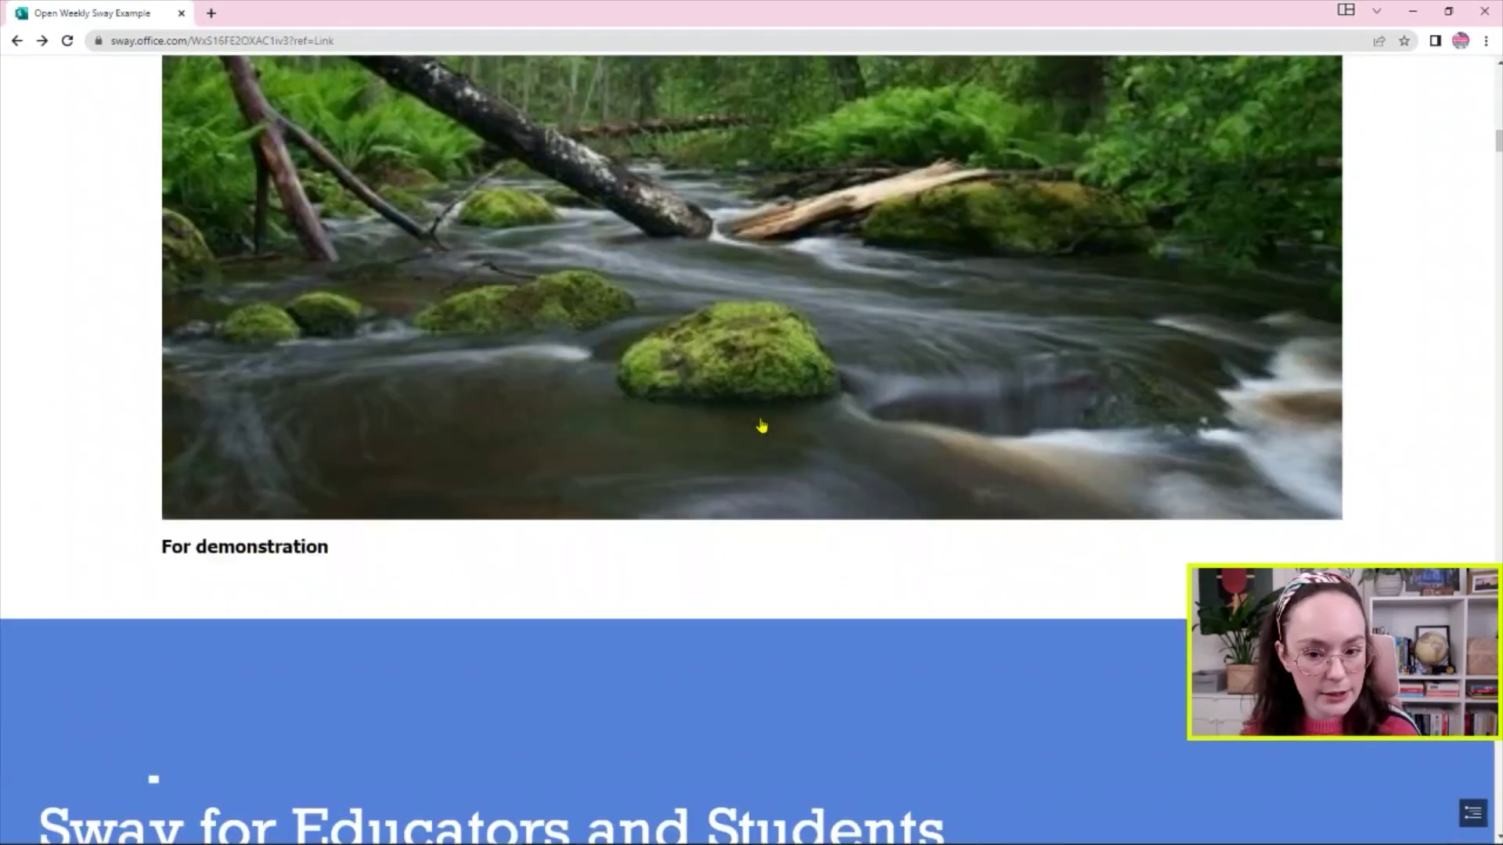
{"action": "key", "text": "Escape"}
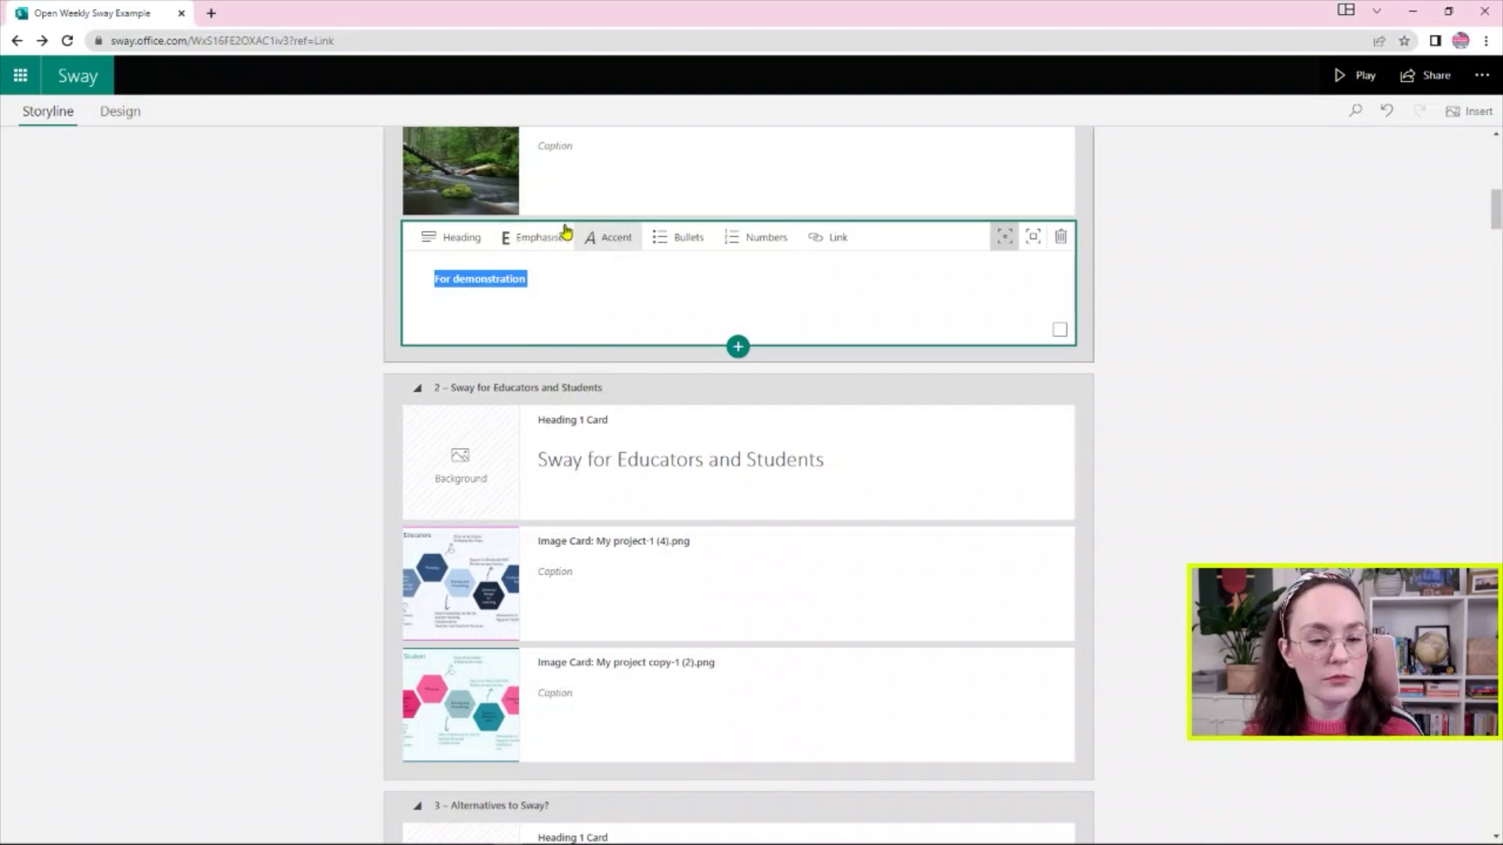
{"action": "left_click", "coordinate": [542, 282]}
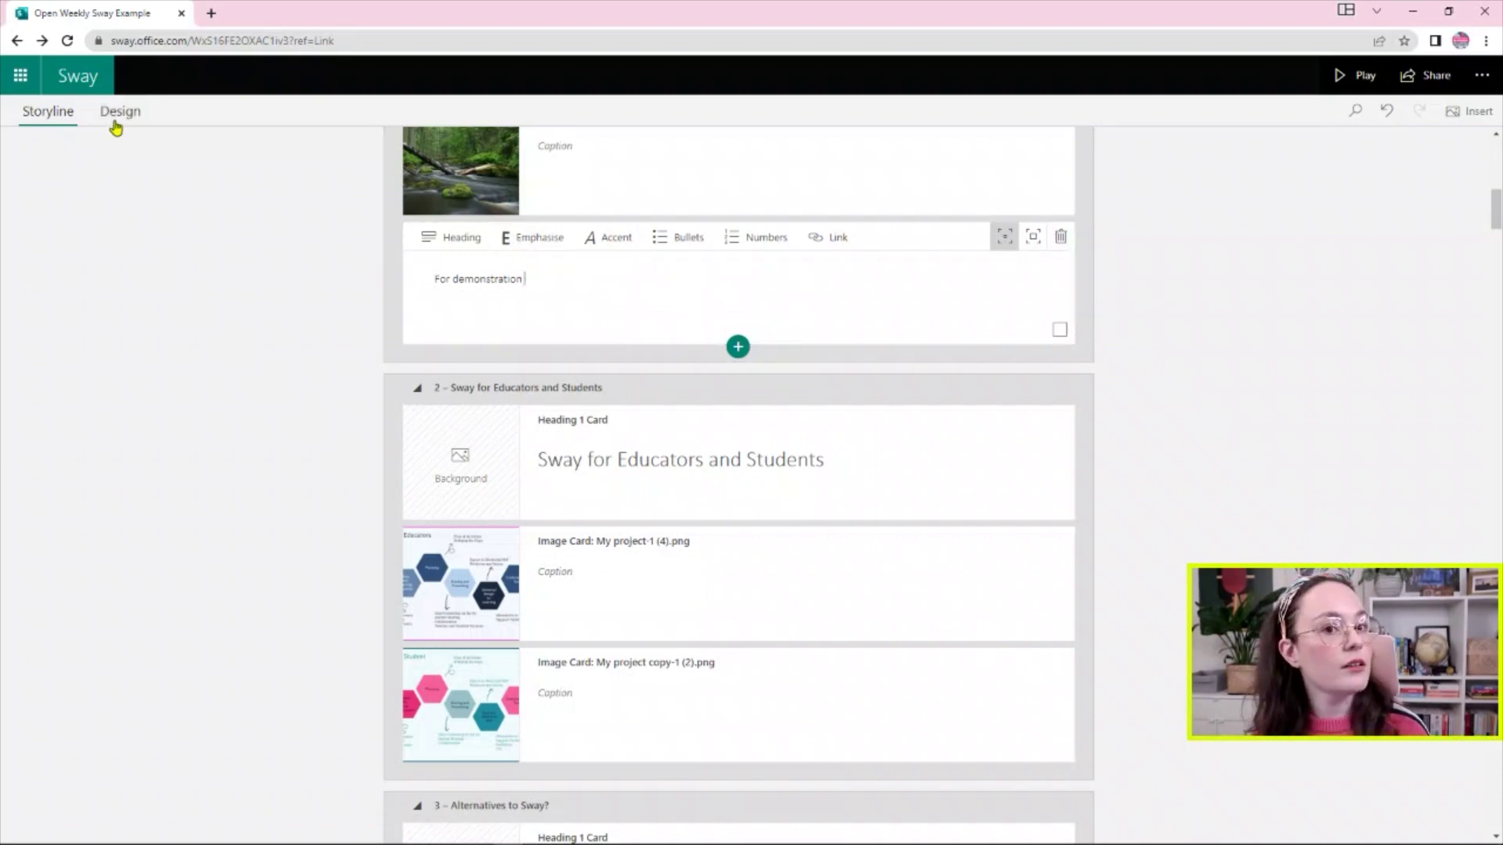
{"action": "scroll", "coordinate": [688, 460], "scroll_direction": "down", "scroll_amount": 10}
{"action": "scroll", "coordinate": [688, 460], "scroll_direction": "up", "scroll_amount": 15}
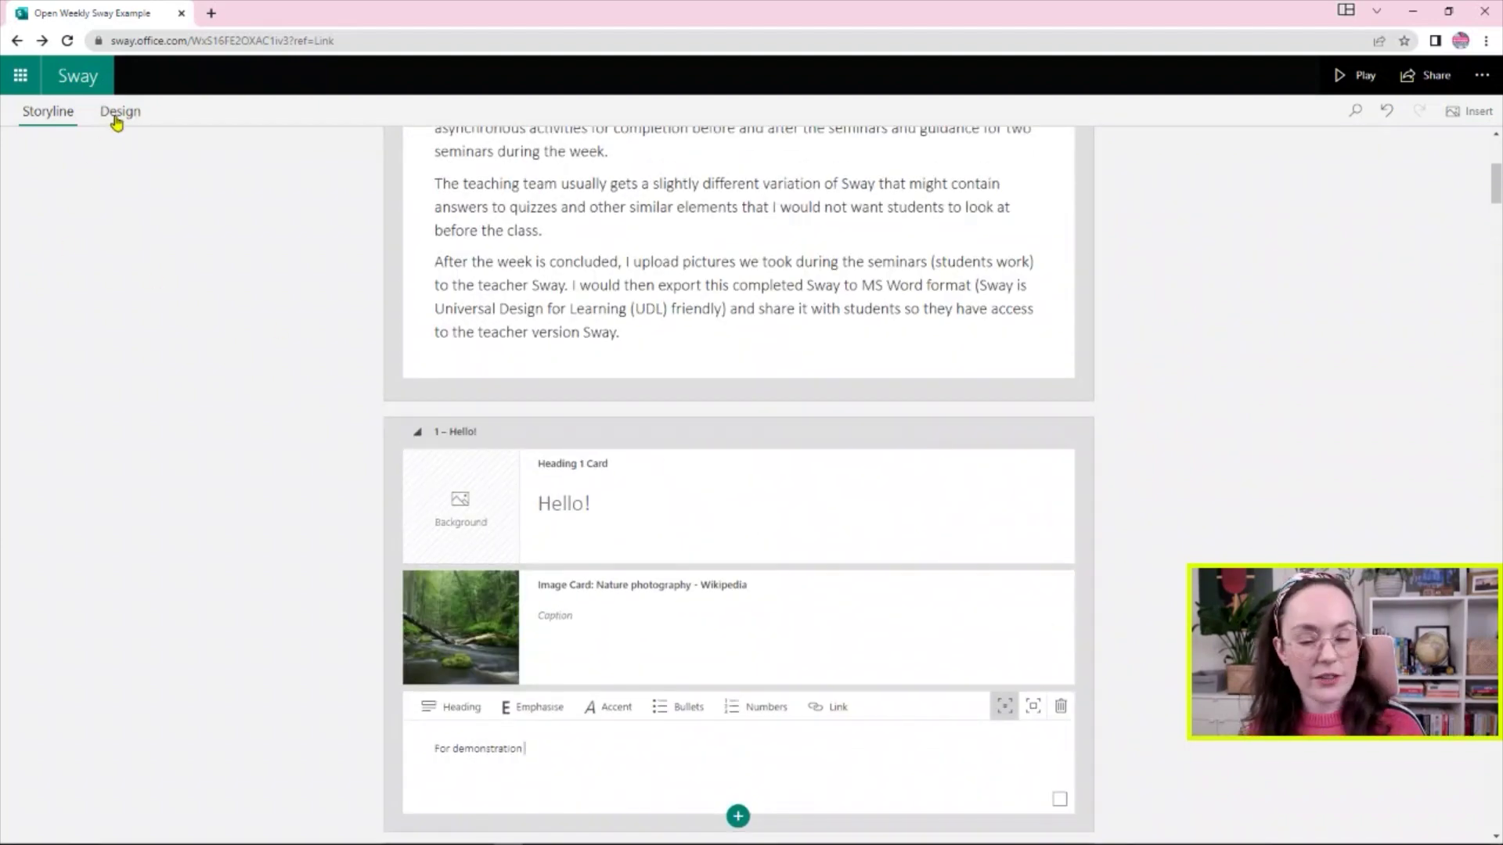
- Show the Sway in Design view with the Styles pane open, scrolled to the top
{"action": "left_click", "coordinate": [114, 116]}
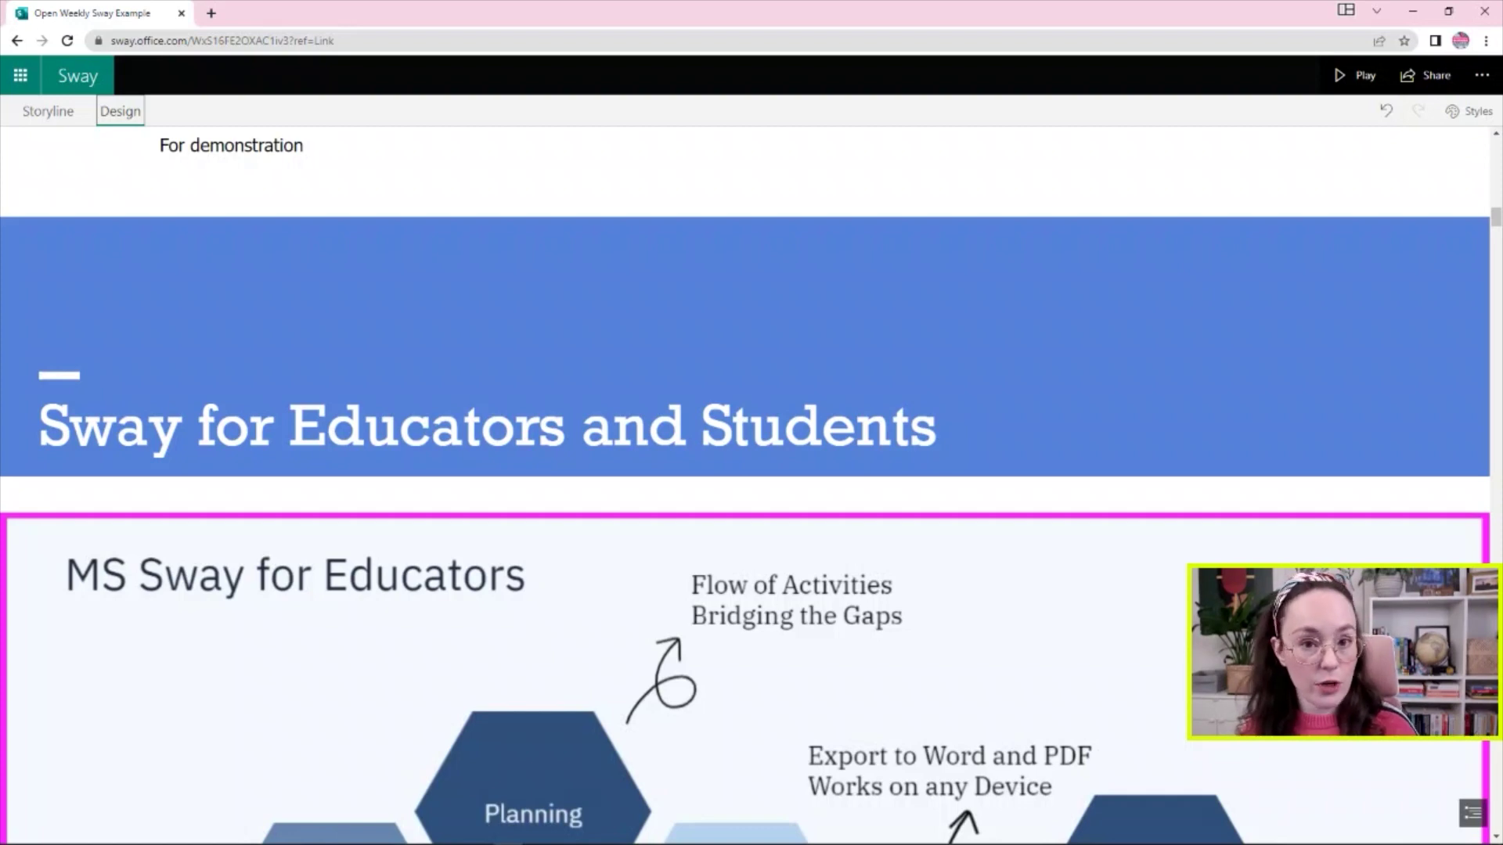
{"action": "left_click", "coordinate": [1469, 111]}
{"action": "scroll", "coordinate": [505, 509], "scroll_direction": "up", "scroll_amount": 10}
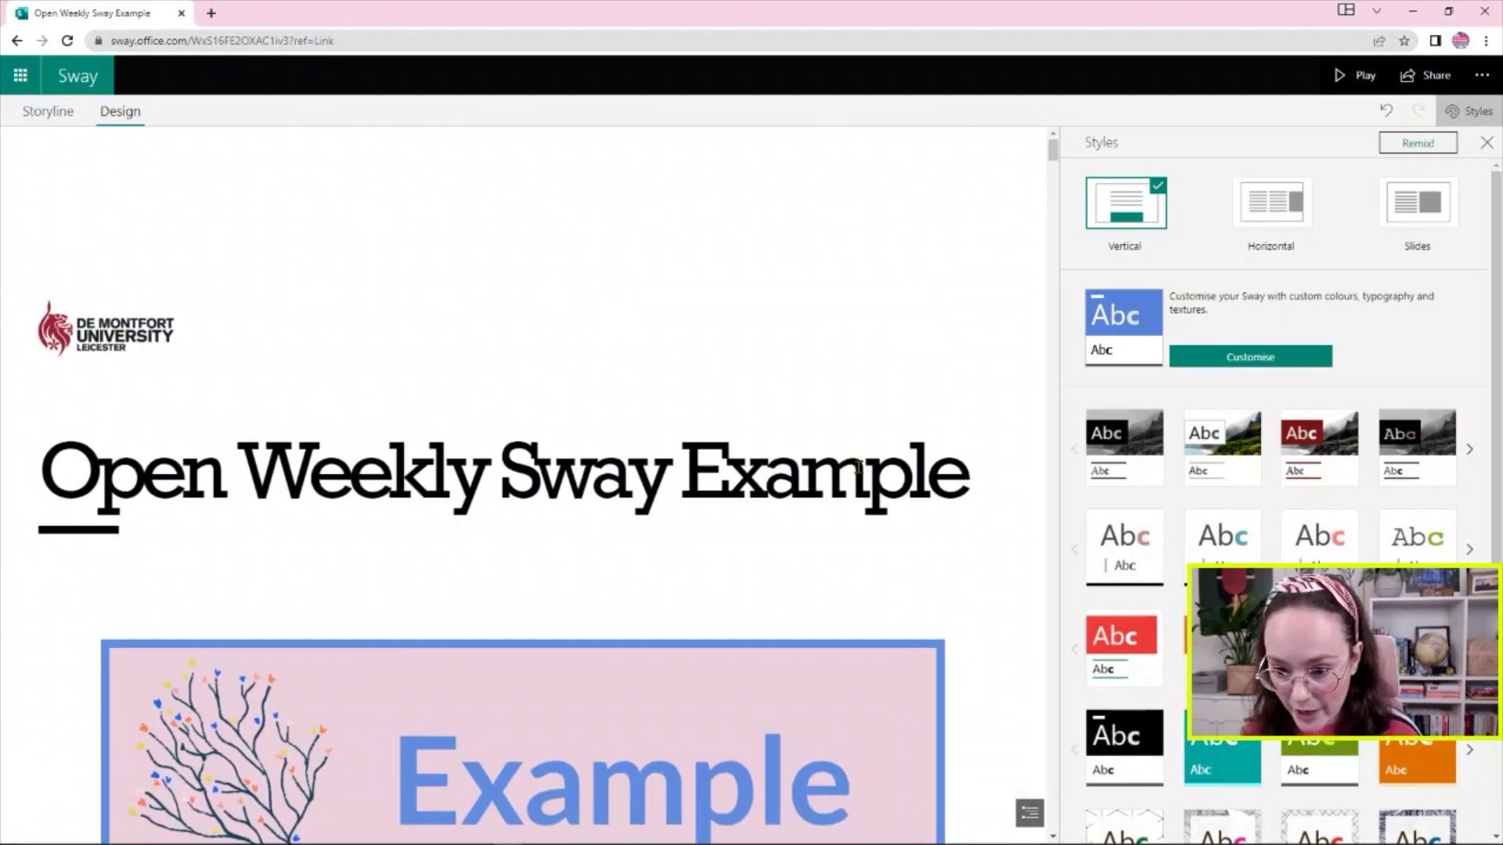
{"action": "scroll", "coordinate": [939, 400], "scroll_direction": "down", "scroll_amount": 10}
{"action": "scroll", "coordinate": [921, 400], "scroll_direction": "up", "scroll_amount": 3}
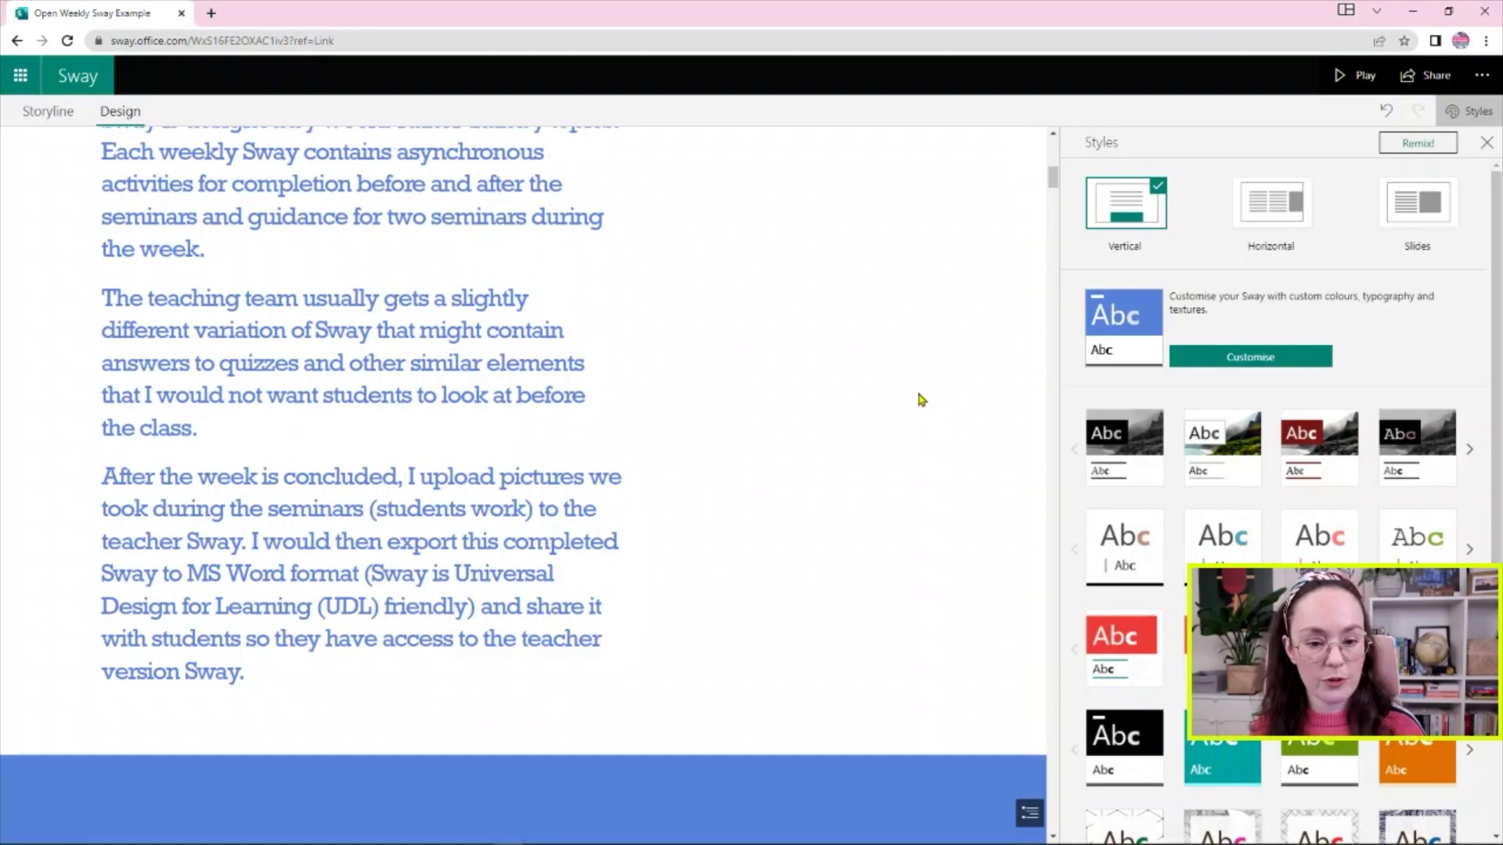
{"action": "scroll", "coordinate": [921, 400], "scroll_direction": "up", "scroll_amount": 3}
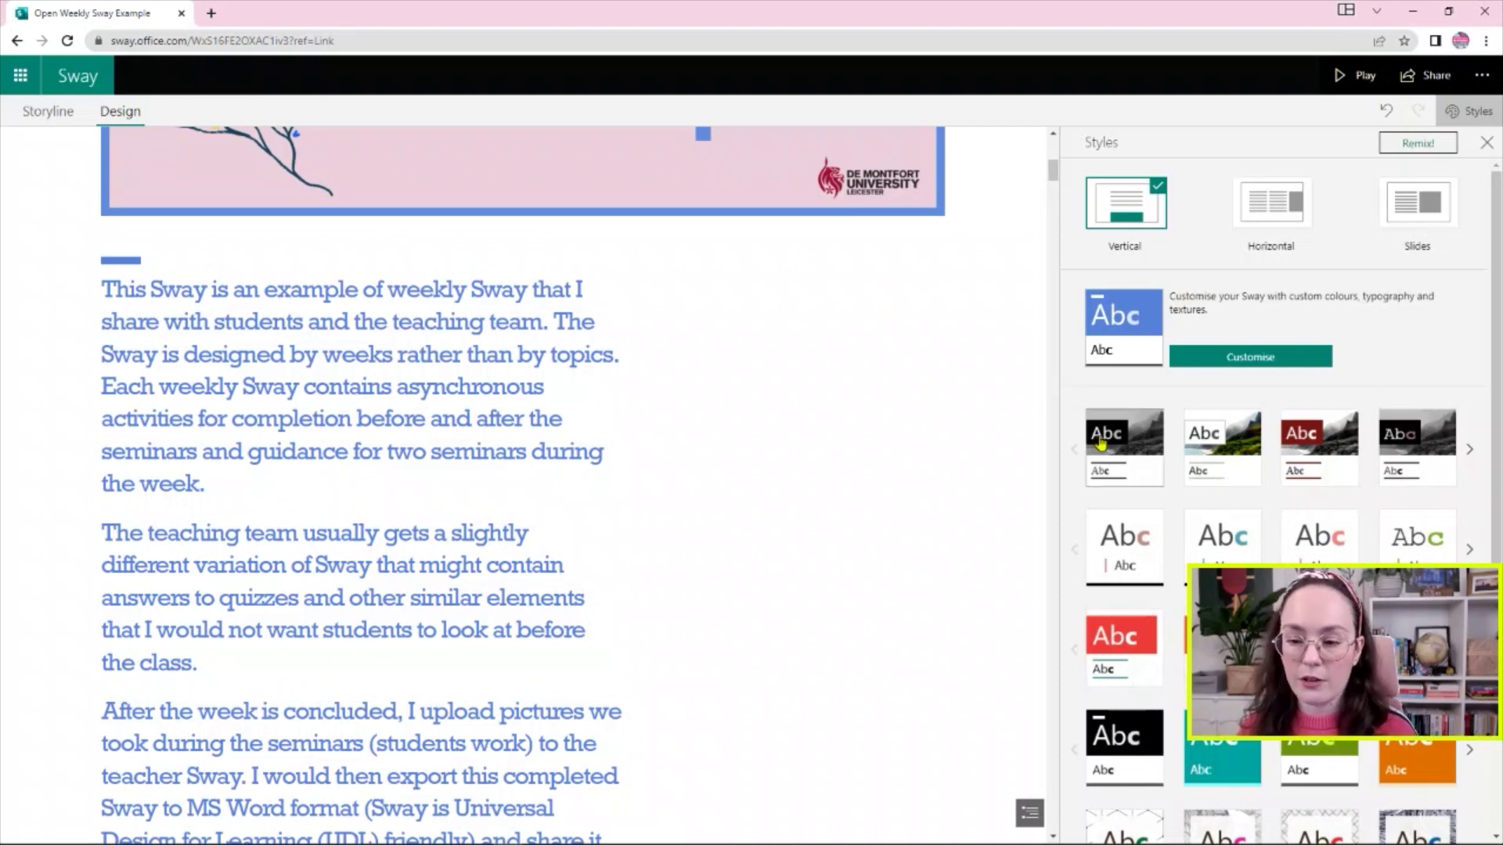
- Try the orange, grey line-drawn floral and pastel floral styles on the Sway
{"action": "left_click", "coordinate": [1417, 142]}
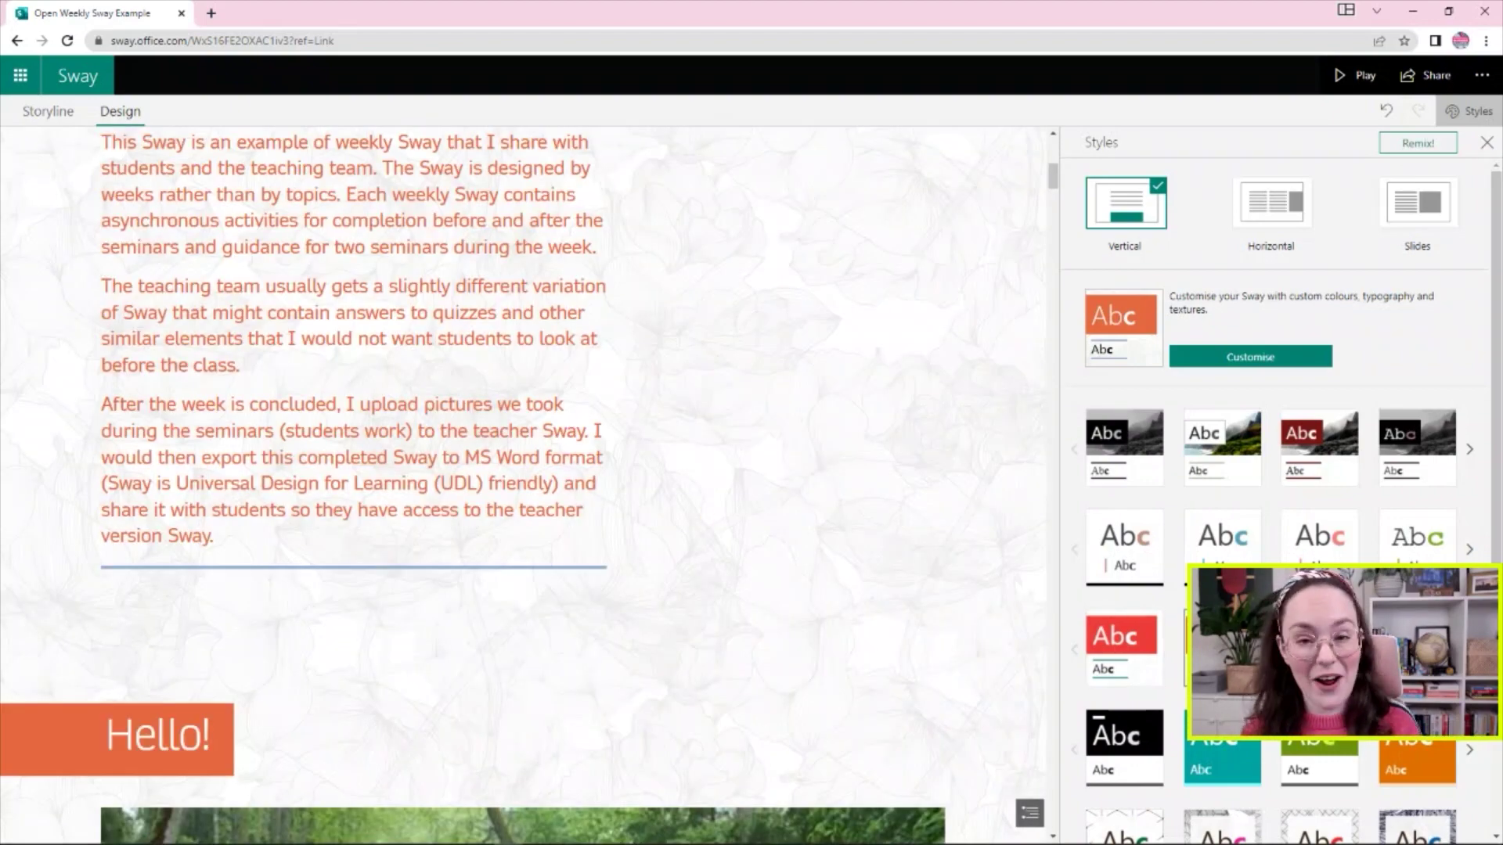
{"action": "scroll", "coordinate": [734, 667], "scroll_direction": "up", "scroll_amount": 5}
{"action": "scroll", "coordinate": [798, 571], "scroll_direction": "down", "scroll_amount": 10}
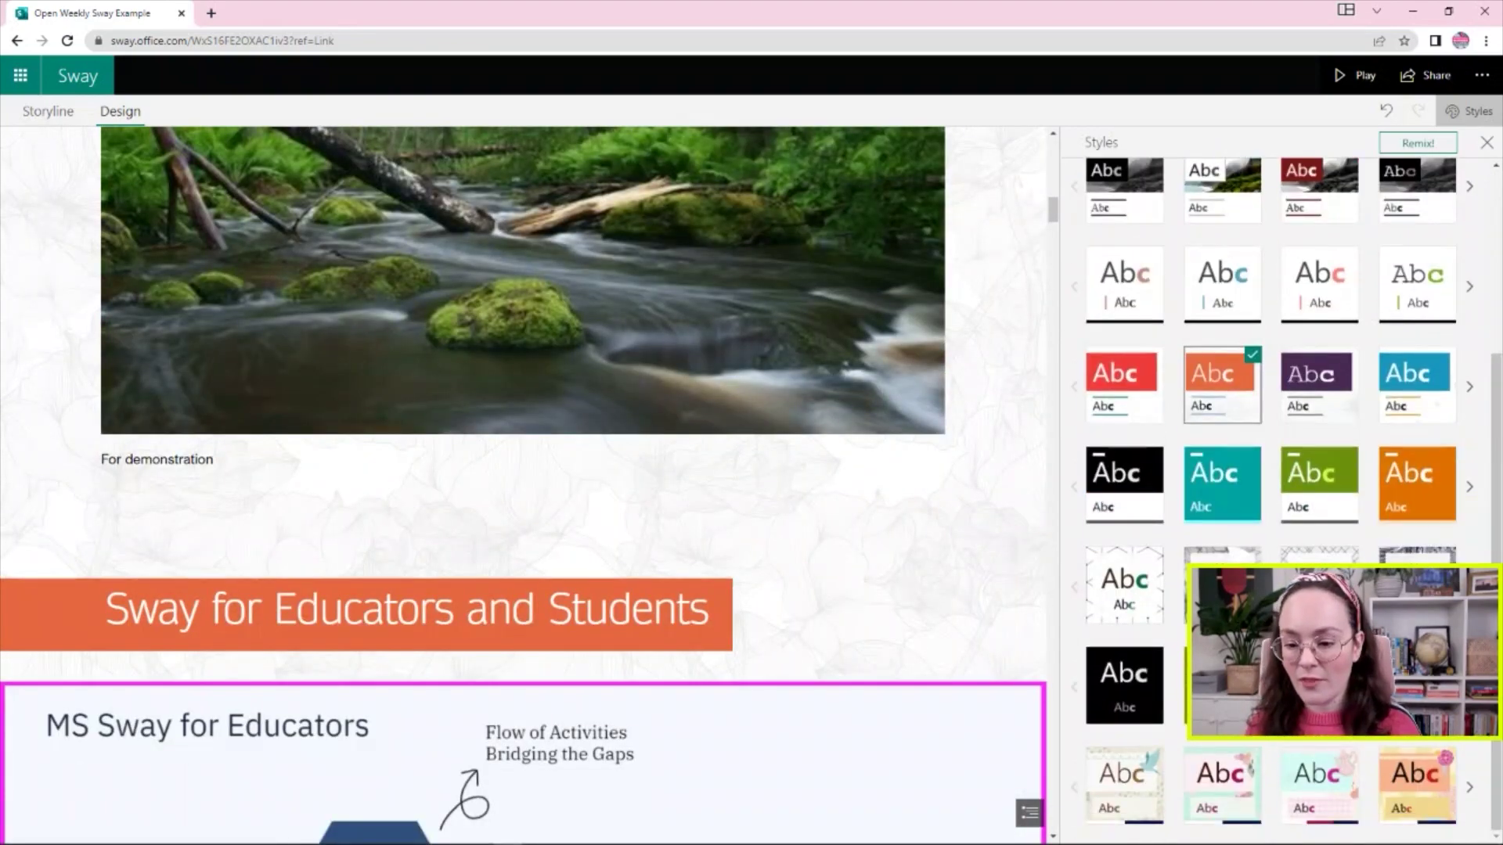
{"action": "left_click", "coordinate": [1221, 587]}
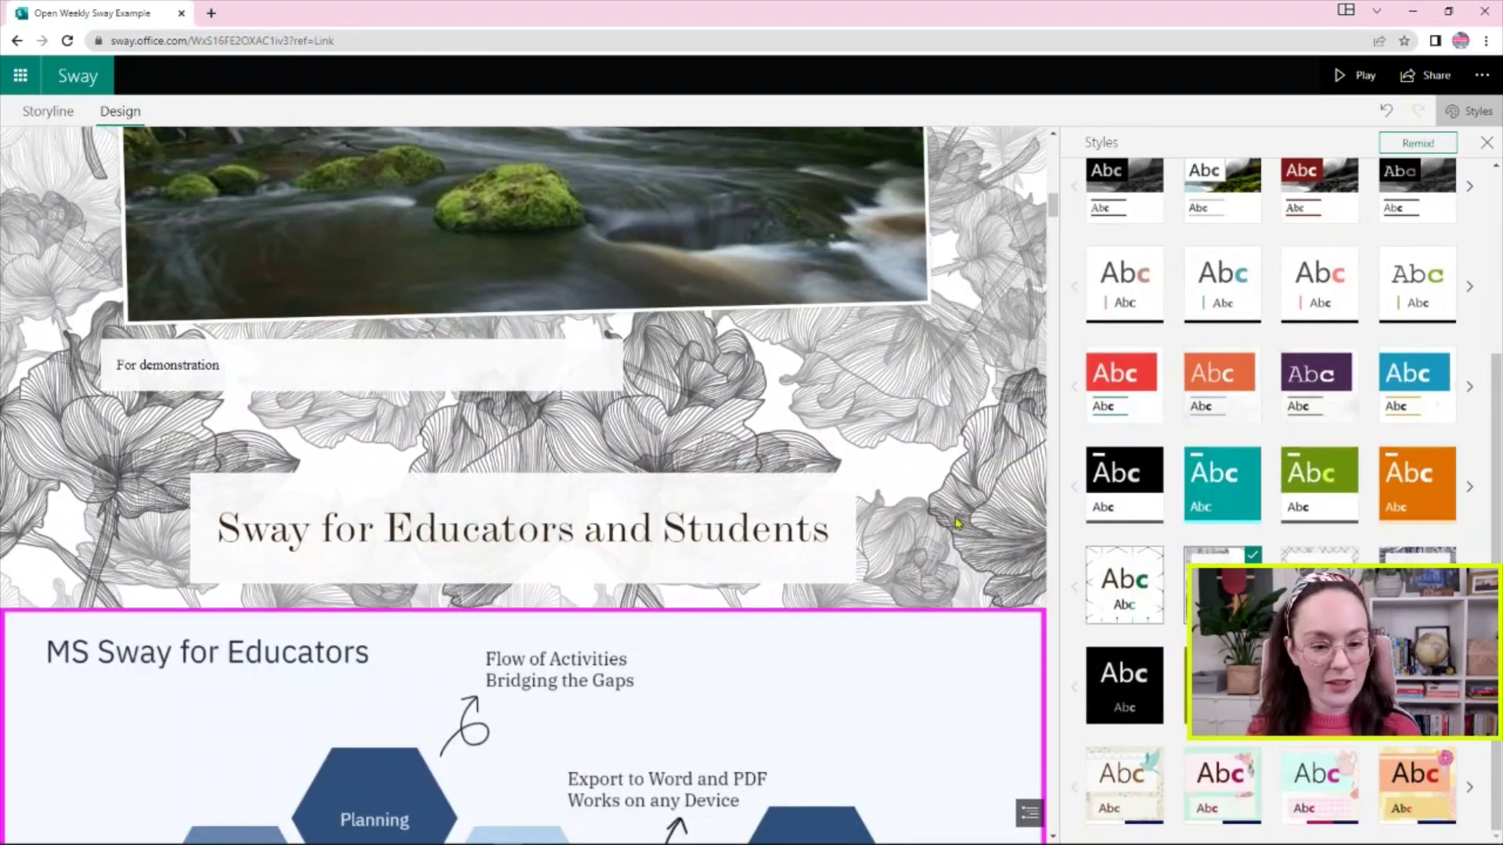
{"action": "left_click", "coordinate": [1209, 777]}
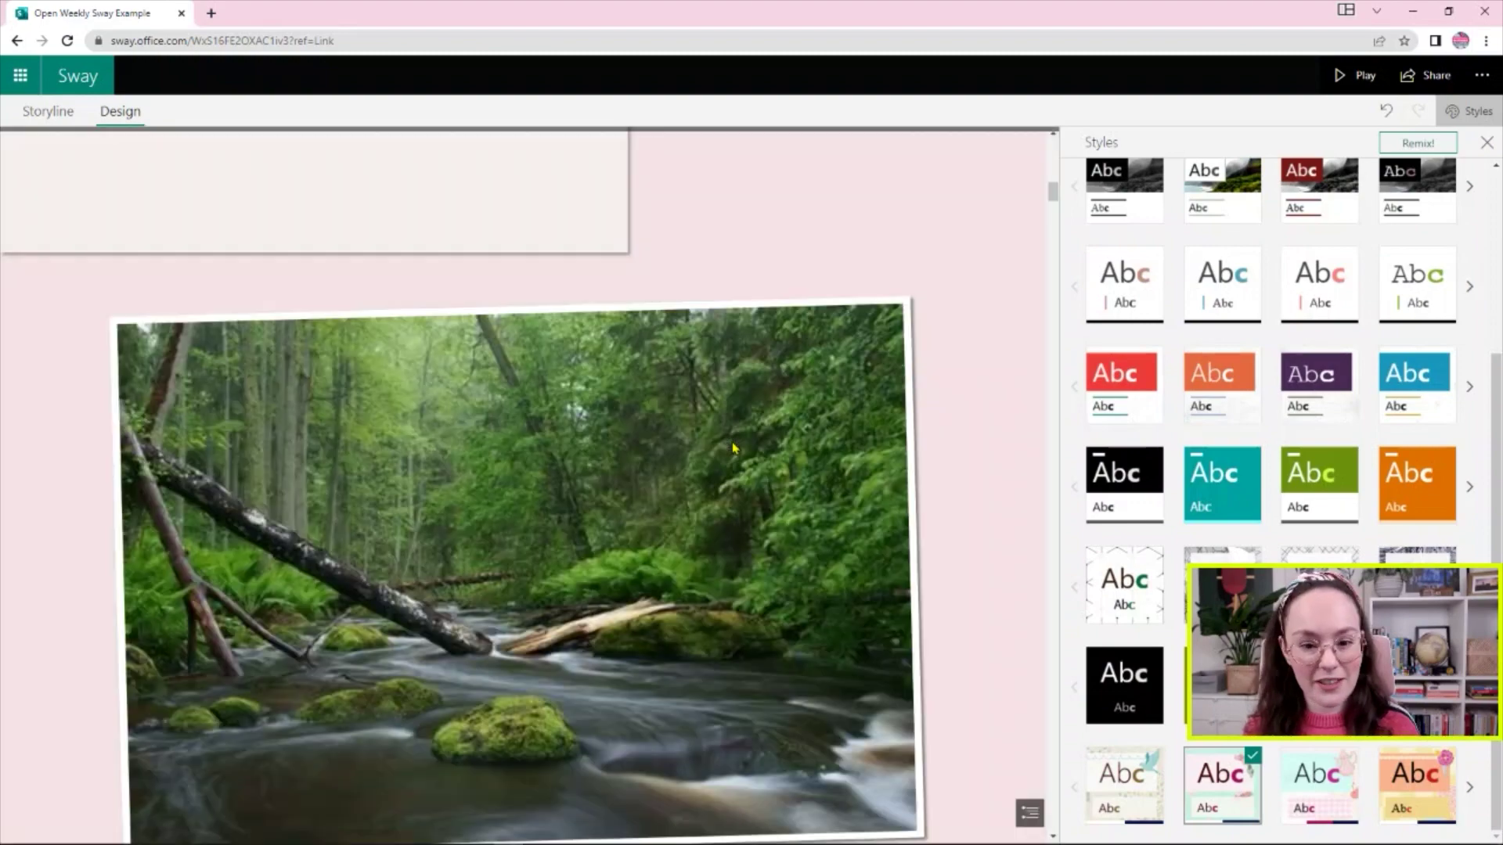
{"action": "scroll", "coordinate": [735, 448], "scroll_direction": "down", "scroll_amount": 5}
{"action": "scroll", "coordinate": [1276, 360], "scroll_direction": "up", "scroll_amount": 5}
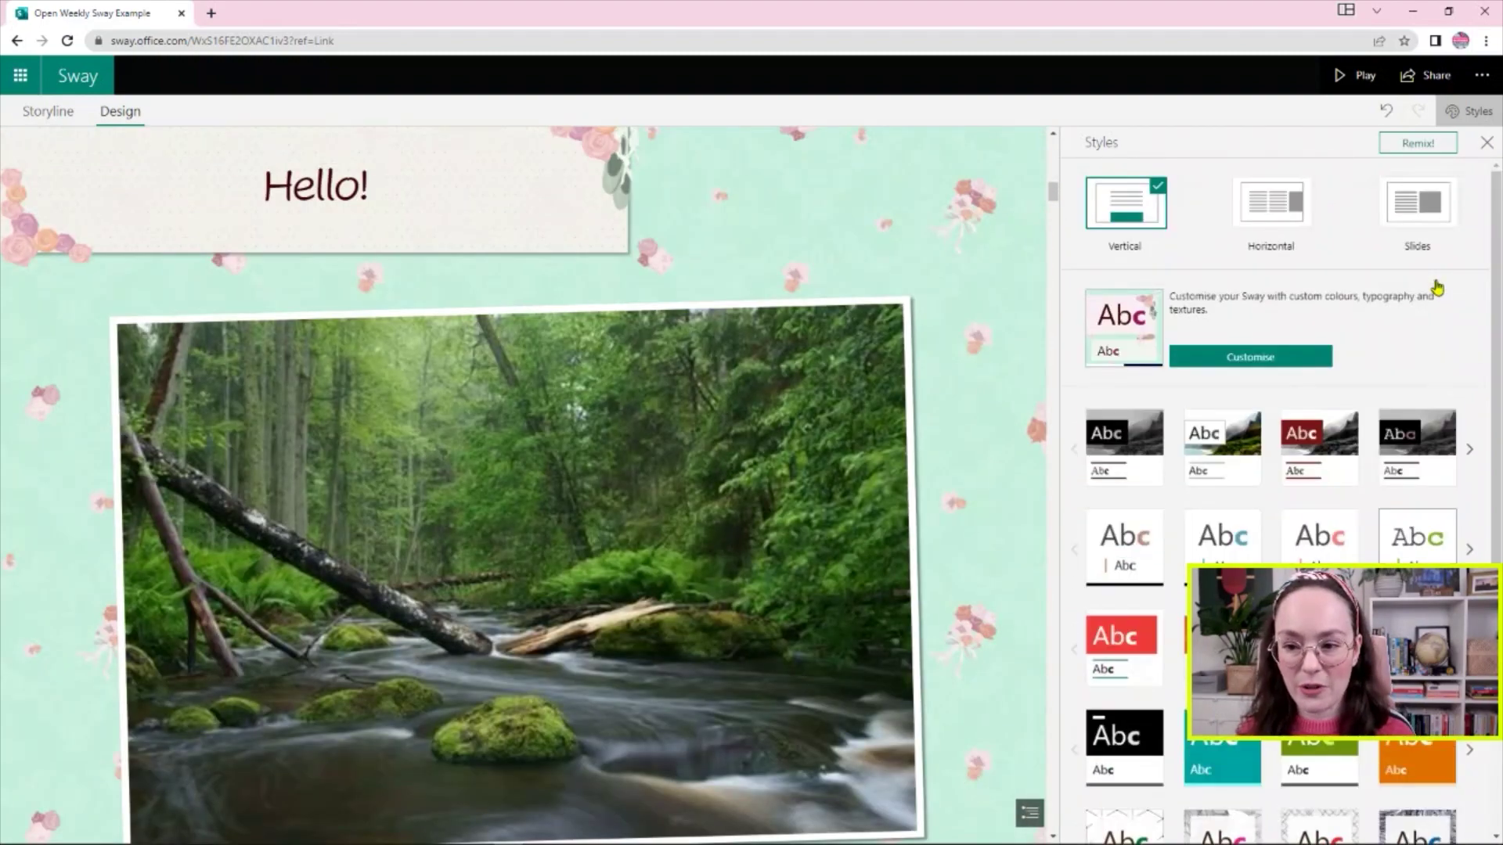
- Look at colour and font customisation, then undo back to the grey line-drawn floral style
{"action": "left_click", "coordinate": [1276, 359]}
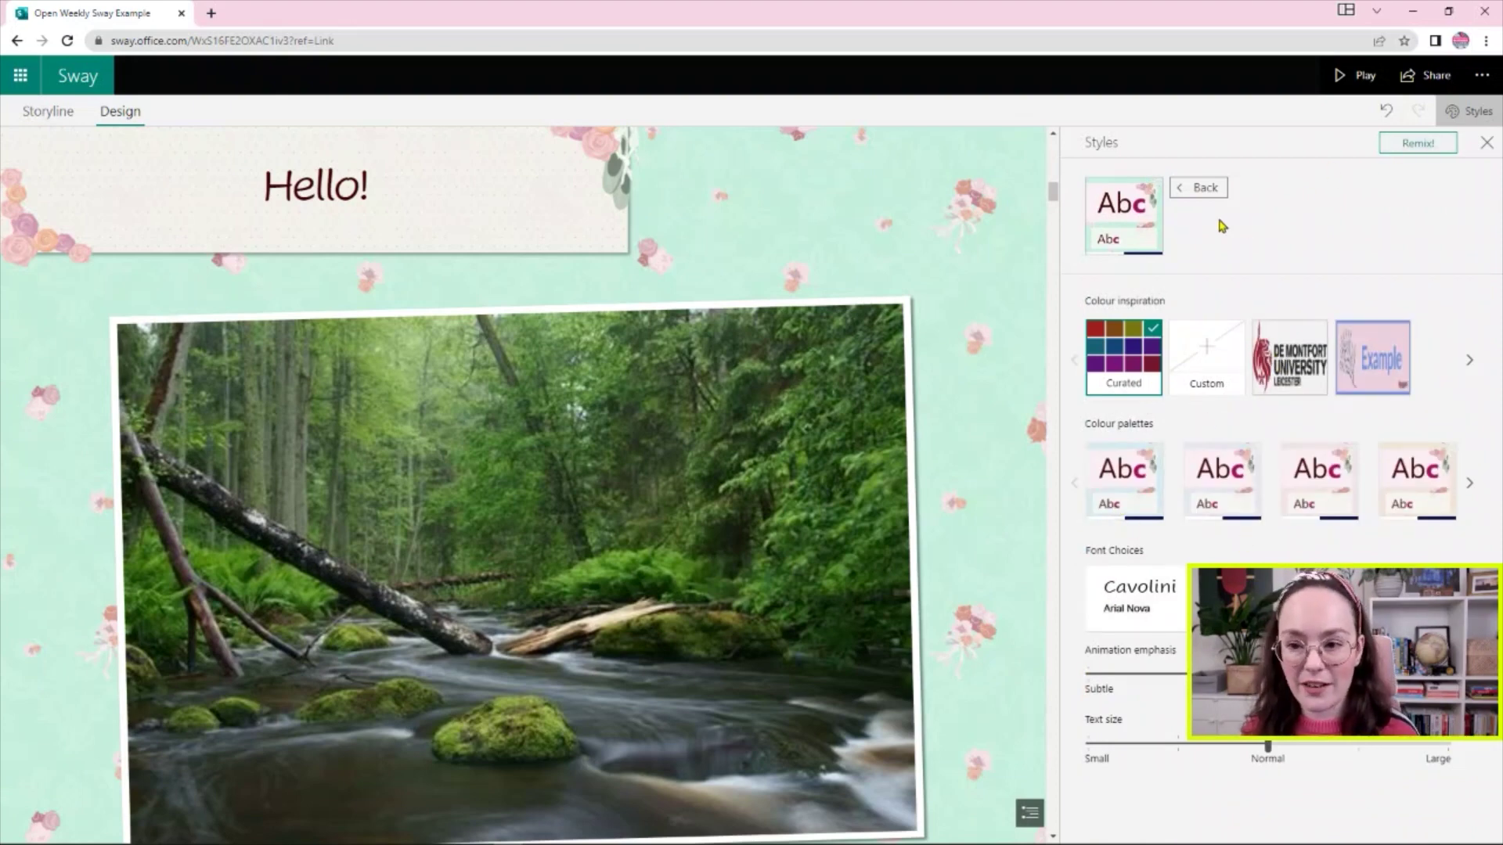
{"action": "left_click", "coordinate": [1198, 188]}
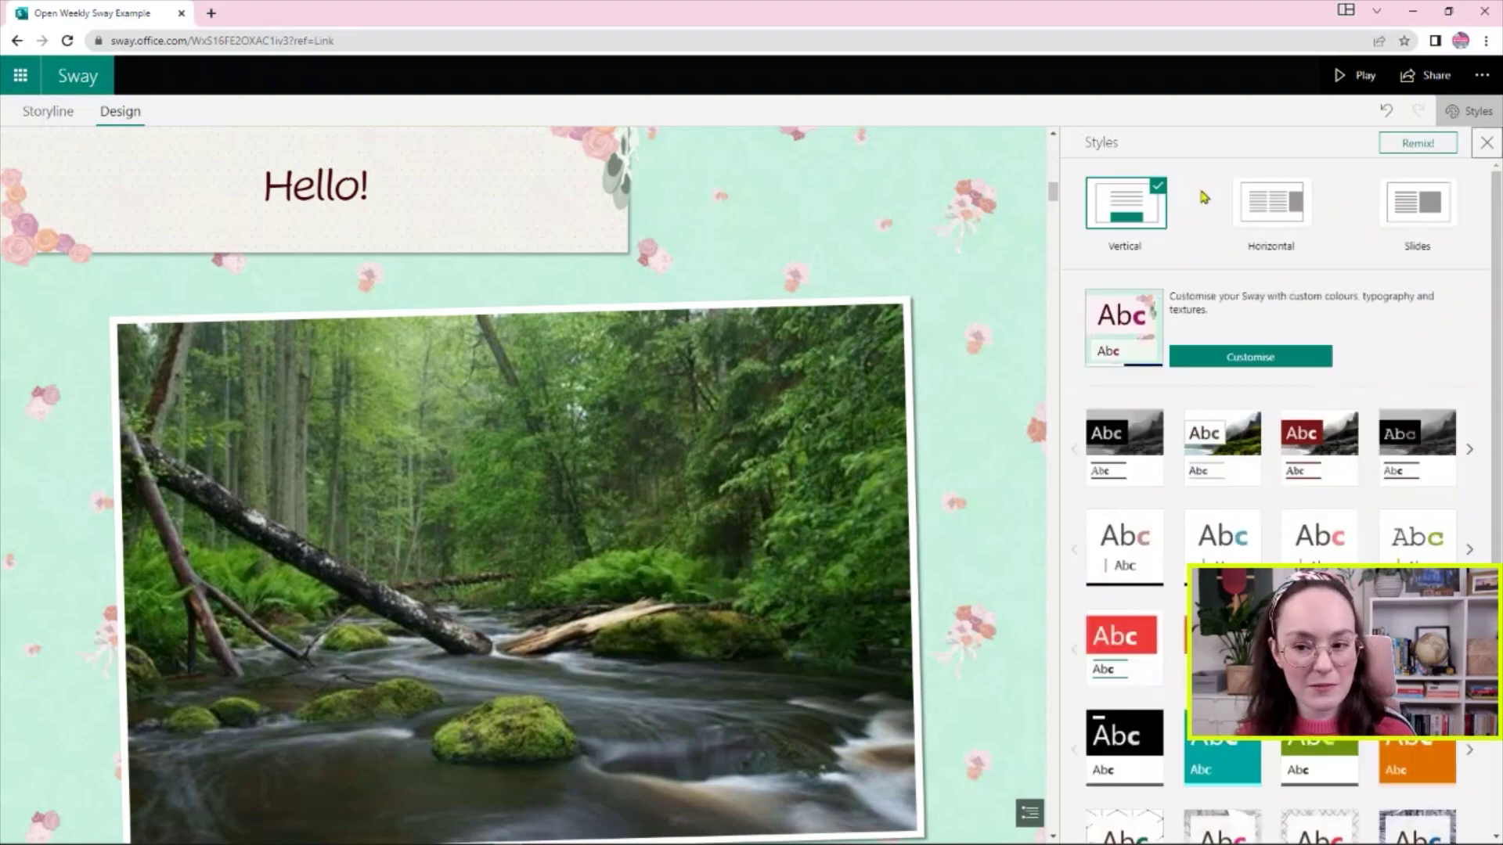
{"action": "left_click", "coordinate": [1386, 114]}
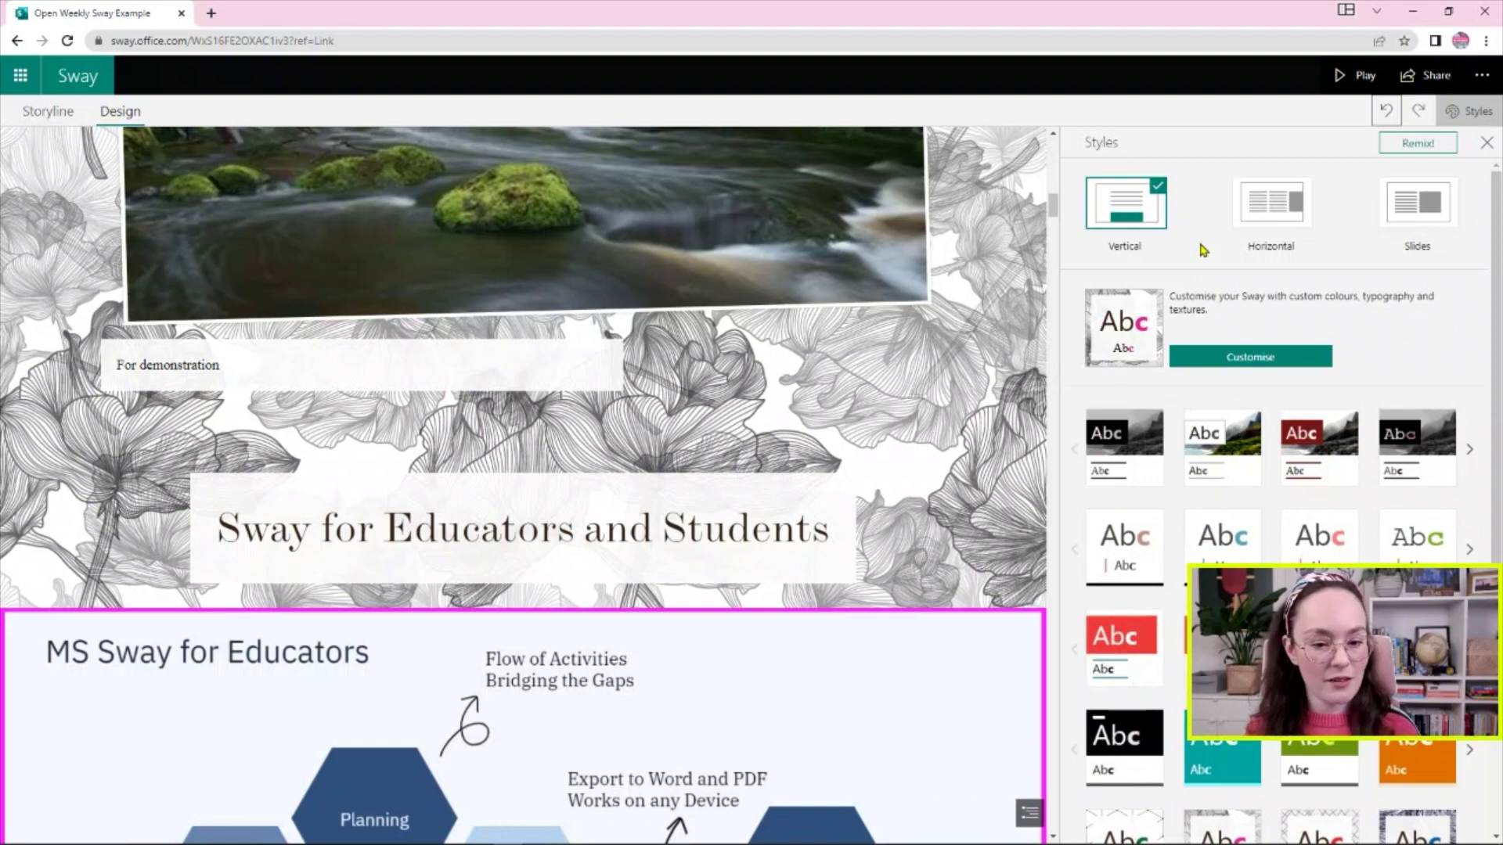
- Play the Sway through its floral title, 'Hello!' heading, forest photo and educator sections
{"action": "left_click", "coordinate": [1354, 75]}
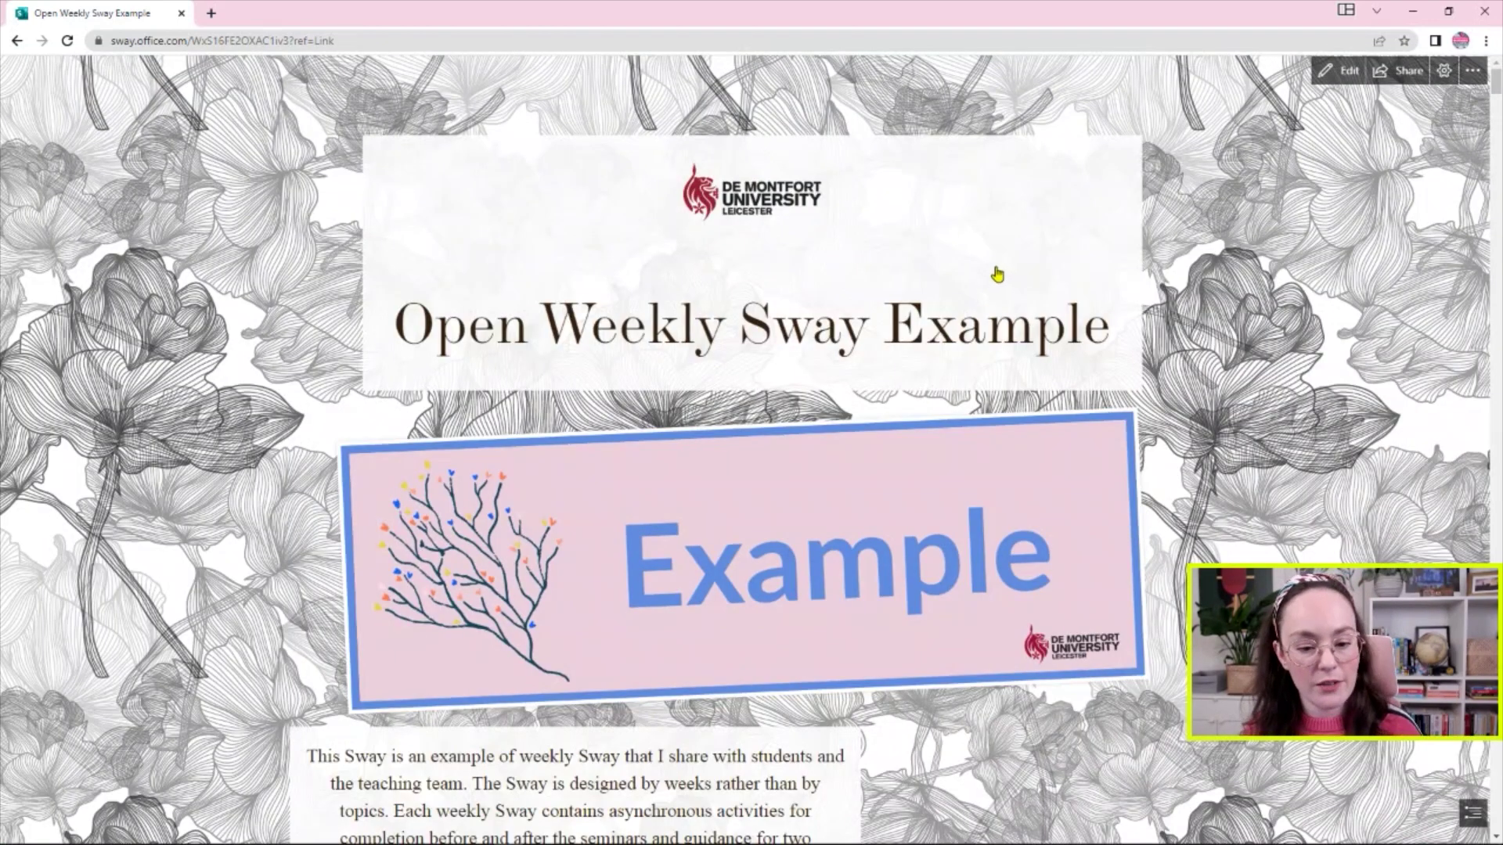
{"action": "scroll", "coordinate": [997, 274], "scroll_direction": "down", "scroll_amount": 10}
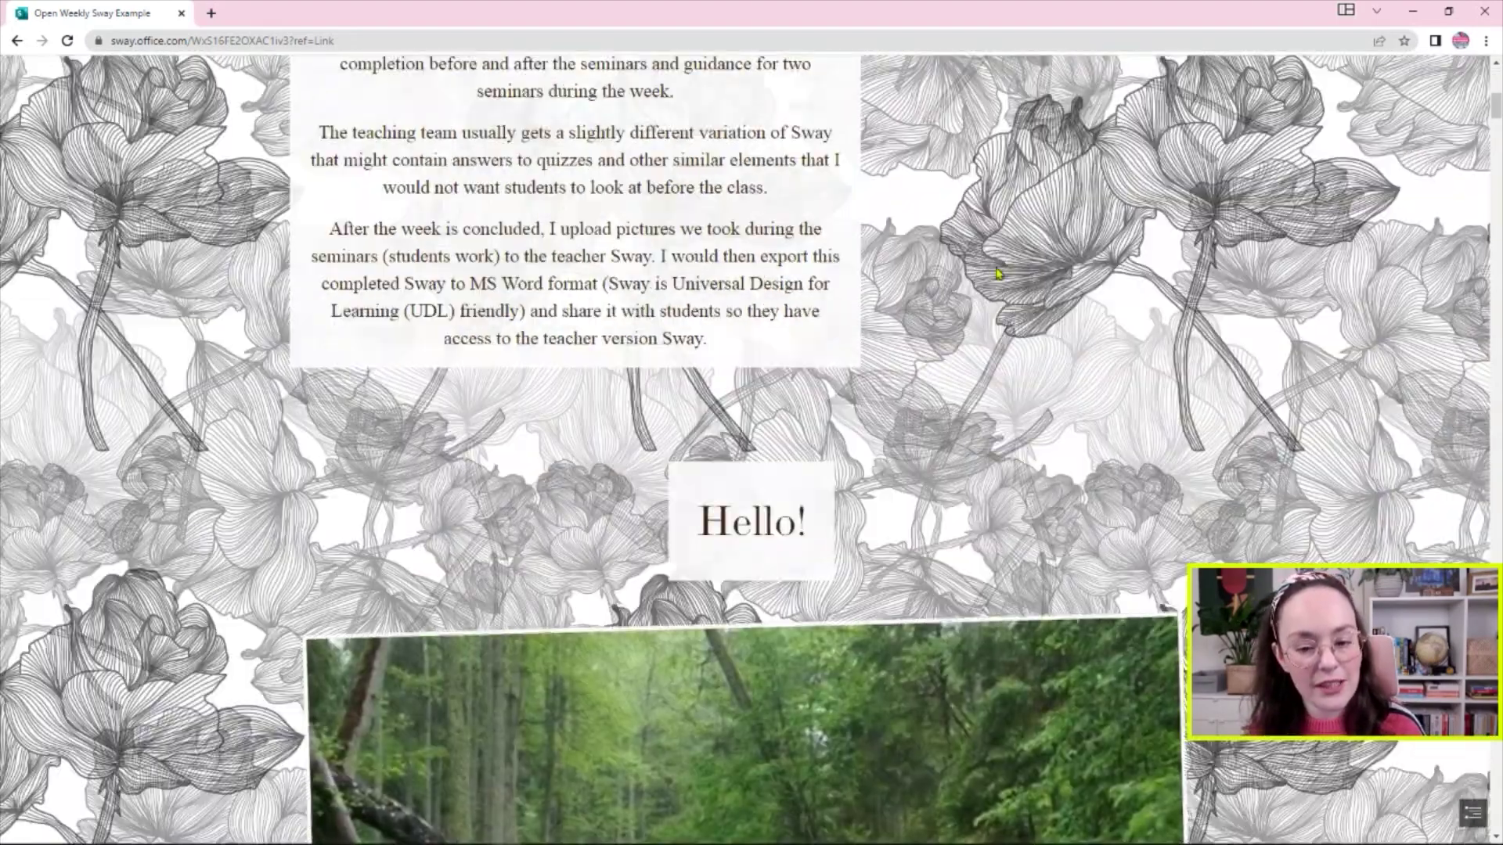
{"action": "scroll", "coordinate": [997, 274], "scroll_direction": "down", "scroll_amount": 3}
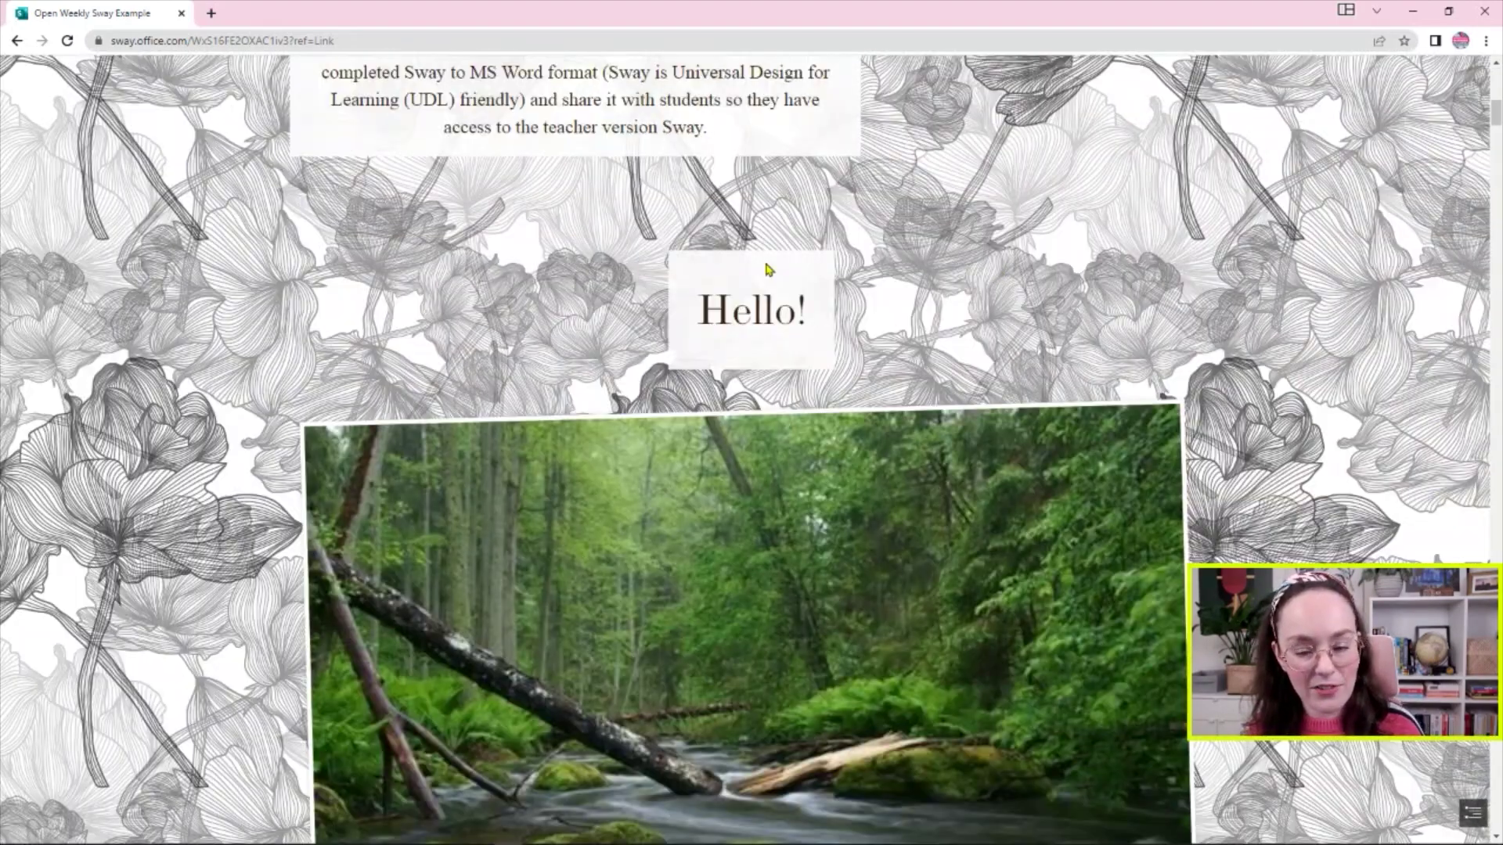
{"action": "scroll", "coordinate": [742, 351], "scroll_direction": "down", "scroll_amount": 8}
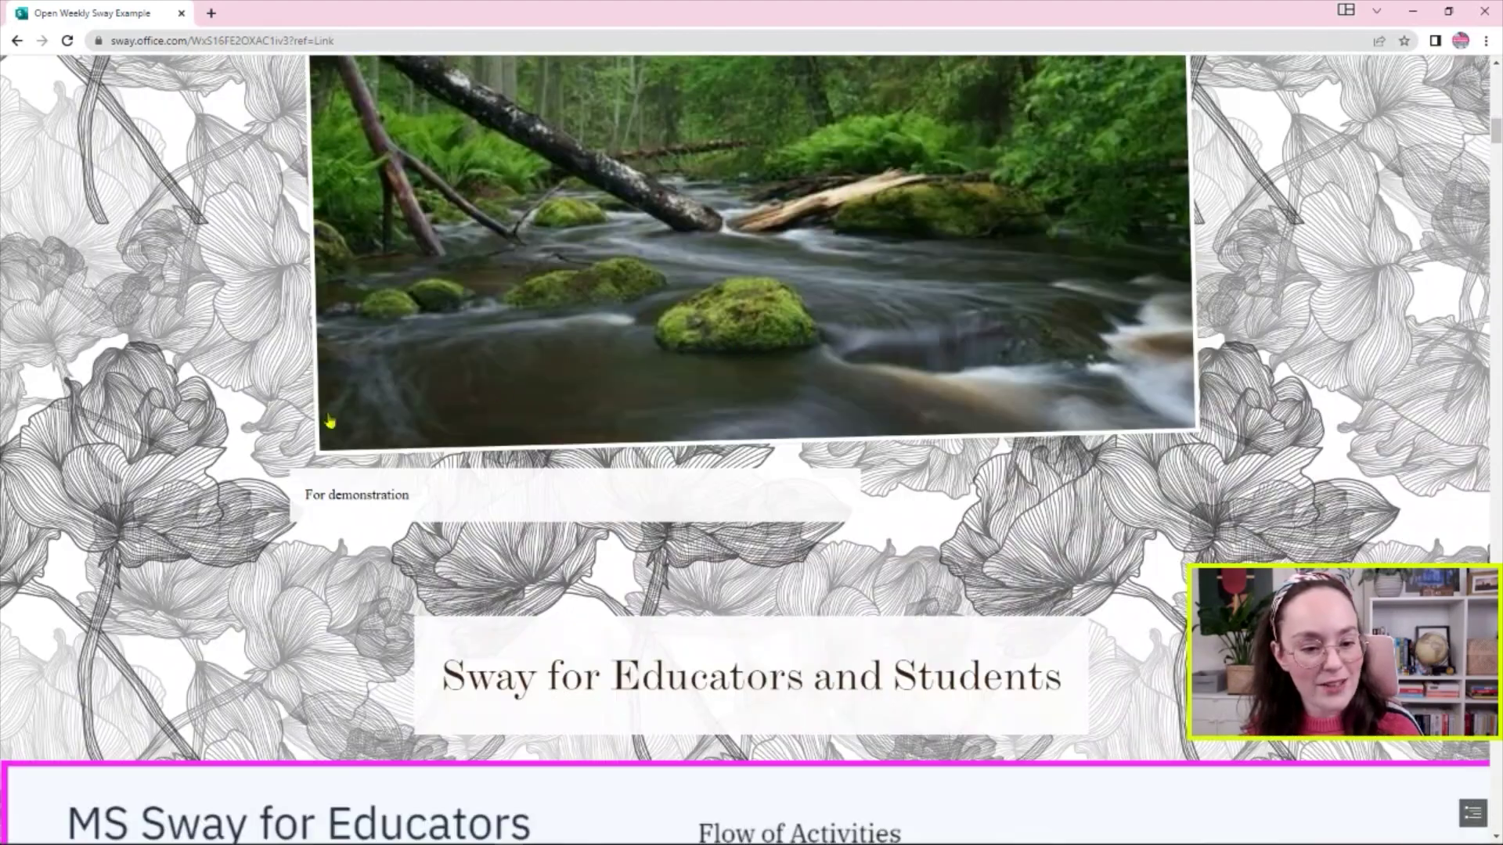
{"action": "scroll", "coordinate": [566, 511], "scroll_direction": "down", "scroll_amount": 12}
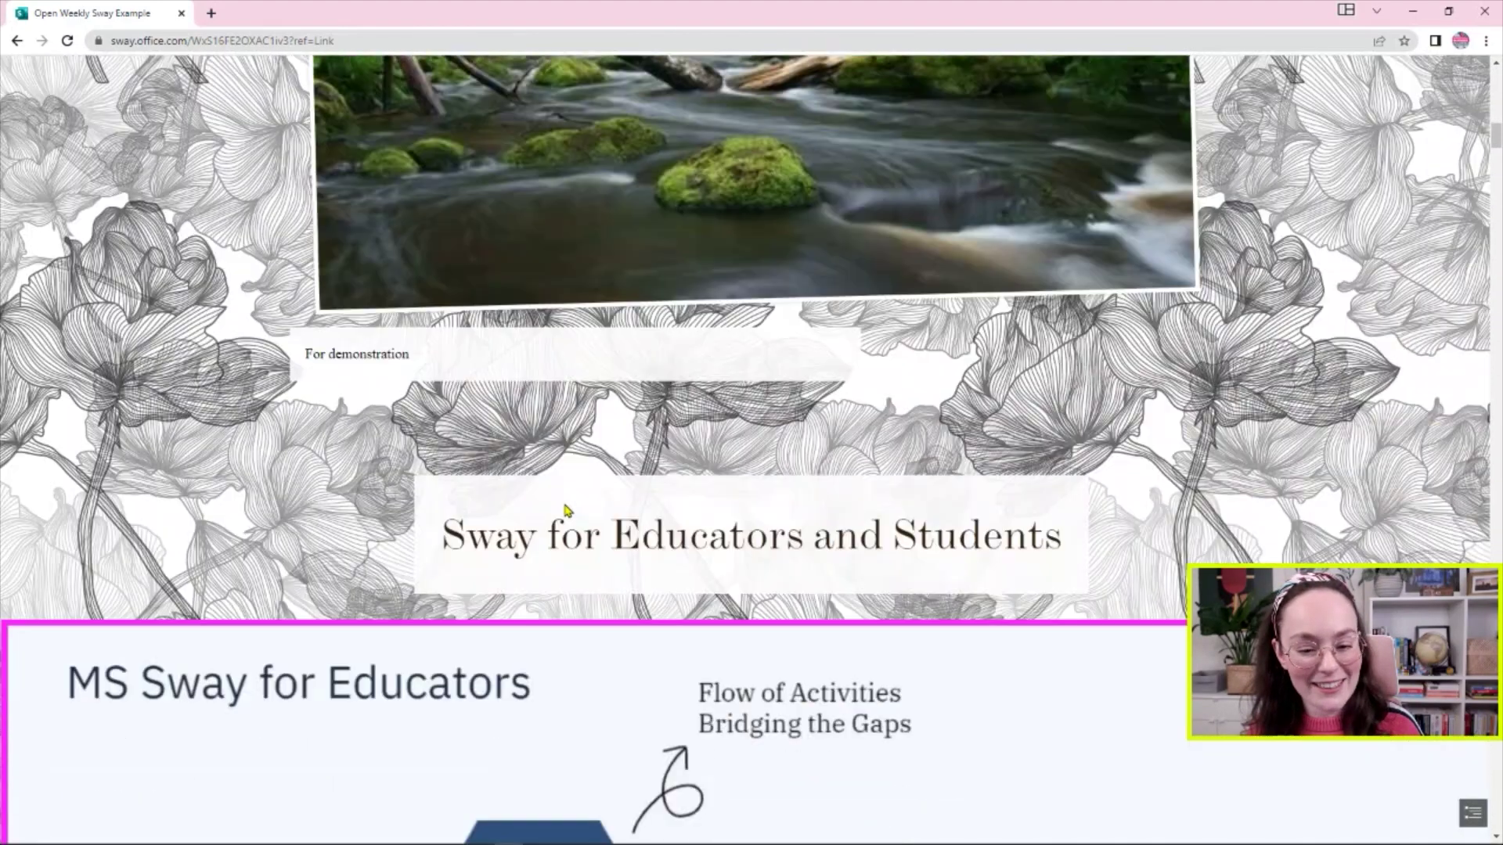
{"action": "scroll", "coordinate": [567, 511], "scroll_direction": "up", "scroll_amount": 20}
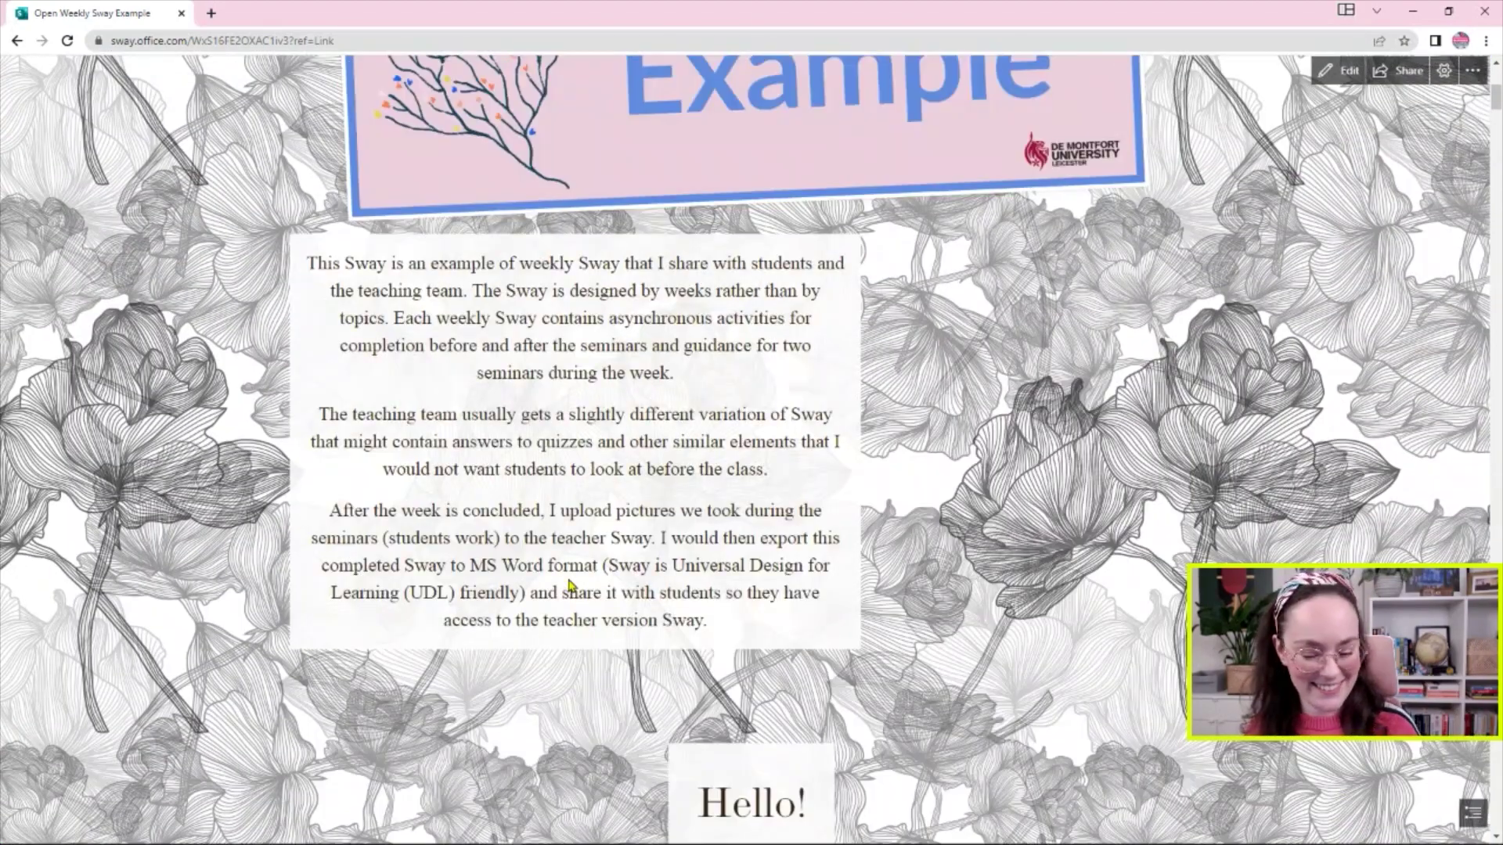
- Return to editing and undo the style change, restoring the original plain white look
{"action": "left_click", "coordinate": [1340, 70]}
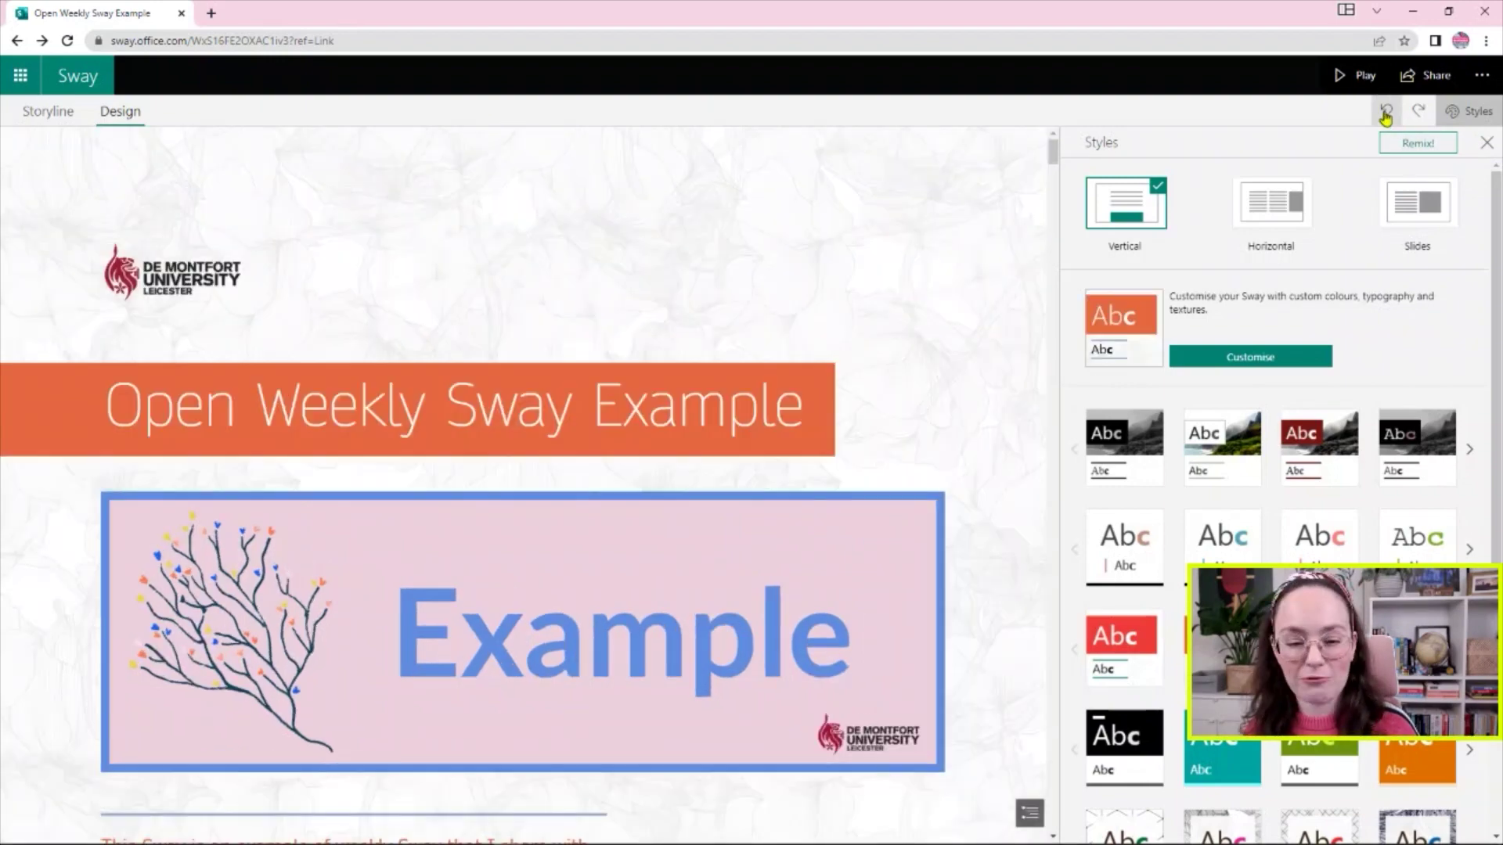
{"action": "left_click", "coordinate": [1385, 115]}
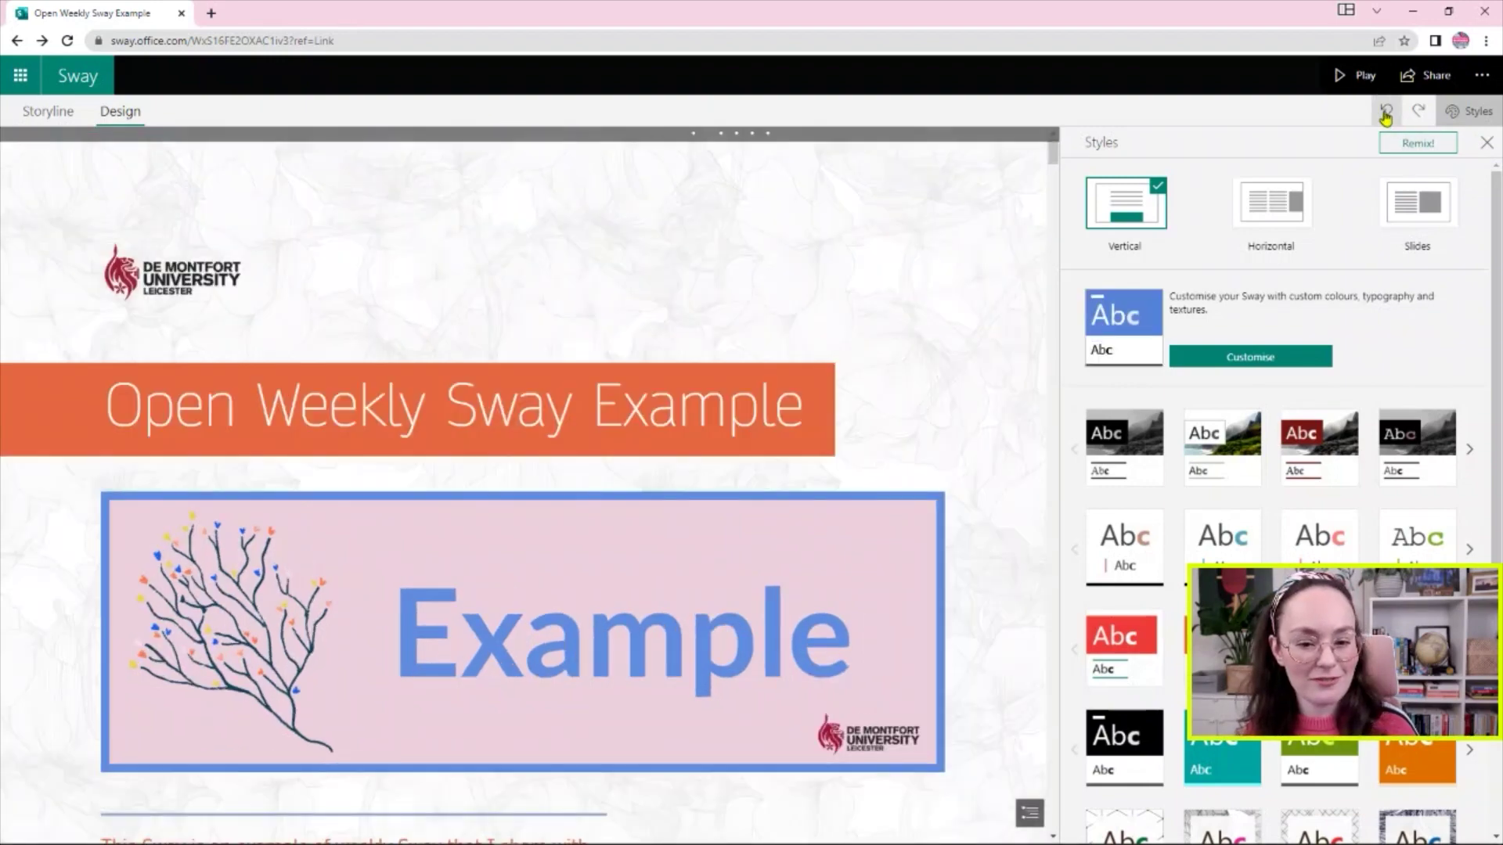
{"action": "left_click", "coordinate": [71, 119]}
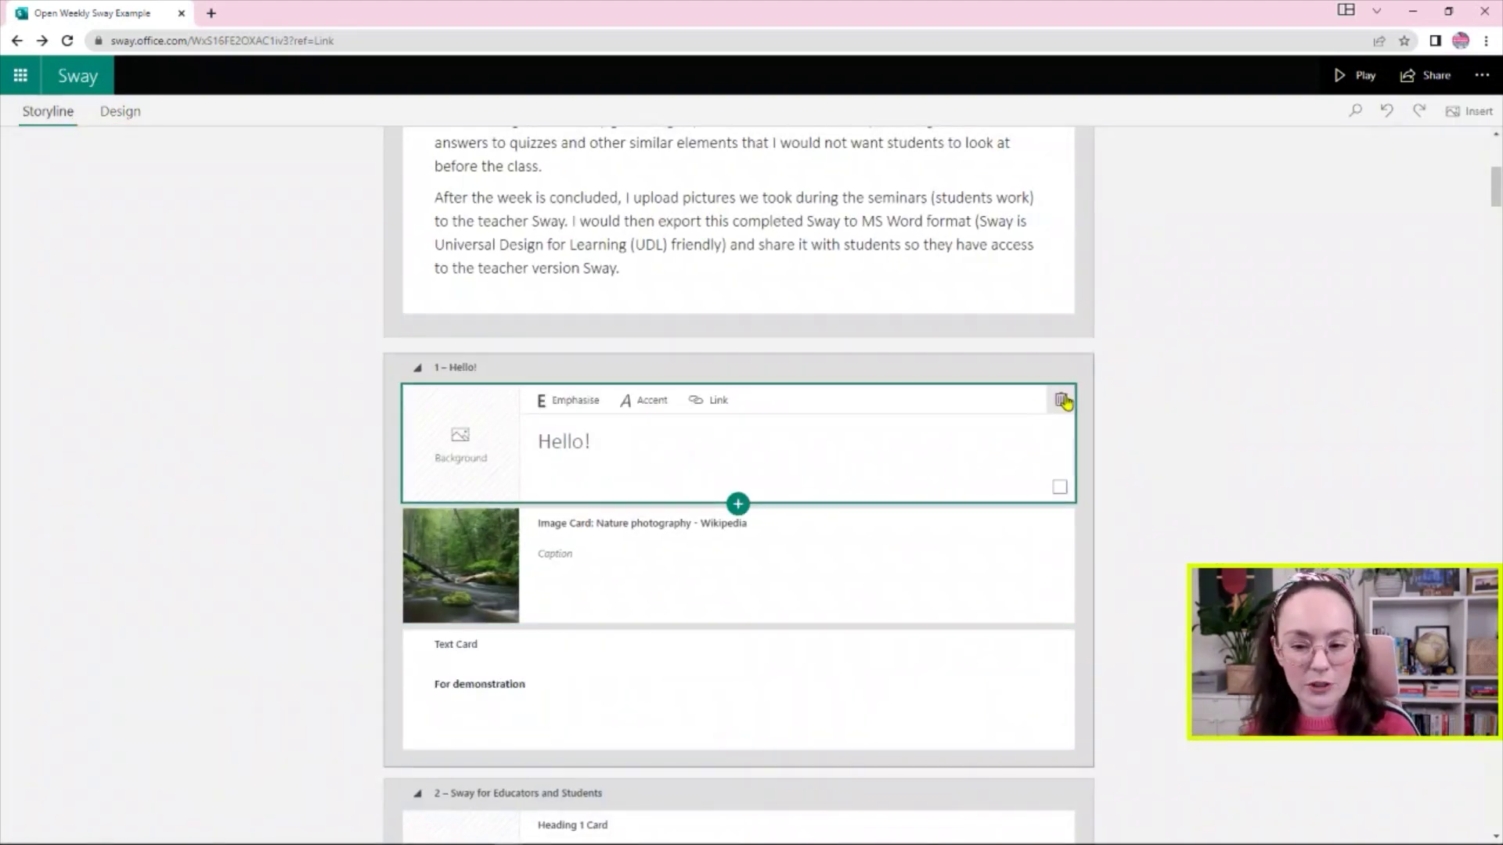
- Delete the Hello! heading, forest image and 'For demonstration' text cards from the storyline
{"action": "left_click", "coordinate": [1060, 399]}
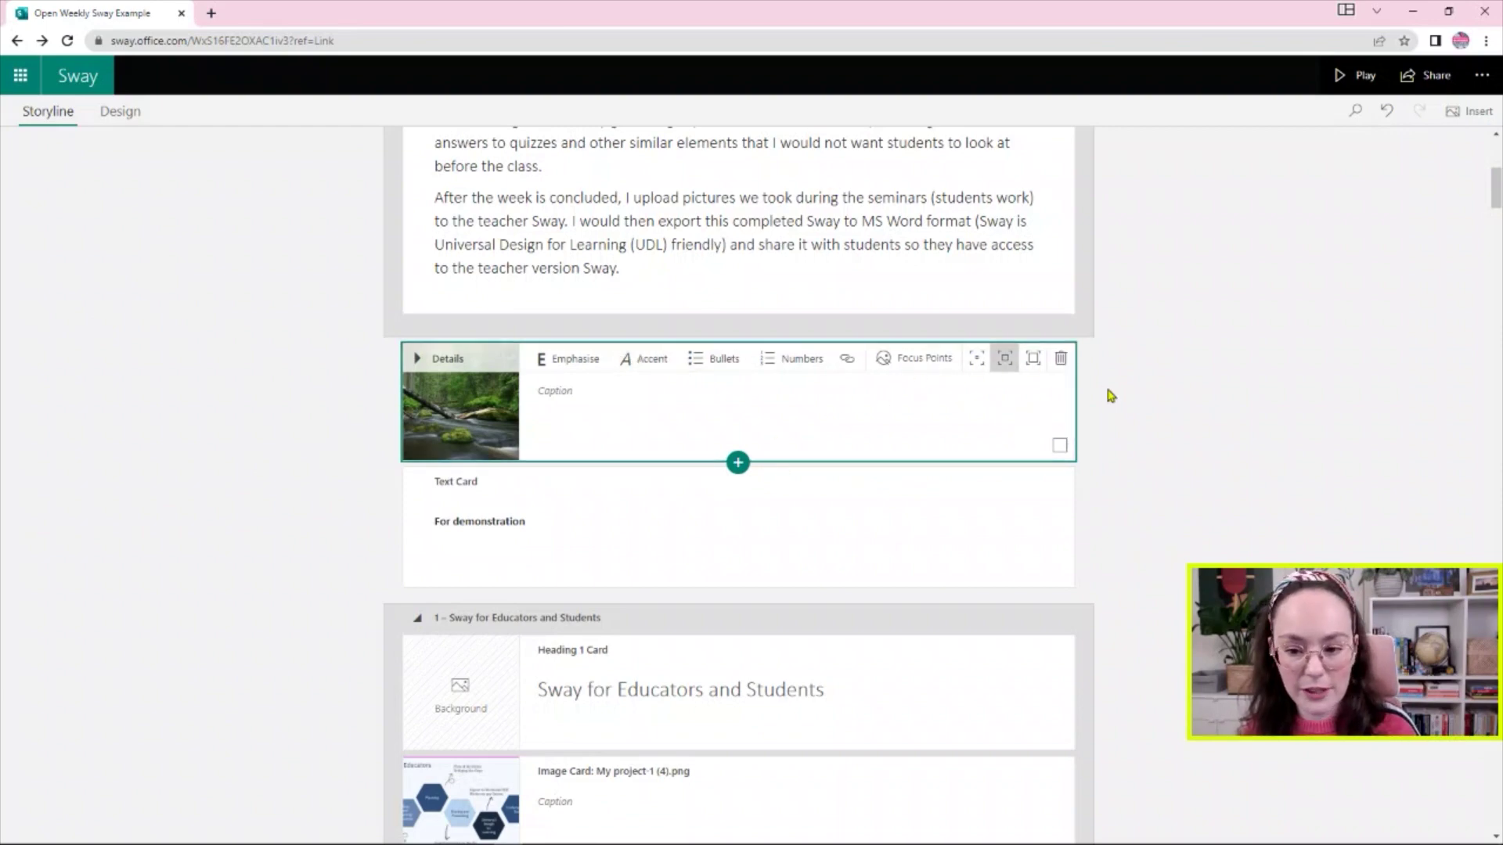
{"action": "mouse_move", "coordinate": [1067, 390]}
{"action": "left_mouse_down"}
{"action": "mouse_move", "coordinate": [1070, 221]}
{"action": "mouse_move", "coordinate": [1061, 547]}
{"action": "mouse_move", "coordinate": [1060, 415]}
{"action": "left_mouse_up"}
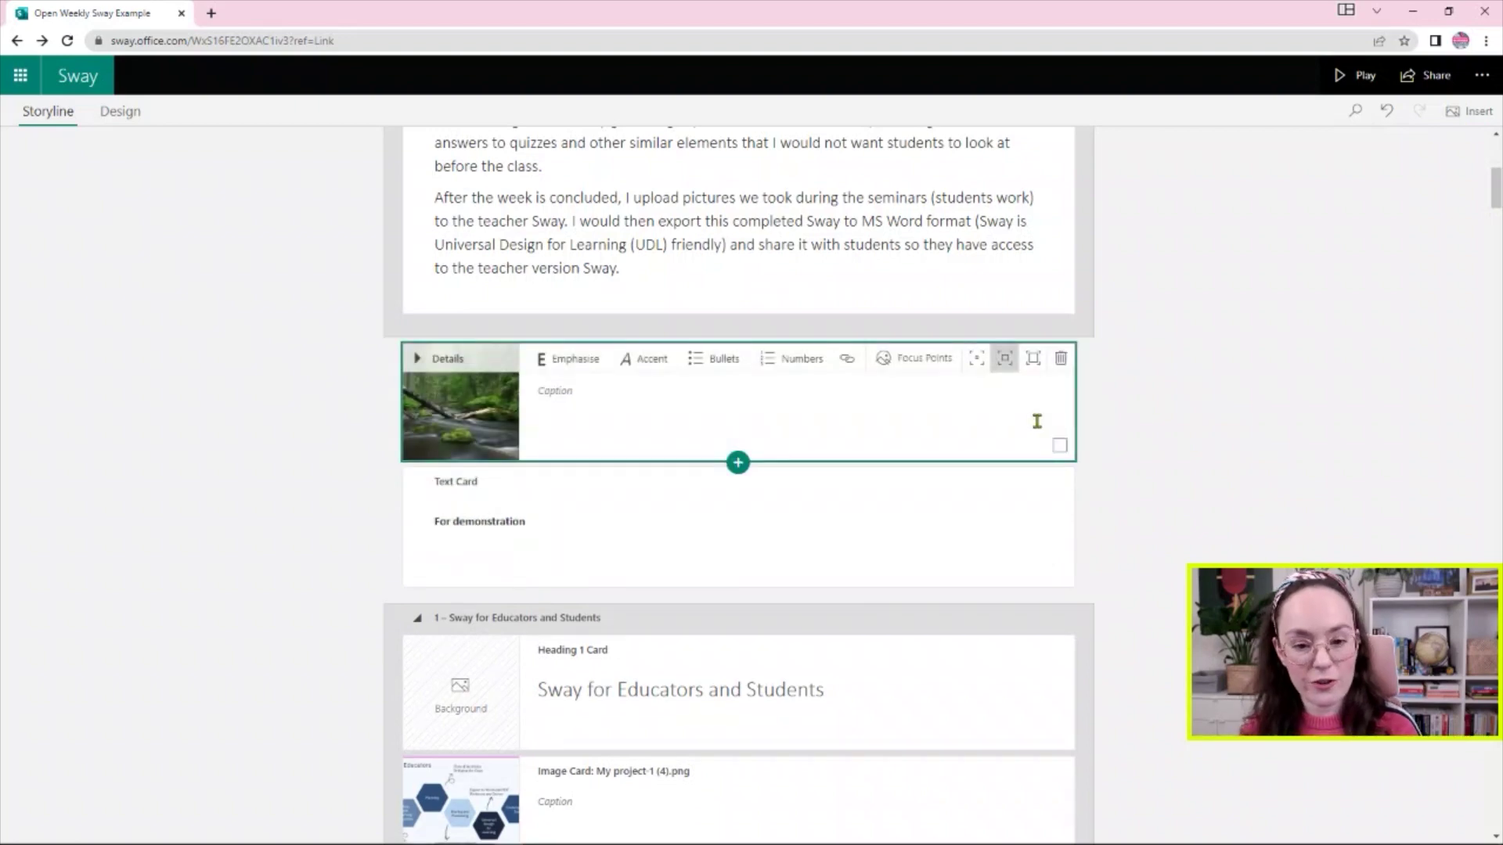
{"action": "left_click", "coordinate": [1057, 362]}
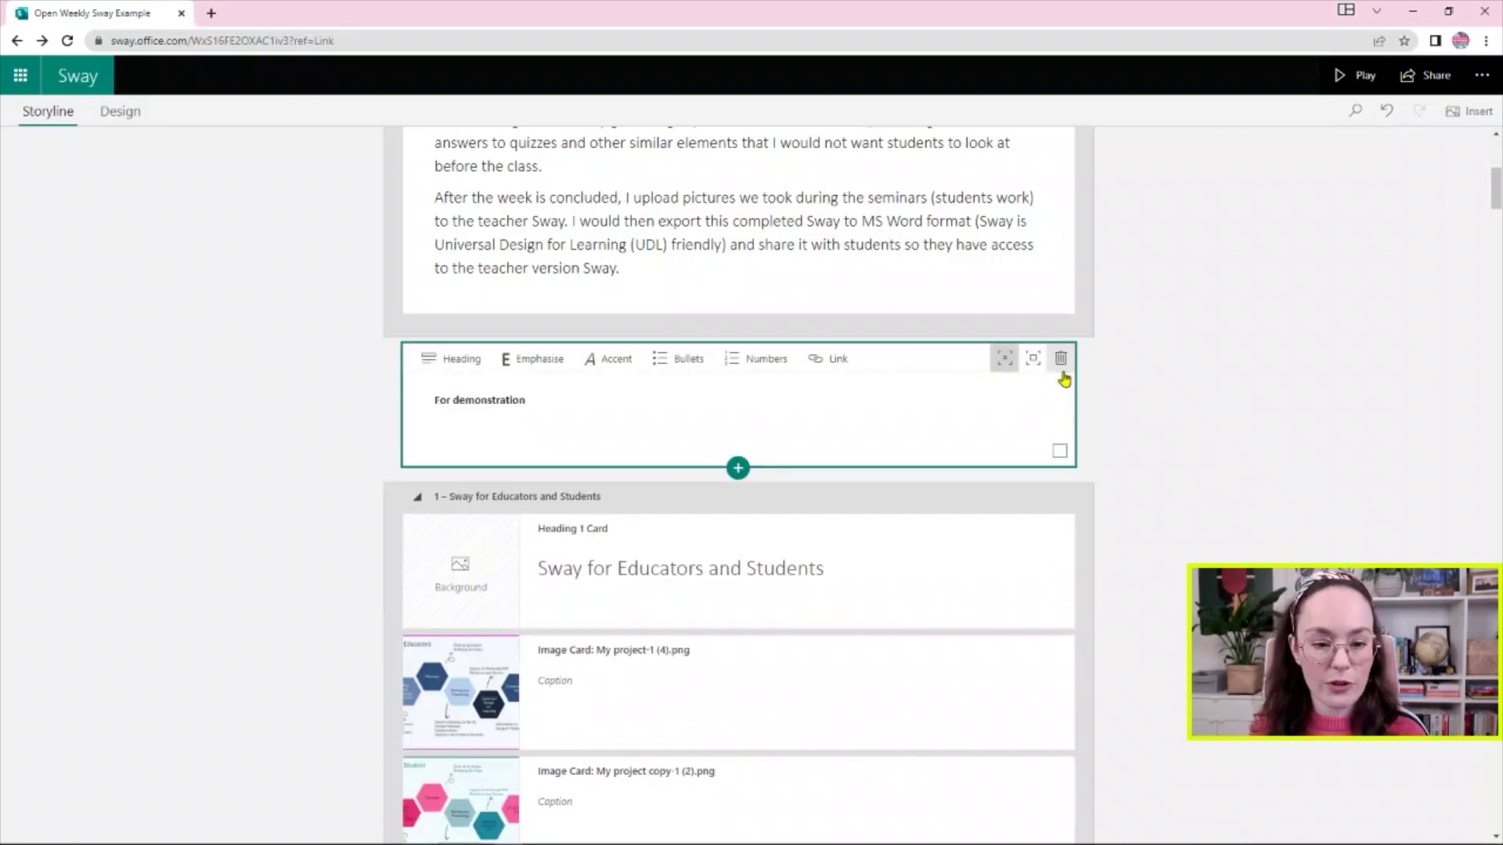
{"action": "left_click", "coordinate": [1060, 358]}
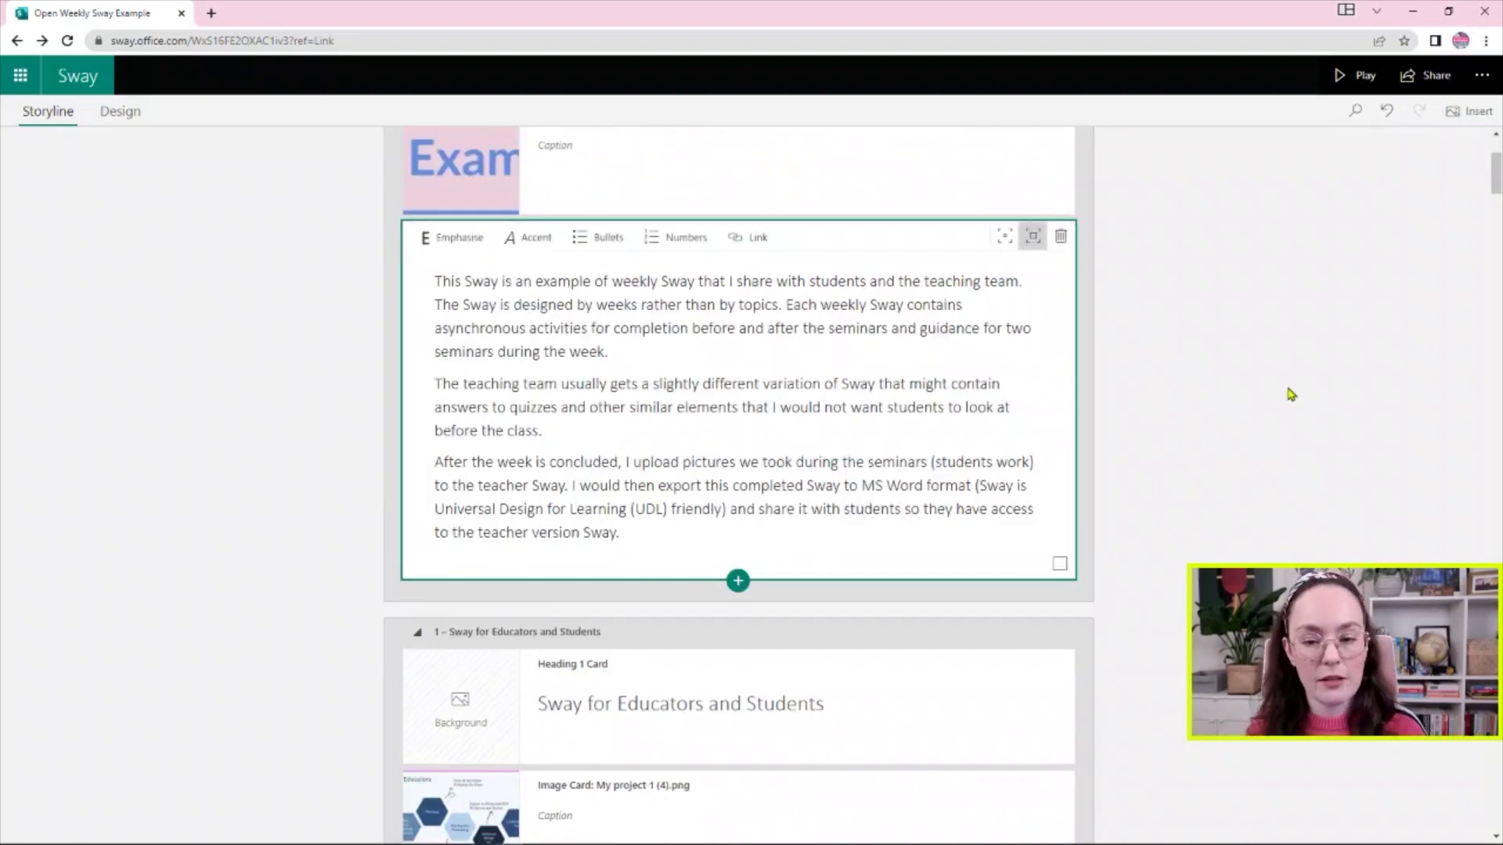